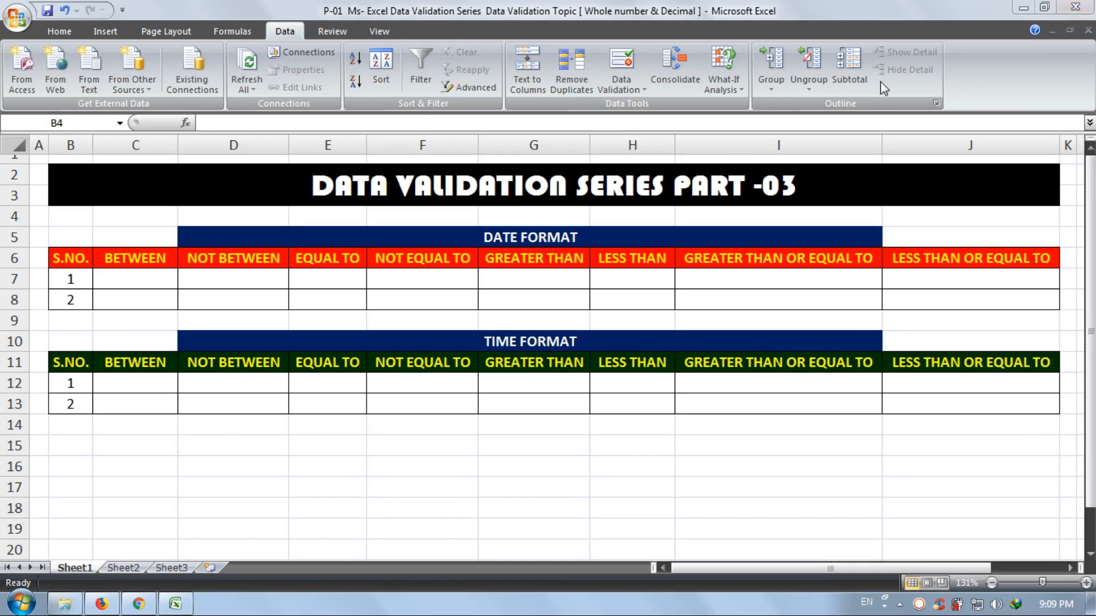
Open Data Validation for cell B4 and examine the allowed data types and the comparison conditions offered for Date
left_click(636, 64)
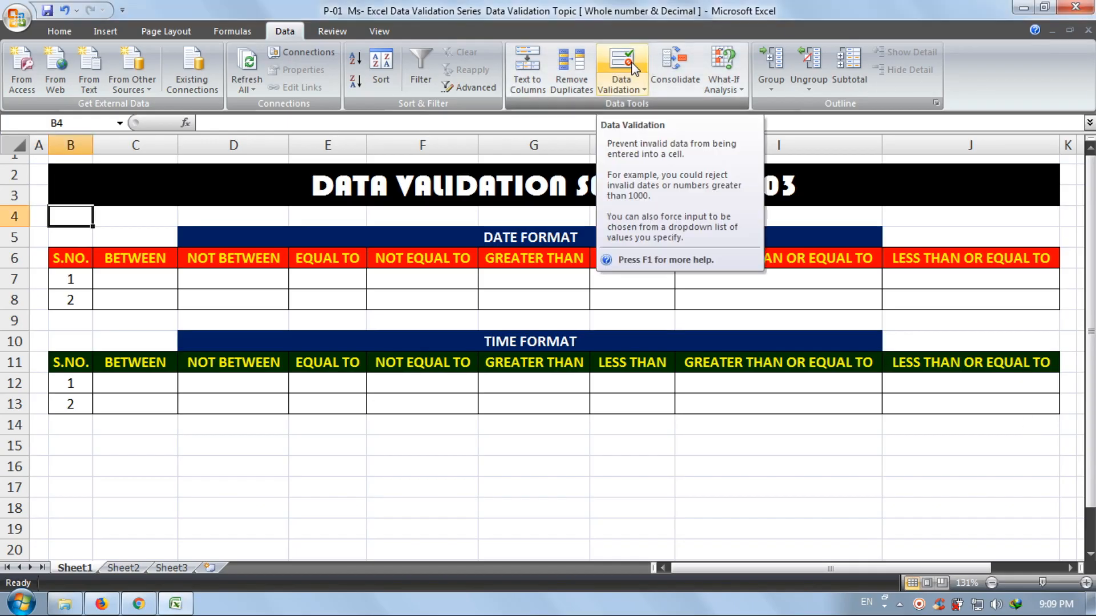
left_click(631, 62)
left_click(680, 230)
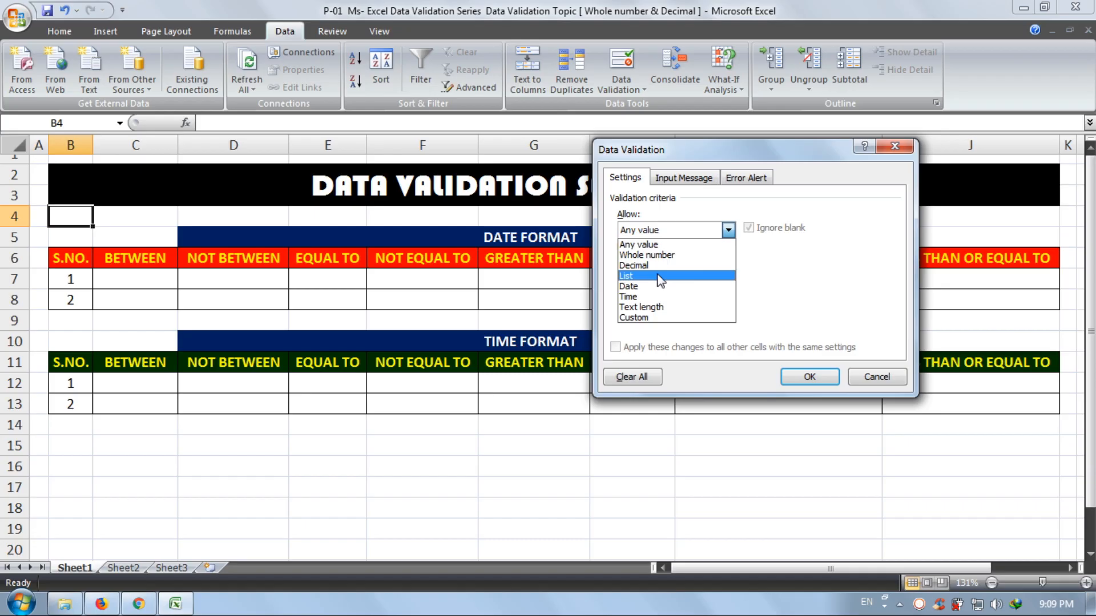
left_click(742, 146)
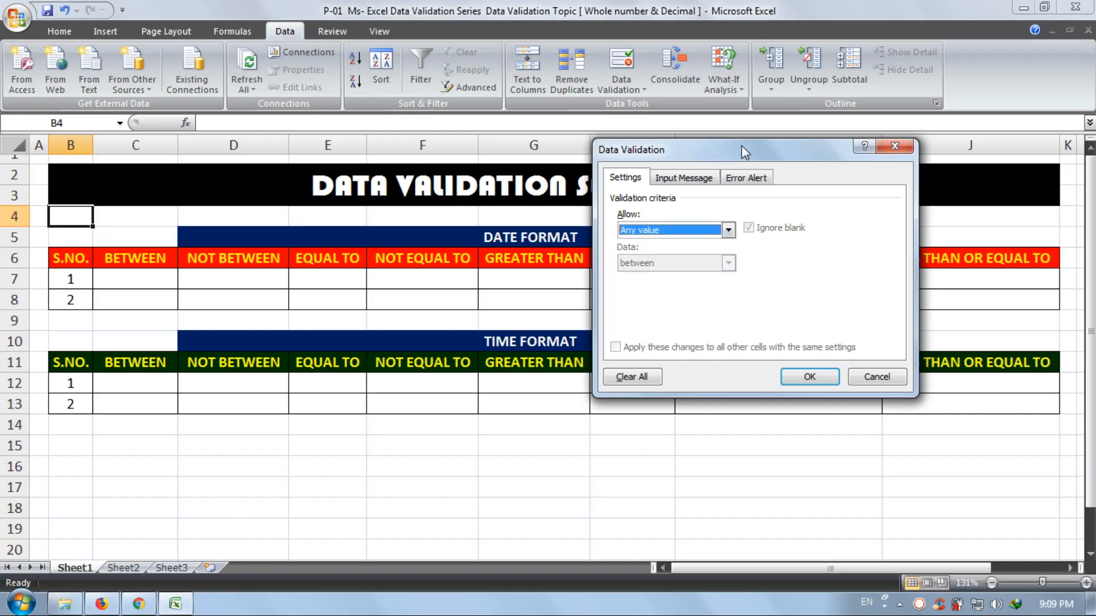
left_click_drag(728, 144, 855, 99)
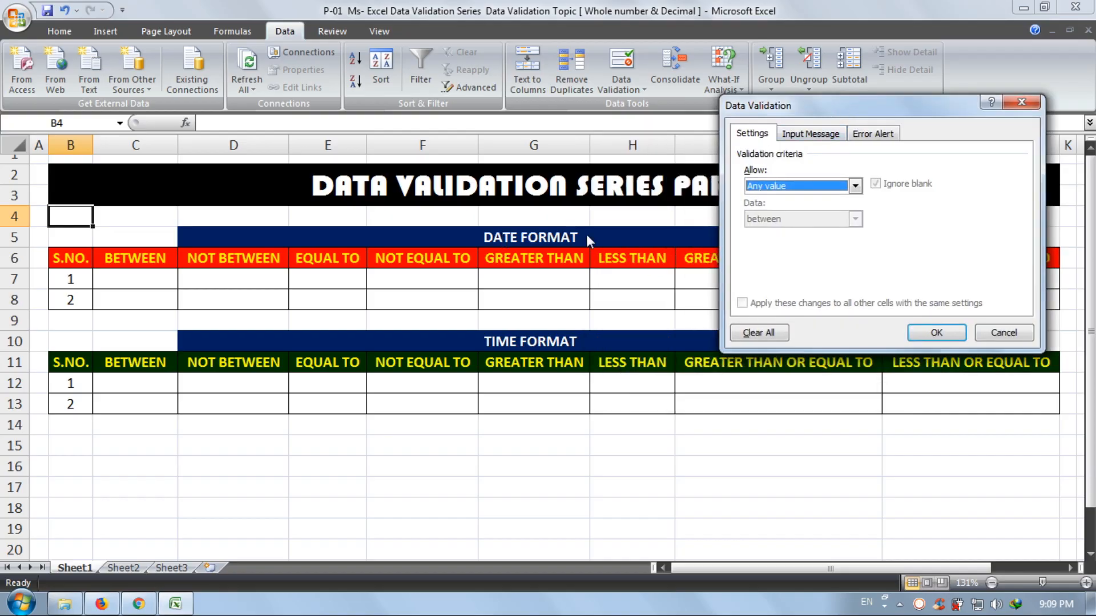
left_click(778, 190)
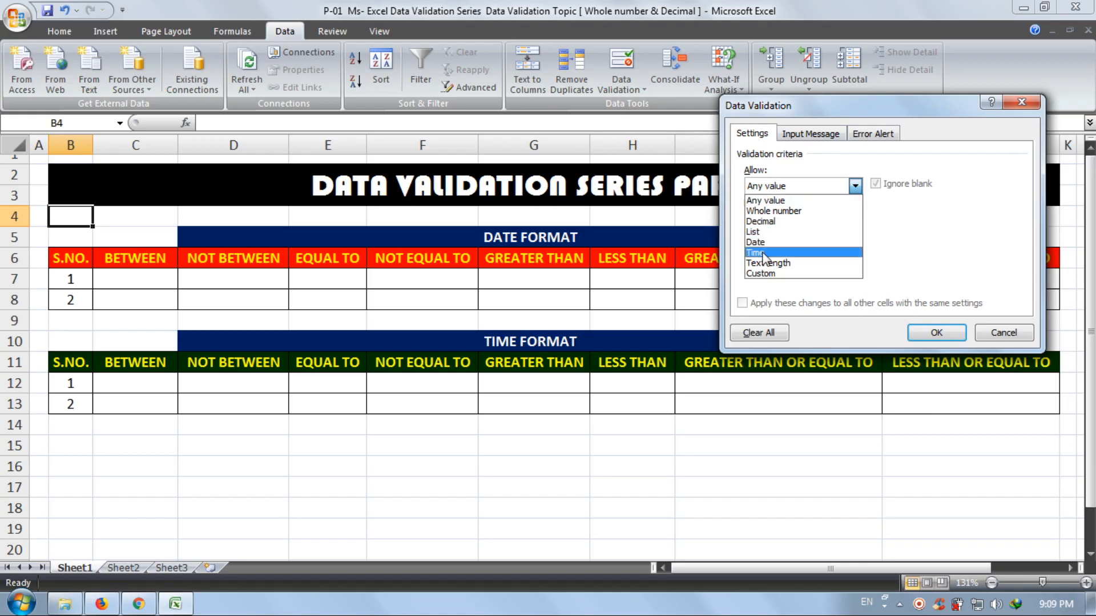
left_click(768, 242)
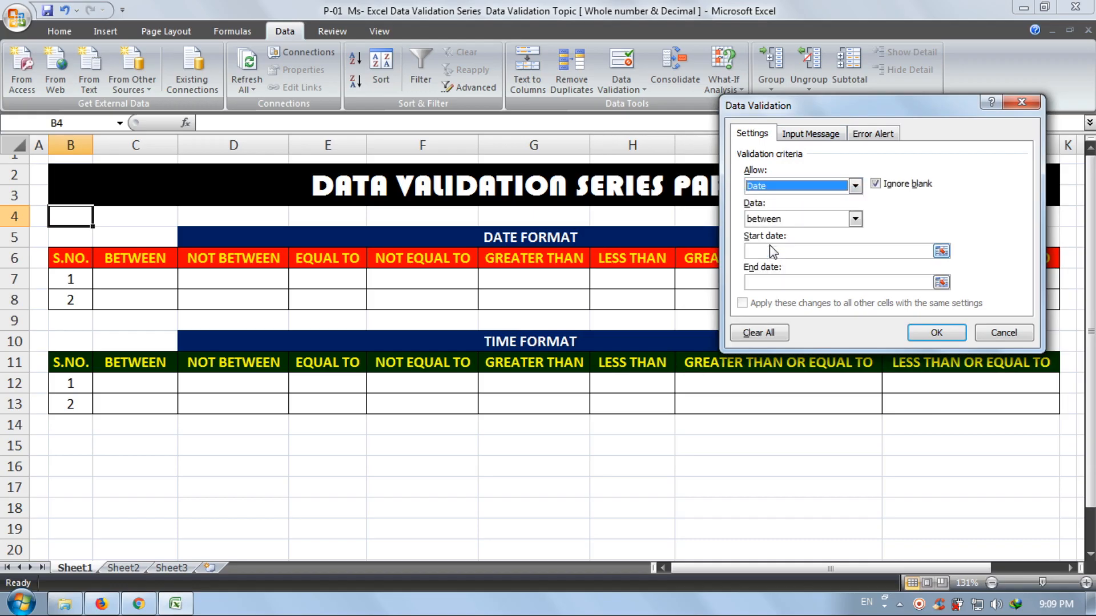
left_click(792, 222)
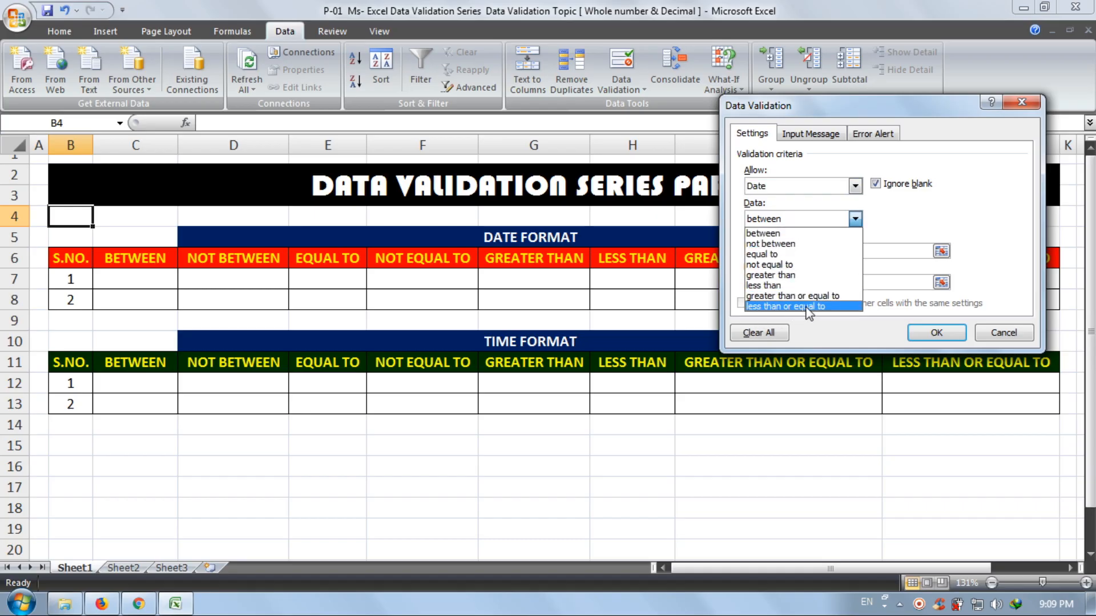
left_click(879, 106)
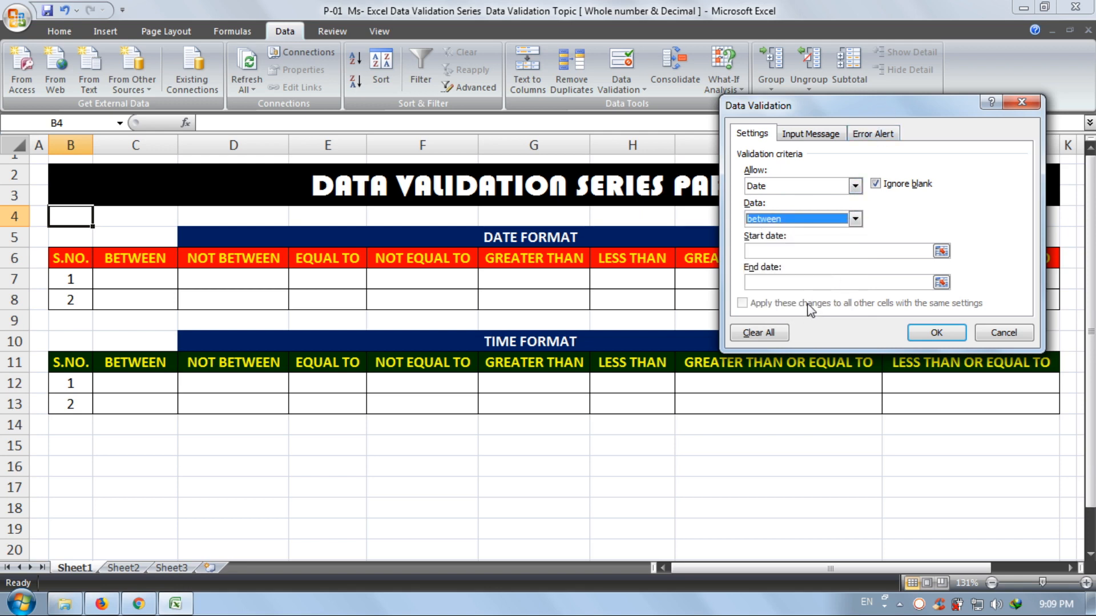
left_click_drag(908, 100, 674, 355)
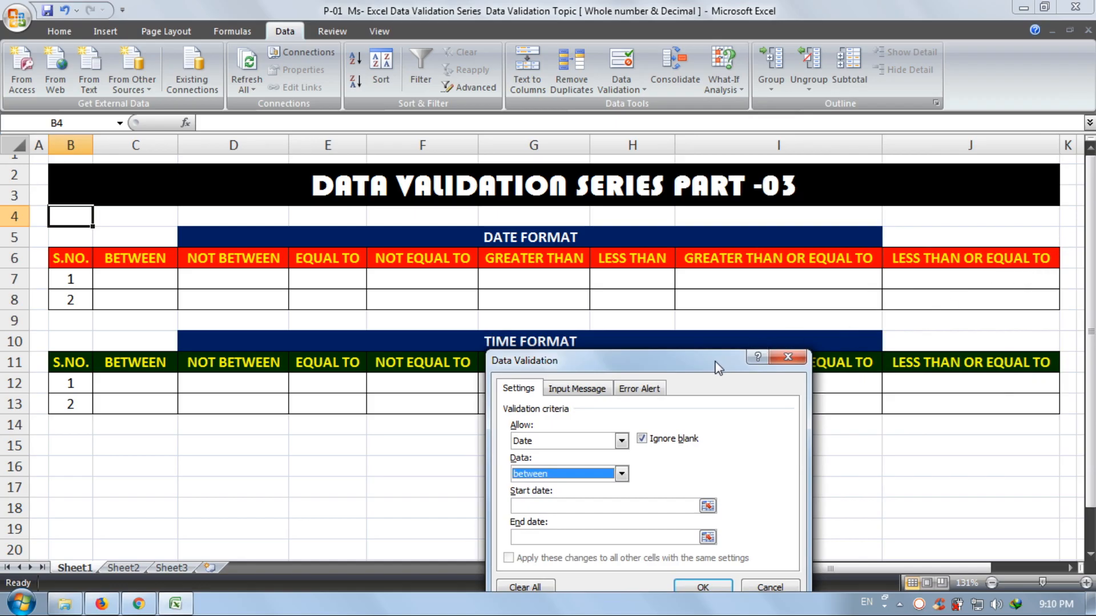
left_click_drag(718, 368, 874, 144)
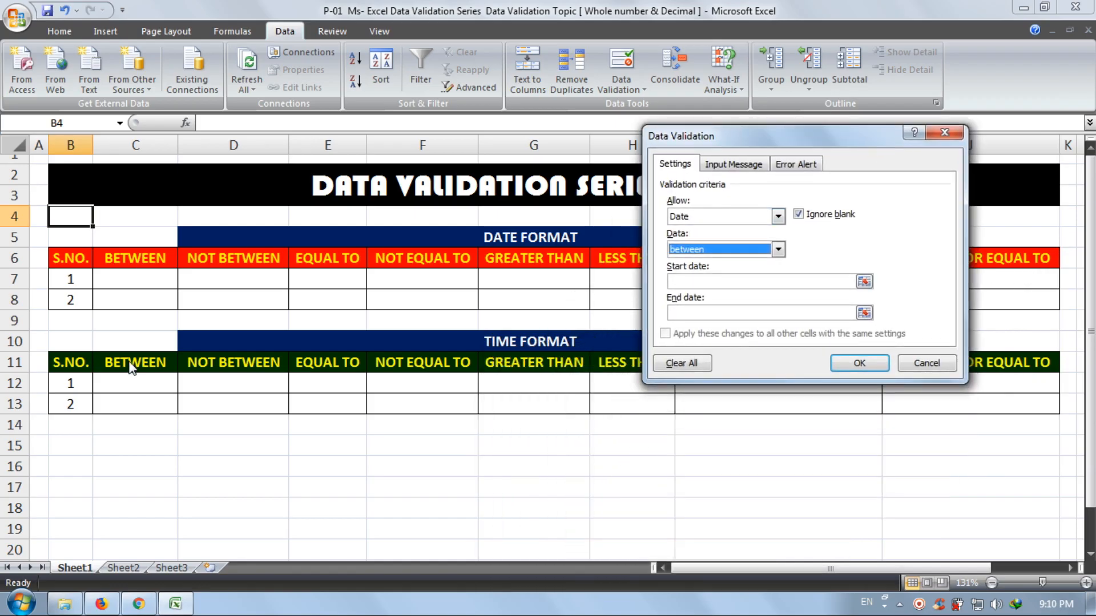
left_click_drag(781, 133, 700, 122)
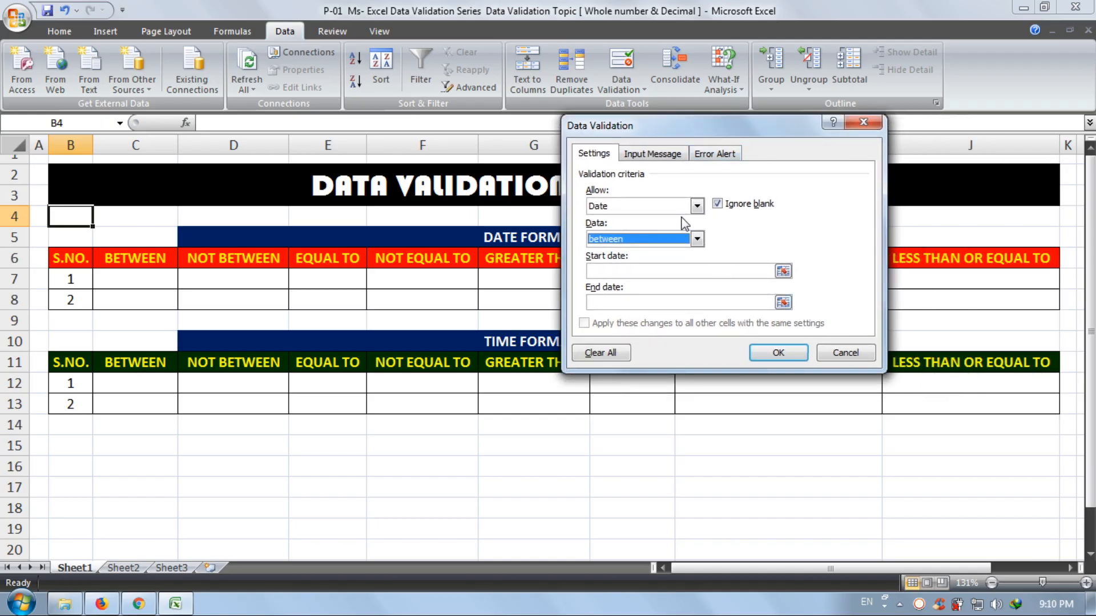
Switch the allowed type to Time, examine its comparison conditions, and close Data Validation without applying anything
left_click(695, 206)
left_click(599, 269)
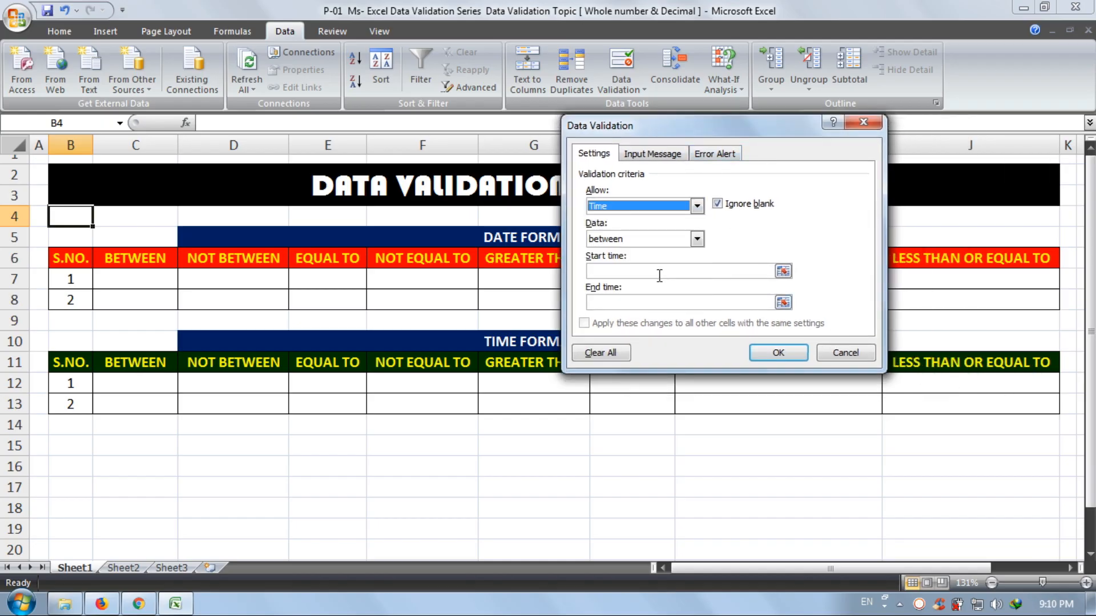
left_click(642, 240)
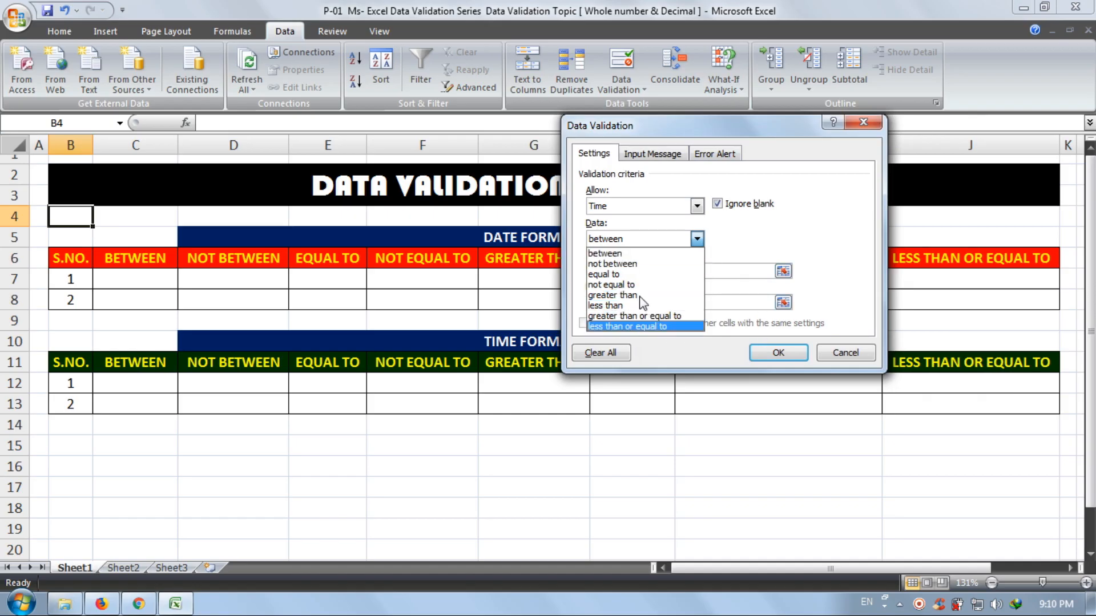
left_click(771, 233)
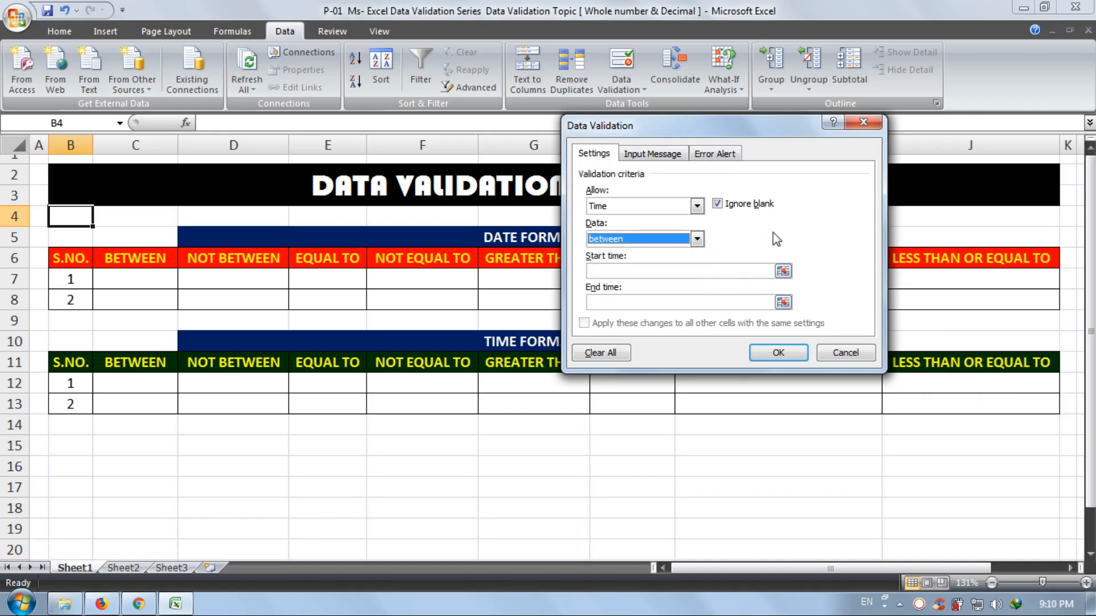
left_click(674, 204)
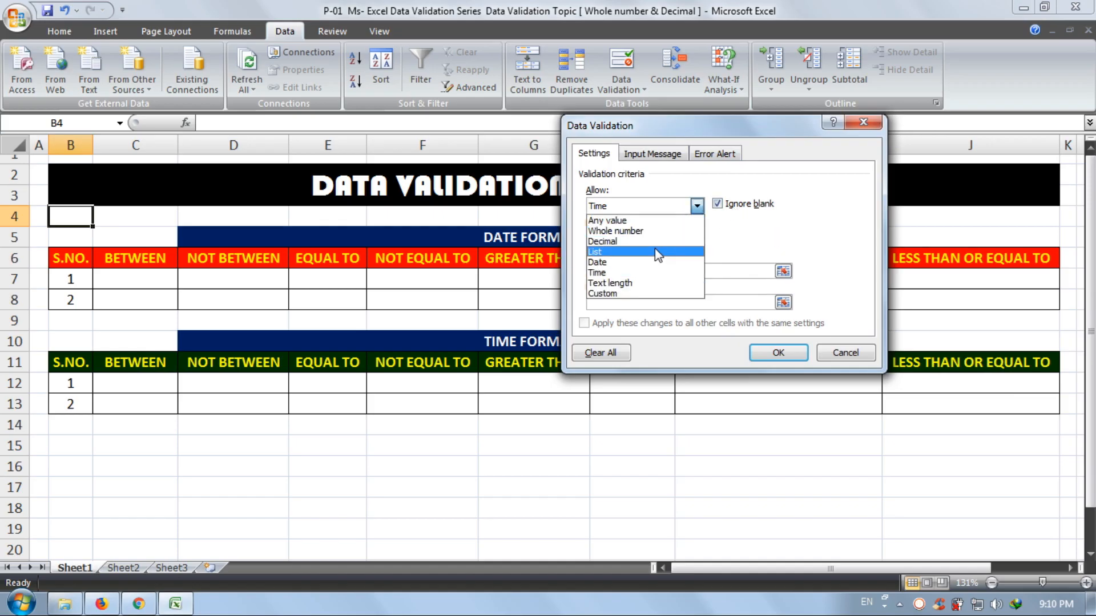
left_click(847, 354)
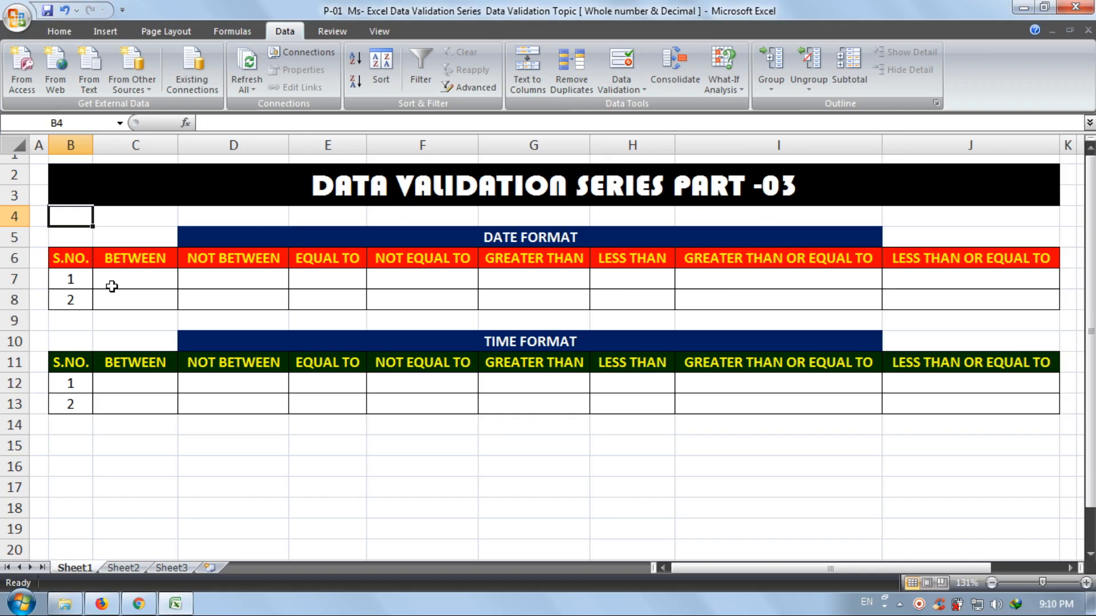
Set data validation for C7:C8 to allow only dates between 1/1/2019 and 3/31/2019
left_click_drag(112, 286, 121, 294)
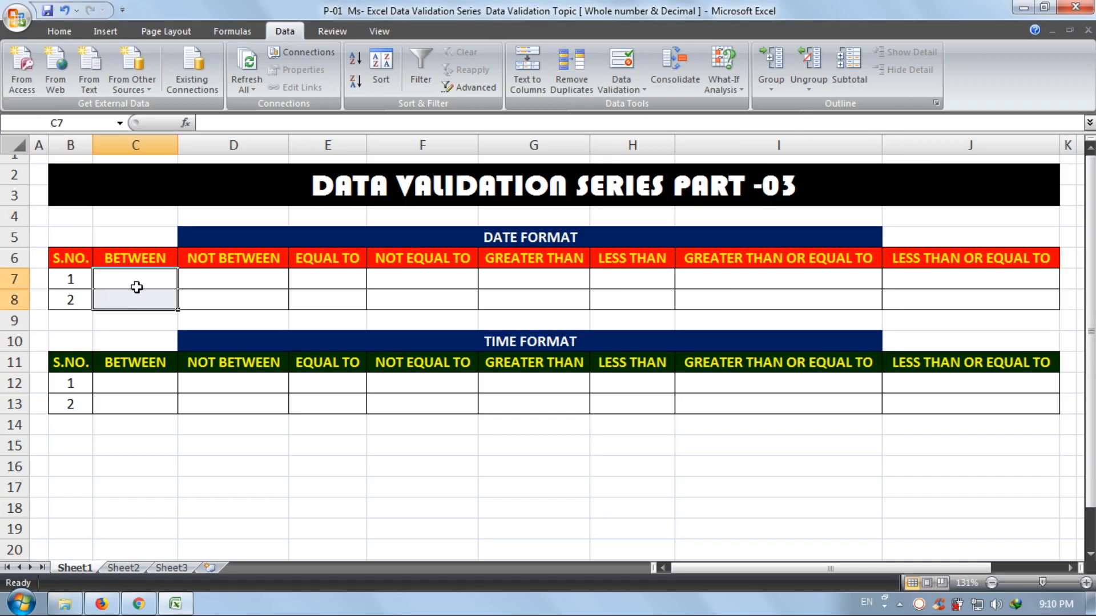
left_click(621, 62)
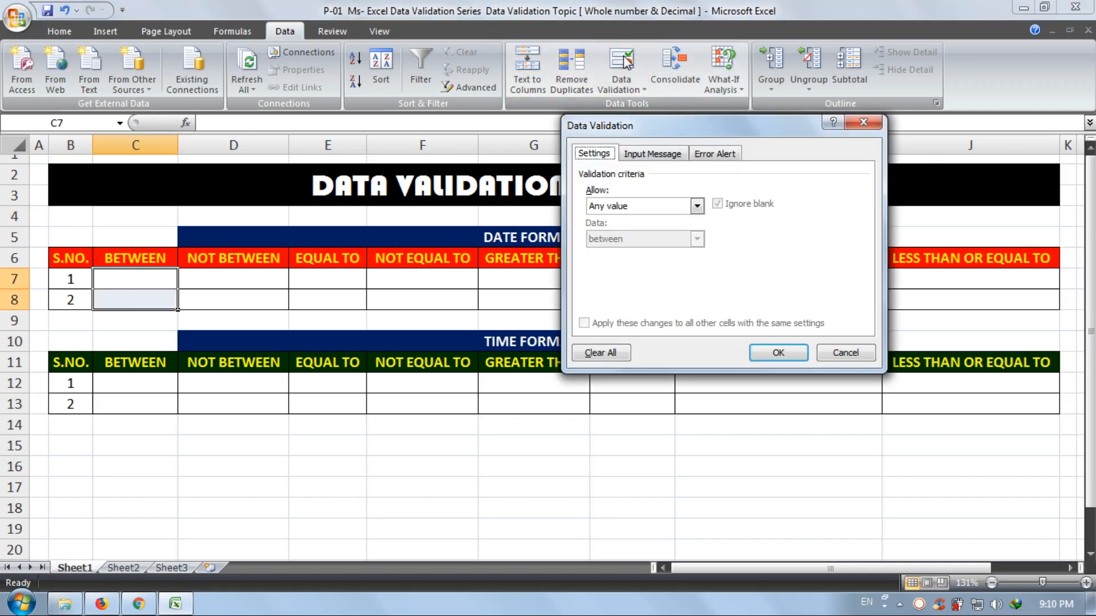
left_click(619, 209)
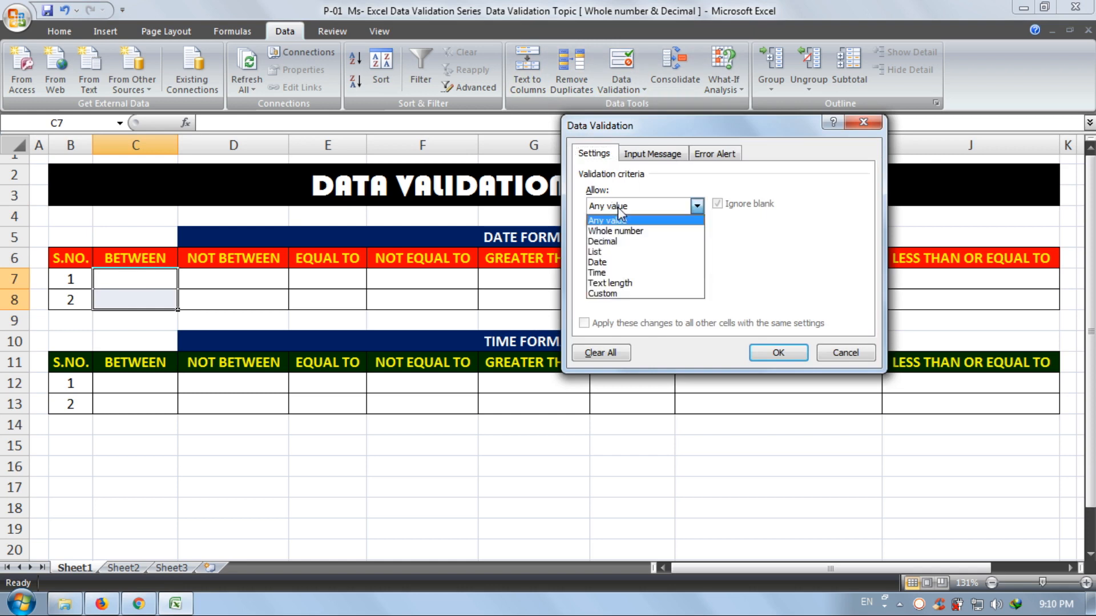
left_click(628, 264)
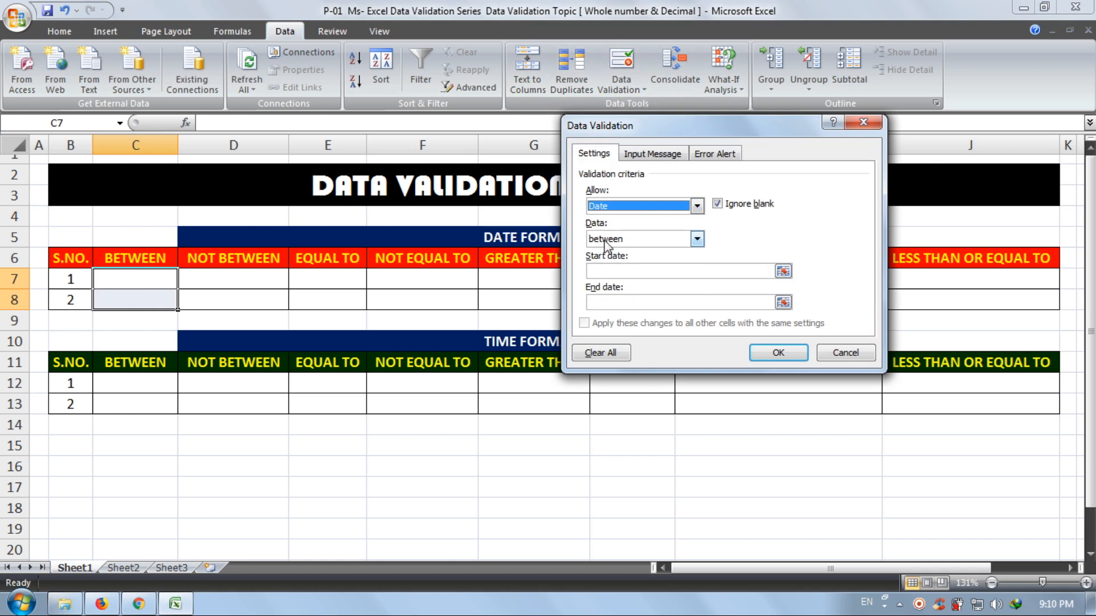
left_click(594, 267)
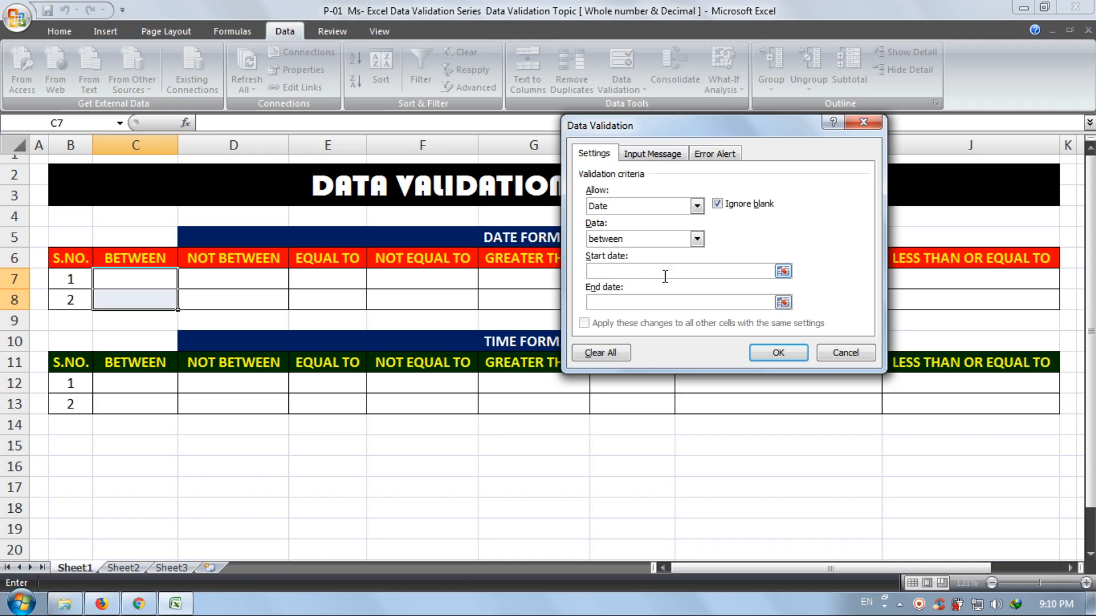
type("1/1/2019")
left_click(594, 303)
type("3/13/2019")
Add an input message to the validation with the title "R" and the text "U R RIGHT"
left_click(669, 155)
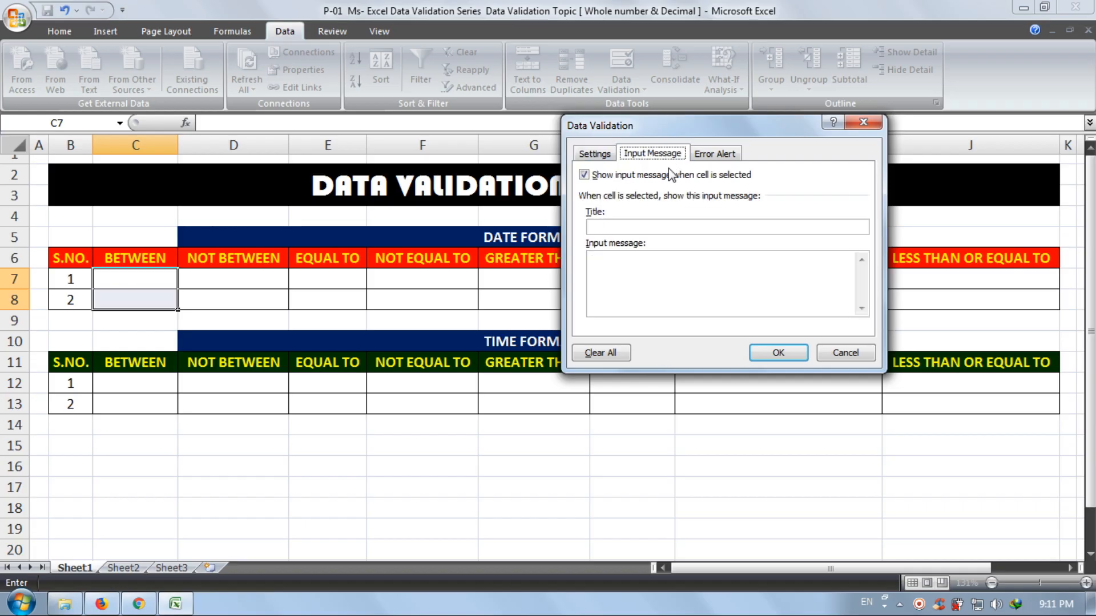
left_click(657, 228)
type("R")
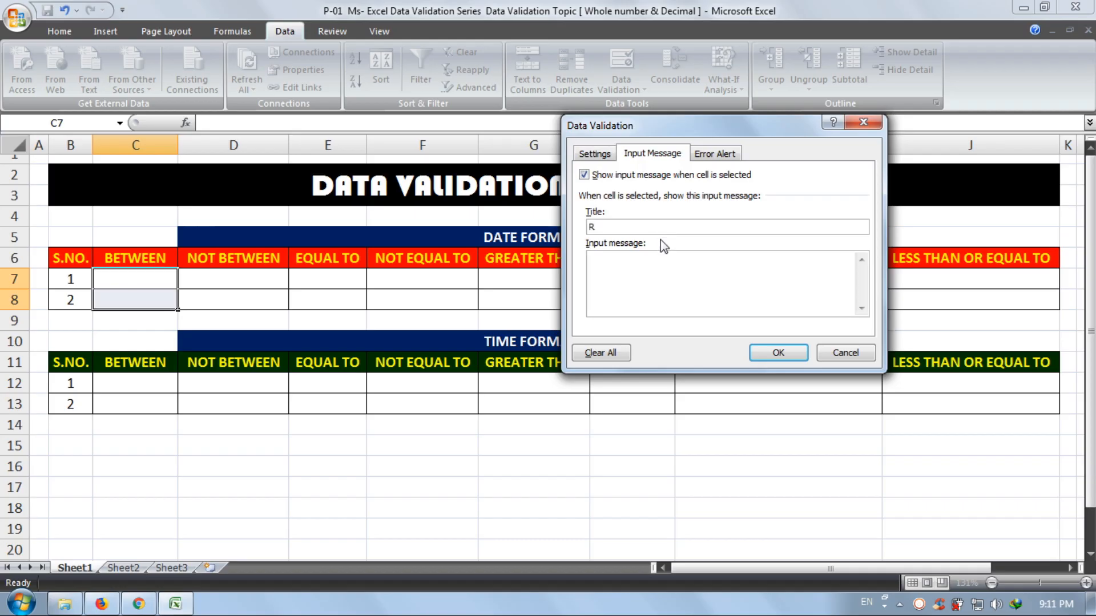
type("U R RIGHT")
Add a Stop error alert with the title "X" and the message "U R WRONG", and apply the validation
left_click(707, 156)
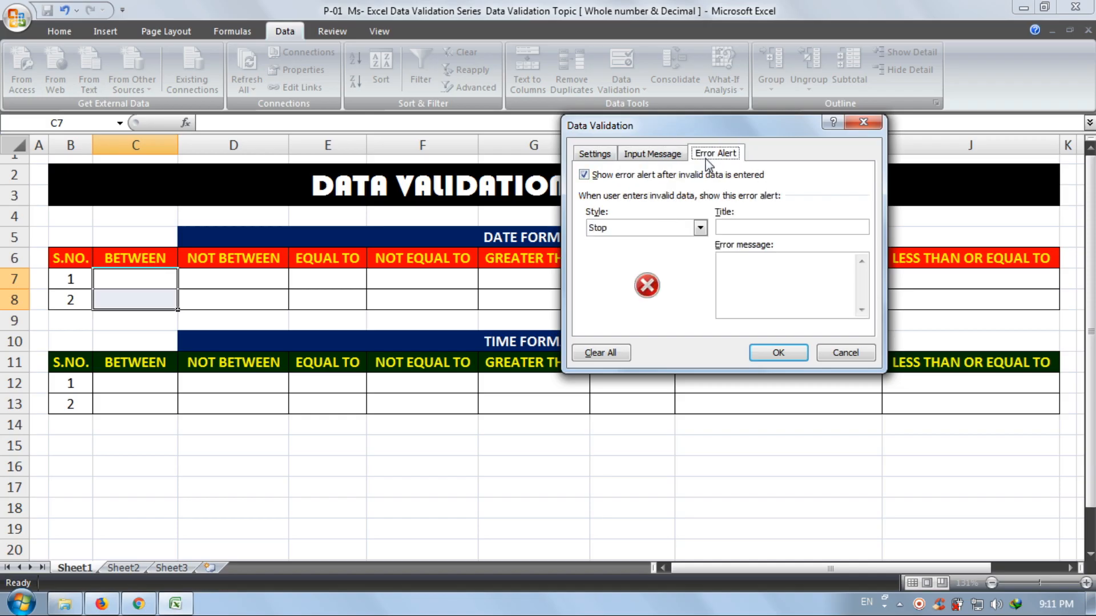
left_click(737, 228)
type("X")
left_click(770, 284)
type("U R WRONG")
left_click(592, 154)
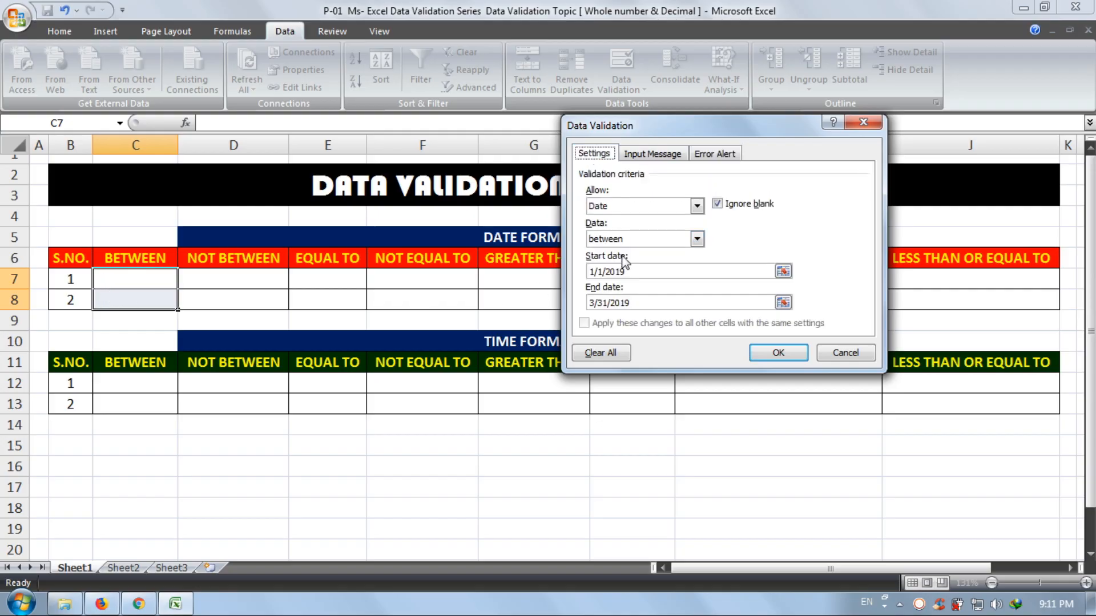
left_click(777, 354)
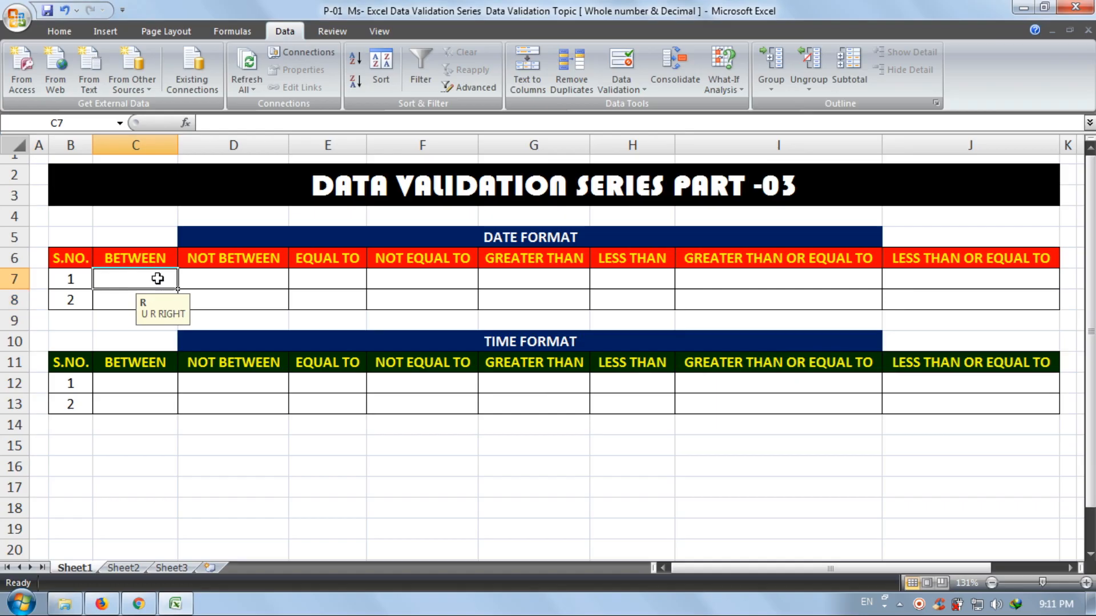
Check the input message on both date cells under BETWEEN, C7 and C8
left_click(105, 302)
left_click(105, 286)
left_click(110, 302)
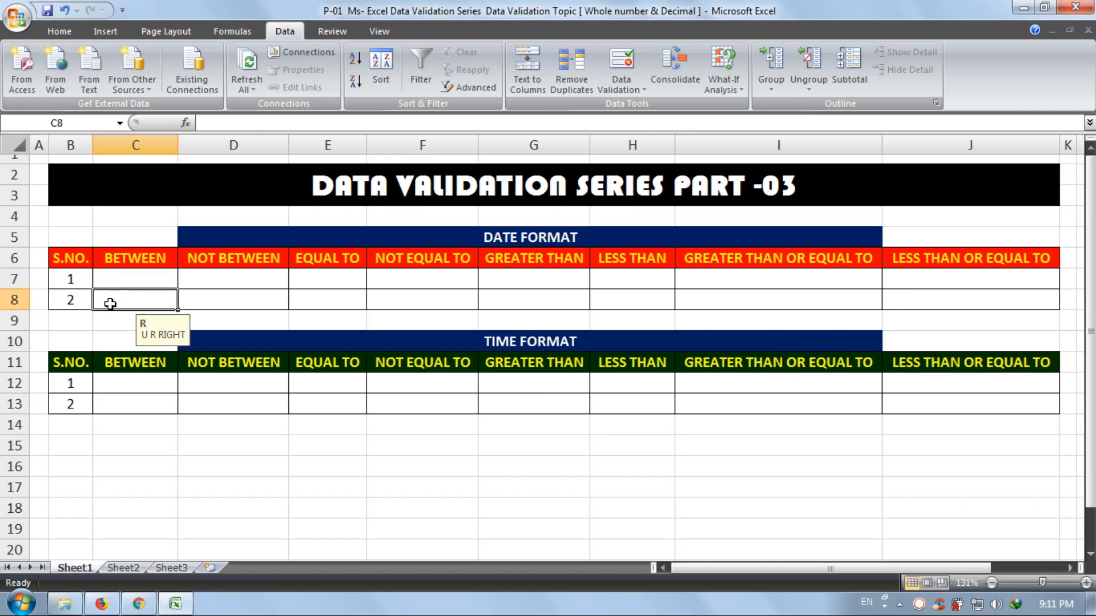
Try to enter the out-of-range date 5/1/2019 in cell C7 to test the validation
left_click(118, 282)
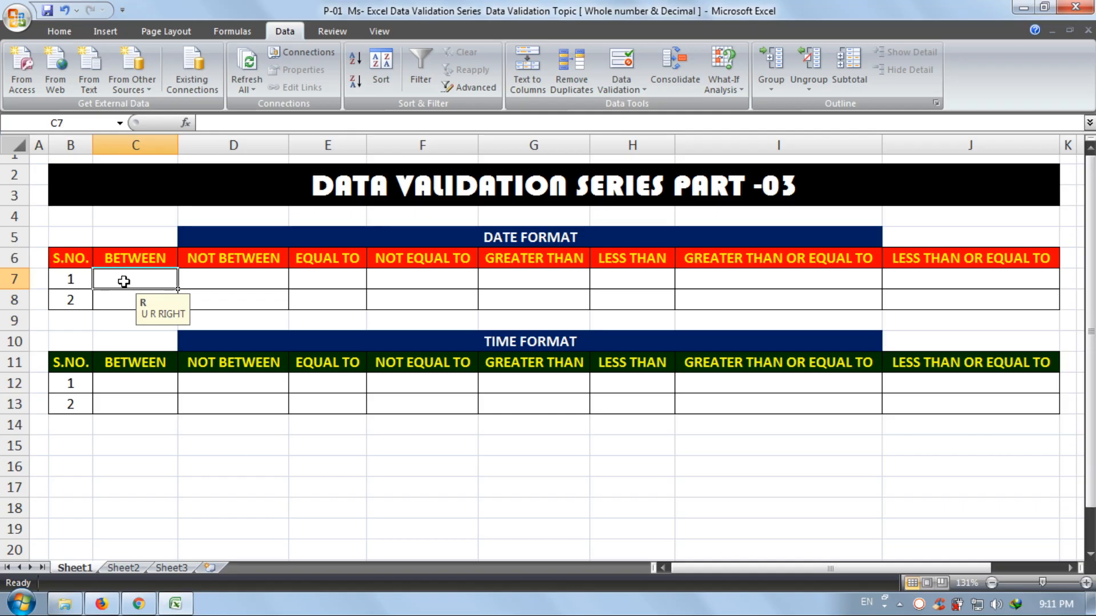
type("5")
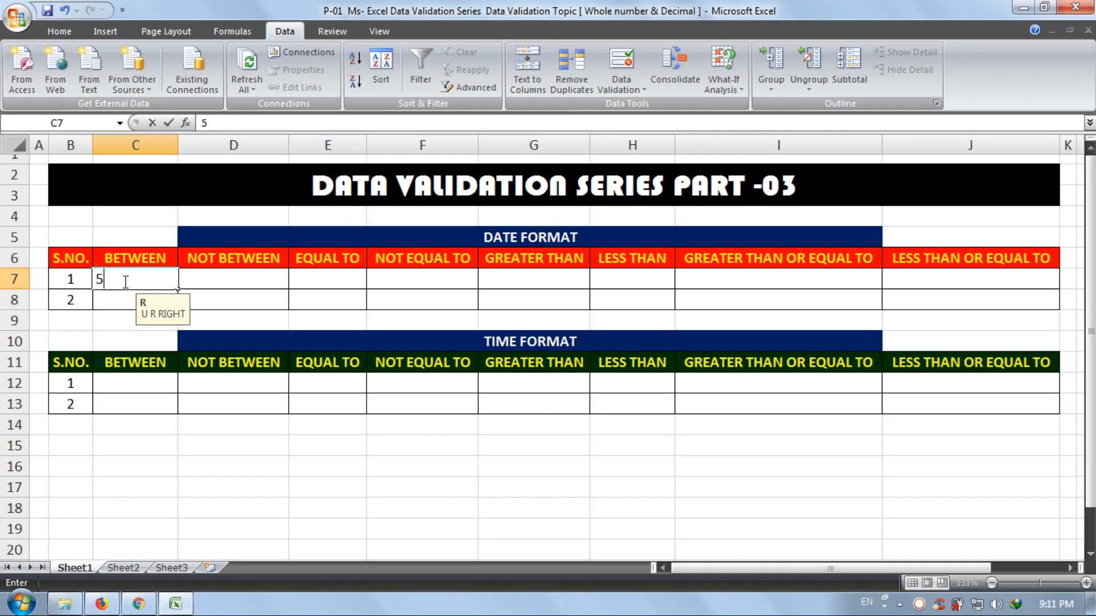
type("/1")
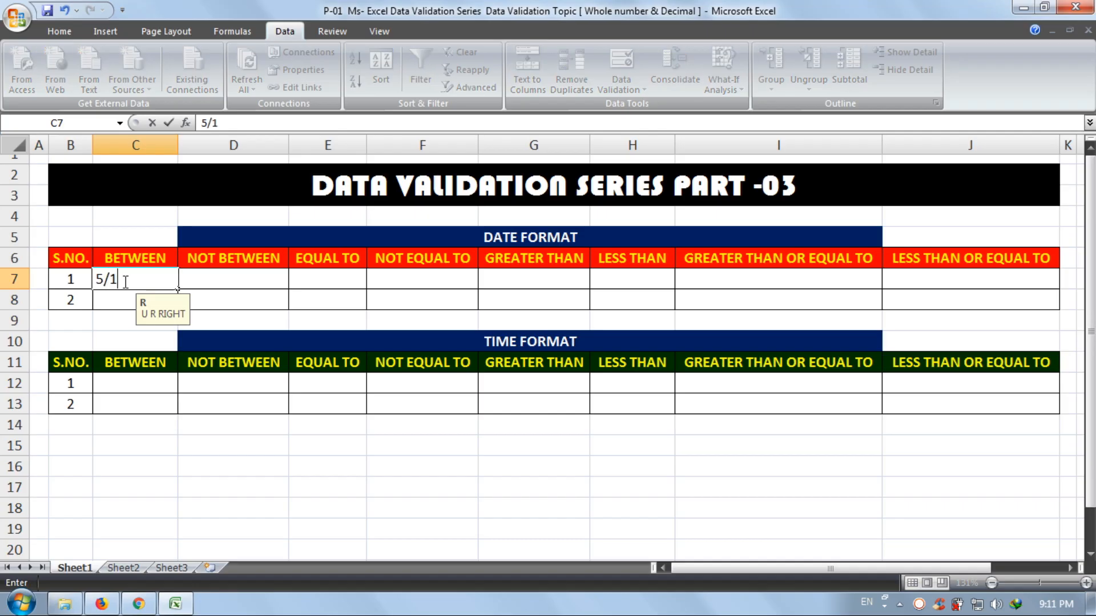
type("/2019")
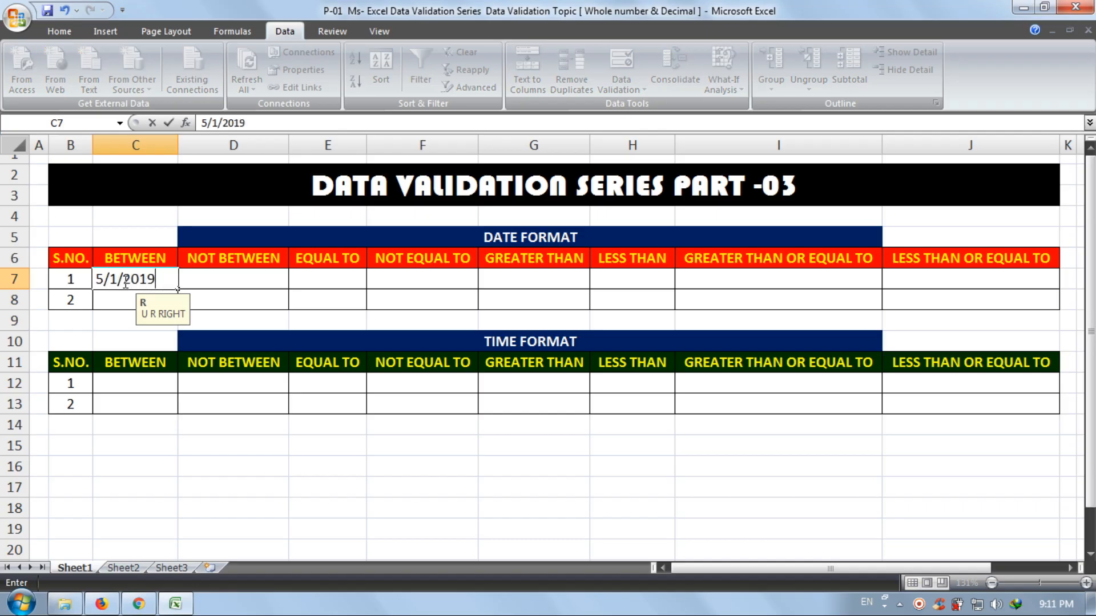
key("Return")
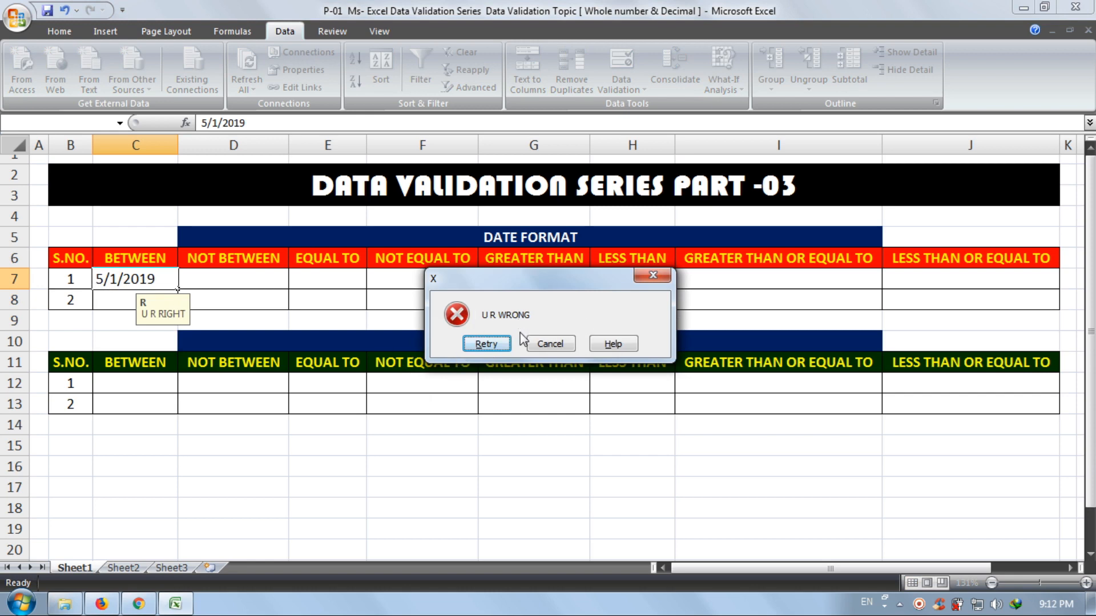
Retry the entry in C7 under BETWEEN with the in-range date 1/15/2019
left_click(485, 344)
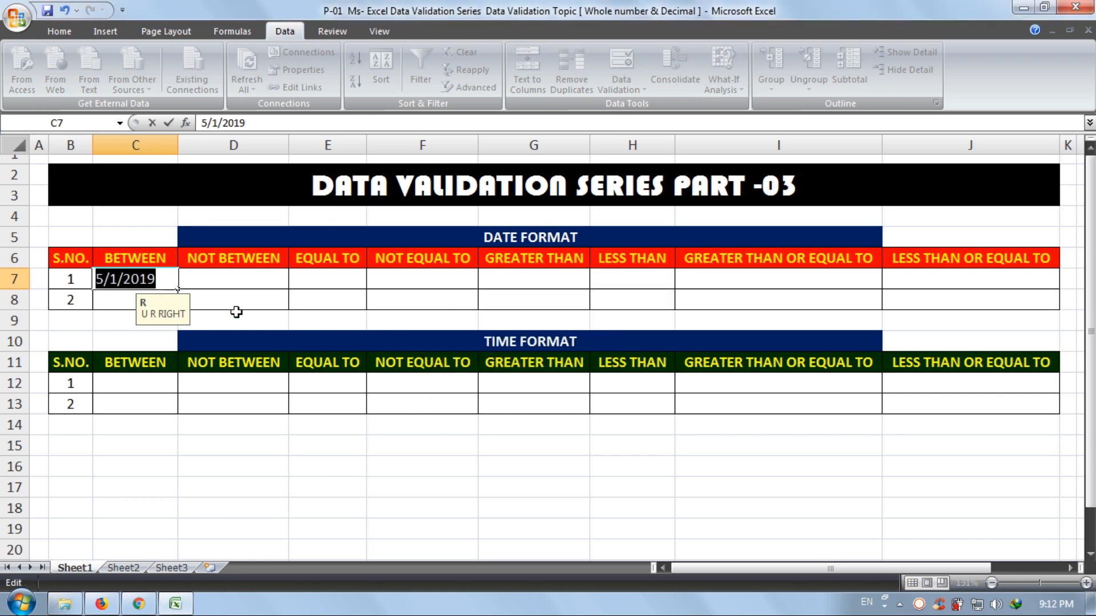
type("1")
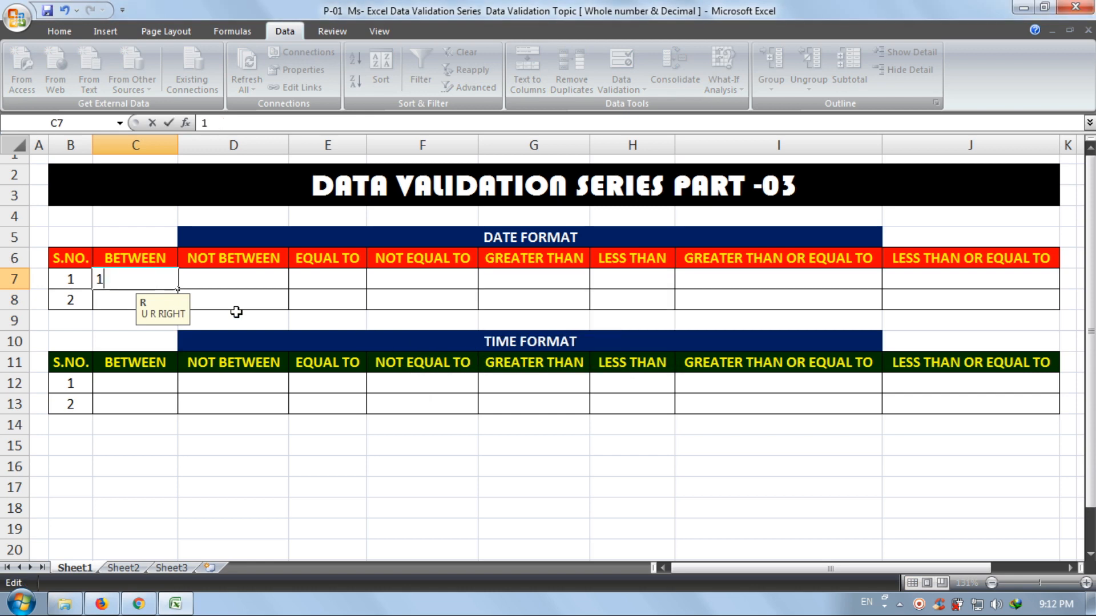
type("/15/2019")
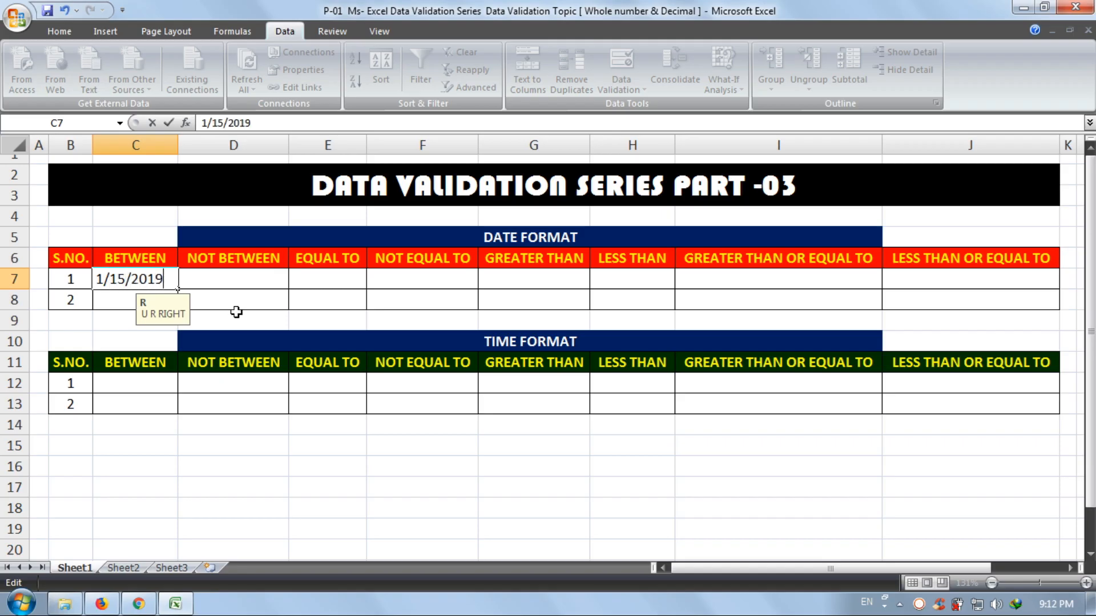
key("Return")
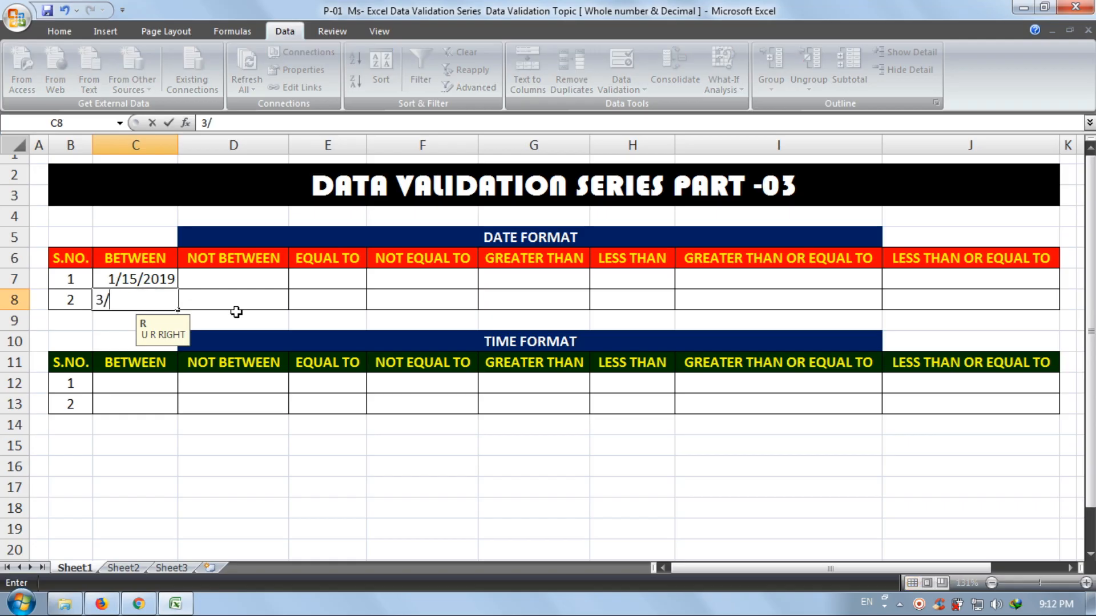
Test the between rule in C8 by entering 3/20/2019 and replacing it with the boundary date 3/31/2019
type("20/2019")
key("Return")
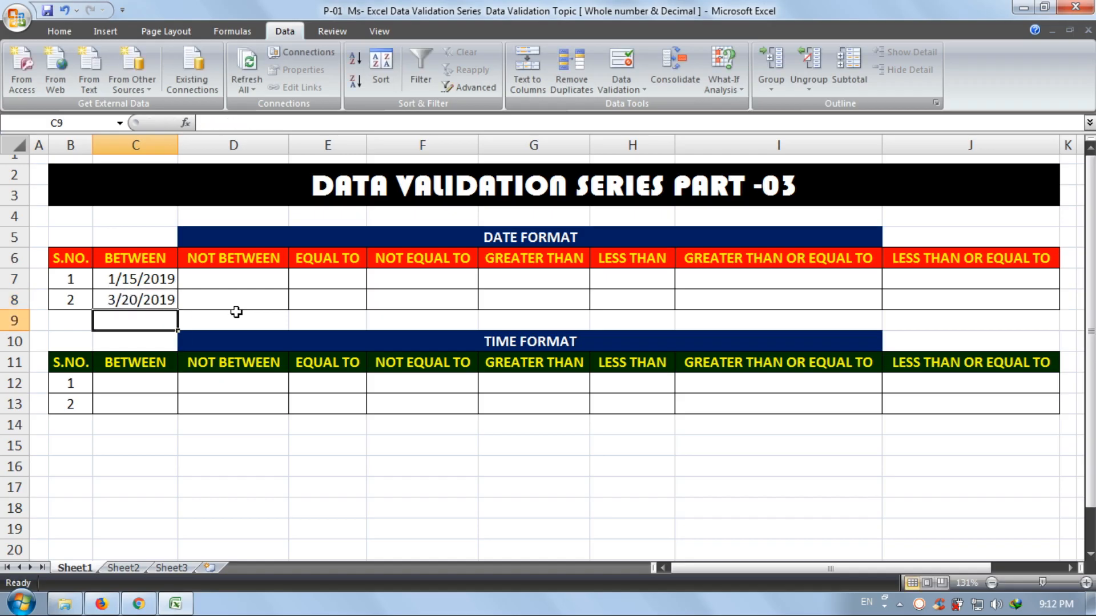
key("Up")
type("3")
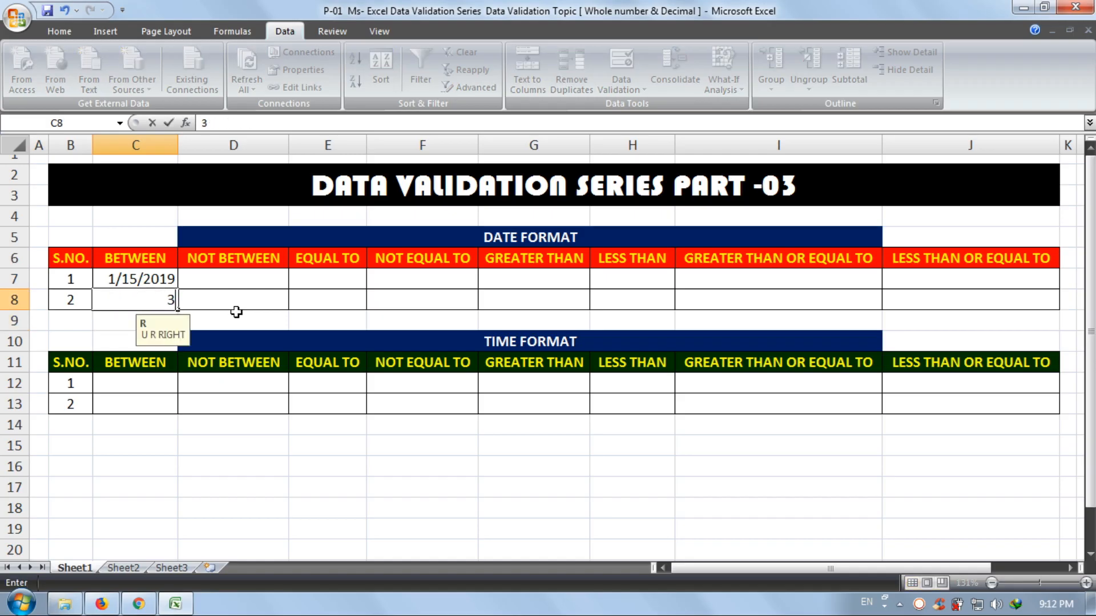
type("/31/2019")
key("Return")
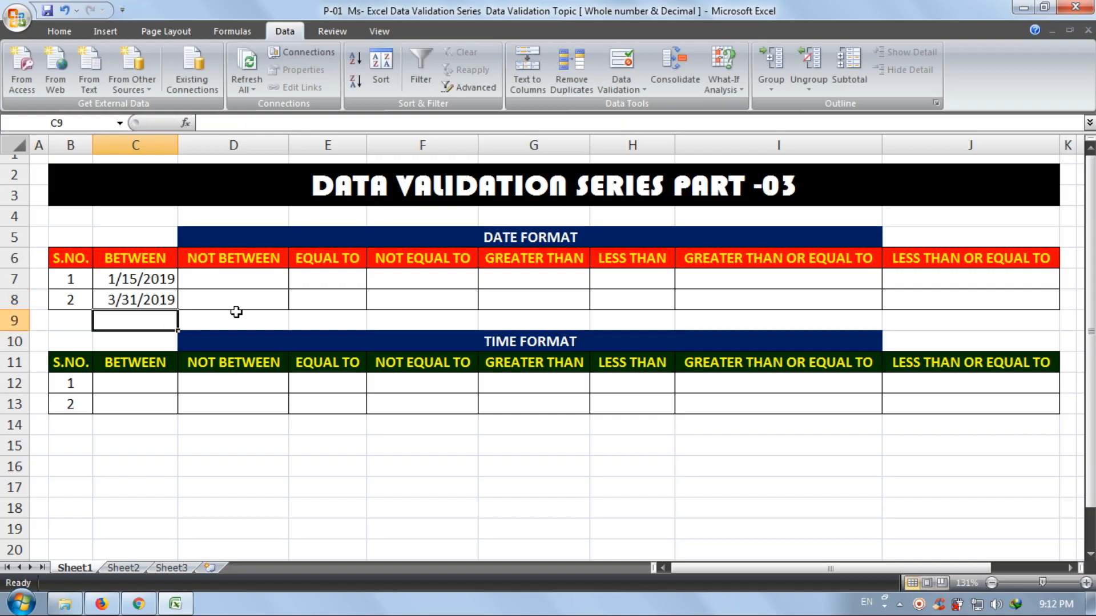
Try to enter 4/1/2019 in C8 to test a date just past the allowed end date
key("Up")
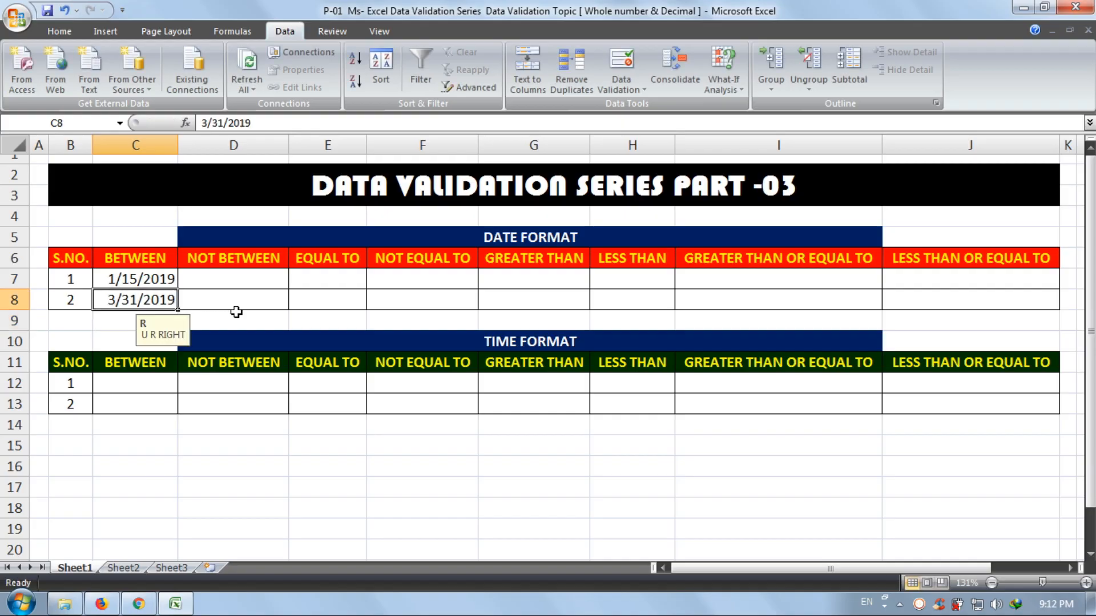
type("4/1/")
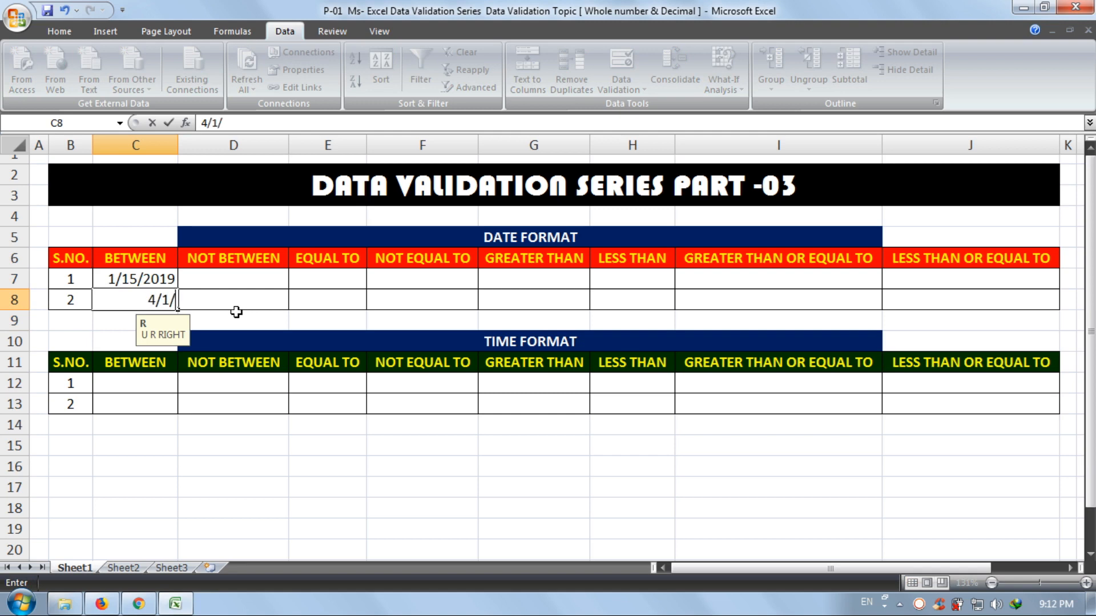
type("2019")
key("Return")
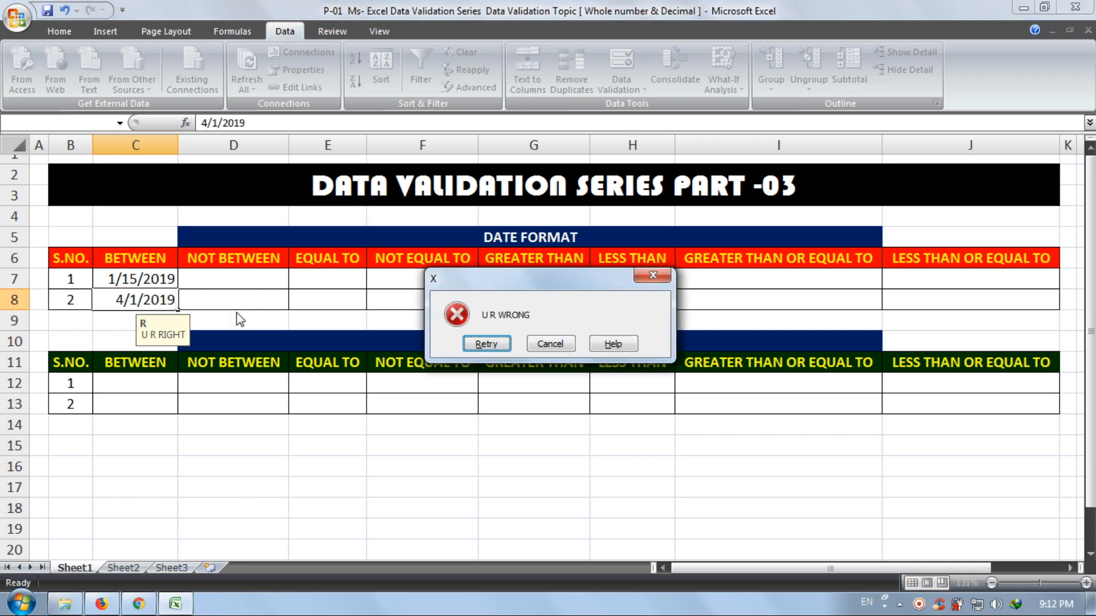
Retry the entry in C8 with the in-range date 2/20/2019
key("Return")
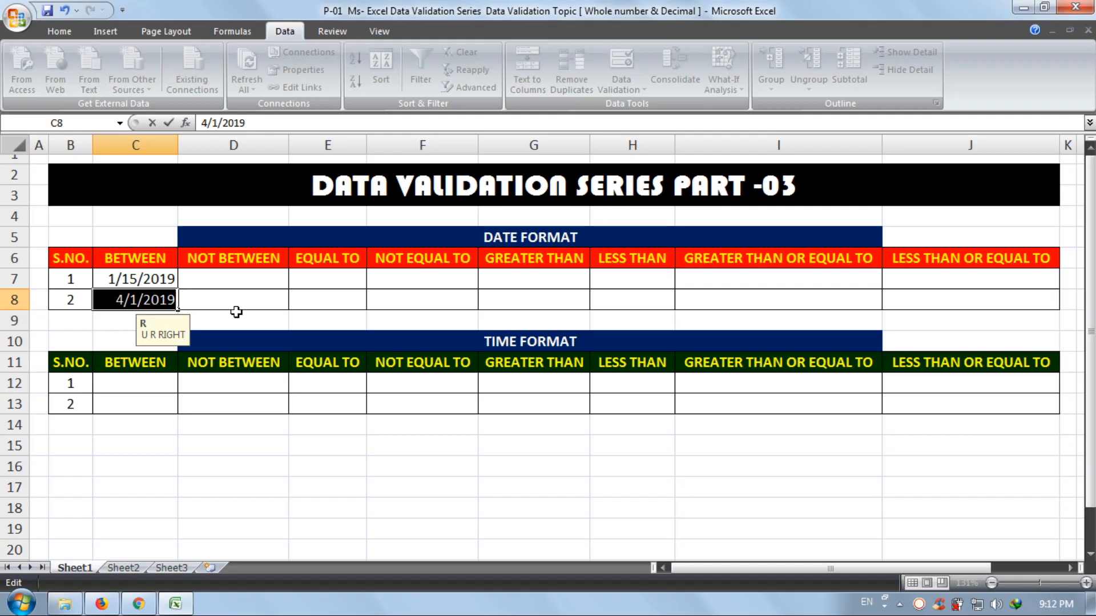
type("2/")
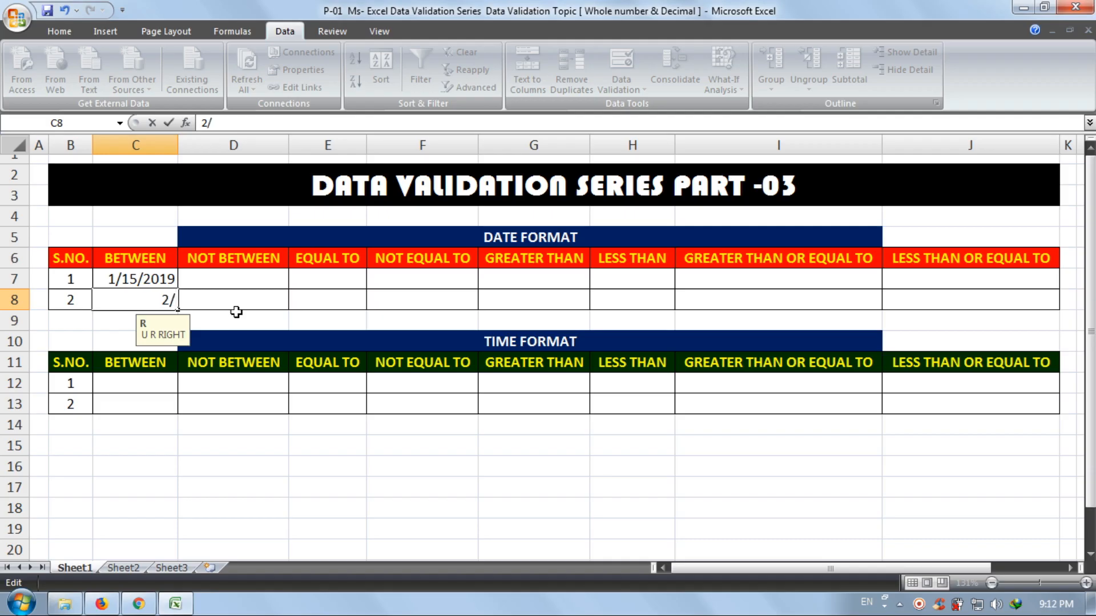
type("20/2019")
key("Return")
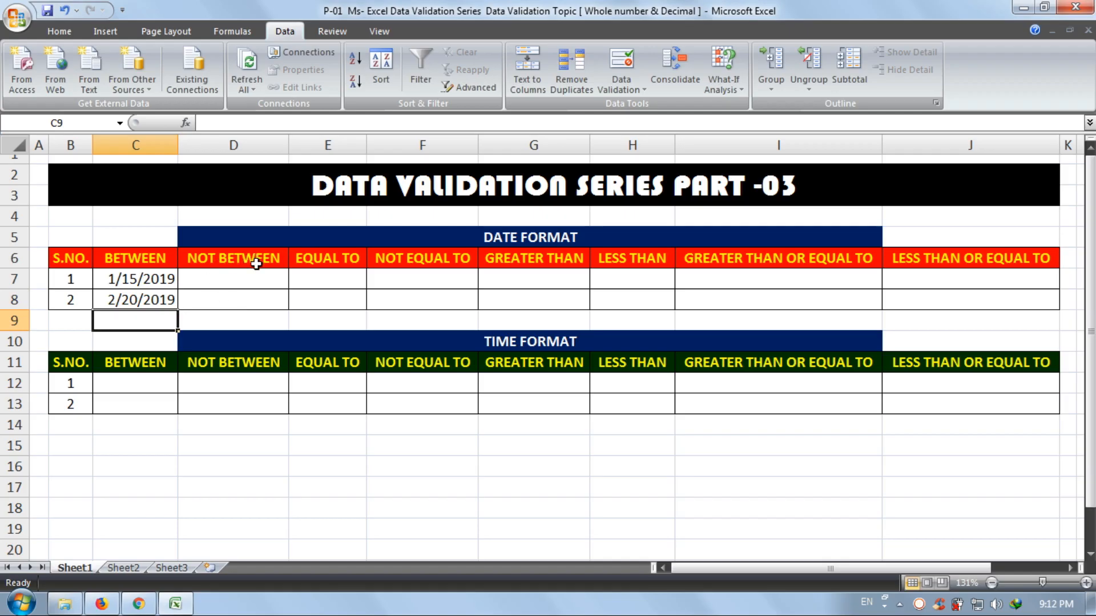
Start a data validation rule on D7:D8 under NOT BETWEEN, allowing Date with the condition "not between"
left_click(245, 278)
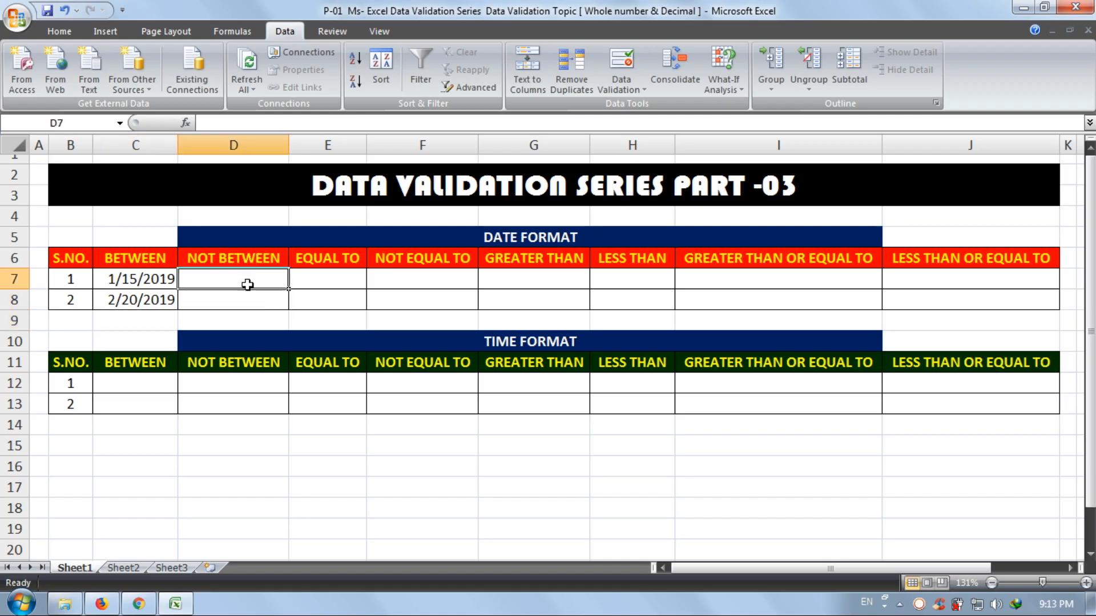
left_click_drag(247, 282, 247, 291)
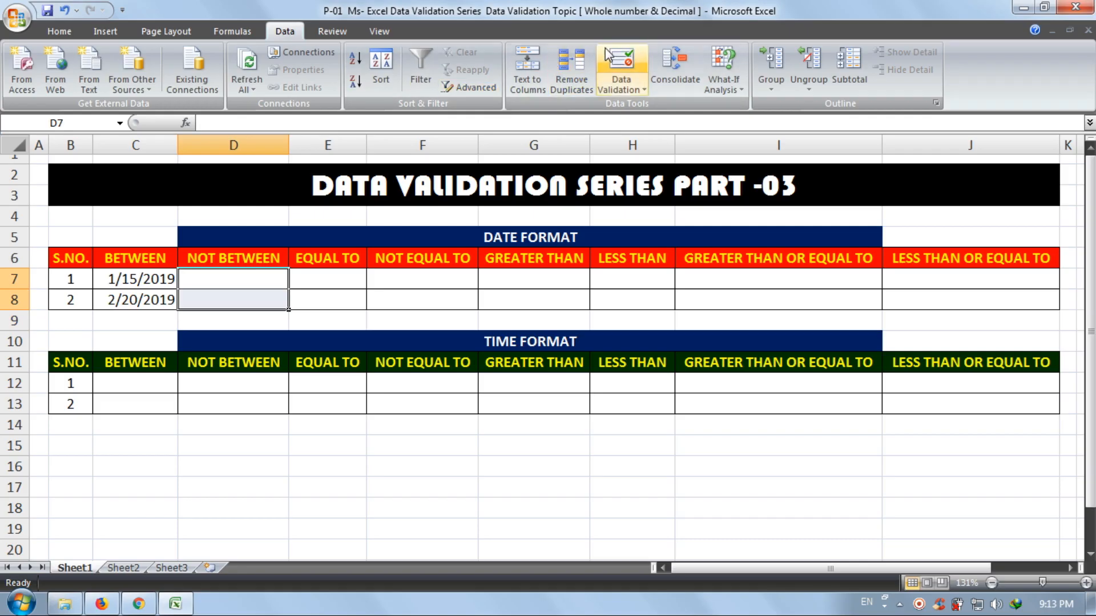
left_click(620, 60)
left_click(620, 210)
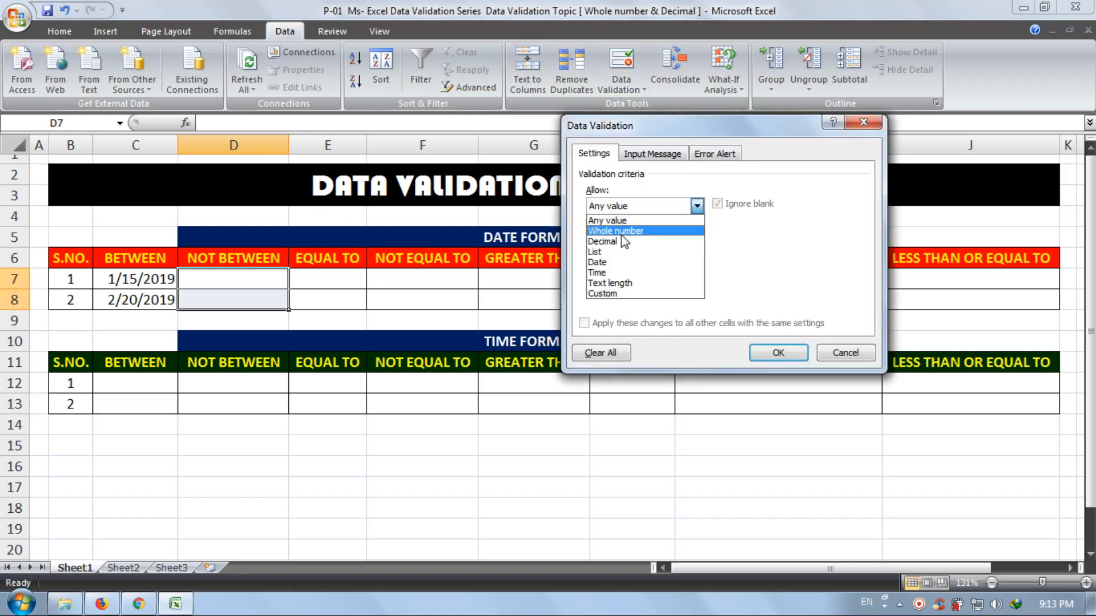
left_click(620, 266)
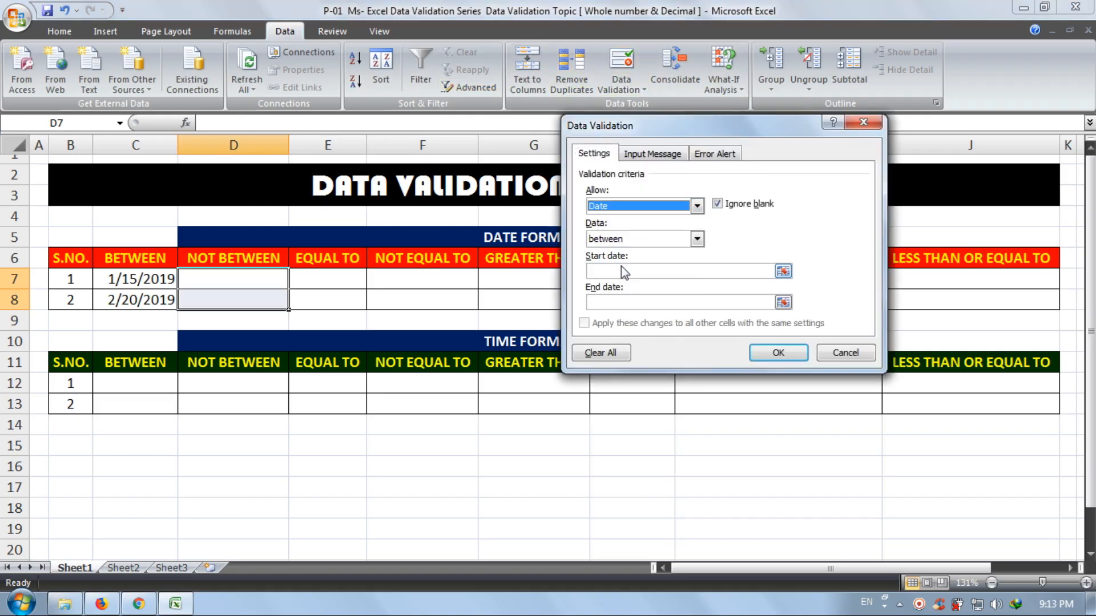
left_click(651, 239)
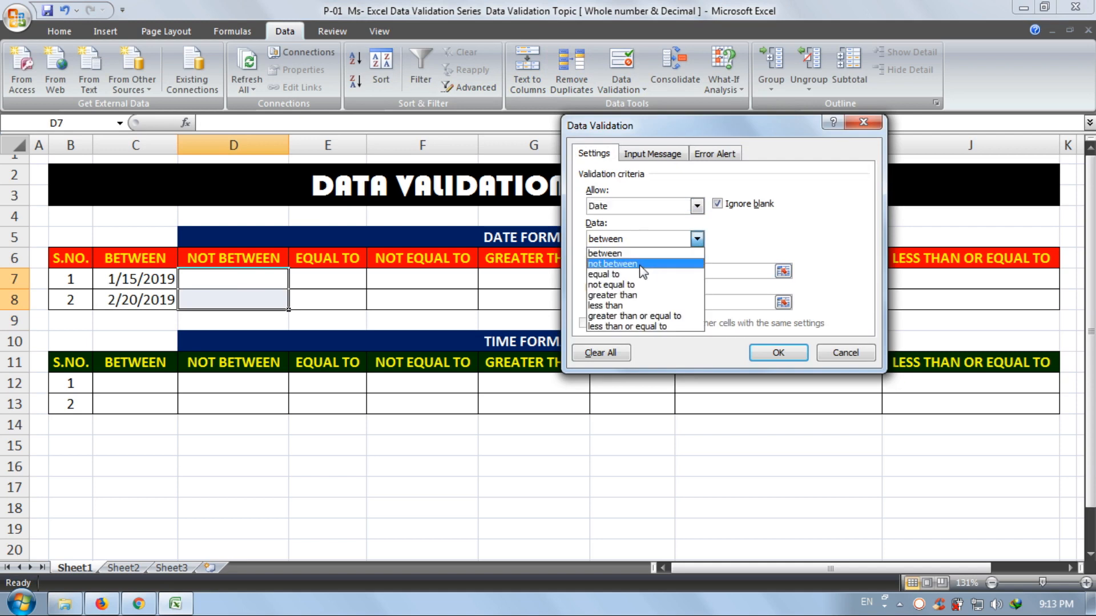
left_click(643, 264)
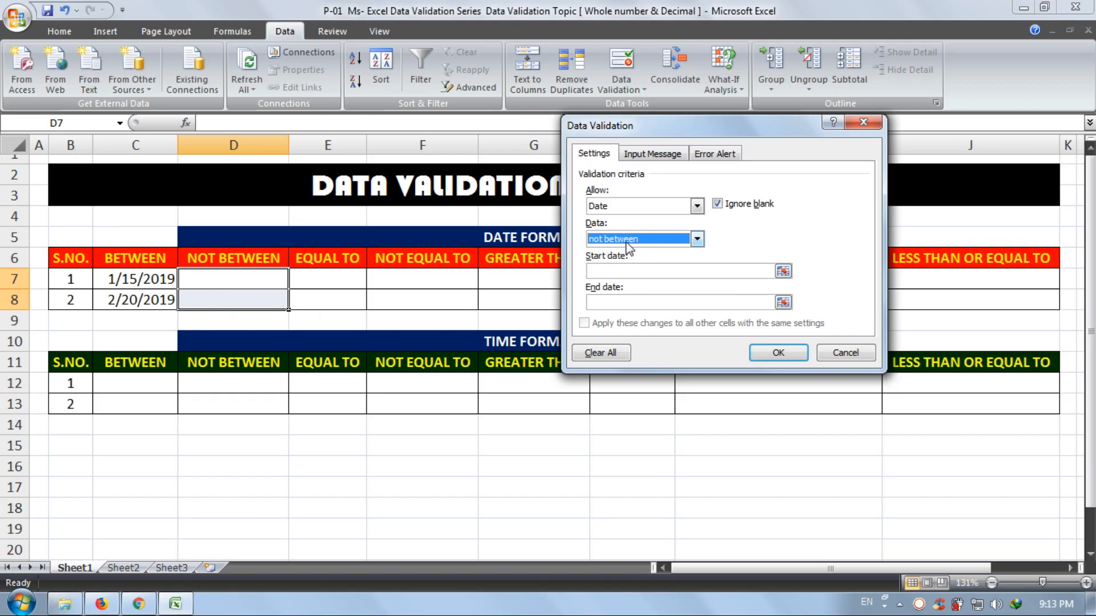
Set the rule's start date to 2/1/2019 and end date to 4/1/2019, and apply the validation
left_click(620, 270)
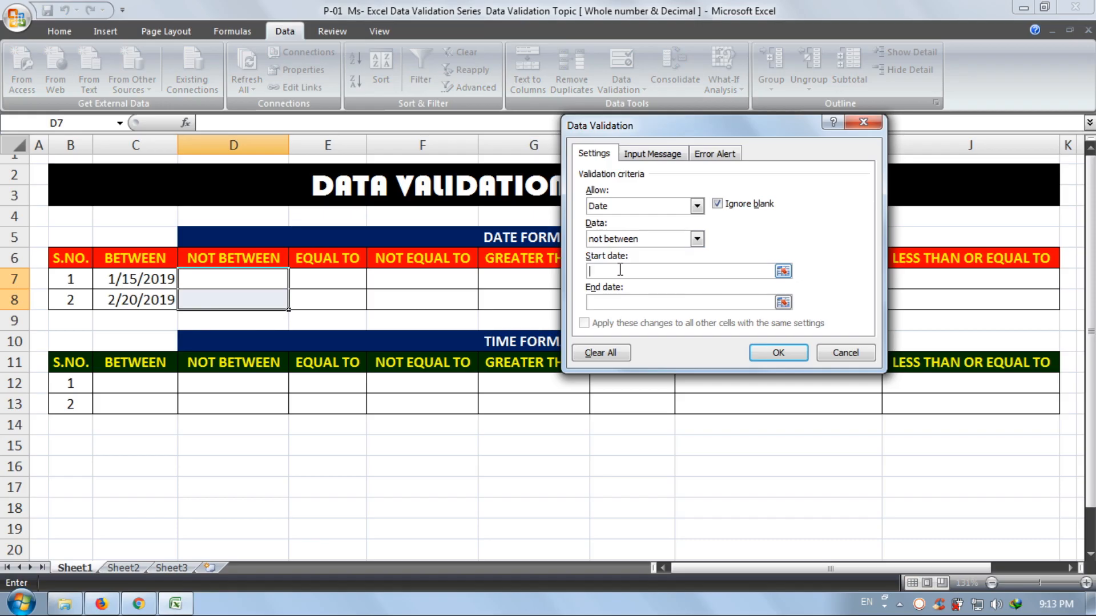
type("1/1/2019")
left_click_drag(595, 271, 589, 272)
type("2")
left_click(615, 303)
type("4/1/2019")
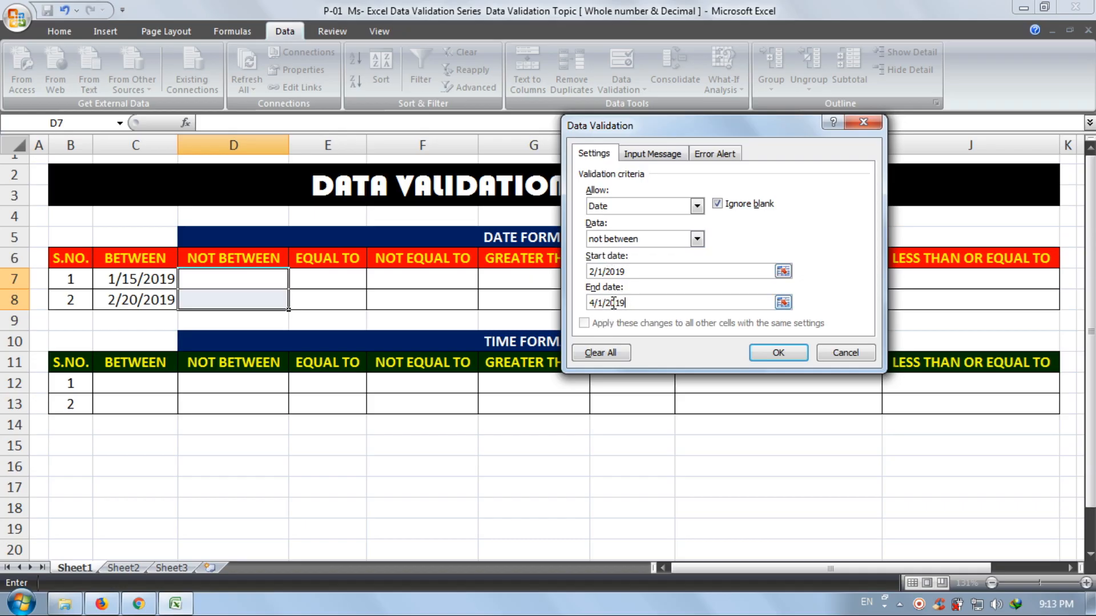
left_click(762, 354)
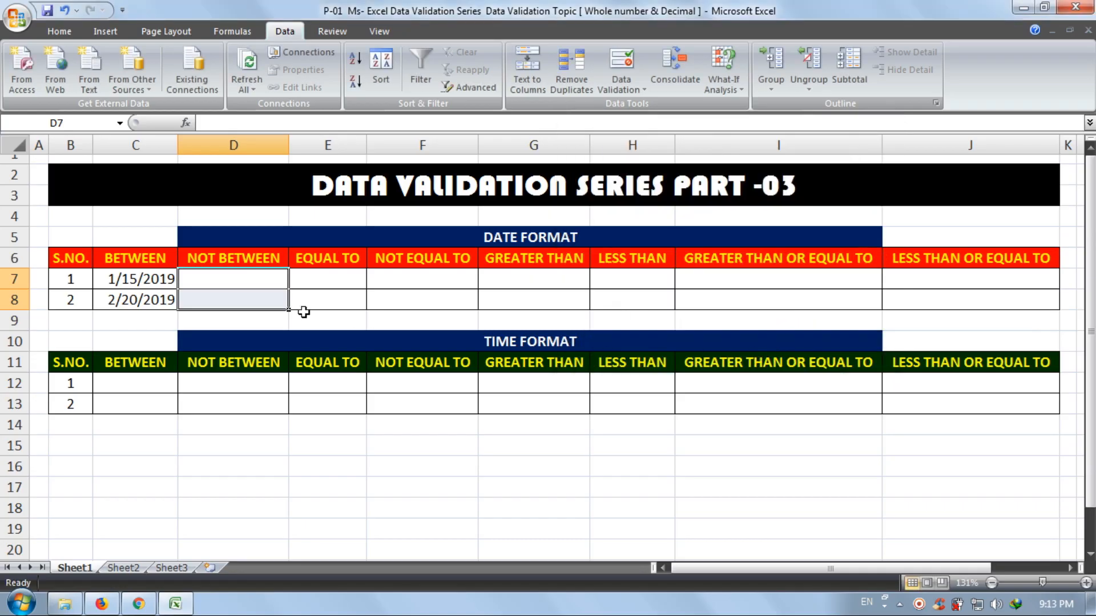
Review the input message, error alert and date criteria in the validation settings of D7:D8
left_click(635, 67)
left_click(652, 153)
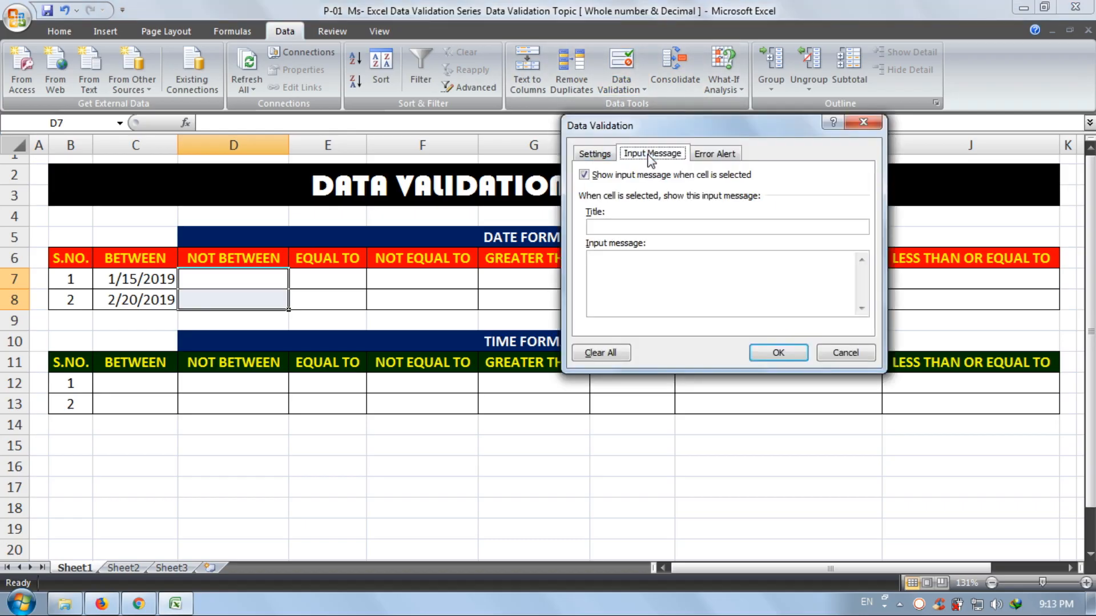
left_click(704, 153)
left_click(656, 154)
left_click(699, 153)
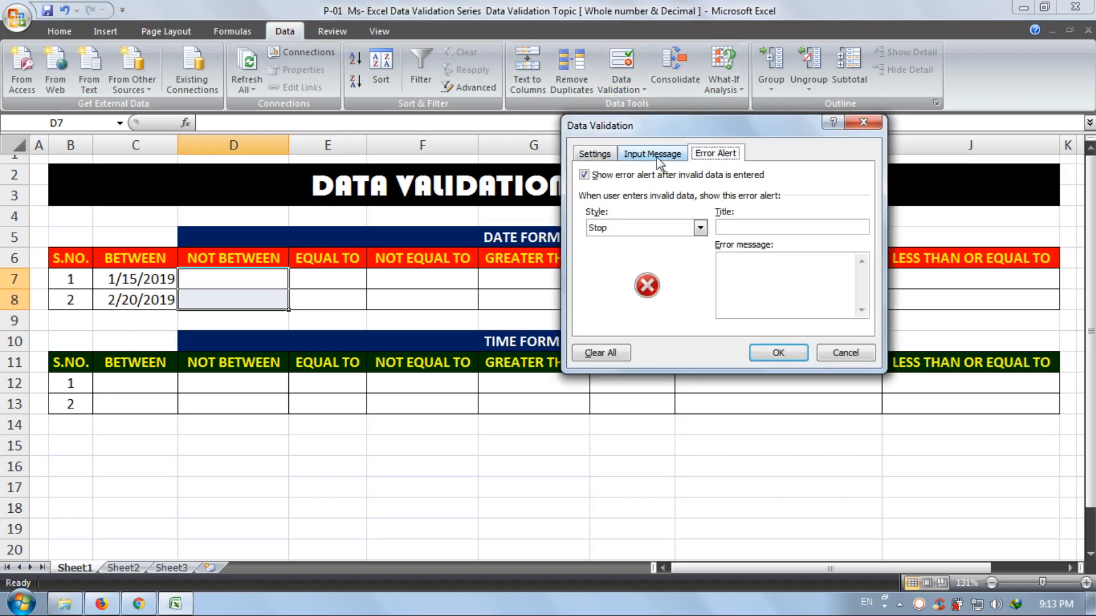
left_click(657, 154)
left_click(699, 153)
left_click(668, 154)
left_click(702, 153)
left_click(659, 155)
left_click(608, 157)
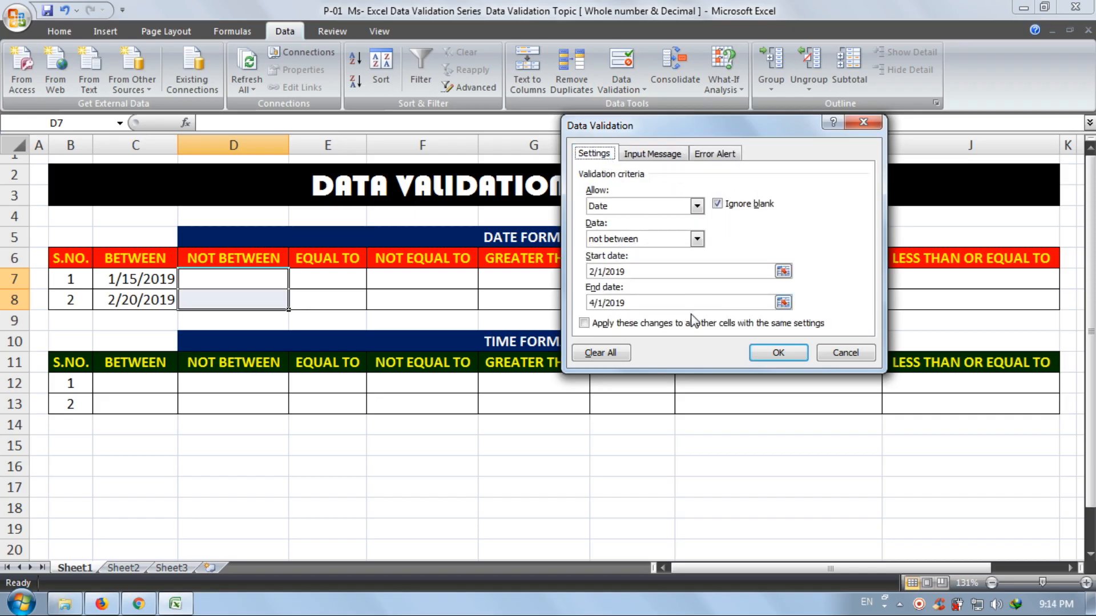
left_click(758, 351)
Enter 1/1/2019 in D7 to test the not between rule with a date before the excluded range
left_click(277, 277)
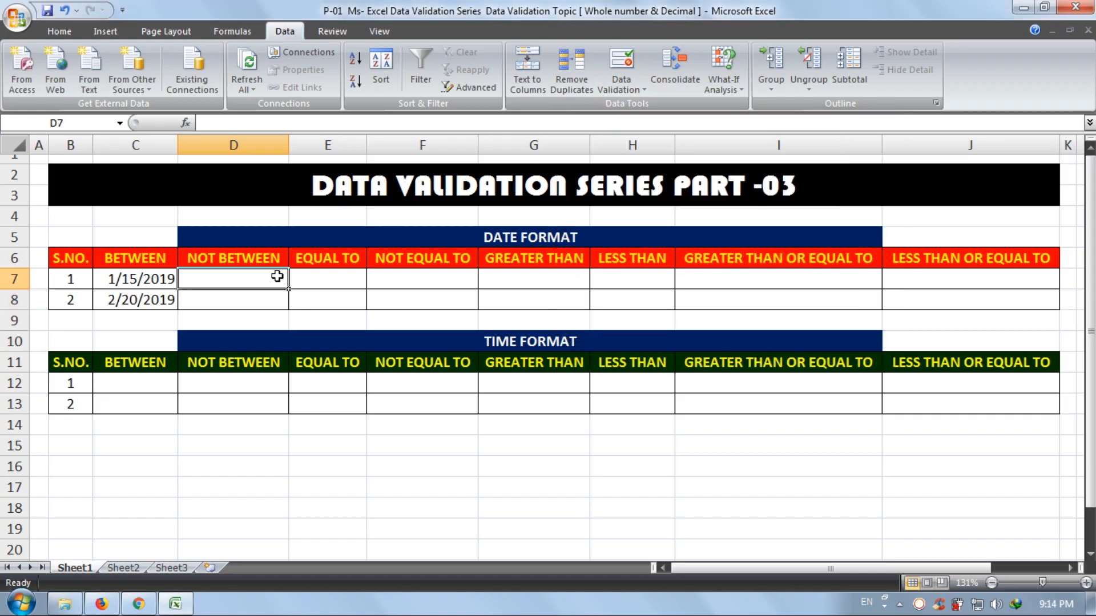
type("1")
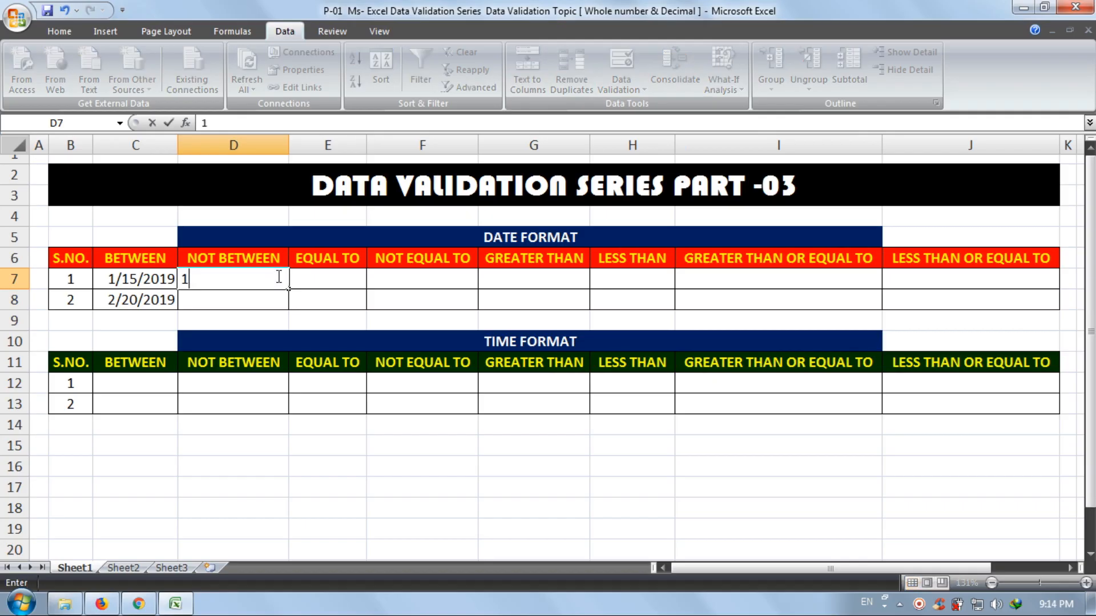
type("/1/2019")
key("Return")
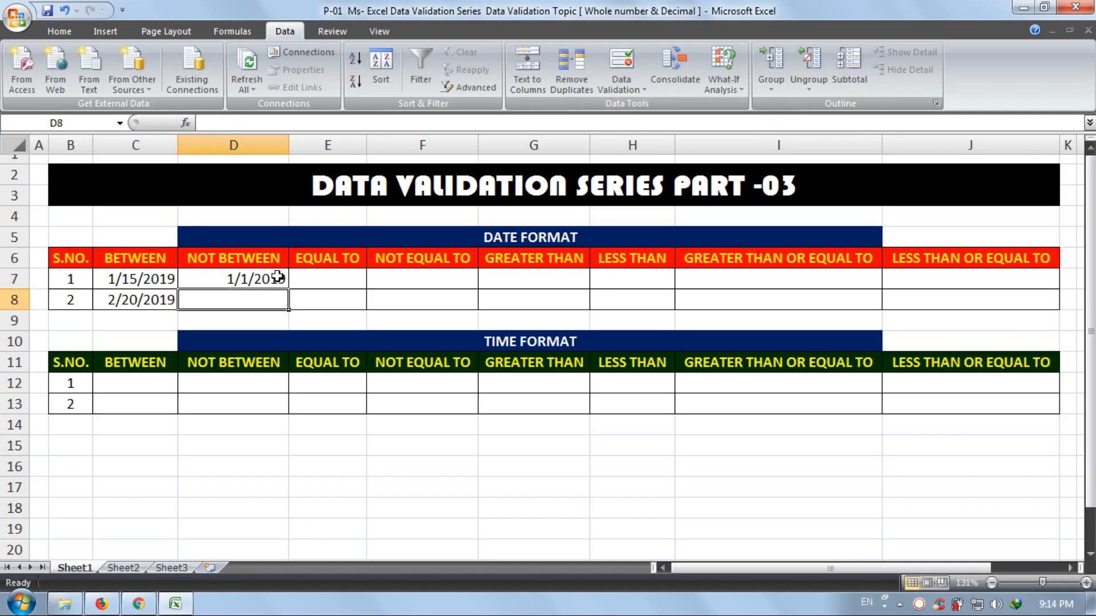
Replace the date in D7 with 1/15/2019
left_click(258, 277)
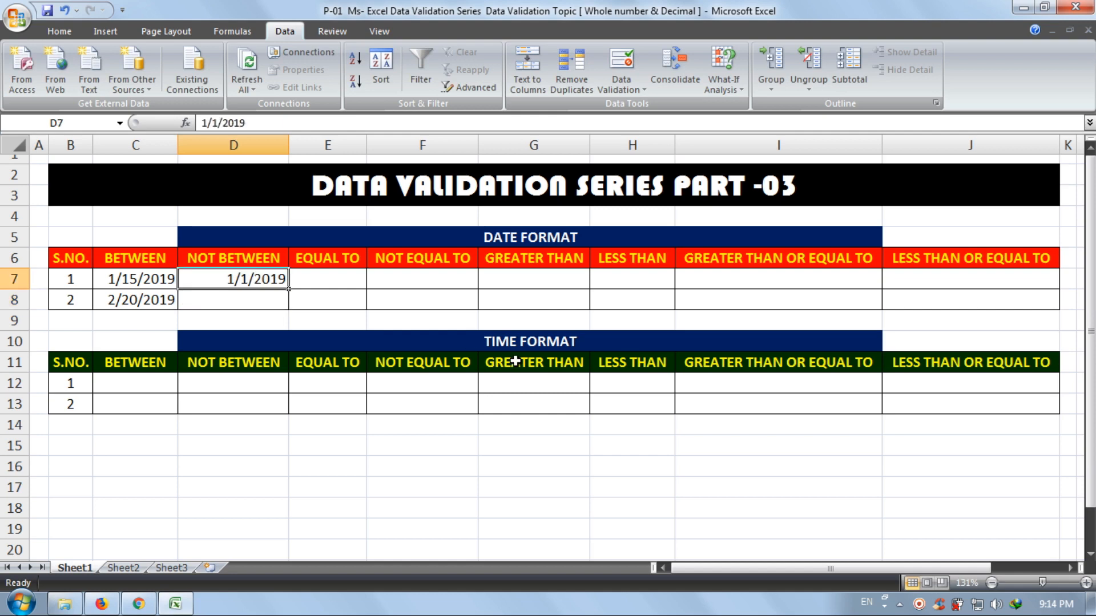
type("1/")
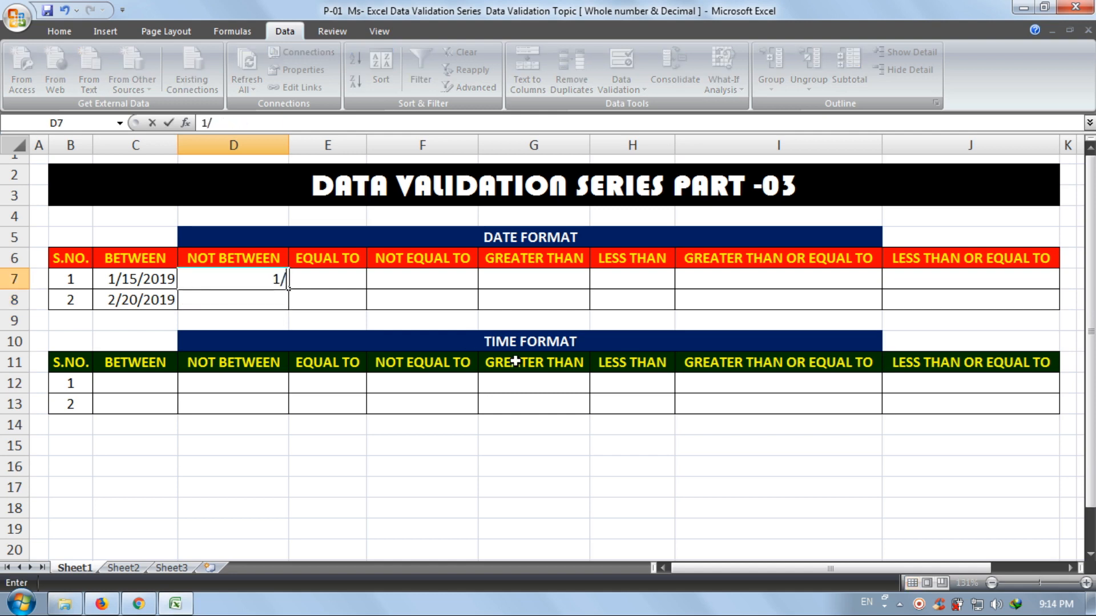
type("15/2019")
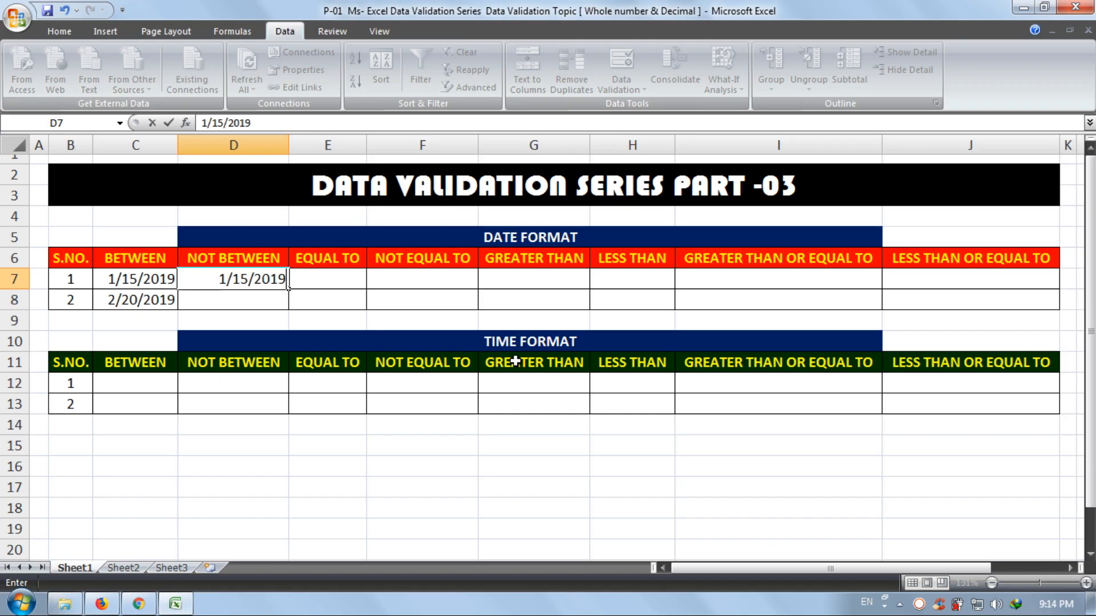
key("Return")
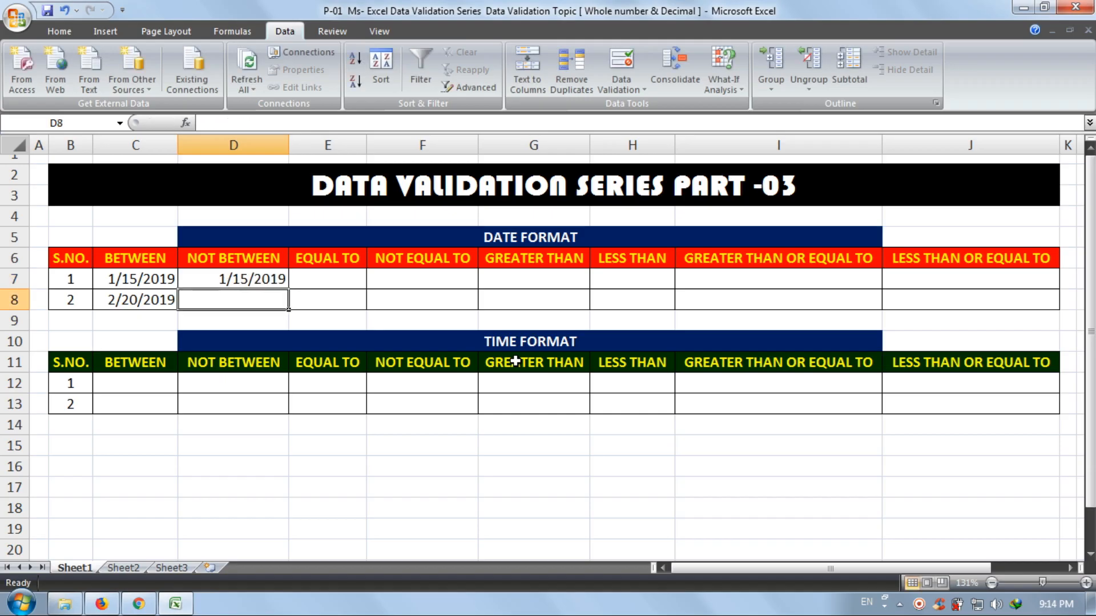
Try to replace the date in D7 with 2/28/2019 to test the not between rule
left_click(282, 284)
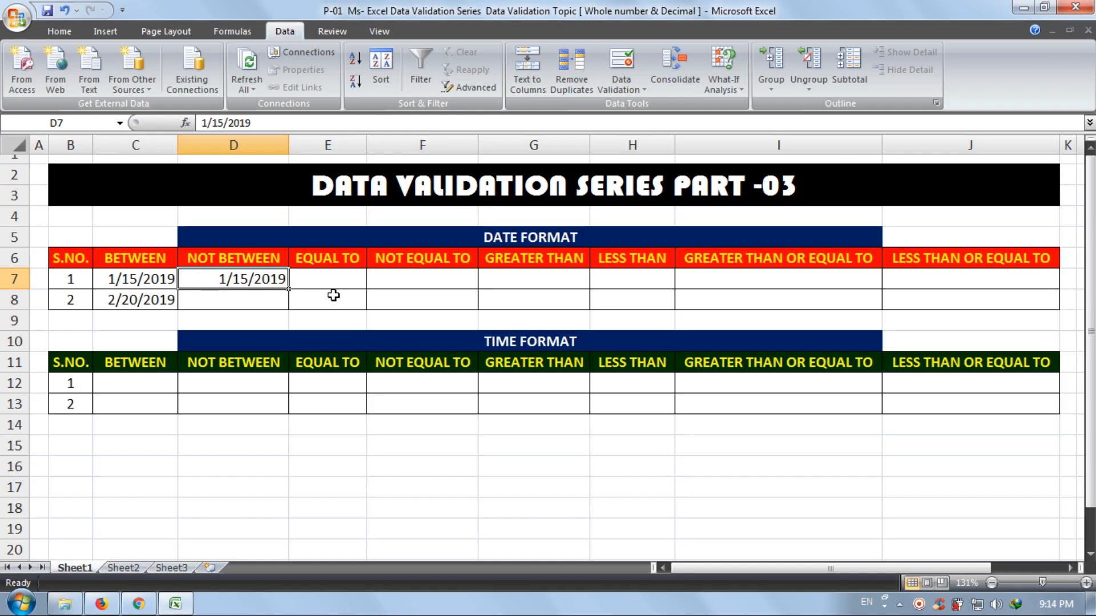
type("28")
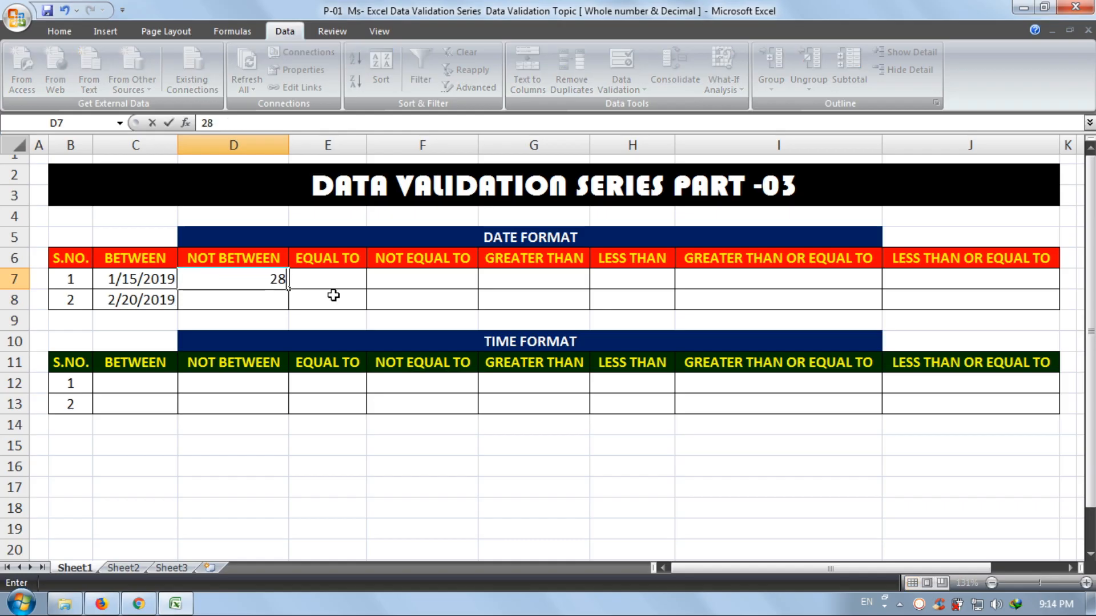
key("BackSpace")
type("/28/2019")
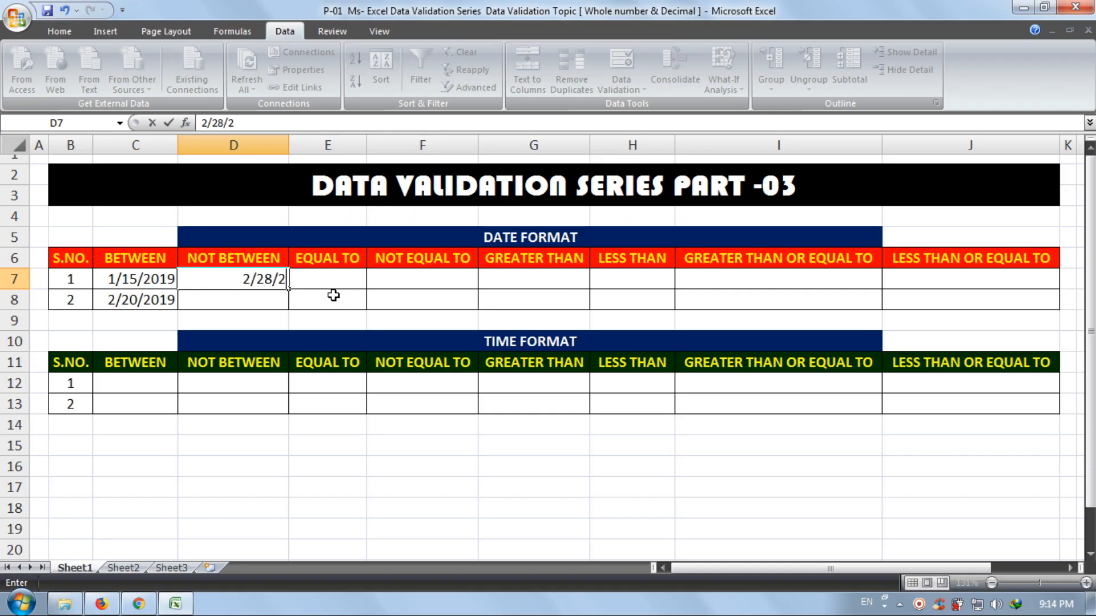
key("Return")
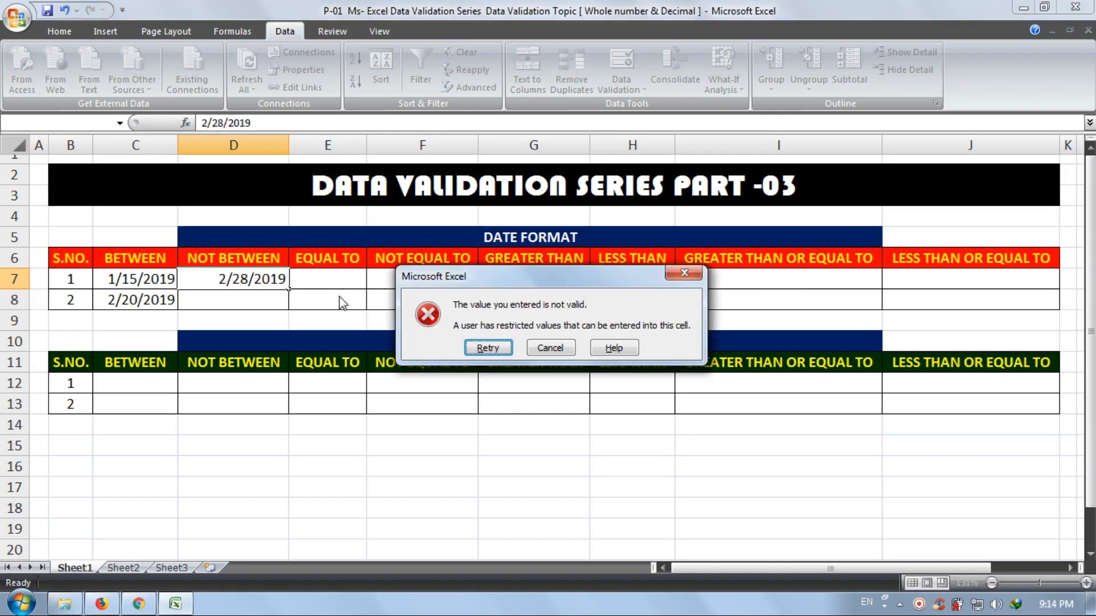
left_click(487, 347)
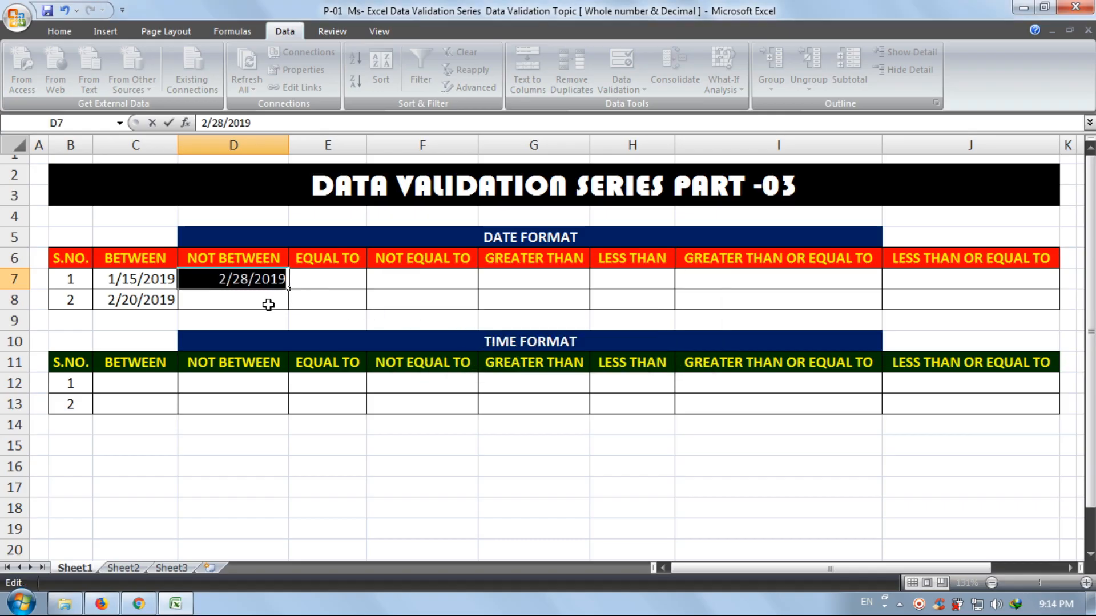
Try 3/15/2019 in D7 as another date inside the excluded range
type("3/15/2019")
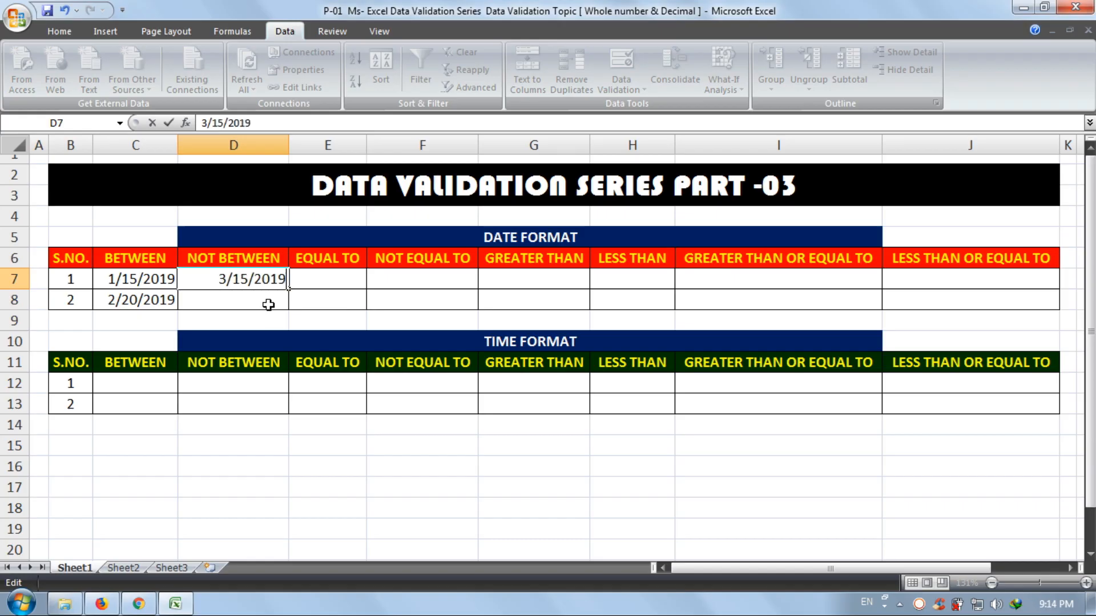
key("Return")
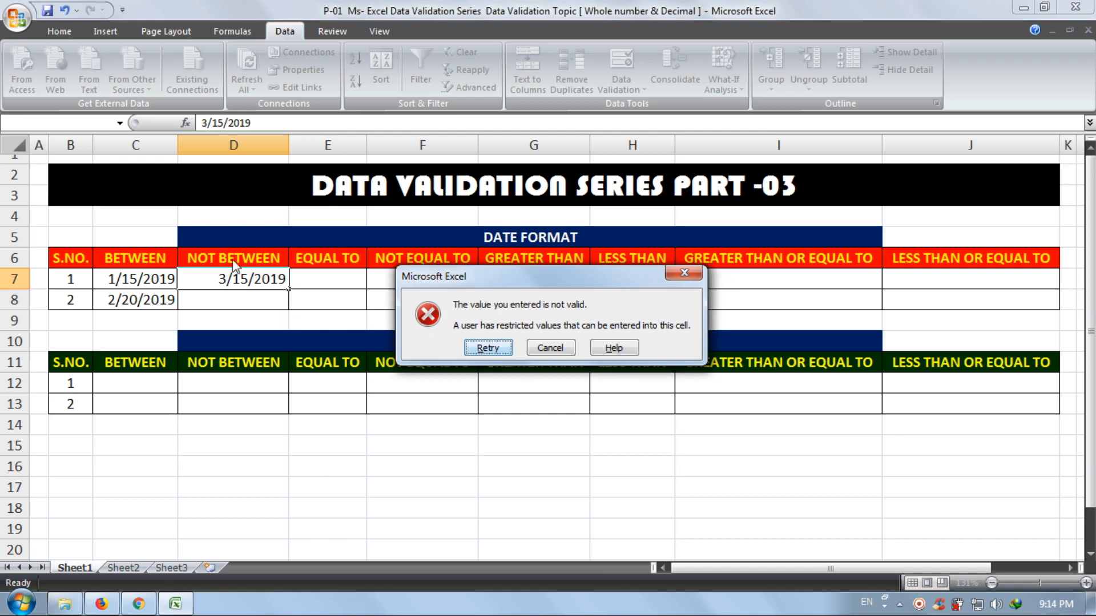
left_click(483, 350)
Enter 1/1/2019 as the date in D7
type("1/")
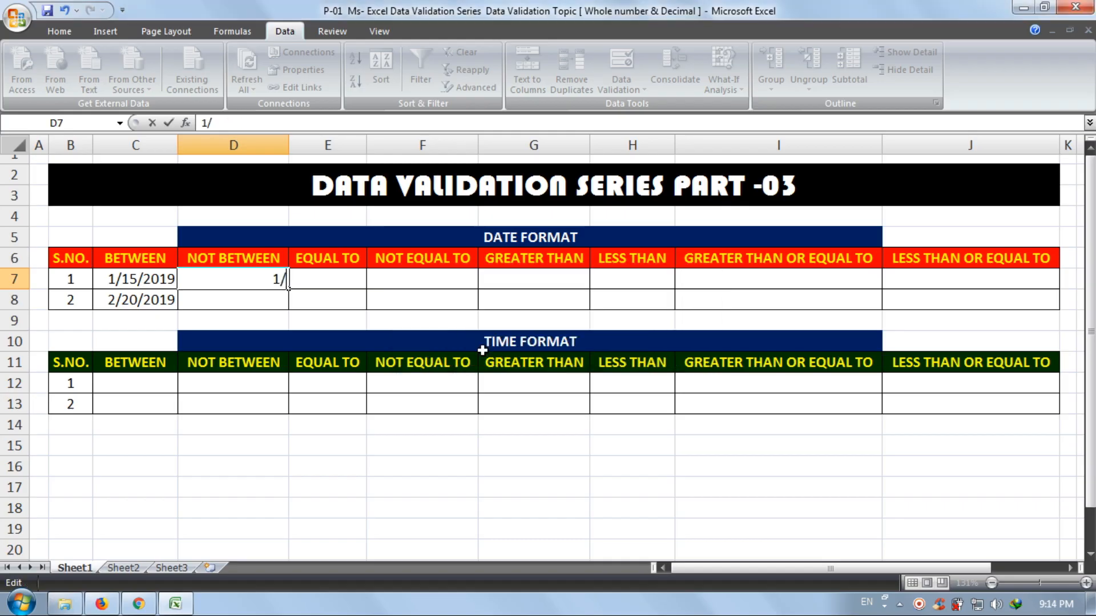
type("1/2019")
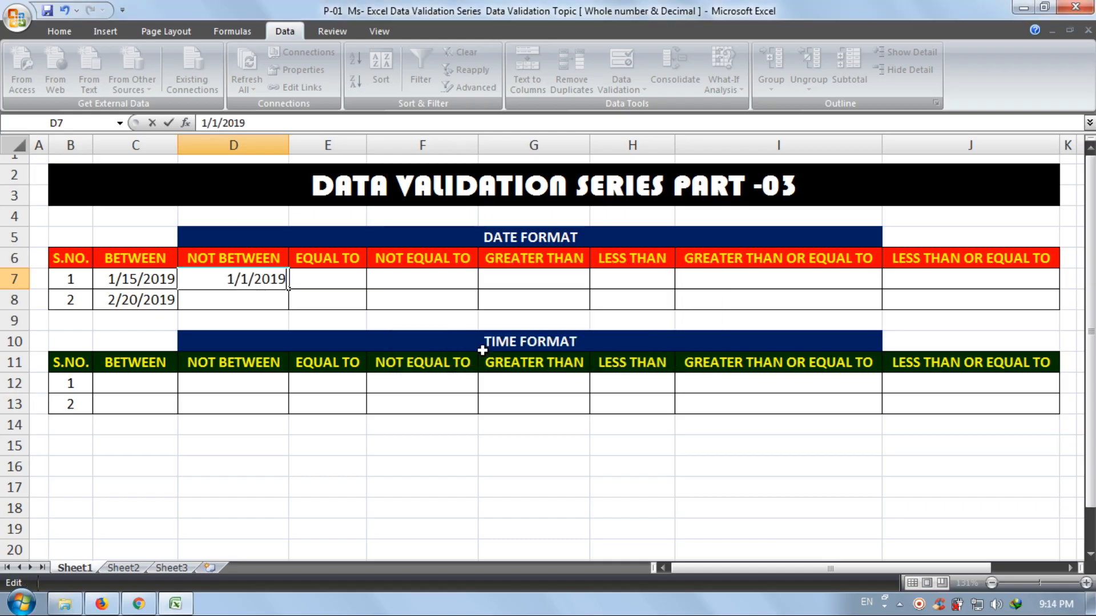
key("Return")
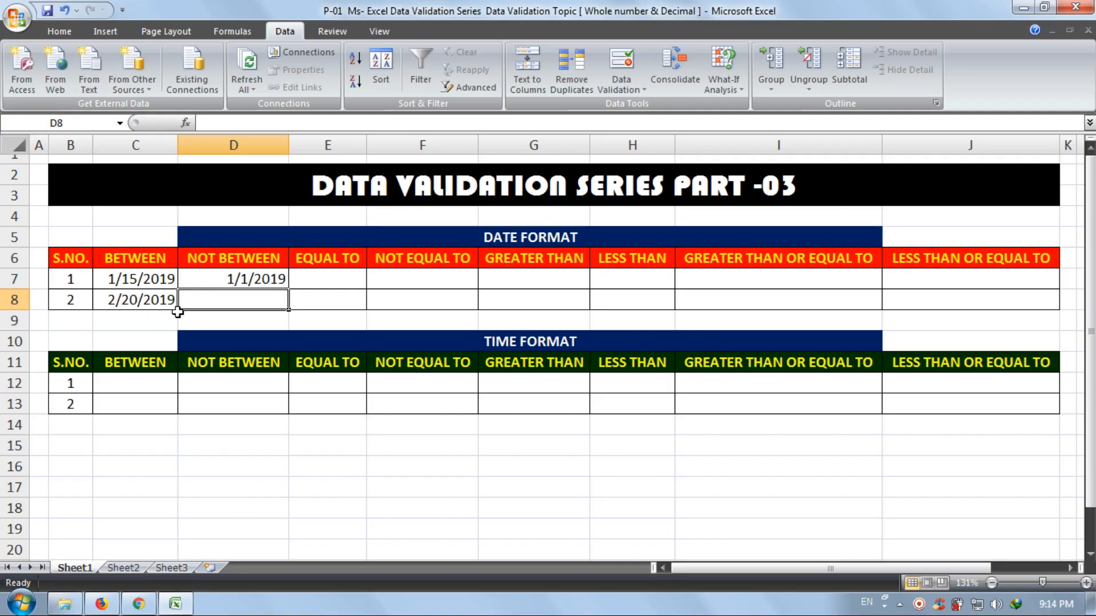
Enter 5/1/2019 in D8 to test a date after the excluded range
type("5")
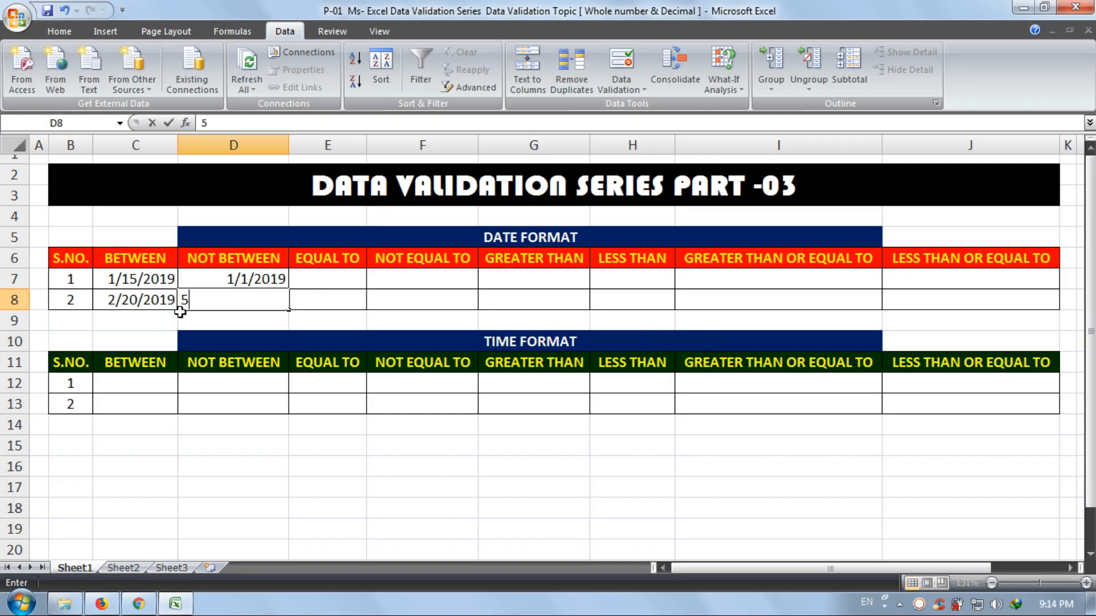
type("/1/2019")
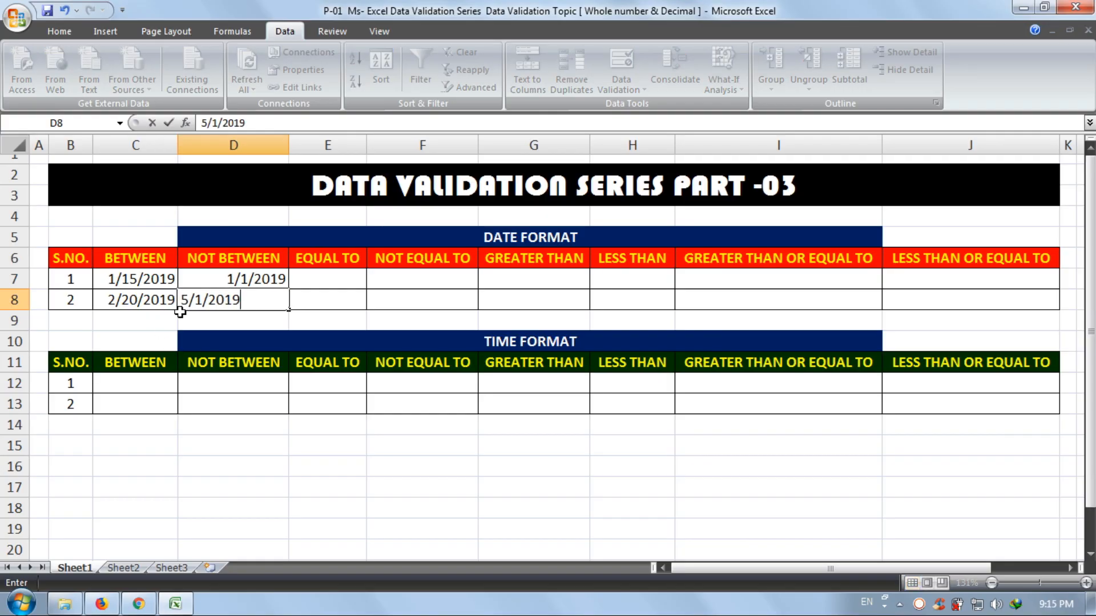
key("Return")
Replace the date in D8 with 4/2/2019, one day after the excluded range's end date
left_click(194, 303)
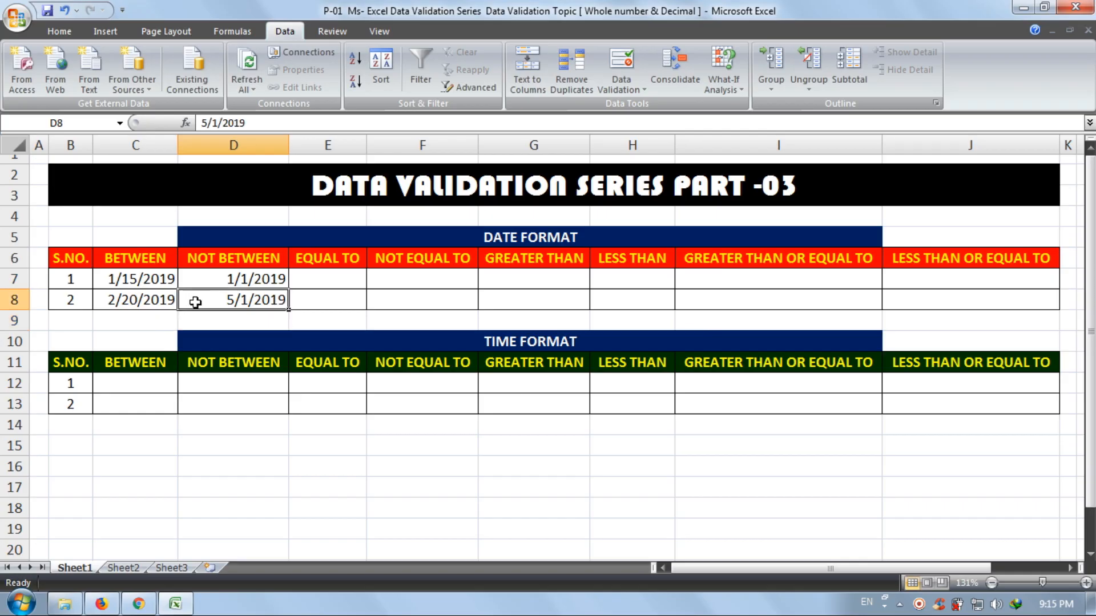
type("4/")
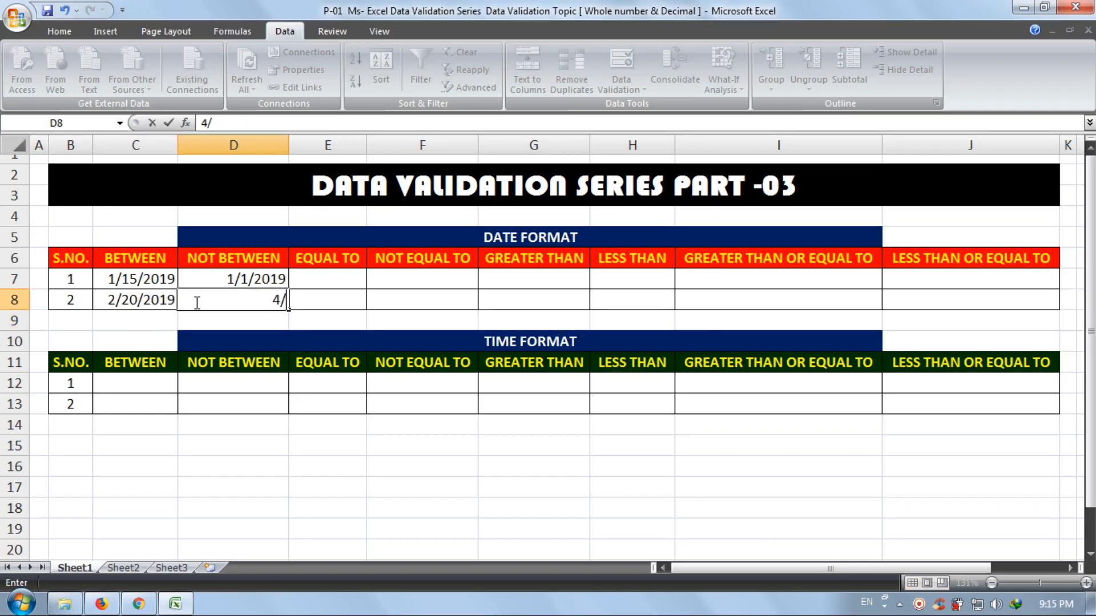
type("2/2019")
key("Return")
Try to replace the date in D8 with the range's end date, 4/1/2019, and cancel the entry
left_click(223, 300)
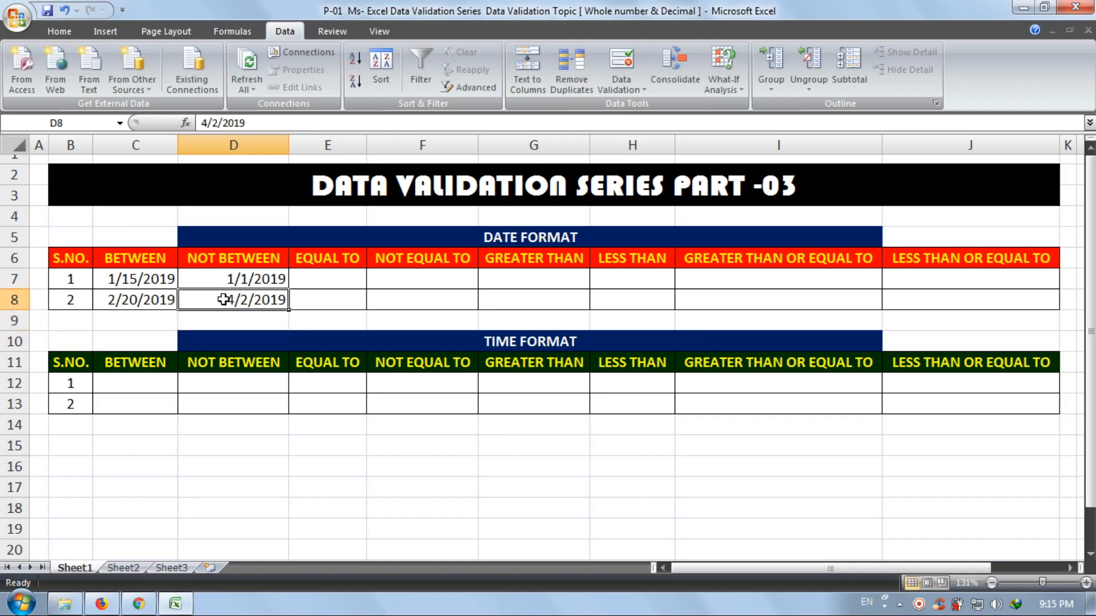
type("4/1")
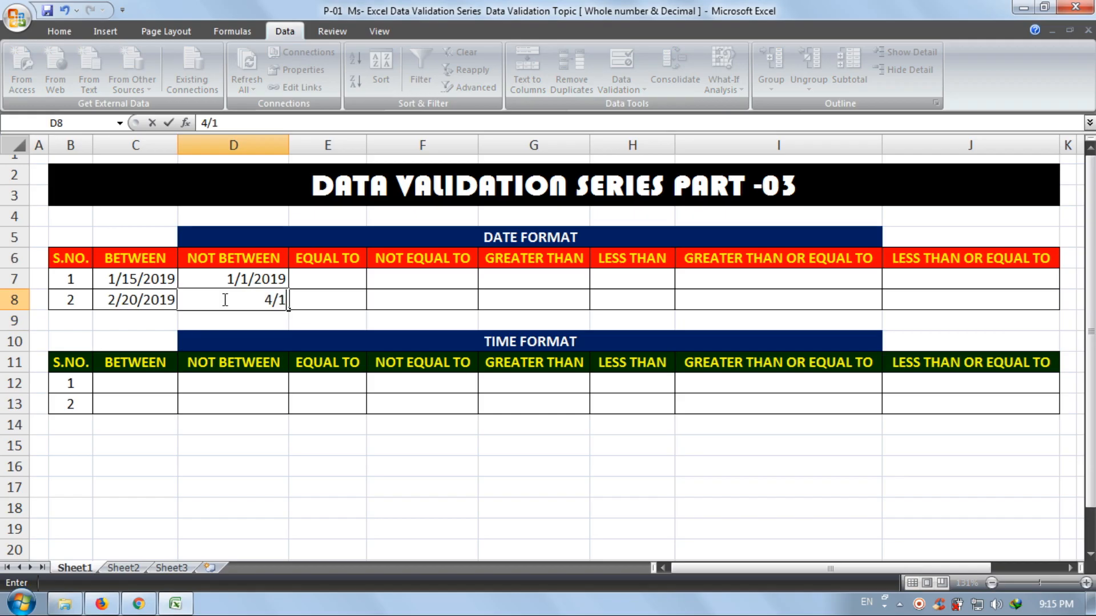
type("/2019")
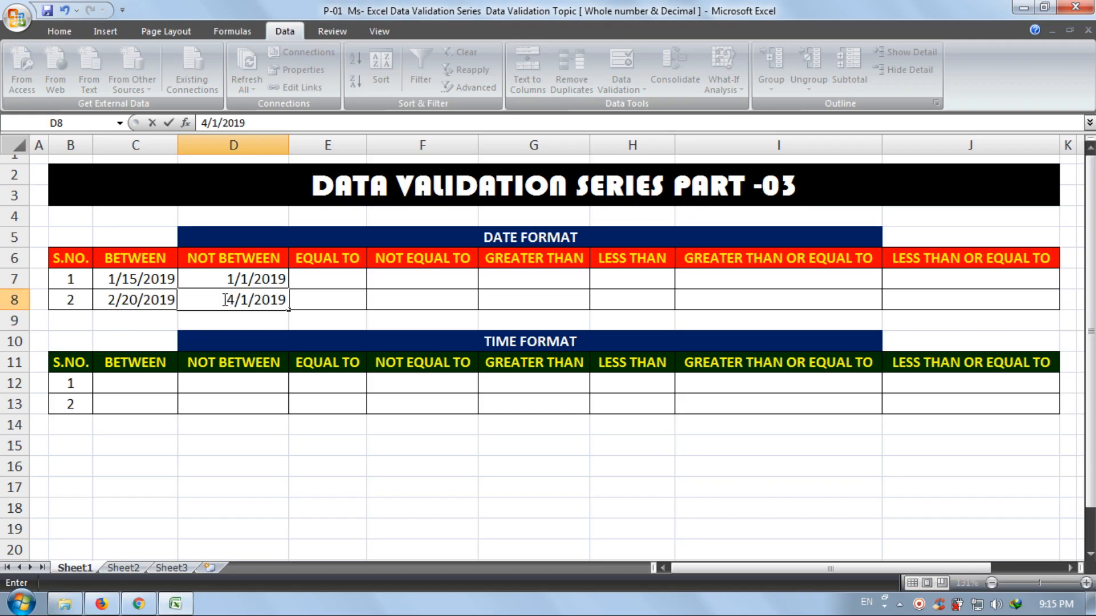
key("Return")
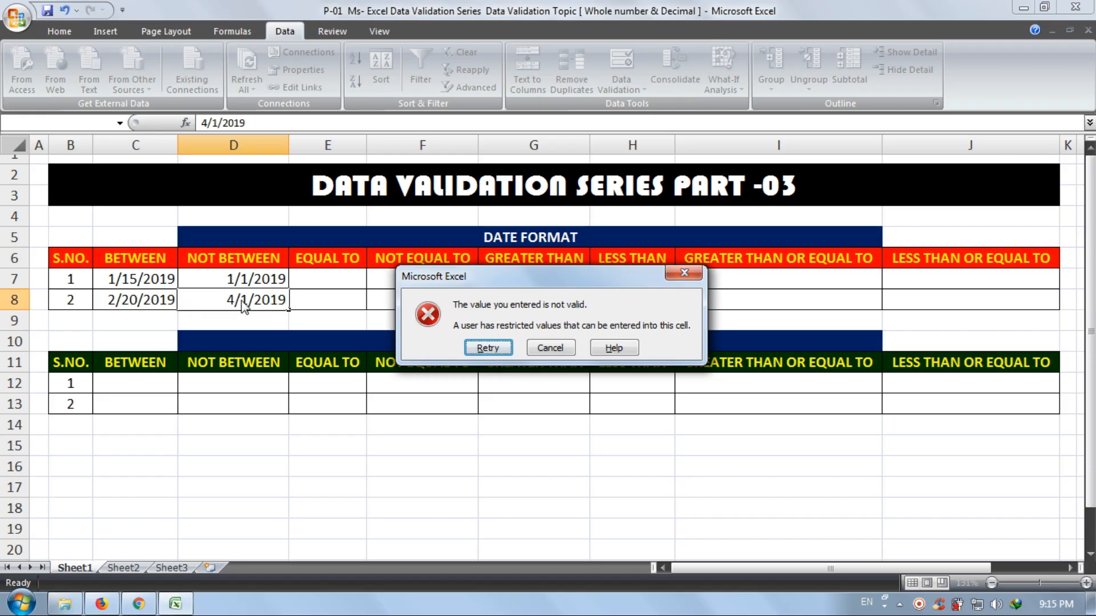
left_click(550, 348)
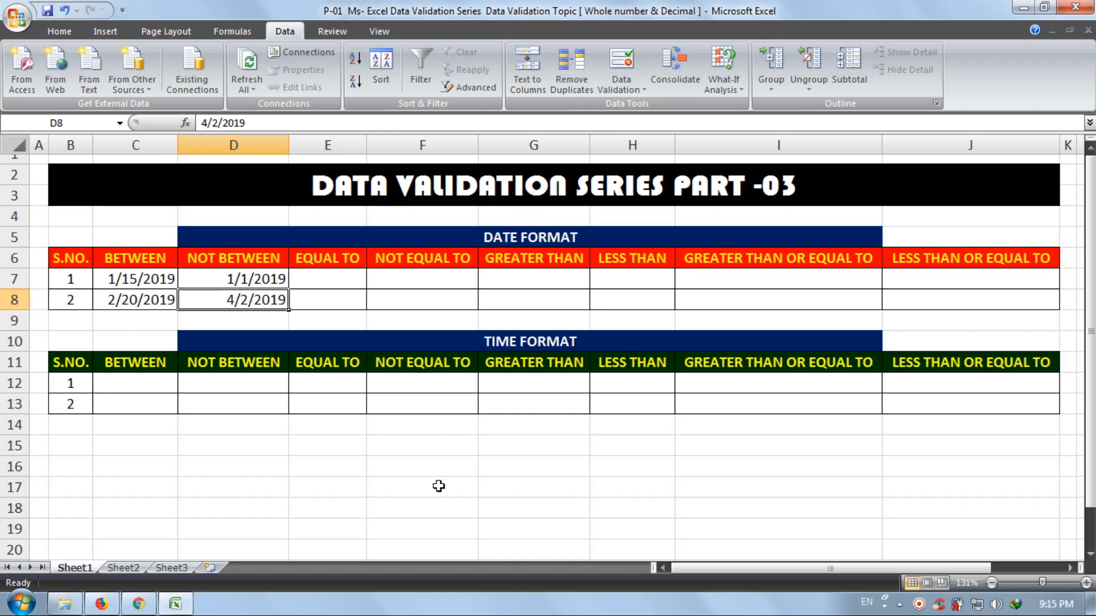
Try 3/20/2019 in D8 to test another date within the excluded range
type("3/")
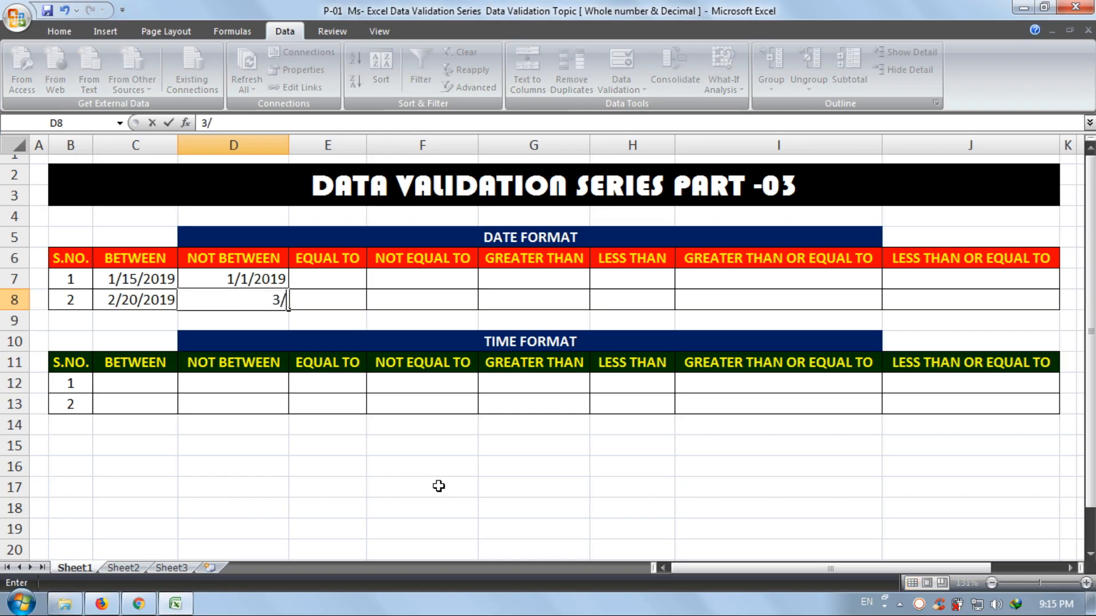
type("20/20")
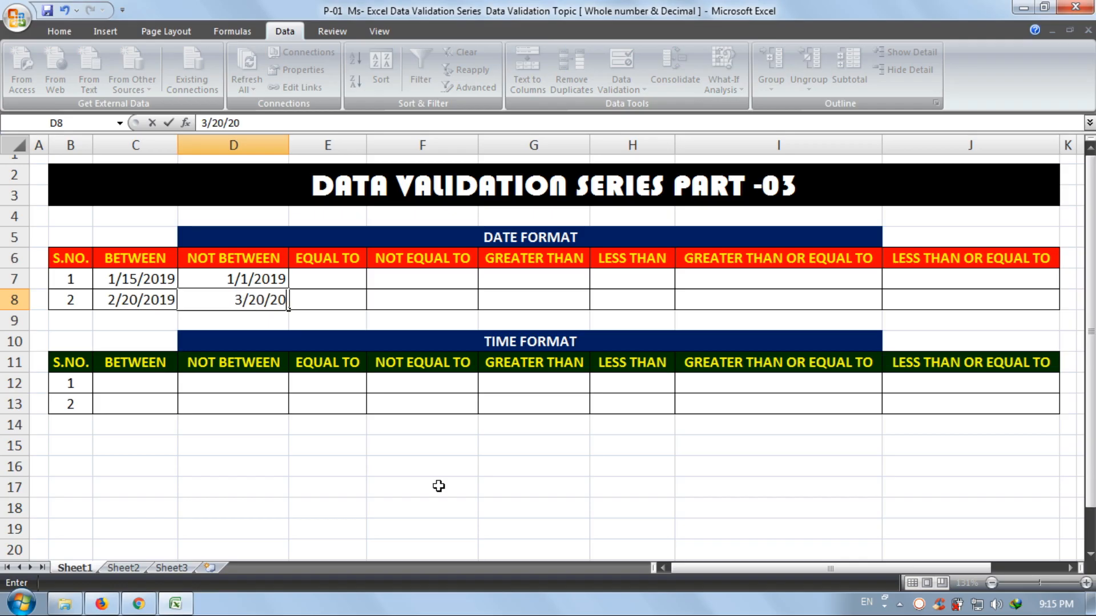
type("19")
key("Return")
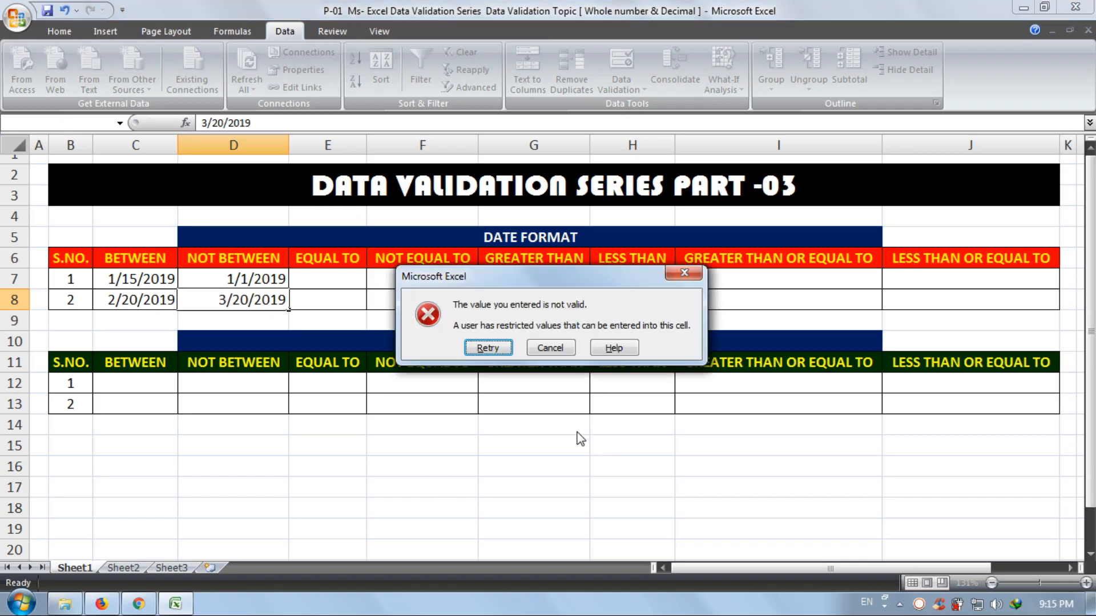
left_click(488, 348)
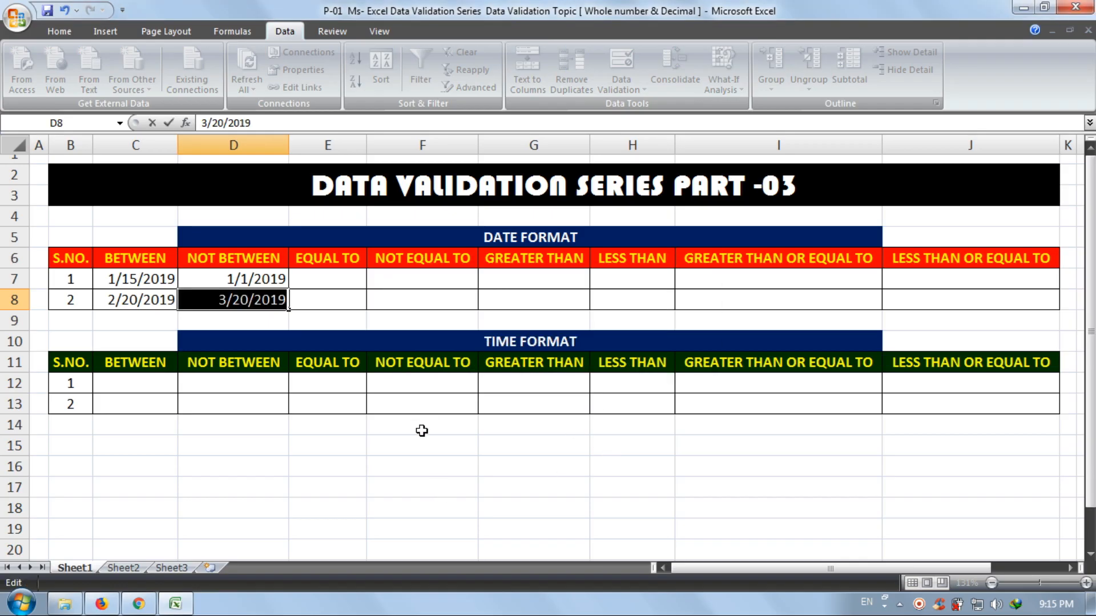
Enter 4/20/2019 as the date in D8
type("4")
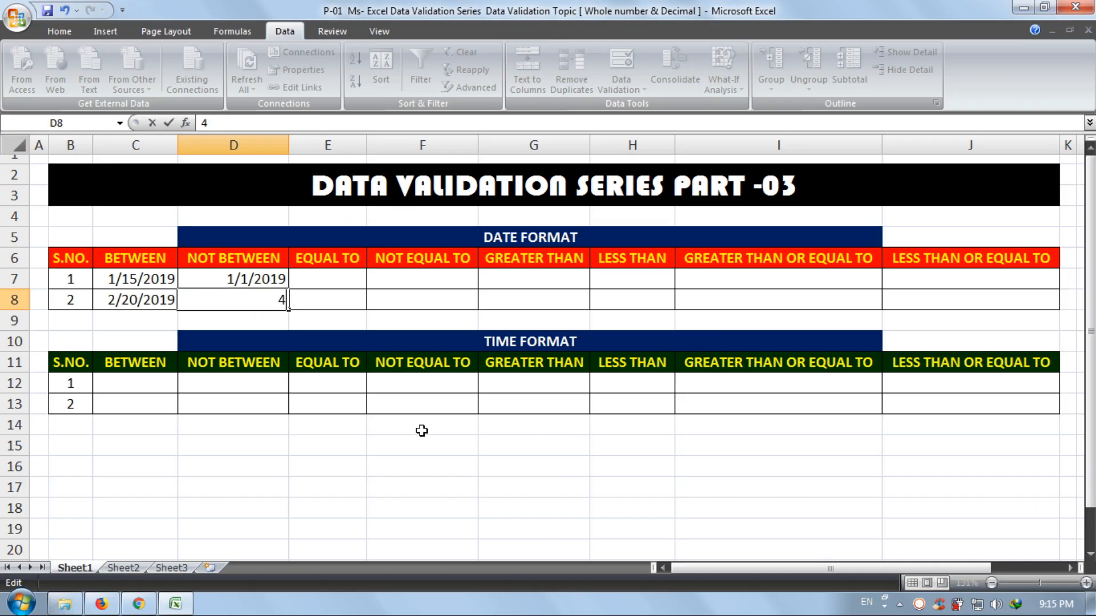
type("/20/2019")
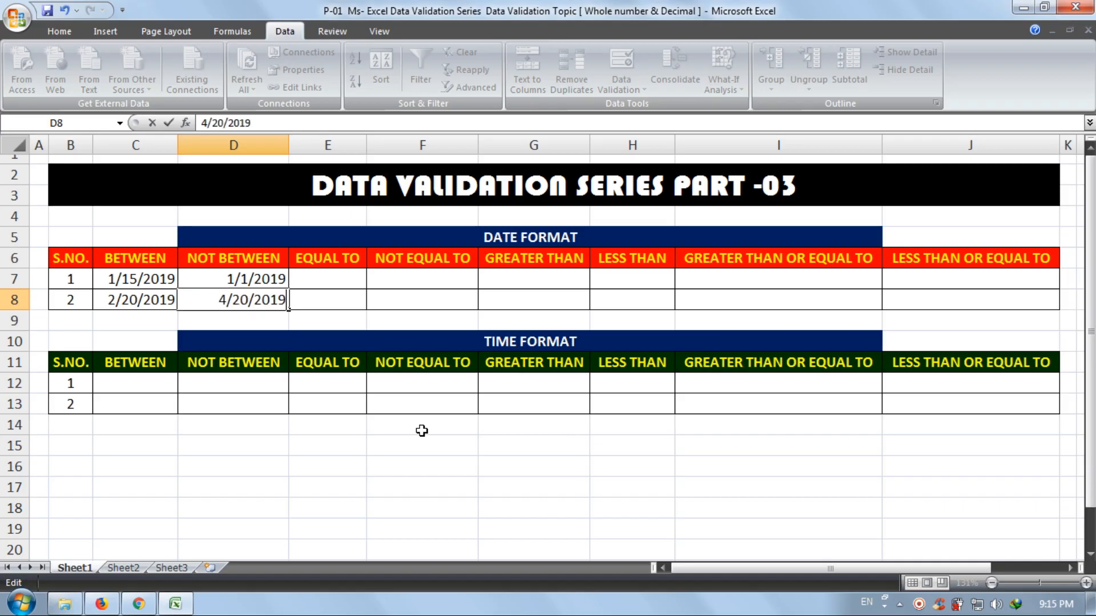
key("Return")
key("Return")
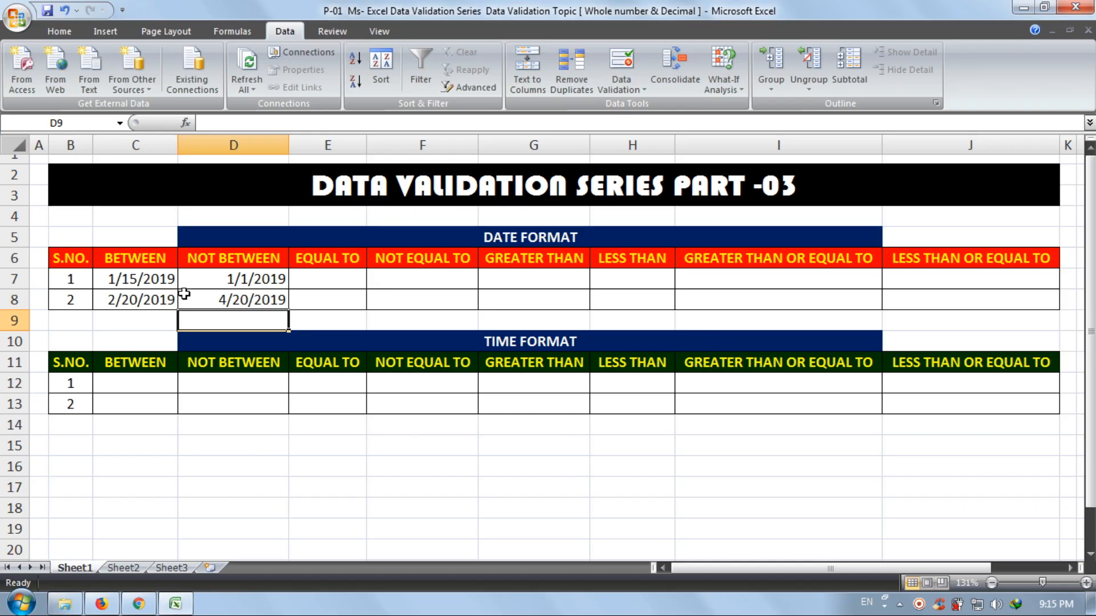
Set up data validation for E7:E8 that allows a Date with the "equal to" condition
left_click(322, 272)
left_click_drag(322, 272, 322, 300)
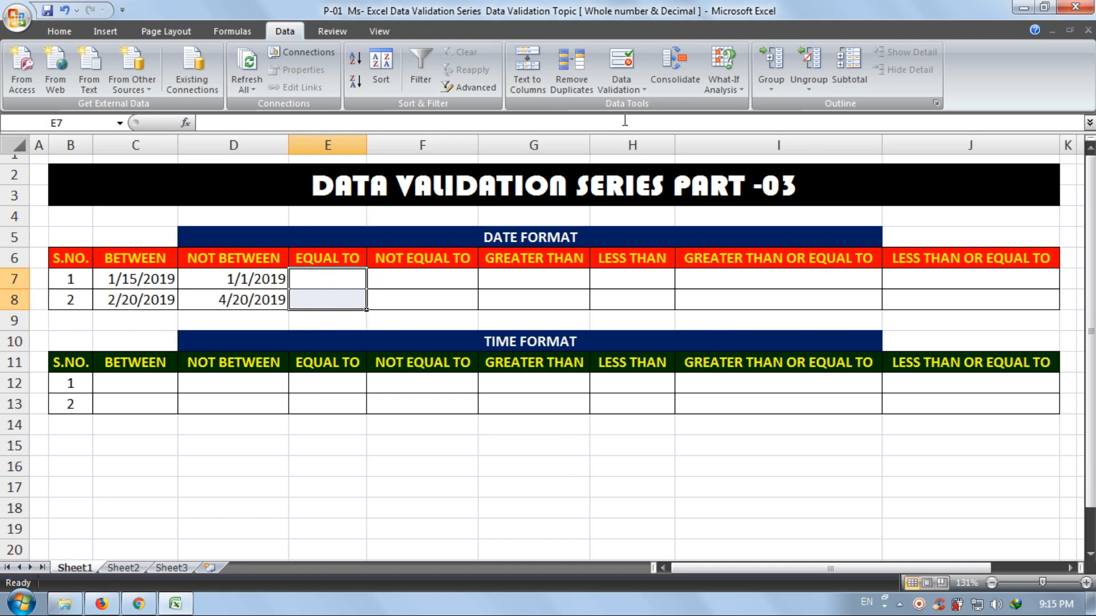
left_click(622, 69)
left_click(644, 206)
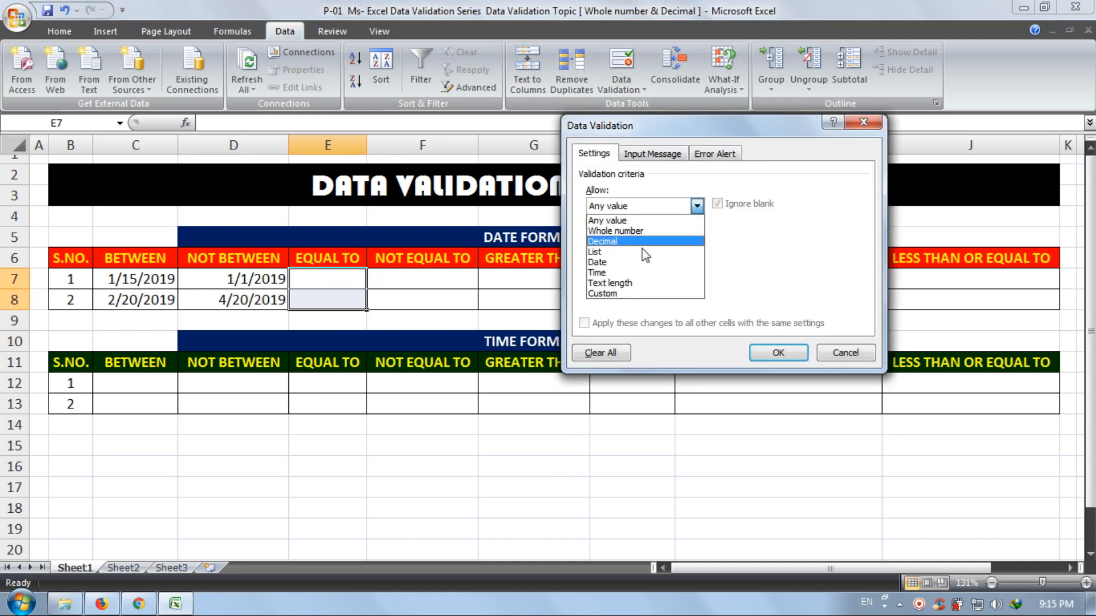
left_click(643, 262)
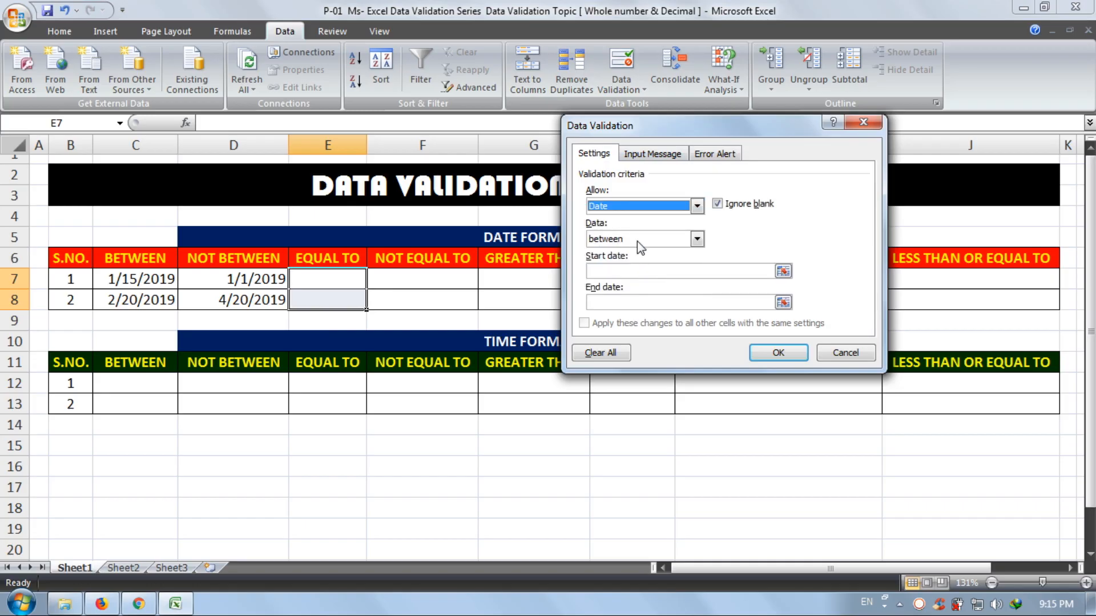
left_click(638, 240)
left_click(633, 274)
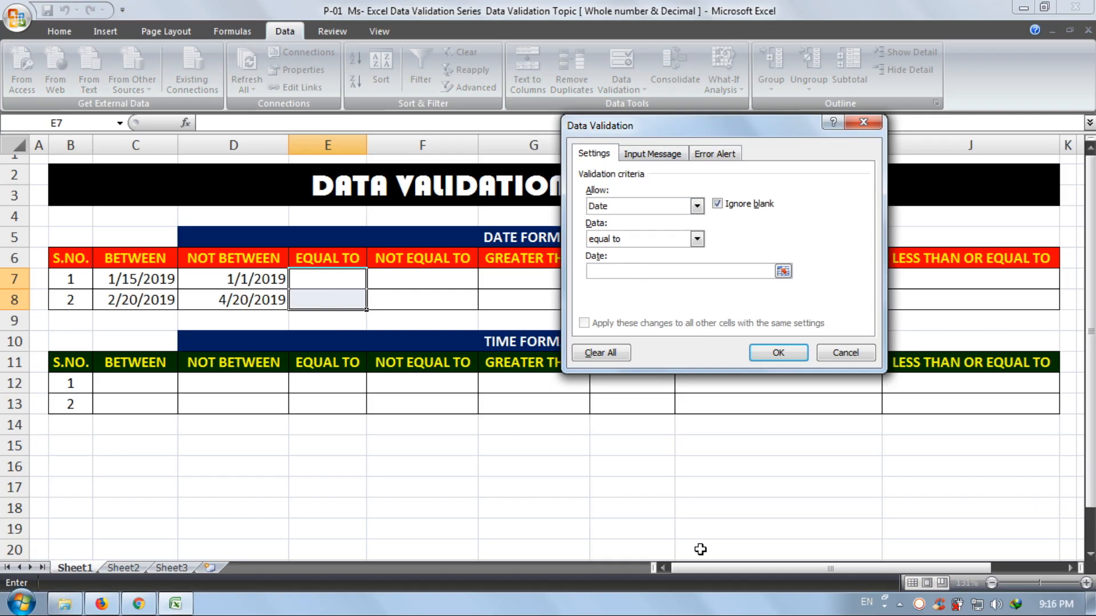
Set the equal to rule's date to 8/15/2019 and apply the validation
type("08")
key("BackSpace")
key("BackSpace")
type("8/15/2019")
left_click(765, 354)
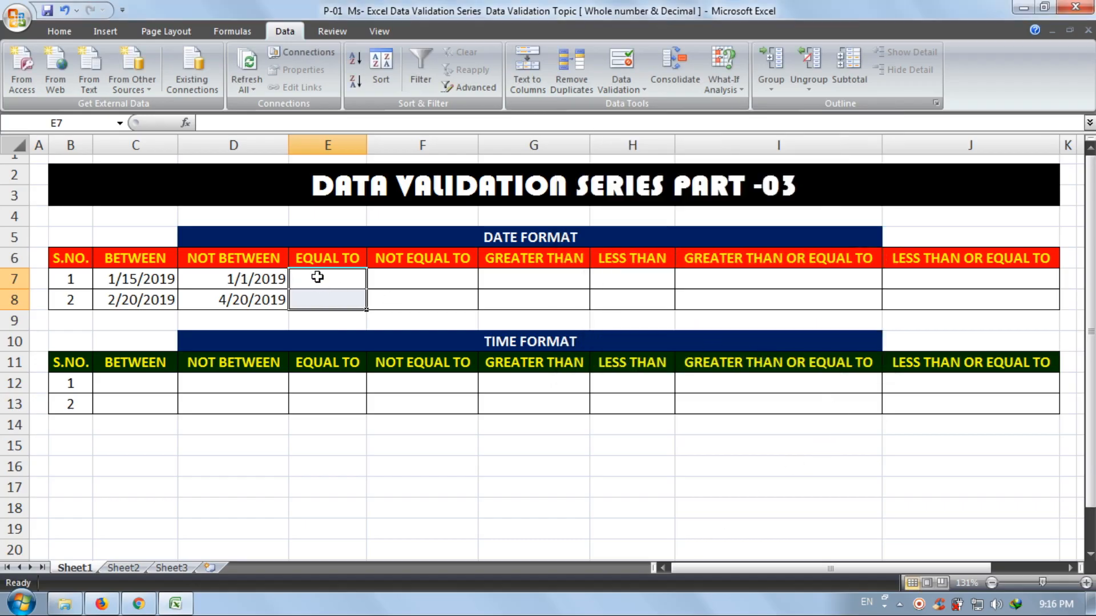
Try to enter 8/16/2019 in E7 to test the equal to rule
left_click(318, 278)
type("8")
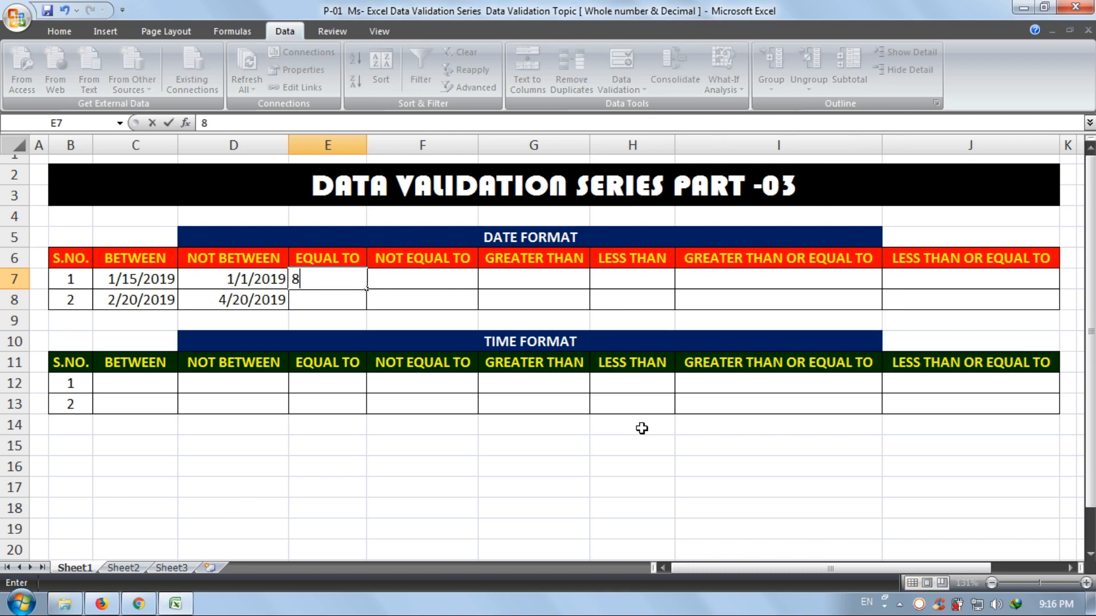
type("/16/2019")
key("Return")
key("Return")
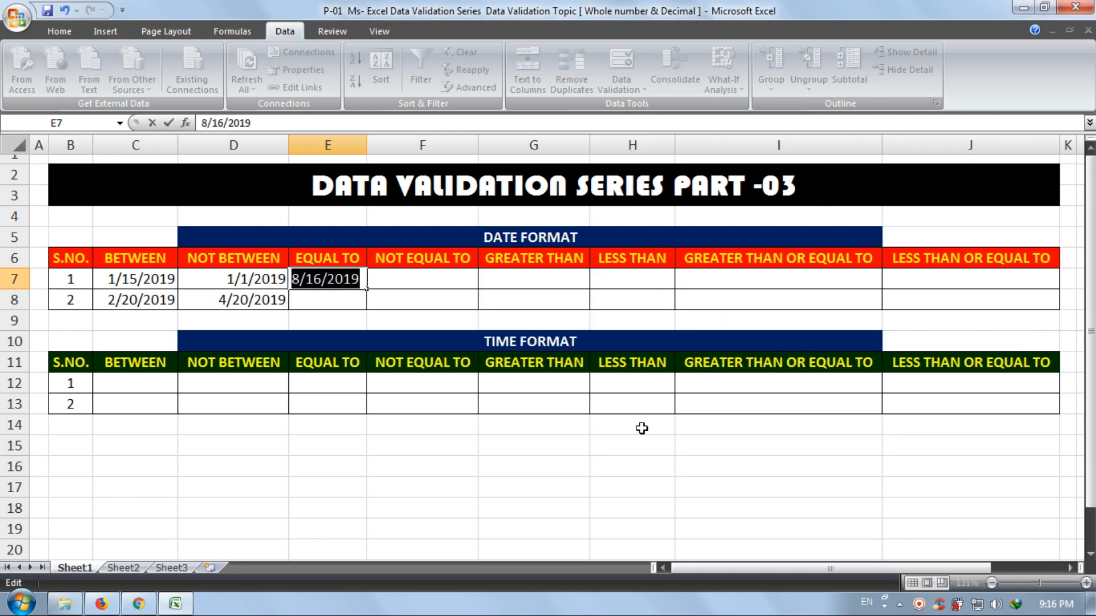
Try 1/1/2019 in E7 as another date that differs from the rule's date
type("1")
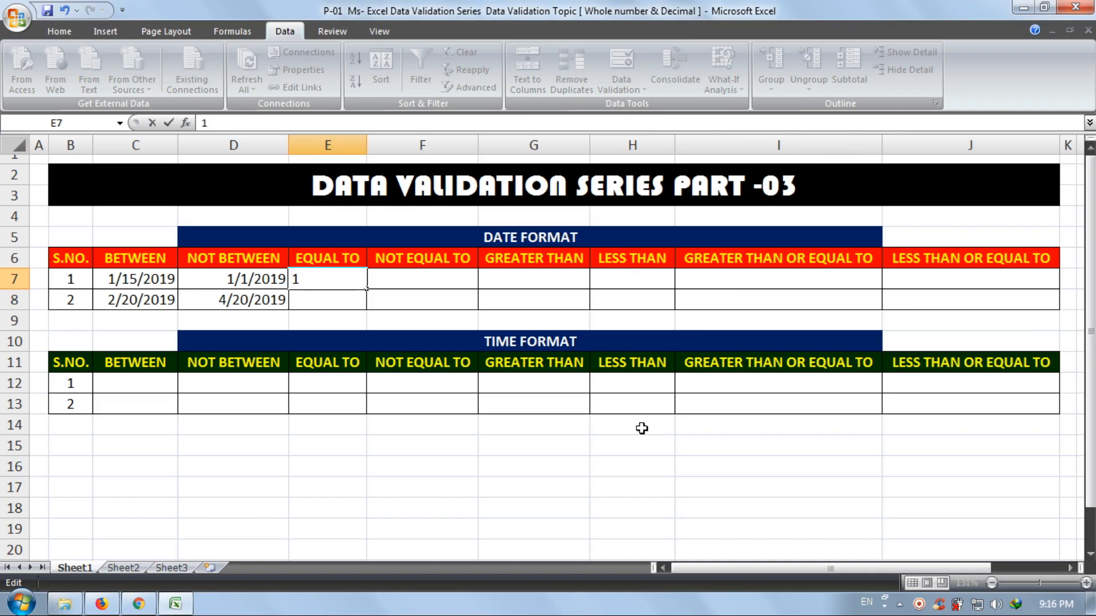
type("/1/2019")
key("Return")
key("Return")
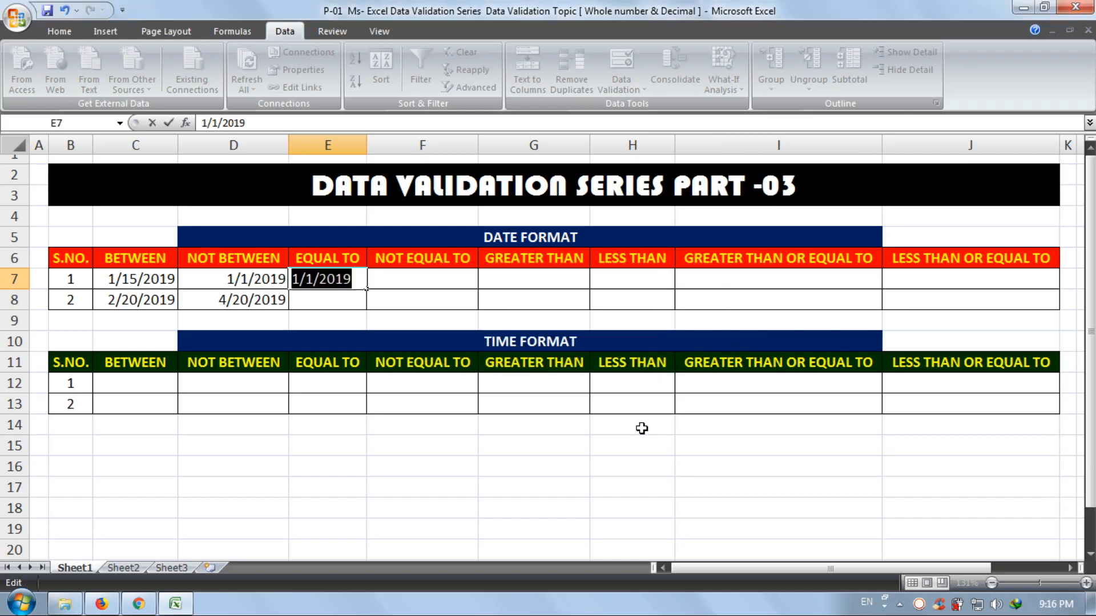
Try to enter 1/15/2019 in E7 as a further test of the equal to rule
type("1/")
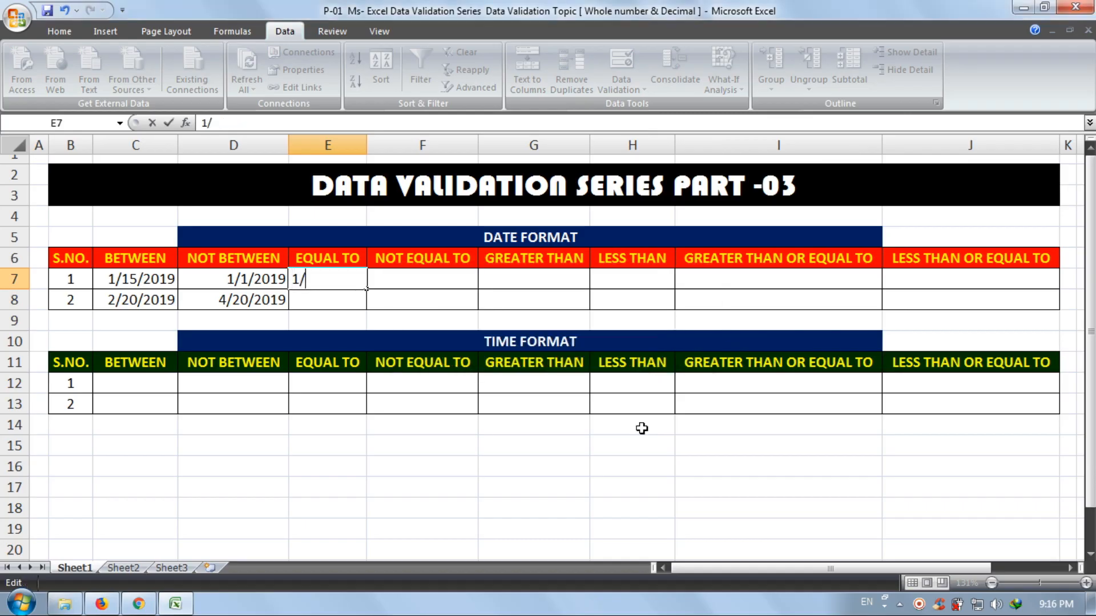
type("15/2019")
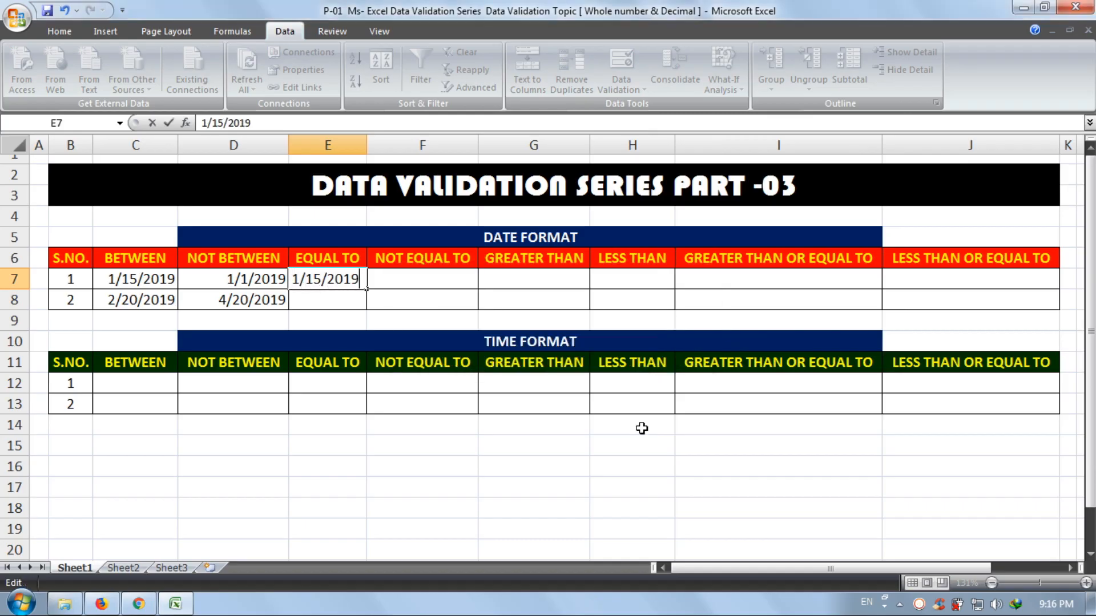
key("Return")
key("Return")
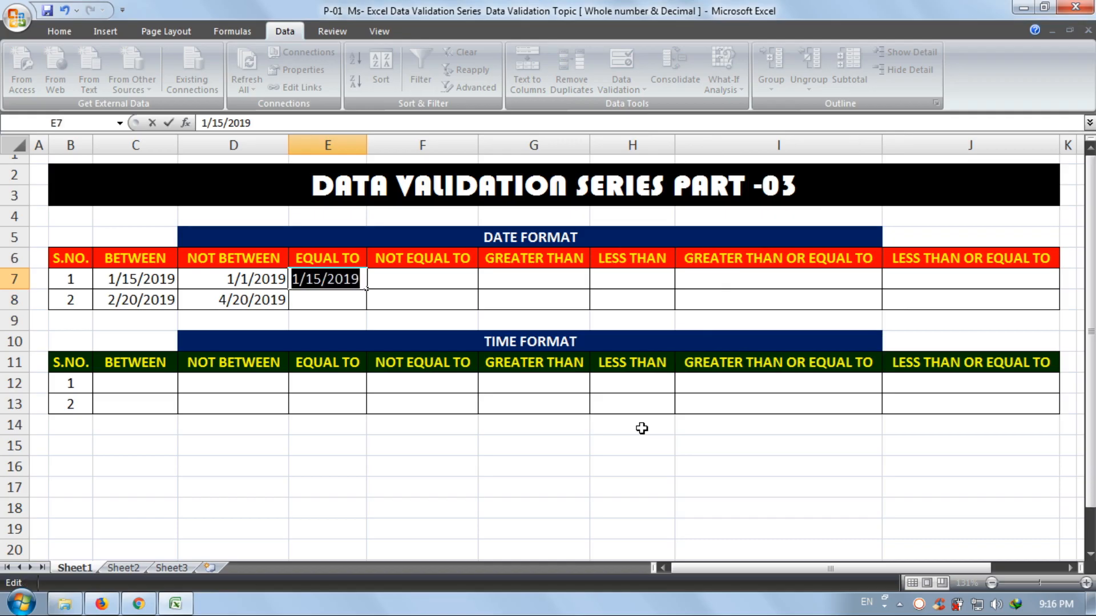
Enter the matching date 8/15/2019 in both E7 and E8 of the EQUAL TO column
type("8/15/2019")
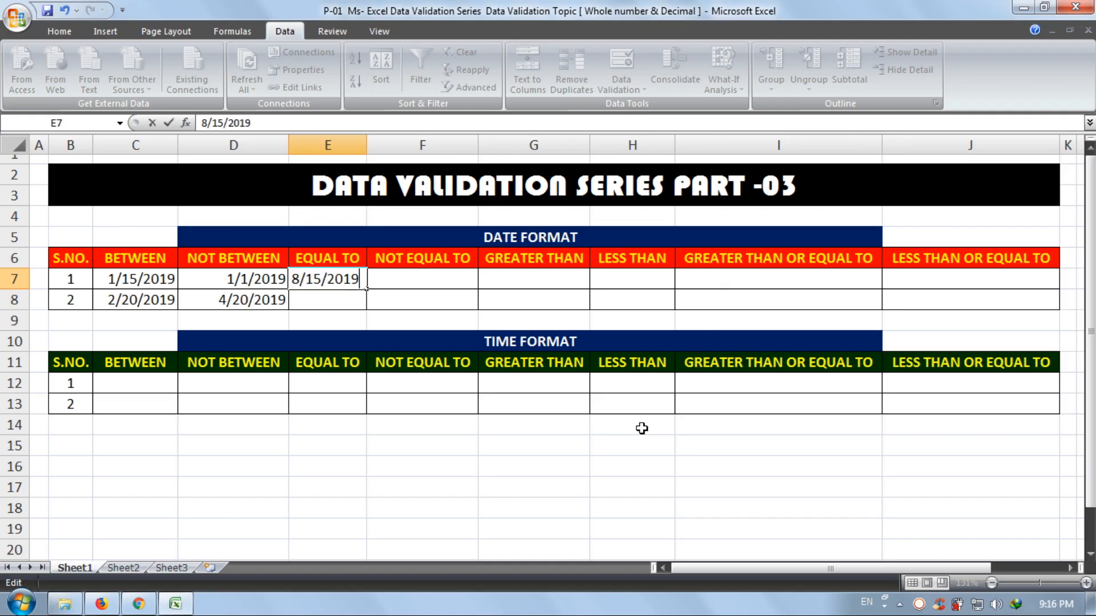
key("Return")
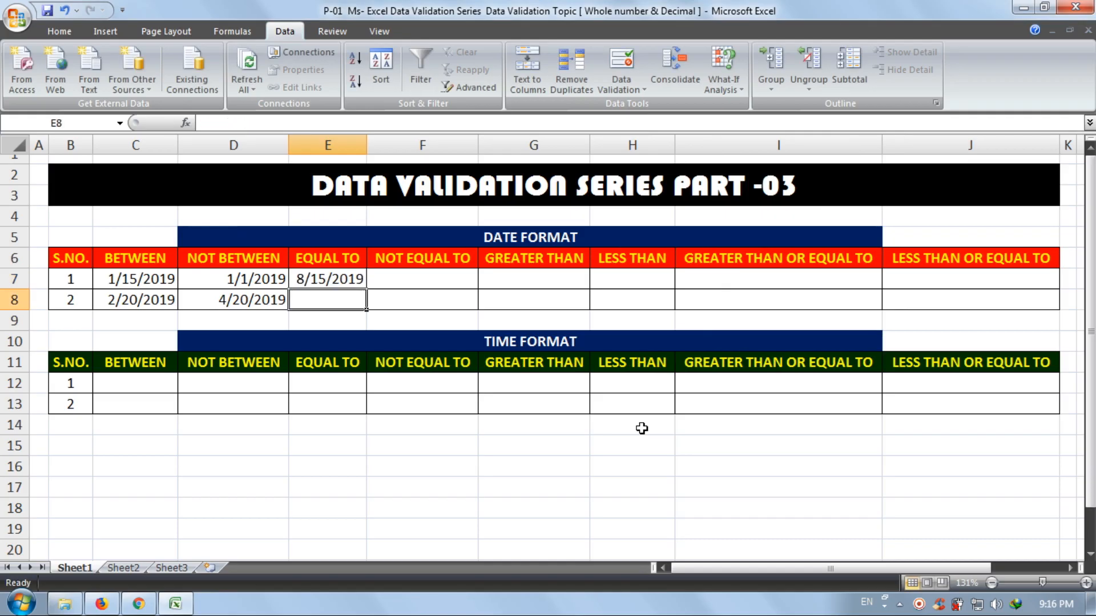
type("8/")
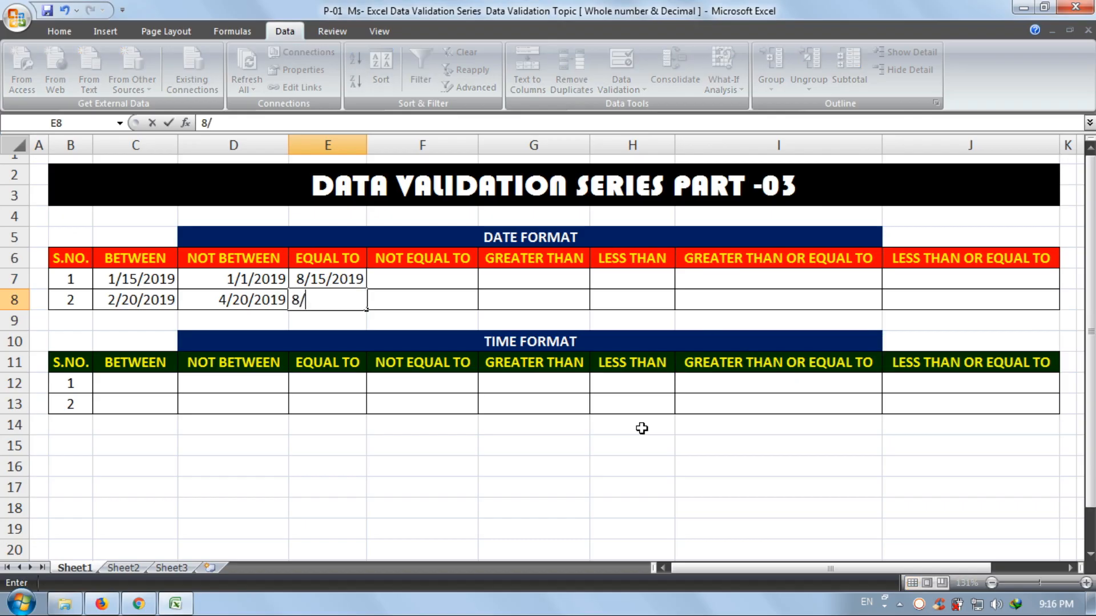
type("15/2019")
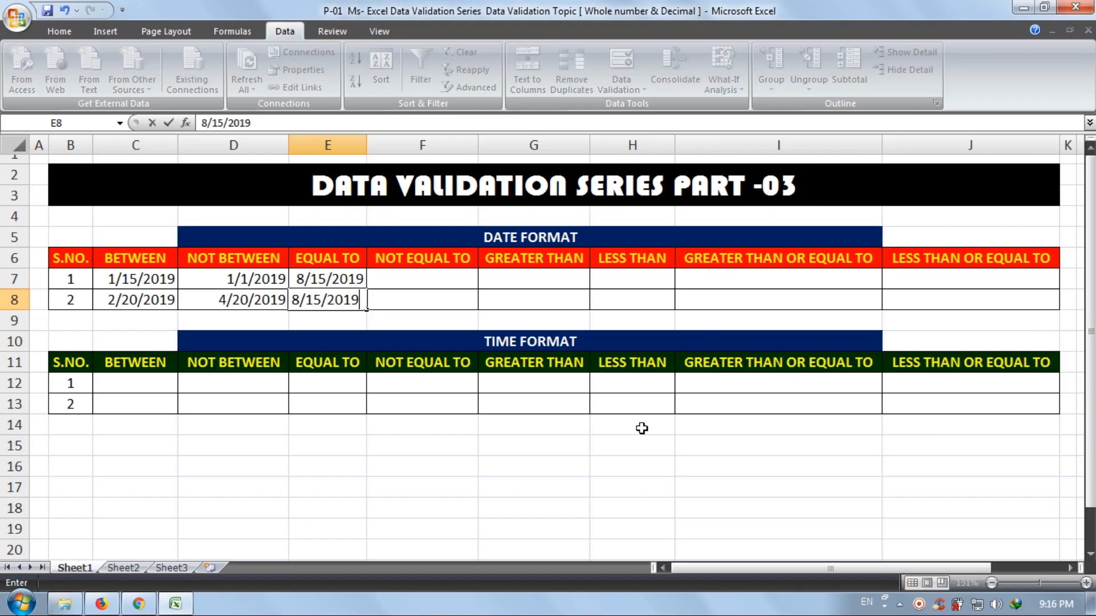
key("Return")
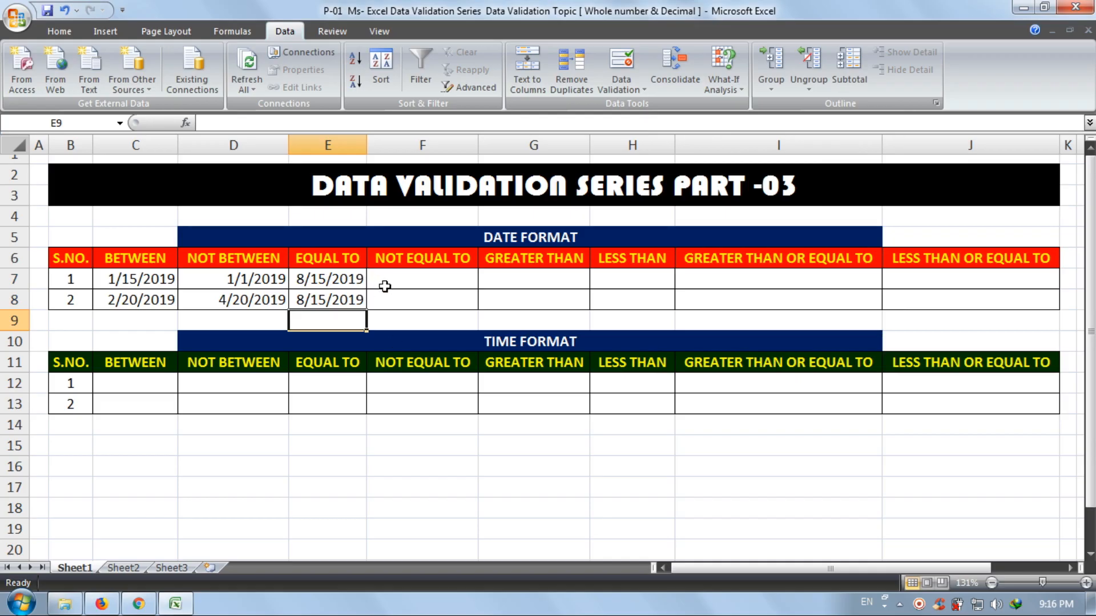
Apply data validation to F7:F8 that allows a Date not equal to 8/15/2019
left_click_drag(409, 280, 411, 298)
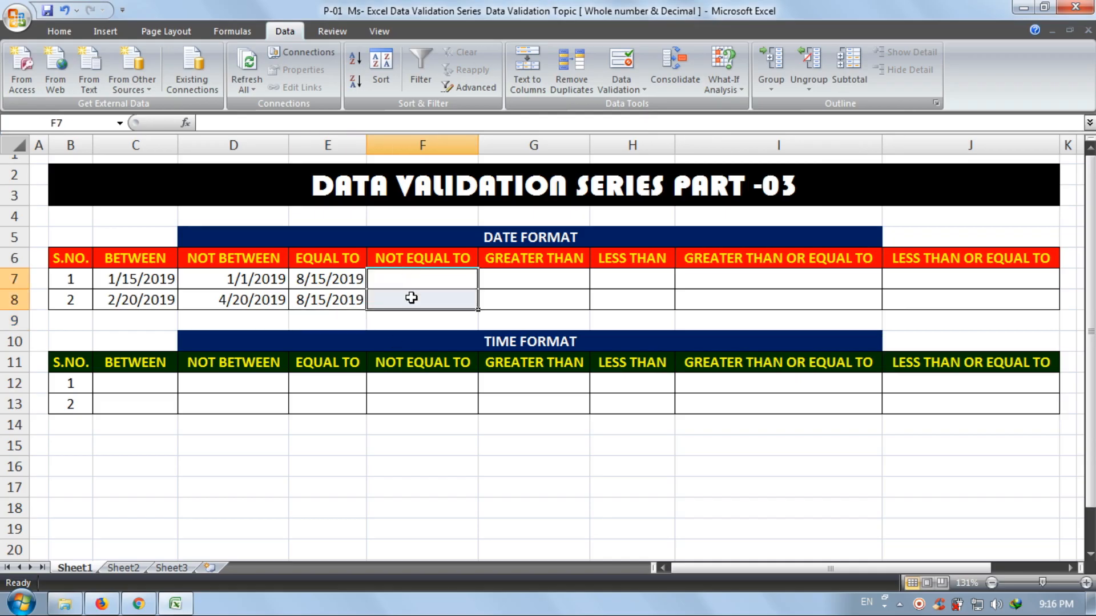
left_click(621, 61)
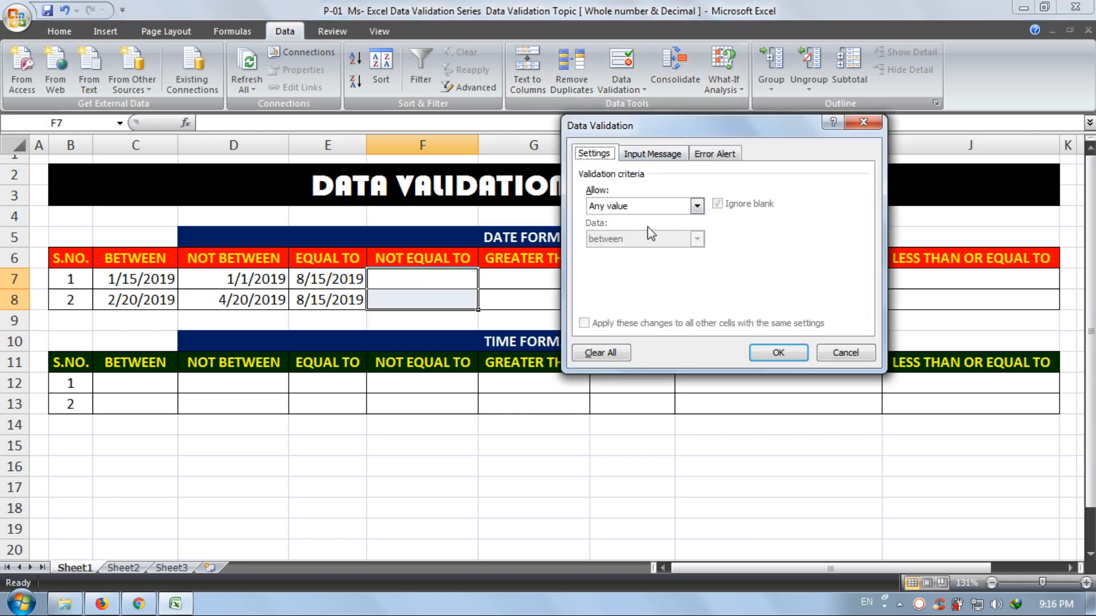
left_click(651, 206)
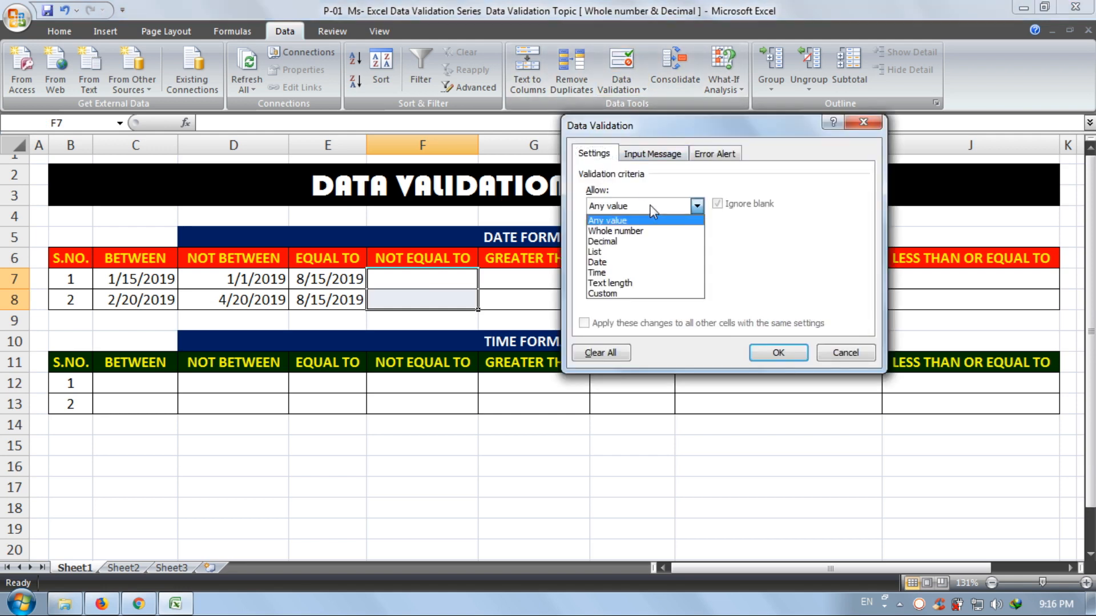
left_click(647, 263)
left_click(643, 236)
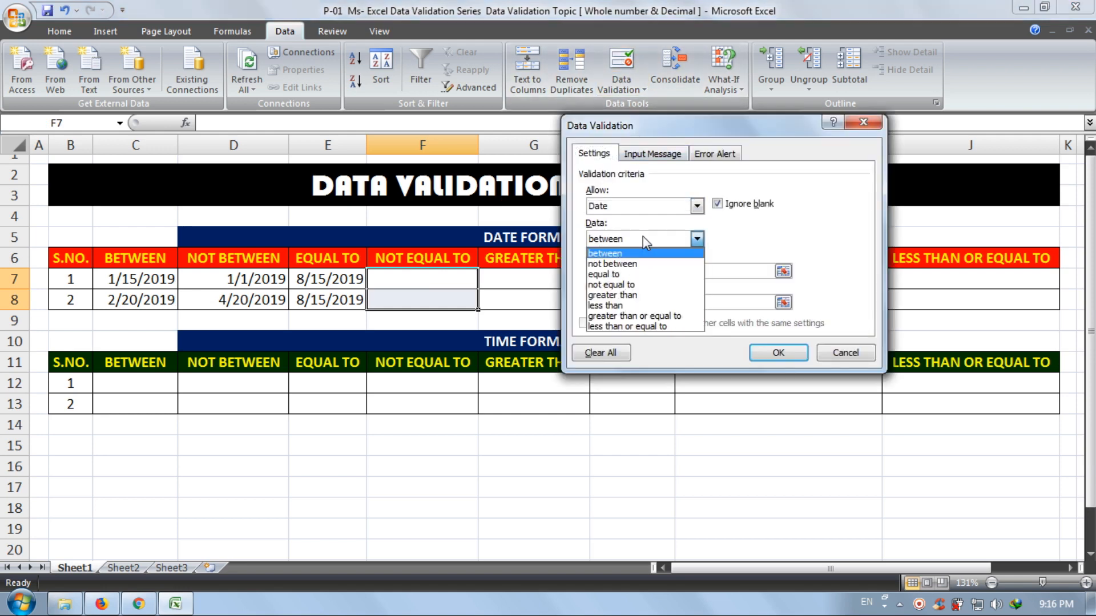
left_click(639, 285)
left_click(638, 271)
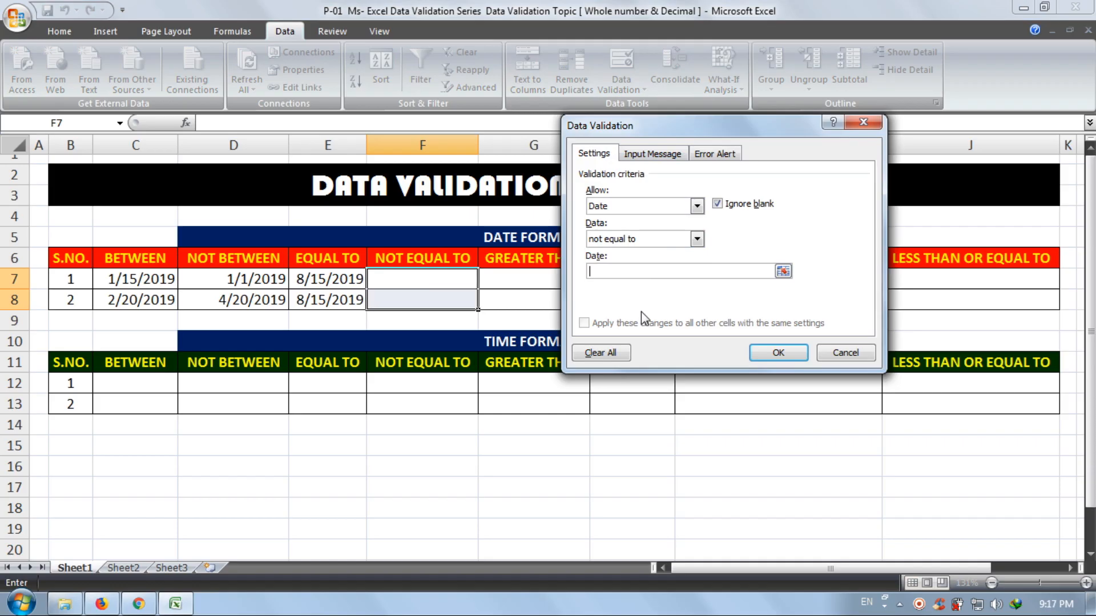
type("8/15/2019")
left_click(776, 352)
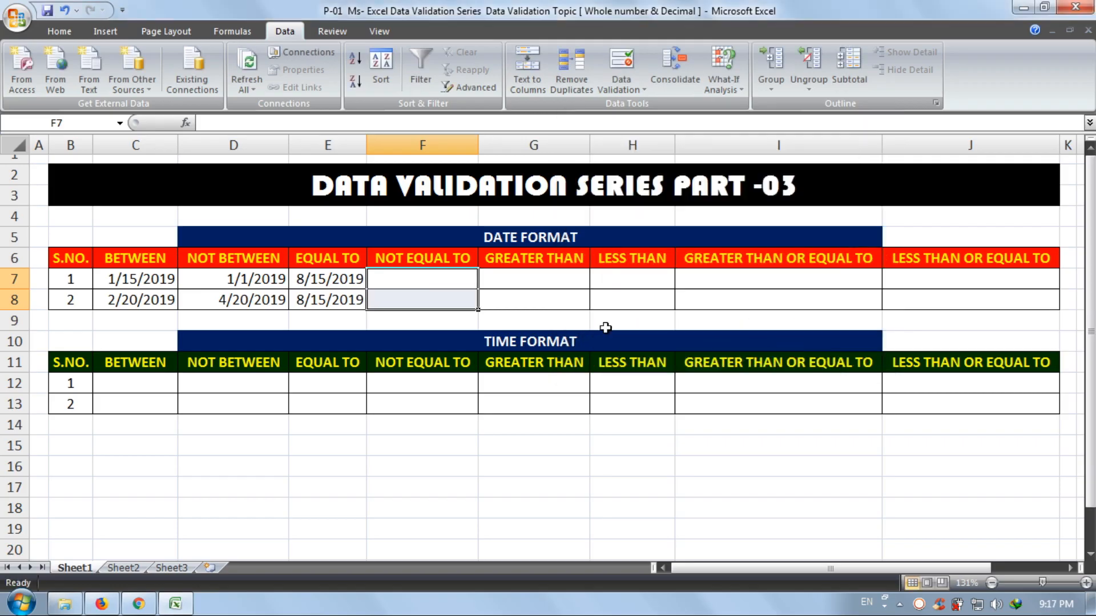
Try to enter 8/15/2019 in F7 to test the not equal to rule
left_click(411, 280)
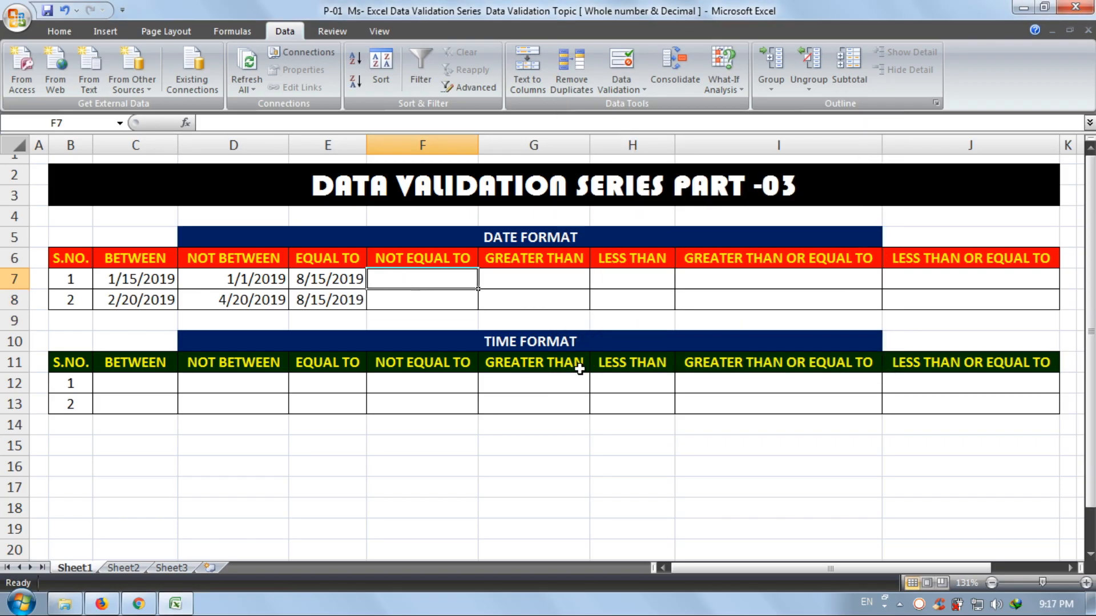
type("8/")
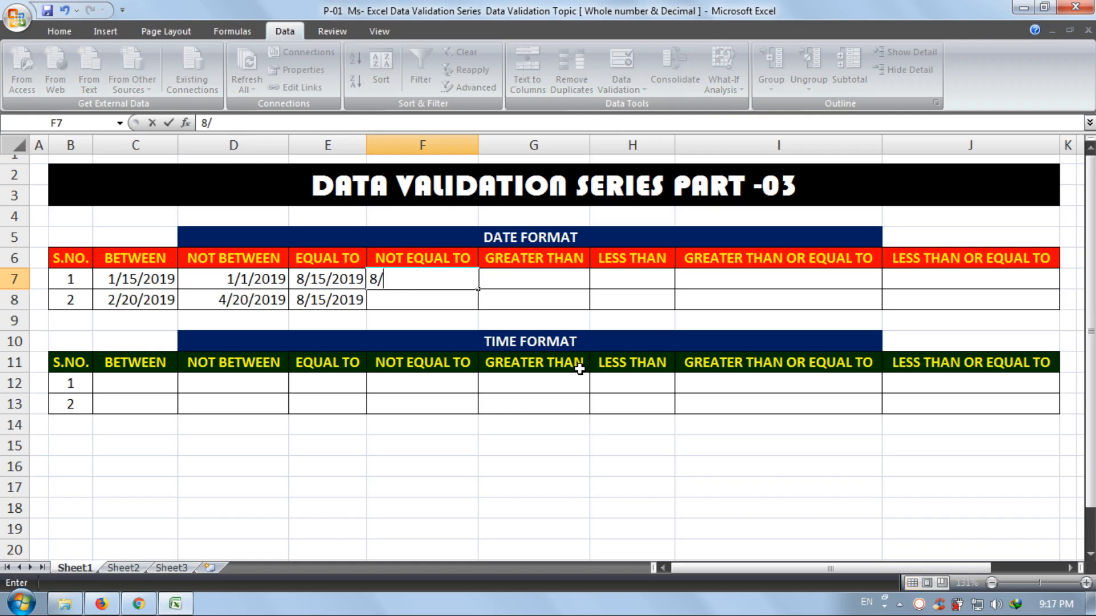
type("15/2019")
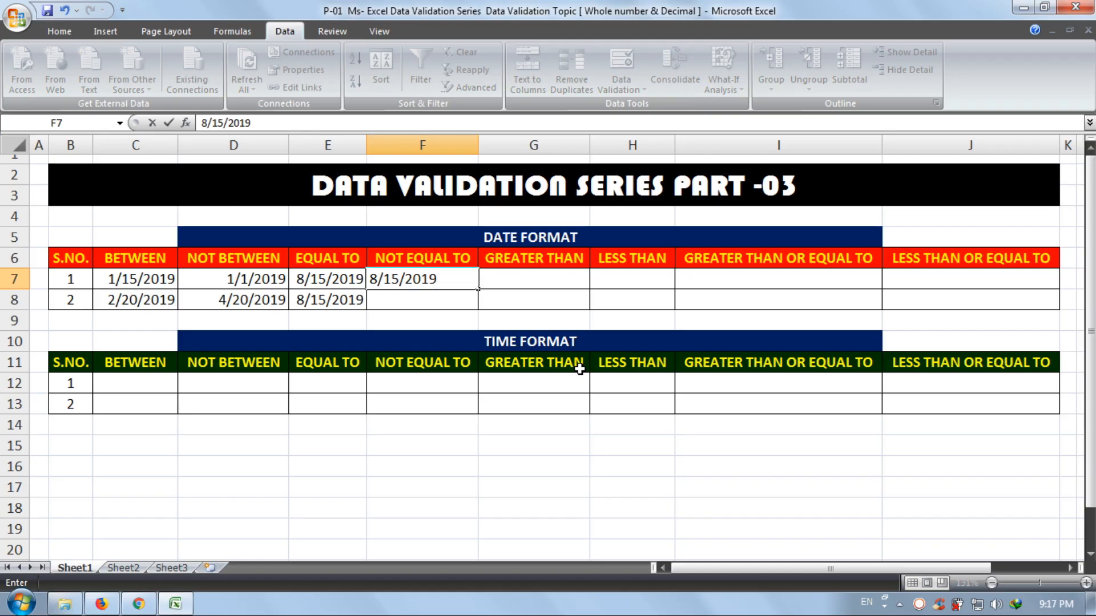
key("Return")
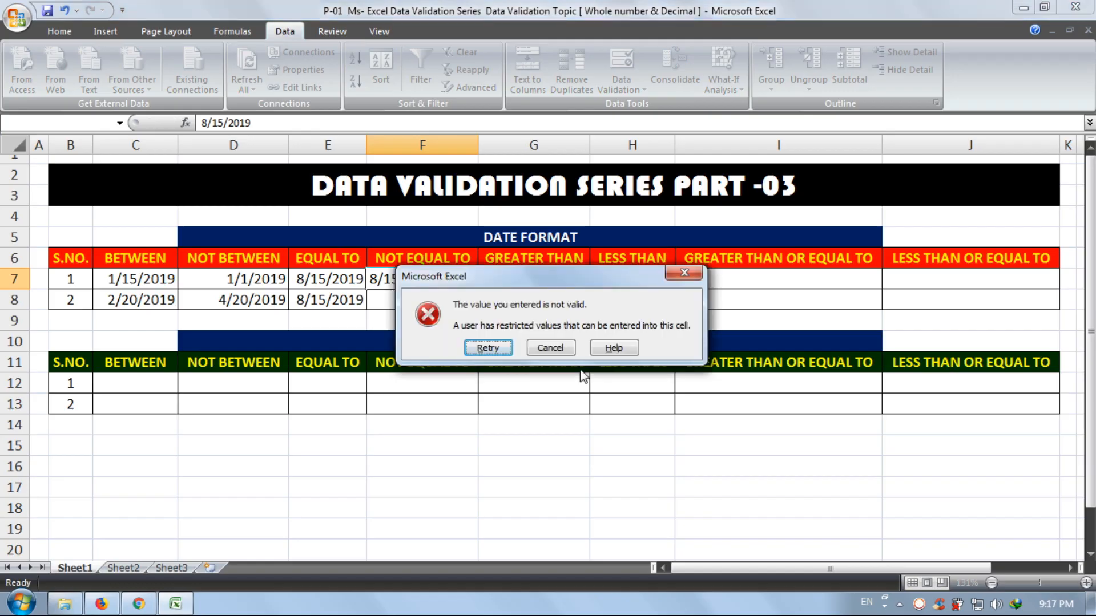
key("Return")
Enter 8/16/2019 in F7 as a date that differs from the rule's date
type("8")
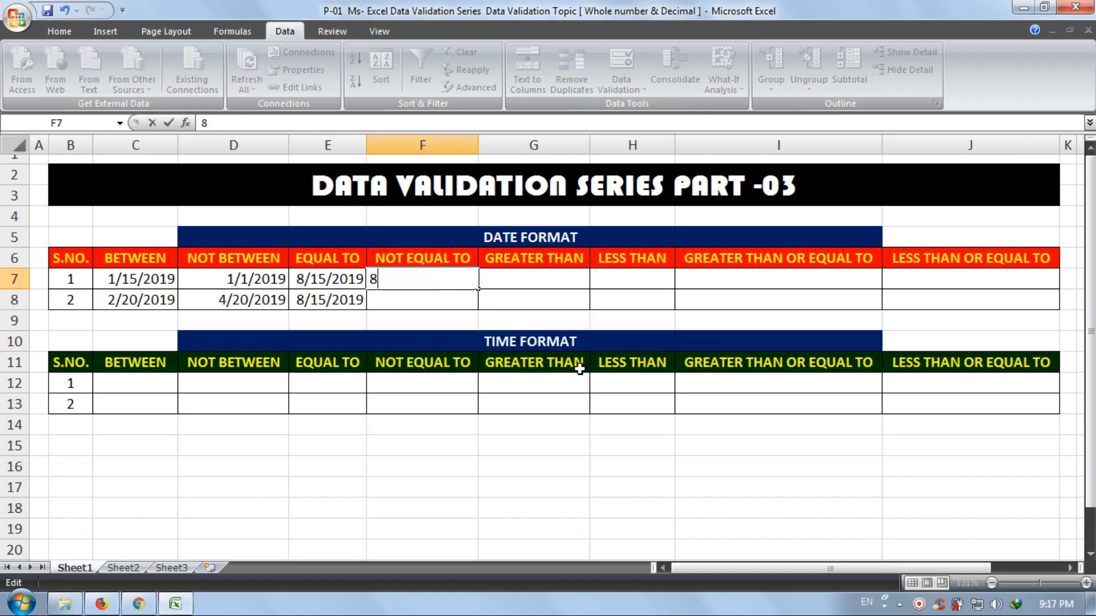
type("/16/2019")
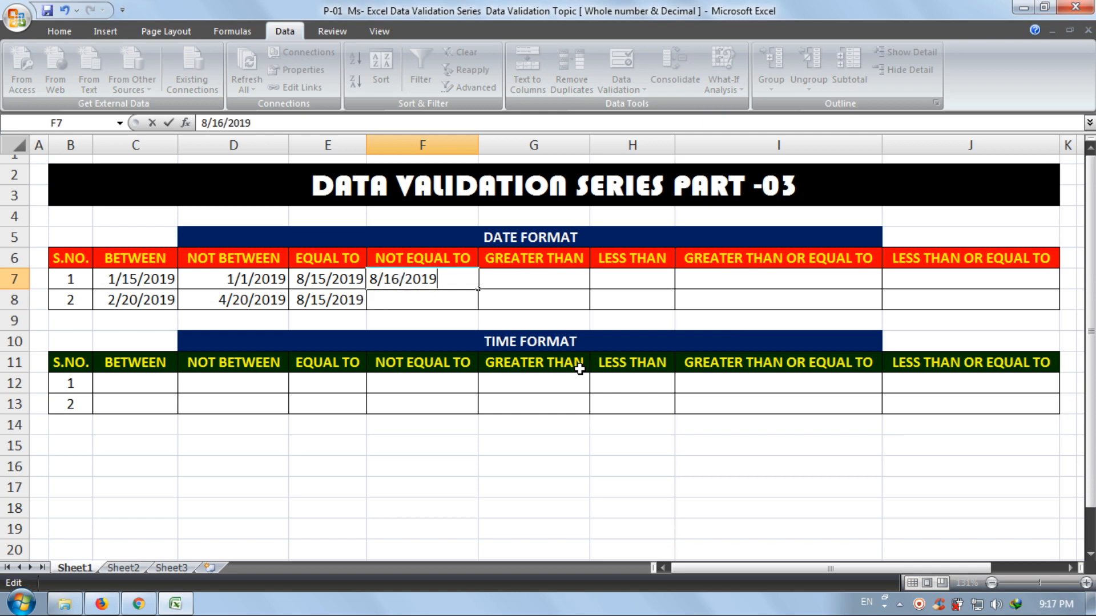
key("Return")
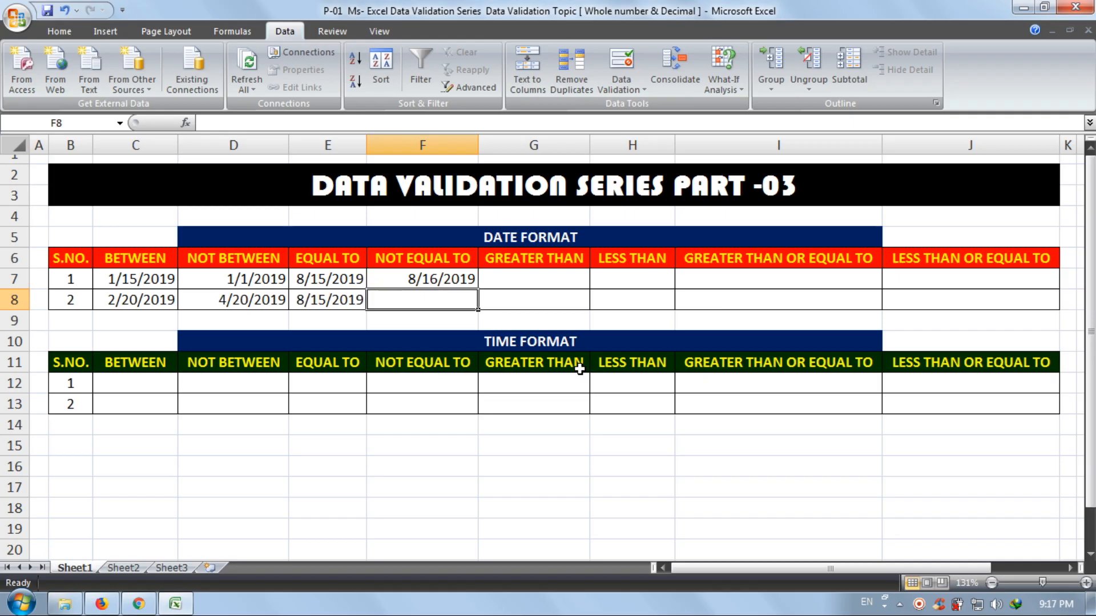
Test the not equal to rule in F8 by entering 8/10/2019 and replacing it with 1/1/2019
type("8/10")
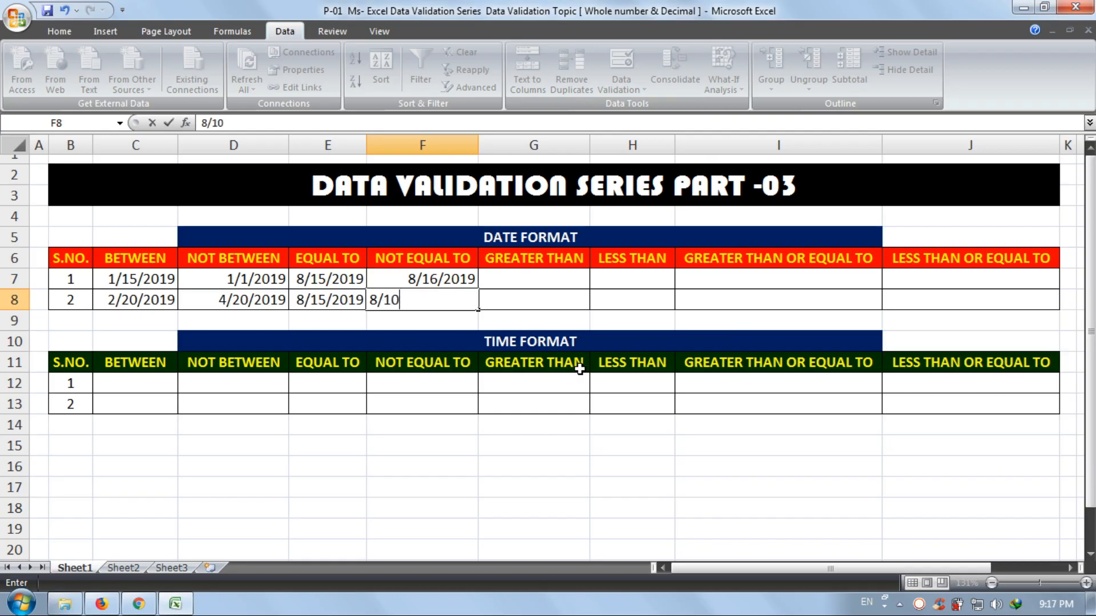
type("/2019")
key("Return")
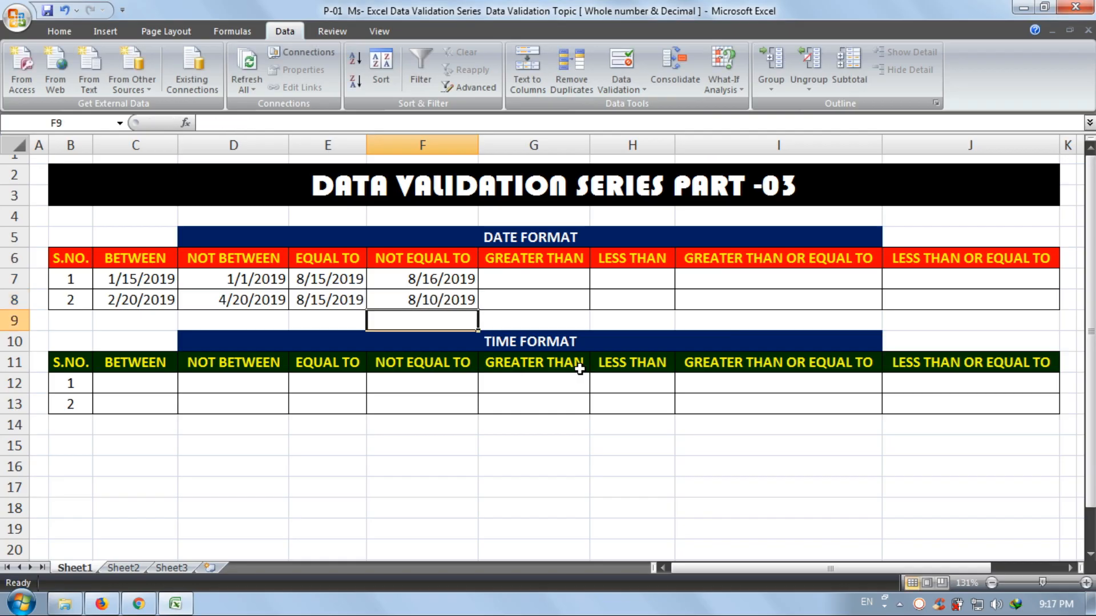
key("Up")
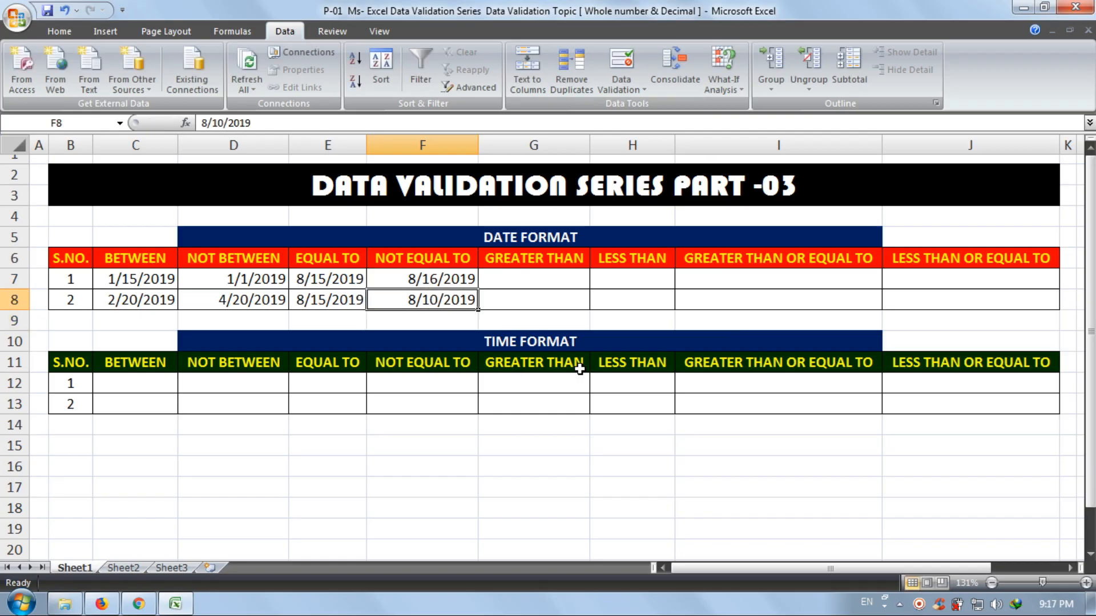
type("1/1/20")
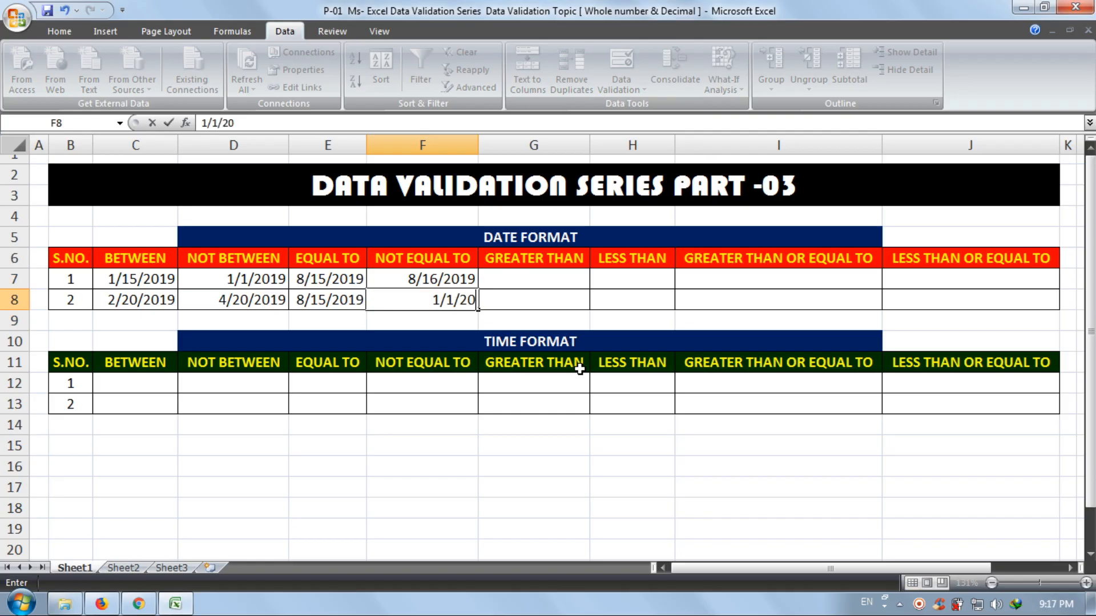
type("19")
key("Return")
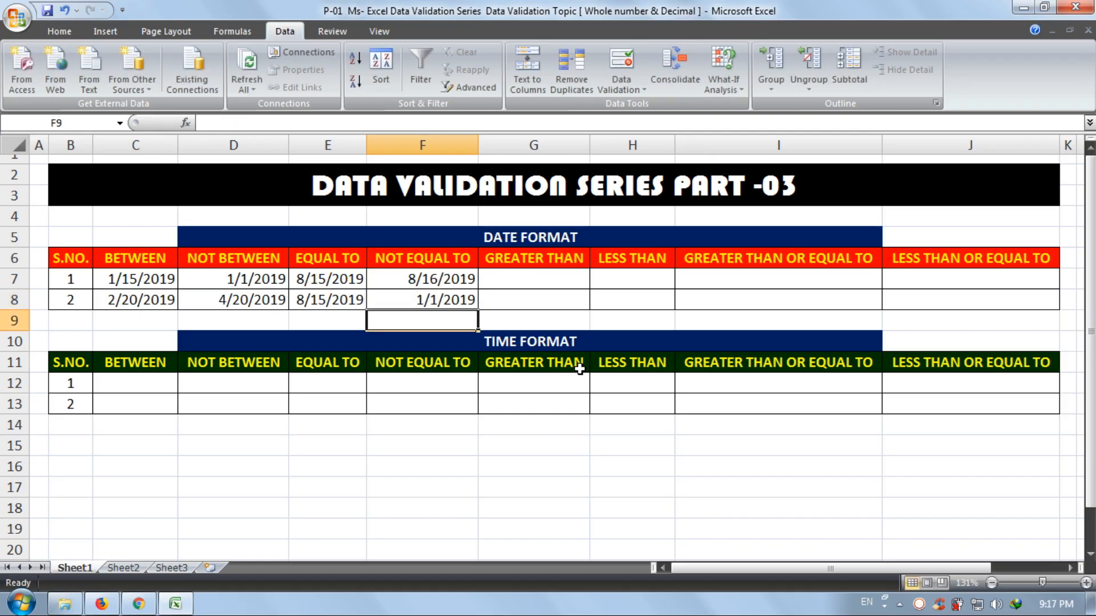
Replace the date in F8 with 1/26/2019
key("Up")
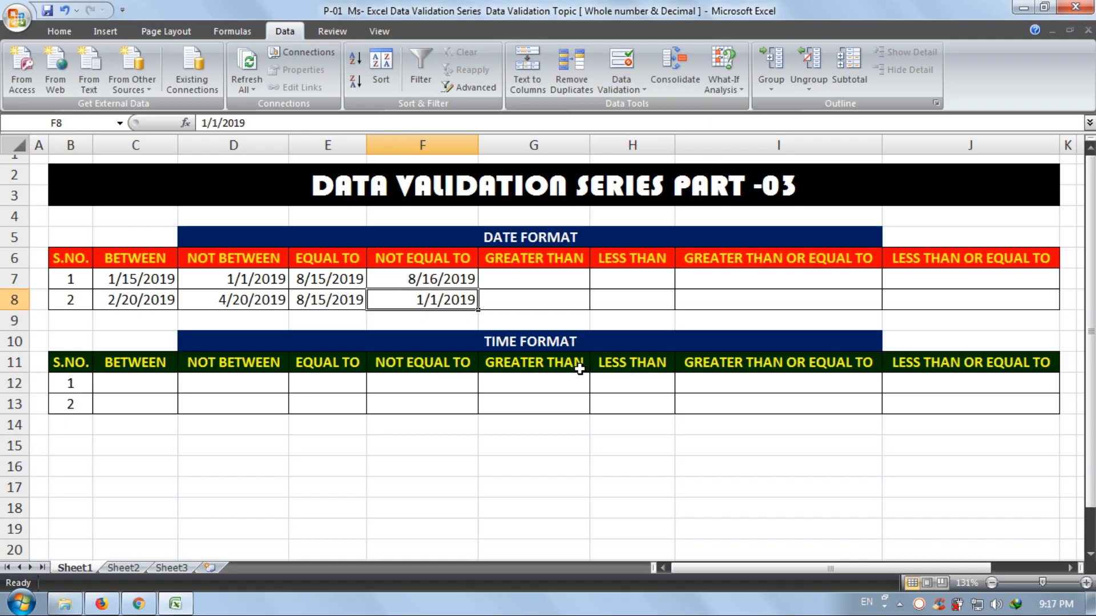
type("1/")
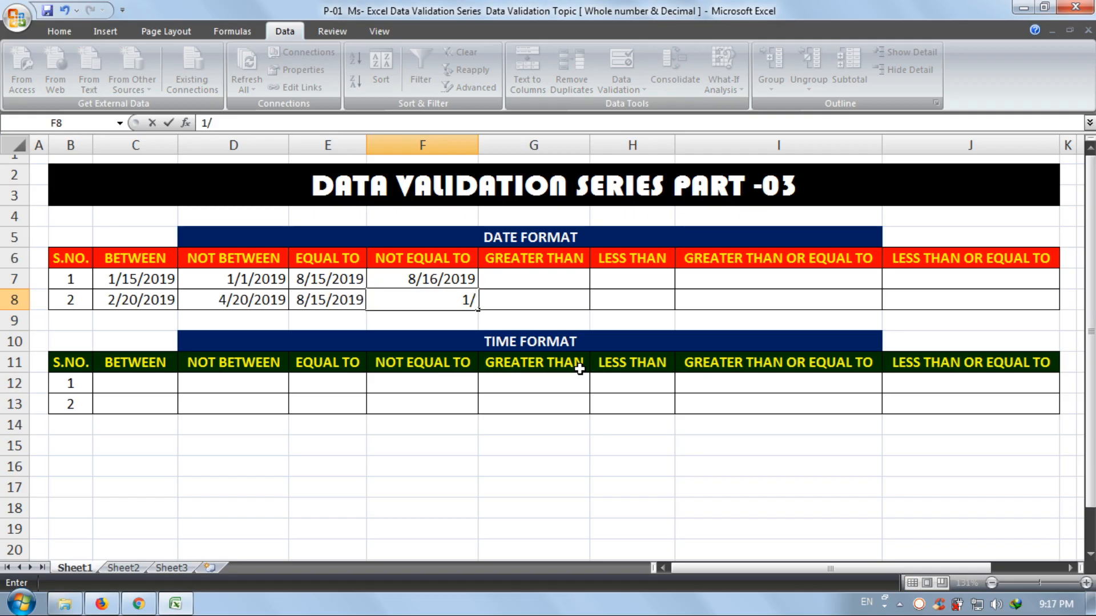
type("26/2019")
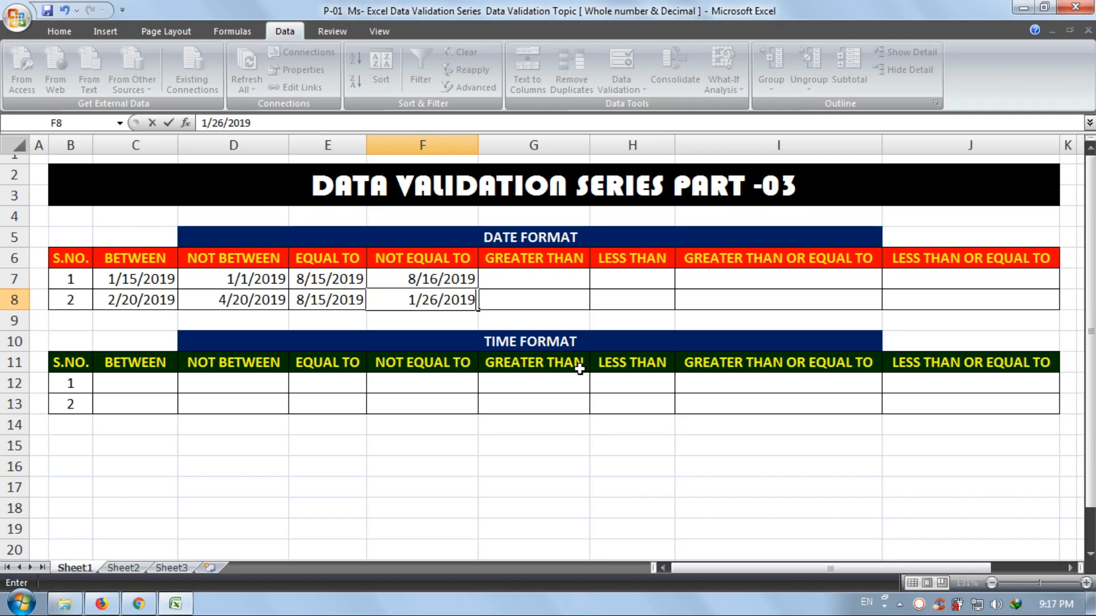
key("Return")
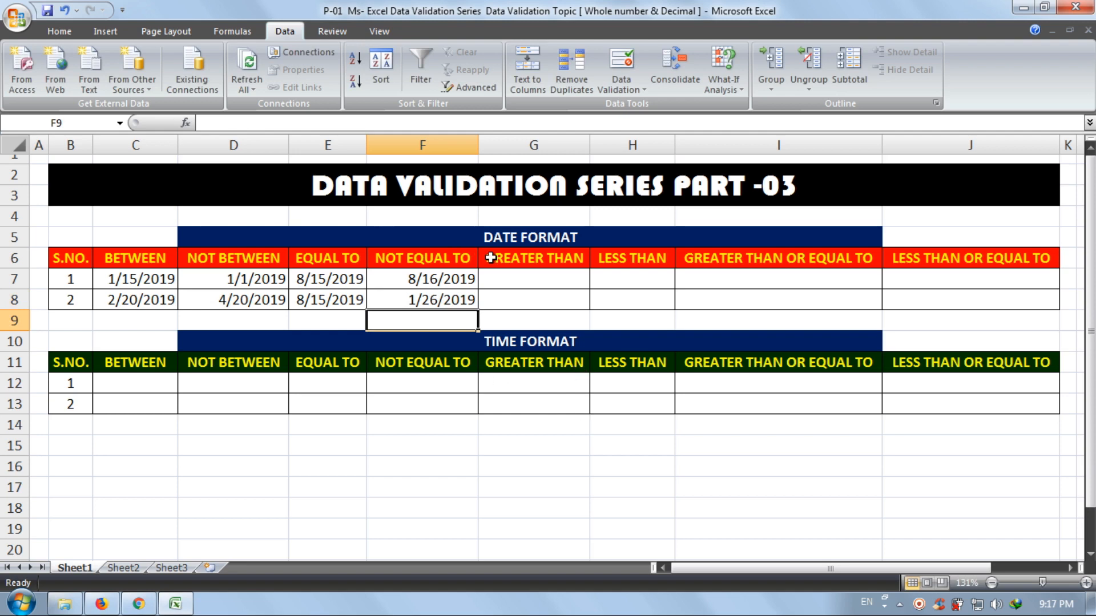
Apply a Date validation rule to G7:G8 that allows only dates greater than 8/15/2019
left_click(507, 275)
left_click(517, 300)
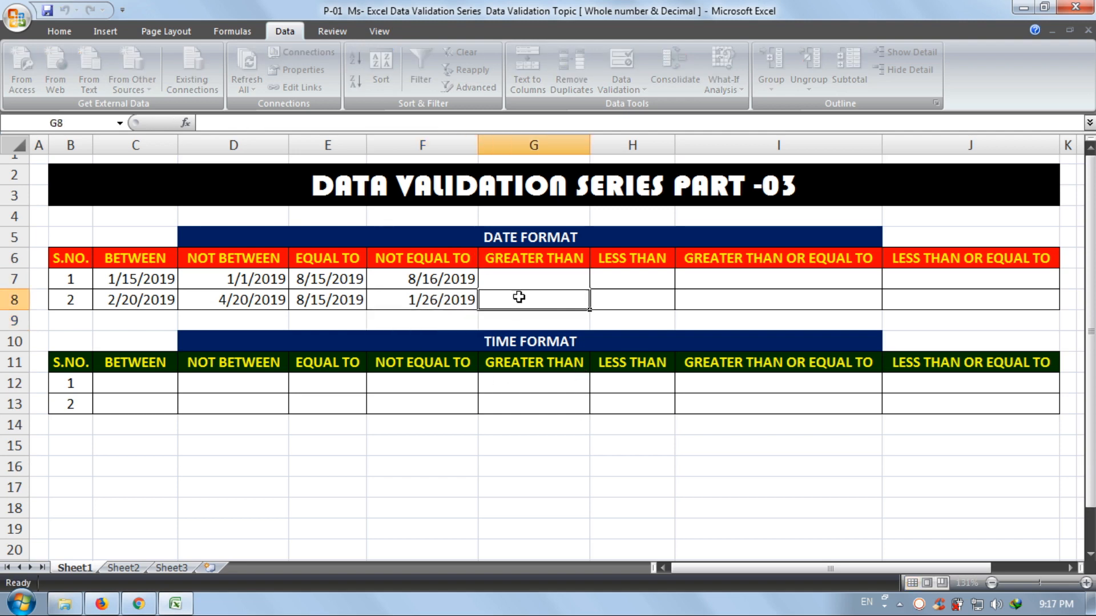
left_click_drag(516, 281, 517, 292)
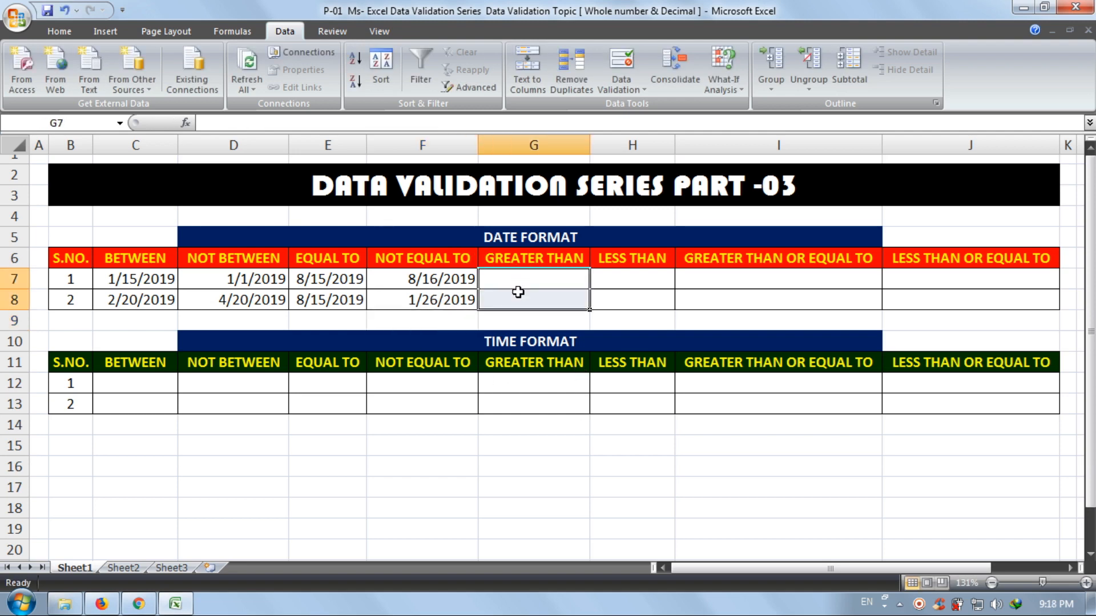
left_click(620, 60)
left_click(651, 206)
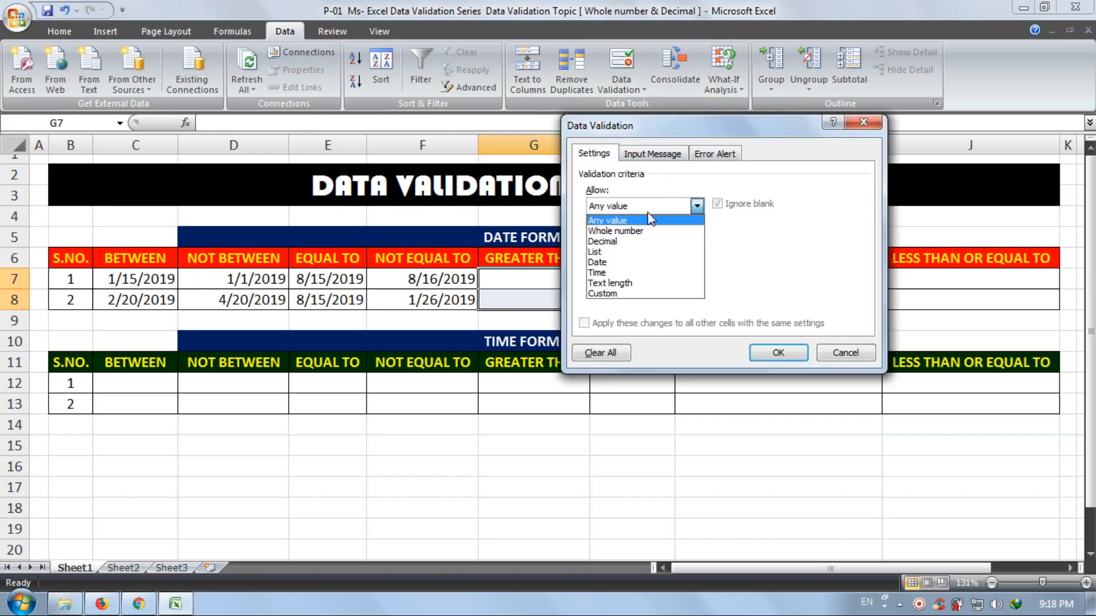
left_click(642, 263)
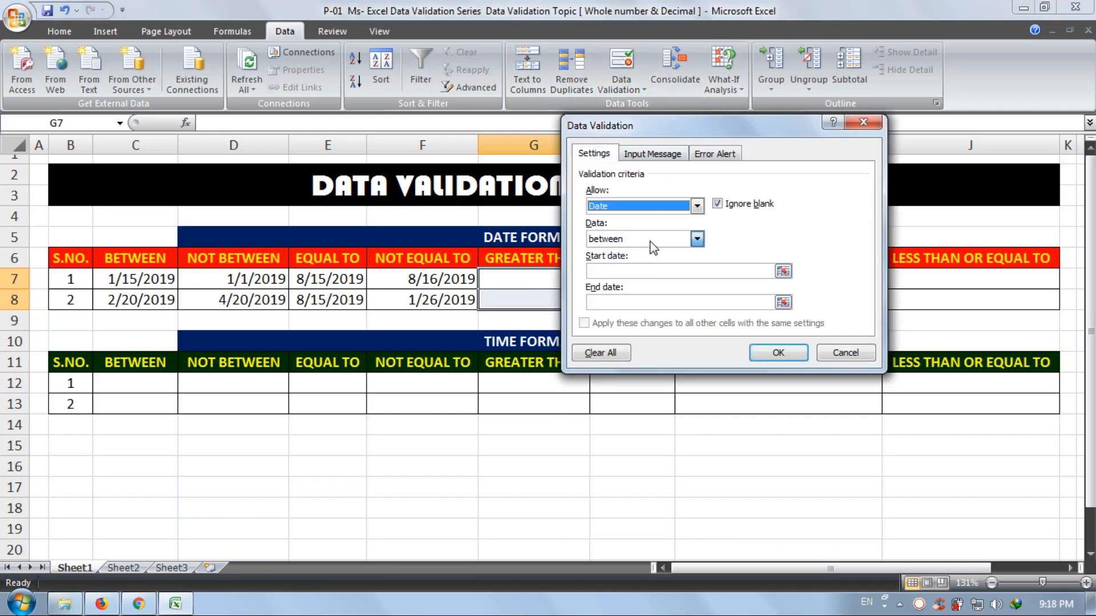
left_click(697, 239)
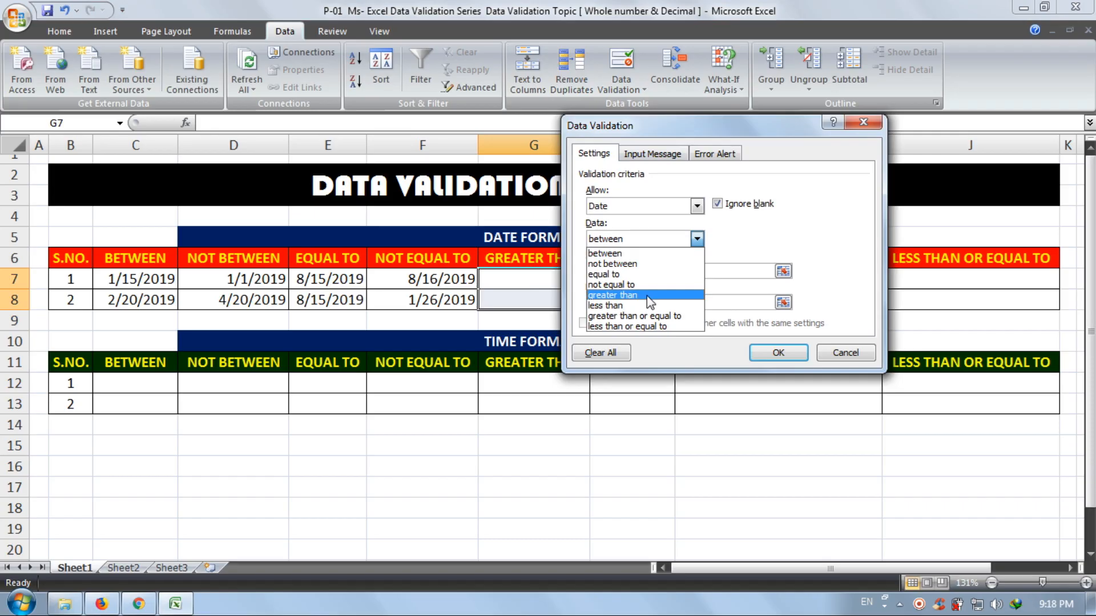
left_click(646, 295)
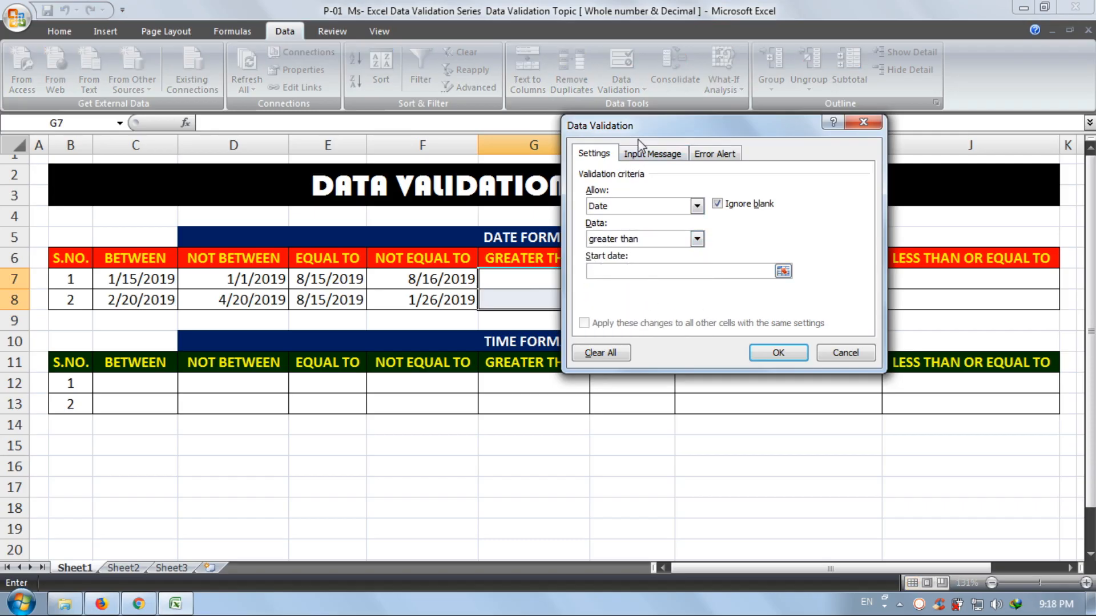
left_click_drag(641, 126, 737, 163)
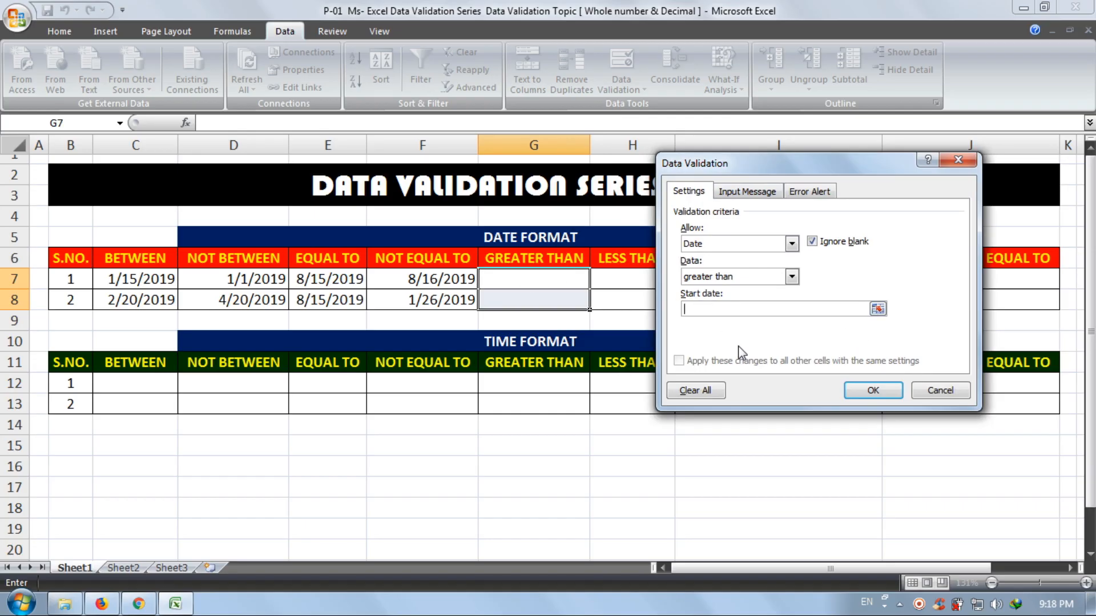
type("8/15/2019")
left_click(861, 392)
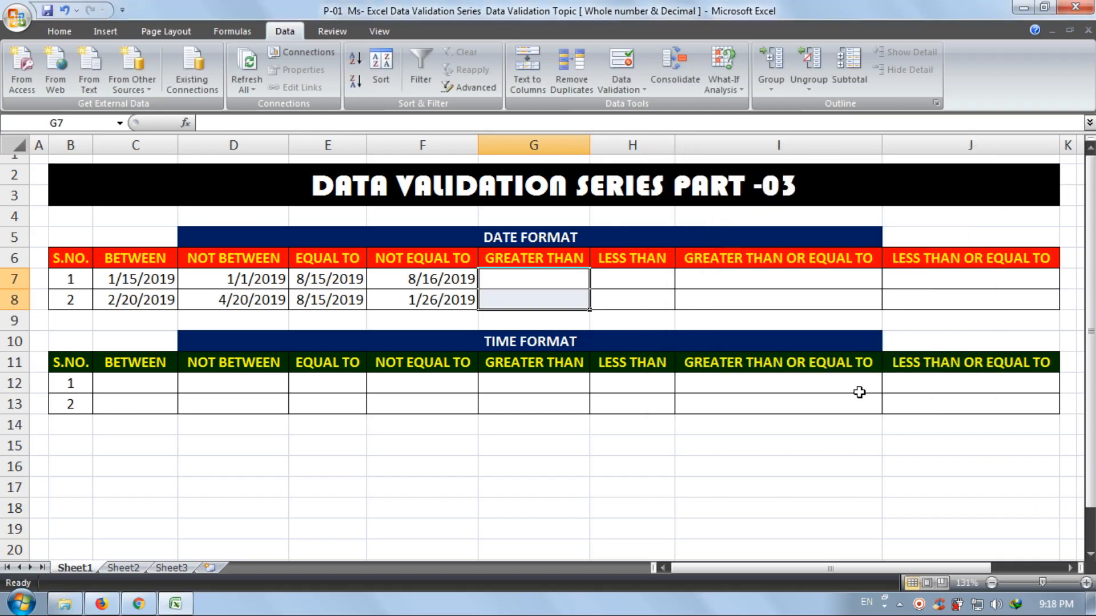
Try to enter 8/15/2019 in G7 to test the greater than rule
left_click(502, 274)
type("15")
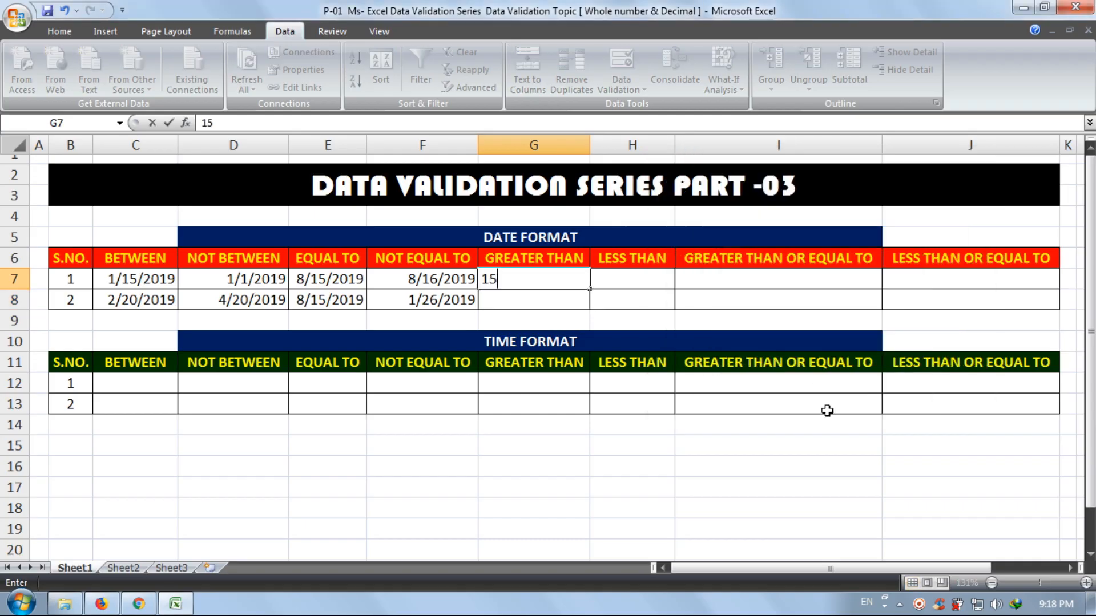
key("BackSpace")
key("BackSpace")
type("8/15/2019")
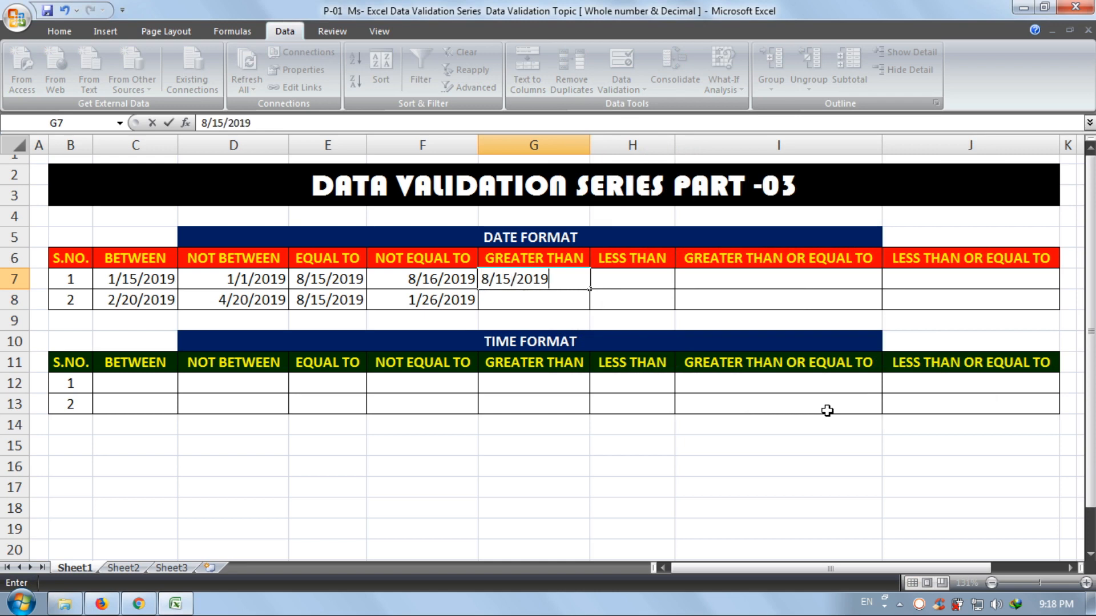
key("Return")
key("Return")
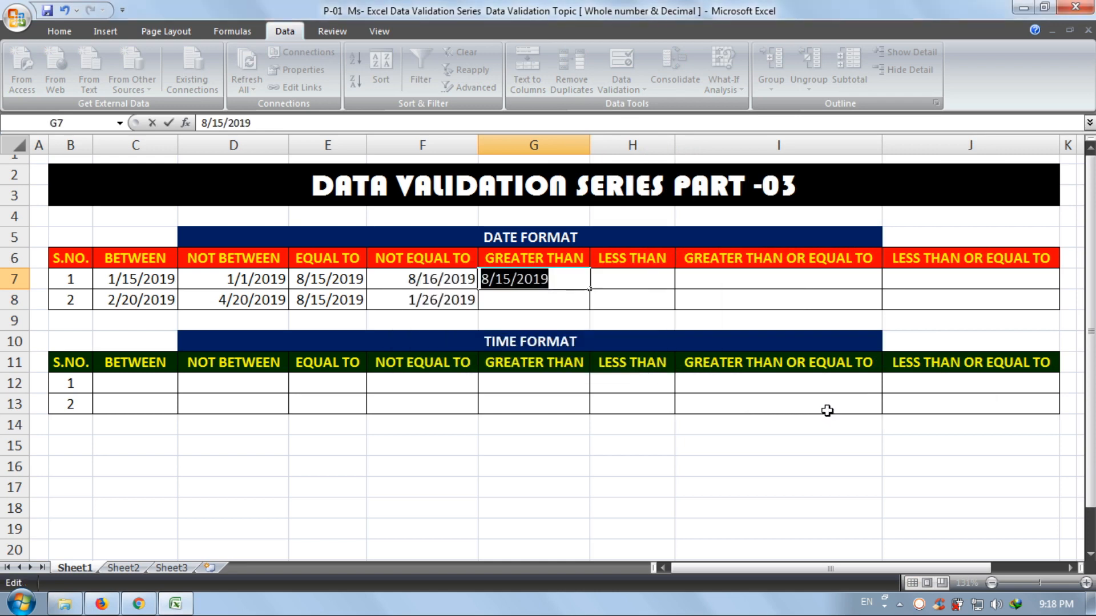
Enter 8/16/2019 in G7 as a date beyond the rule's start date
type("8/1")
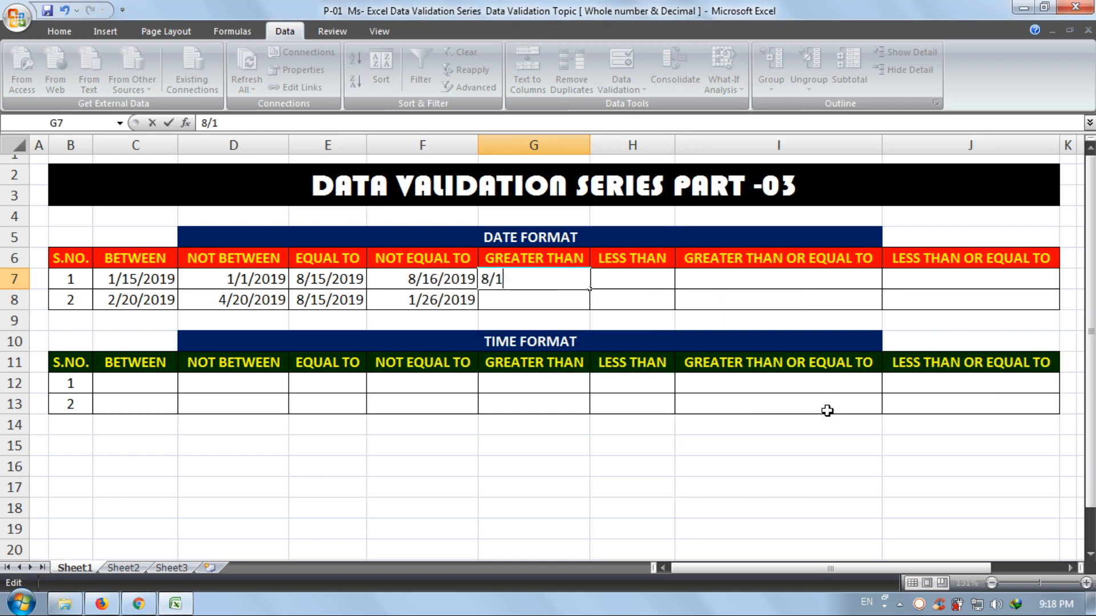
type("6/2019")
key("Return")
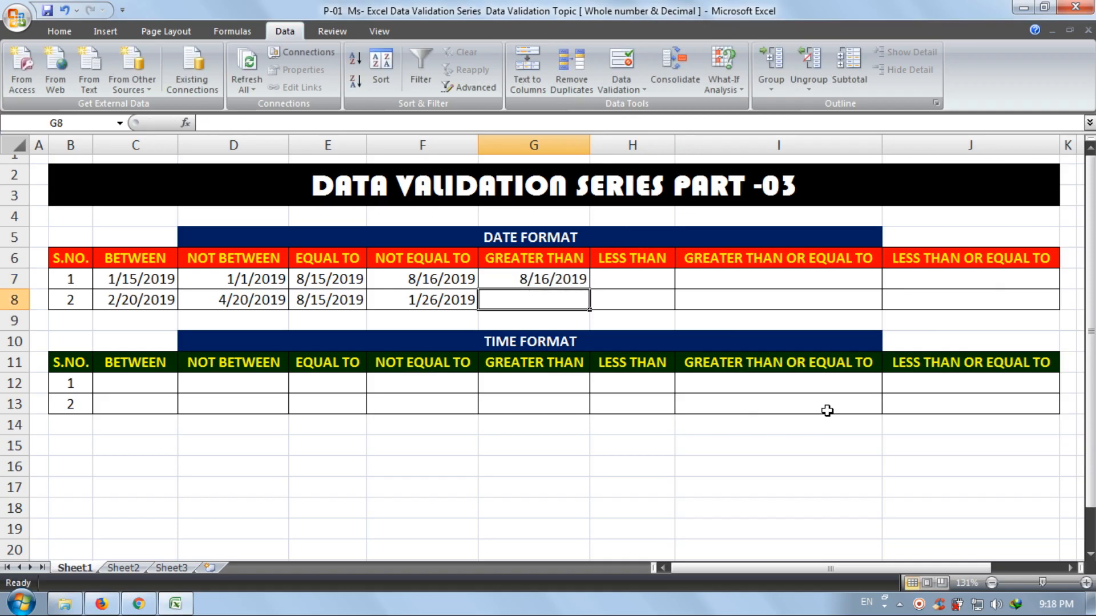
Enter 8/26/2022 in G8 to test the greater than rule with a date in another year
type("8/")
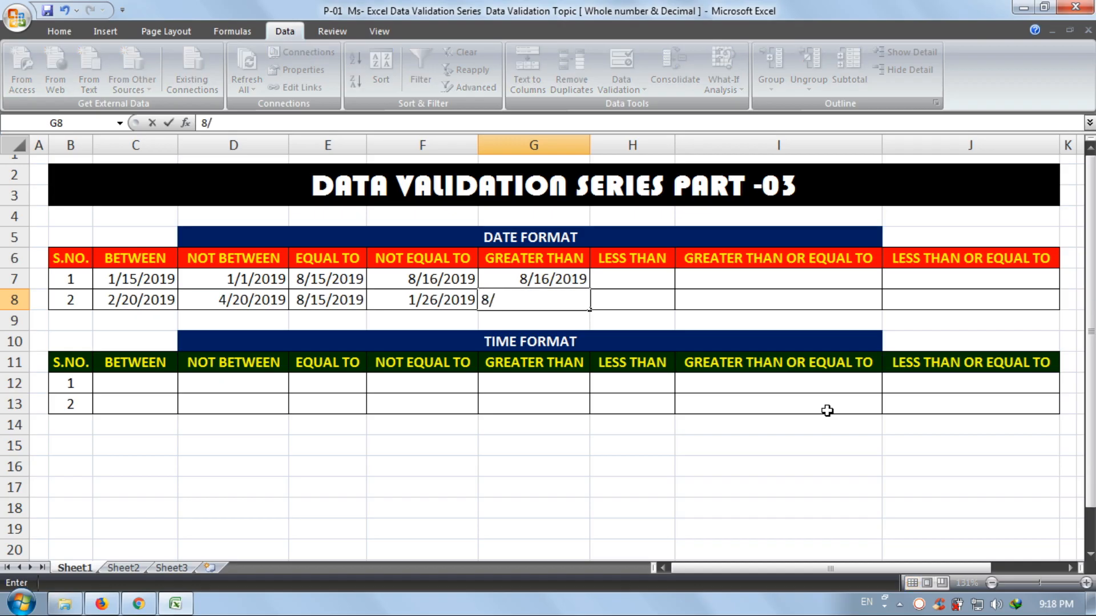
type("26/2022")
key("Return")
Try to replace the date in G8 with 1/20/2019, earlier than the rule's start date
key("Up")
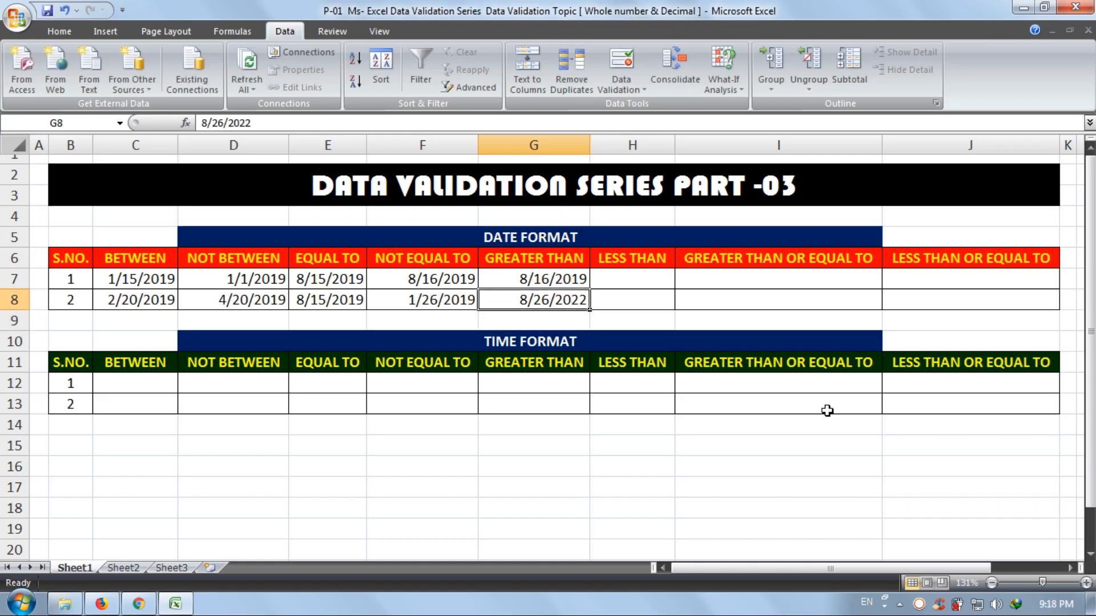
key("Up")
key("Down")
type("1/2")
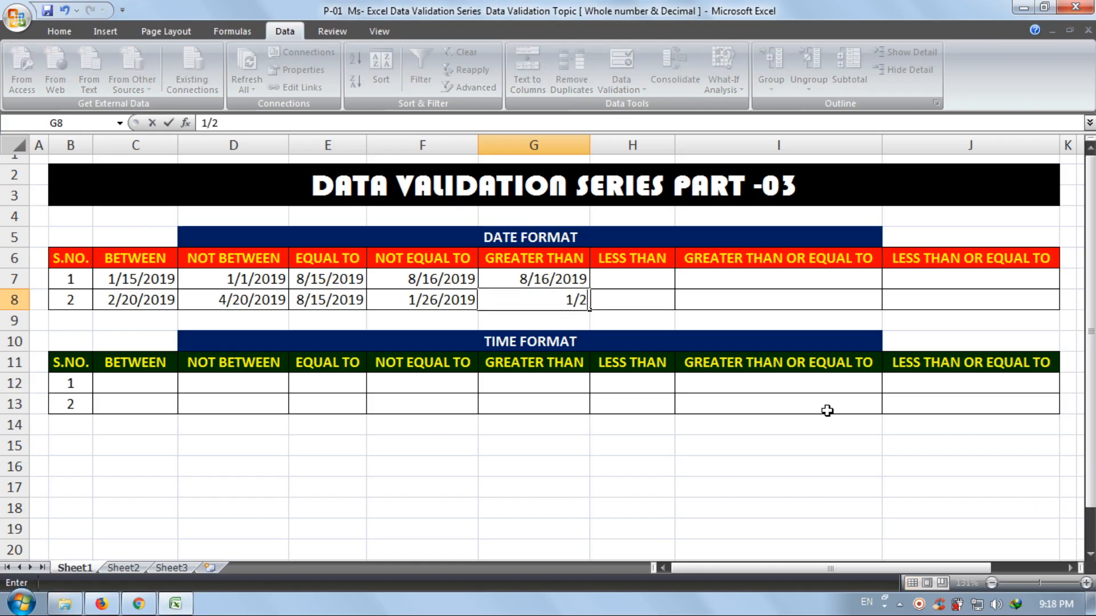
type("0/2019")
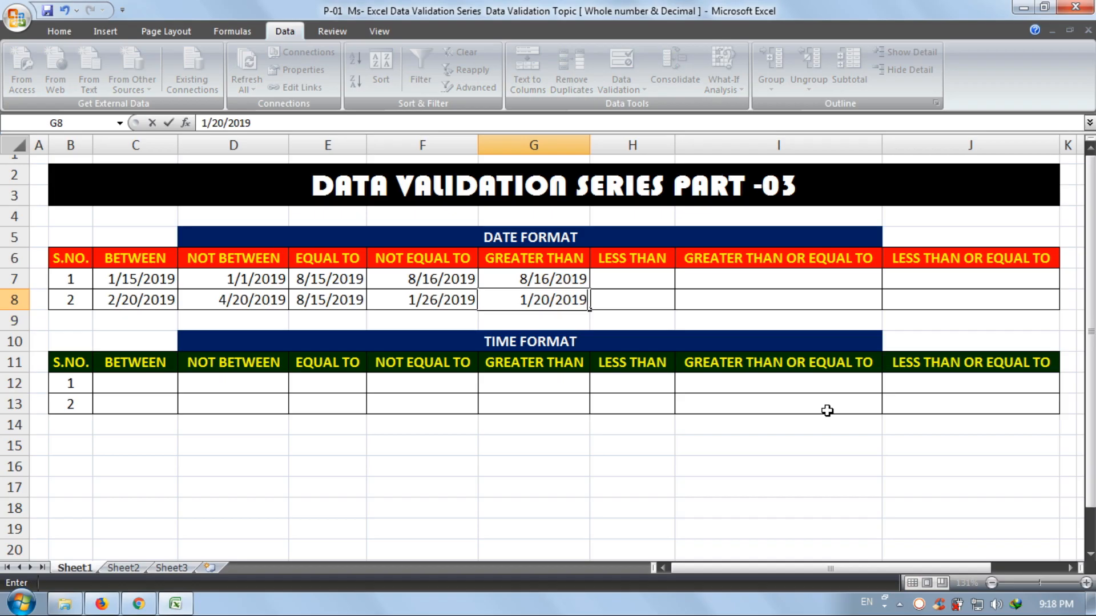
key("Return")
key("Return")
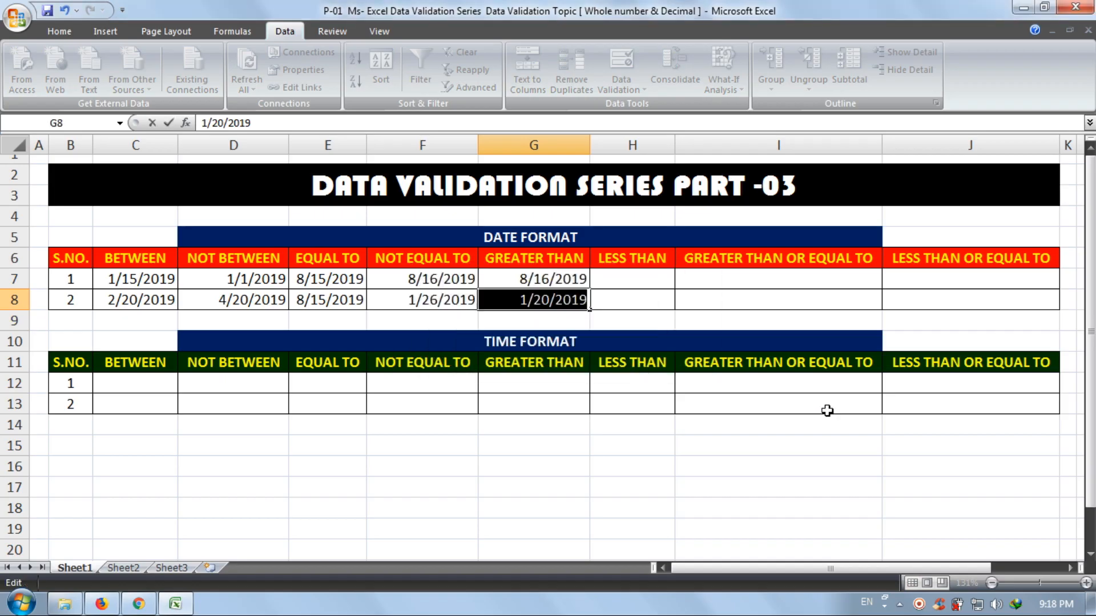
Try to enter 8/13/2019 in G8 as another date before the rule's start date
type("8/")
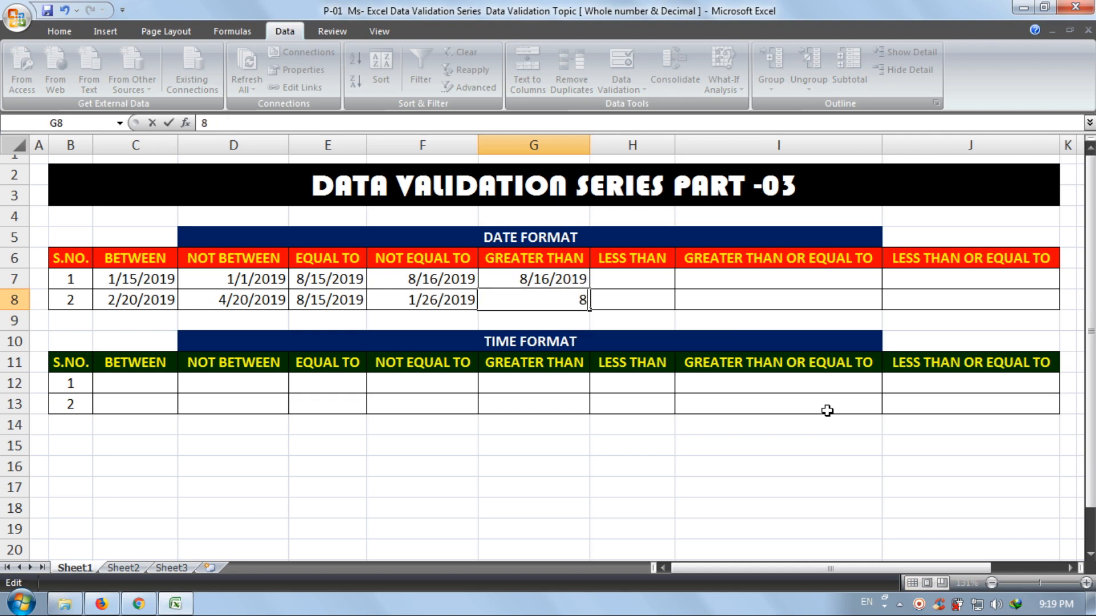
type("3/2019")
key("Return")
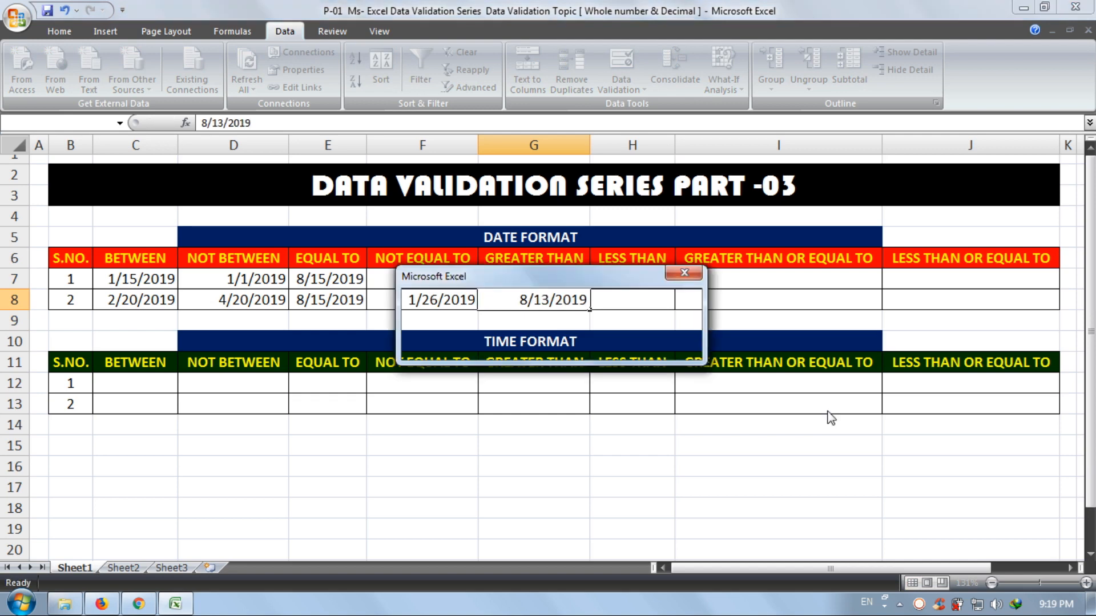
key("Return")
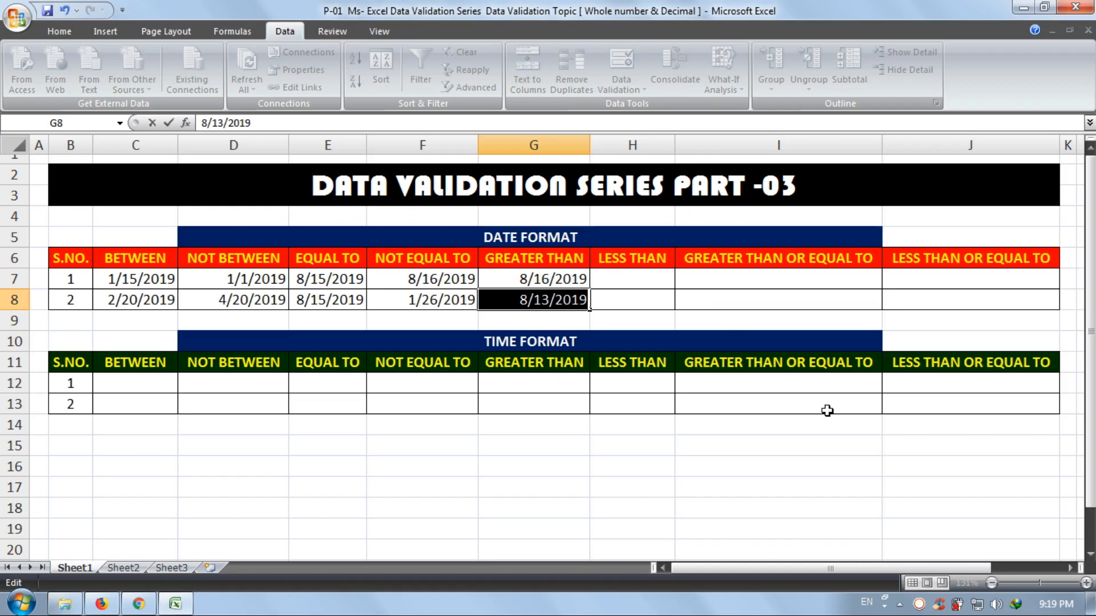
Enter 9/29/2019 in G8 as a date that satisfies the greater than rule
type("09/")
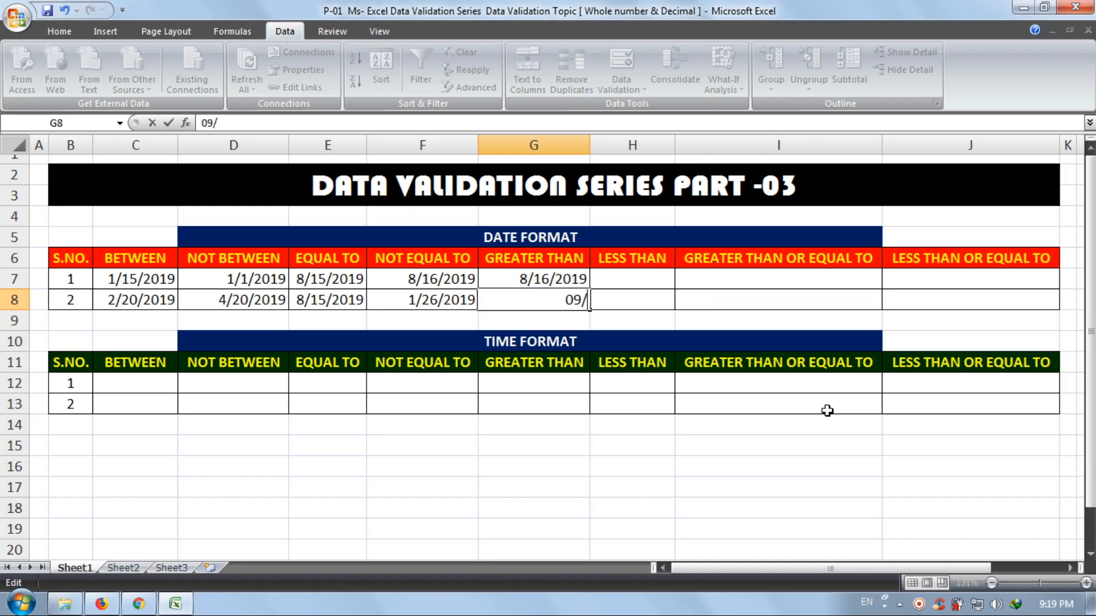
type("29/2019")
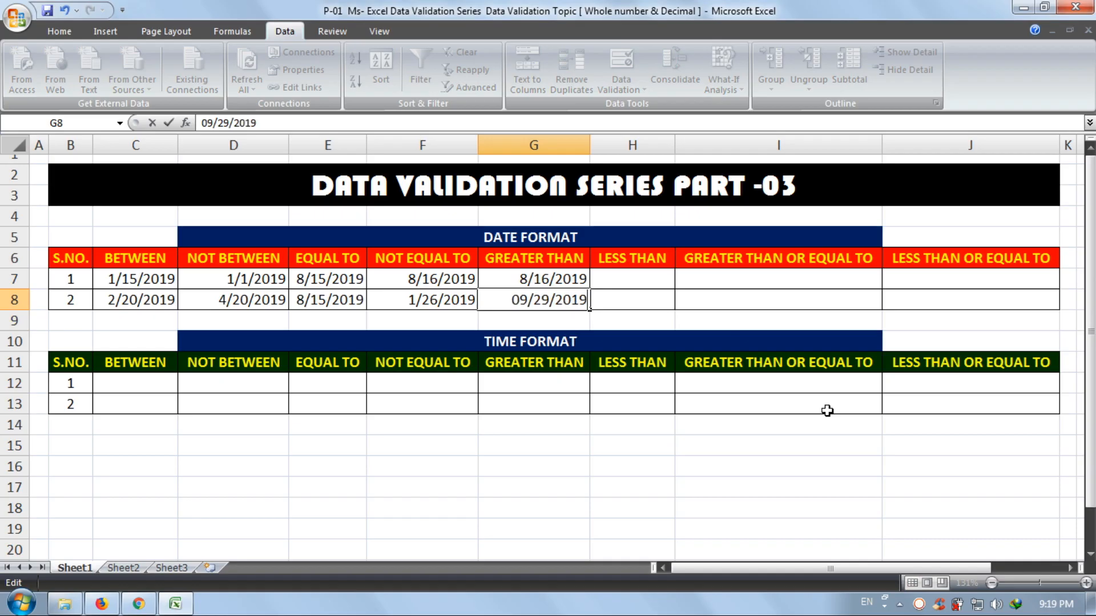
key("Return")
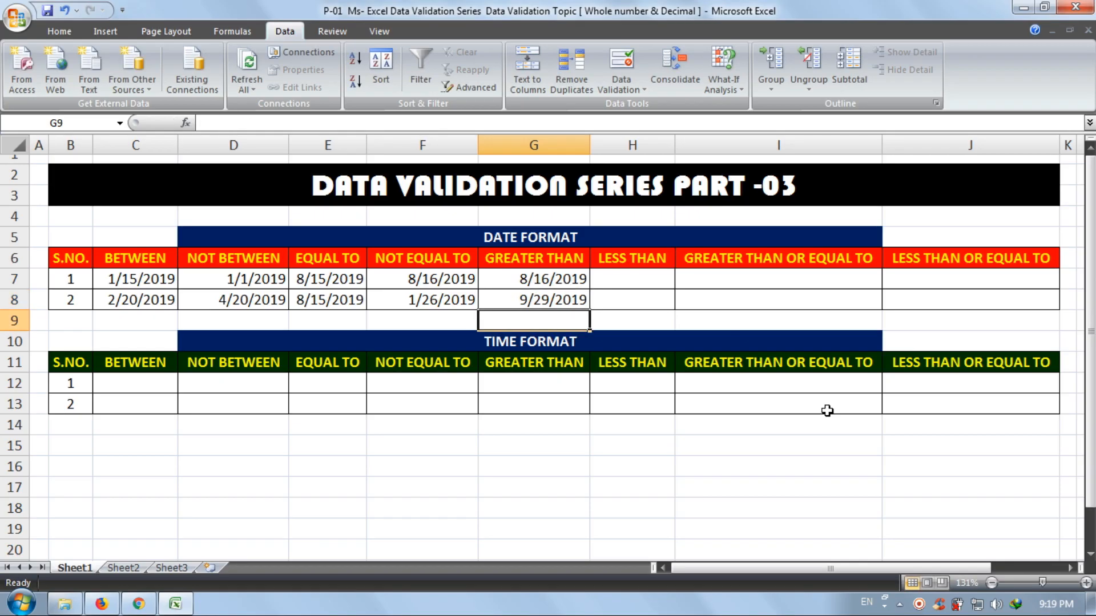
Apply a Date validation rule to H7:H8 that allows only dates less than 08/15/2019
left_click_drag(624, 279, 627, 297)
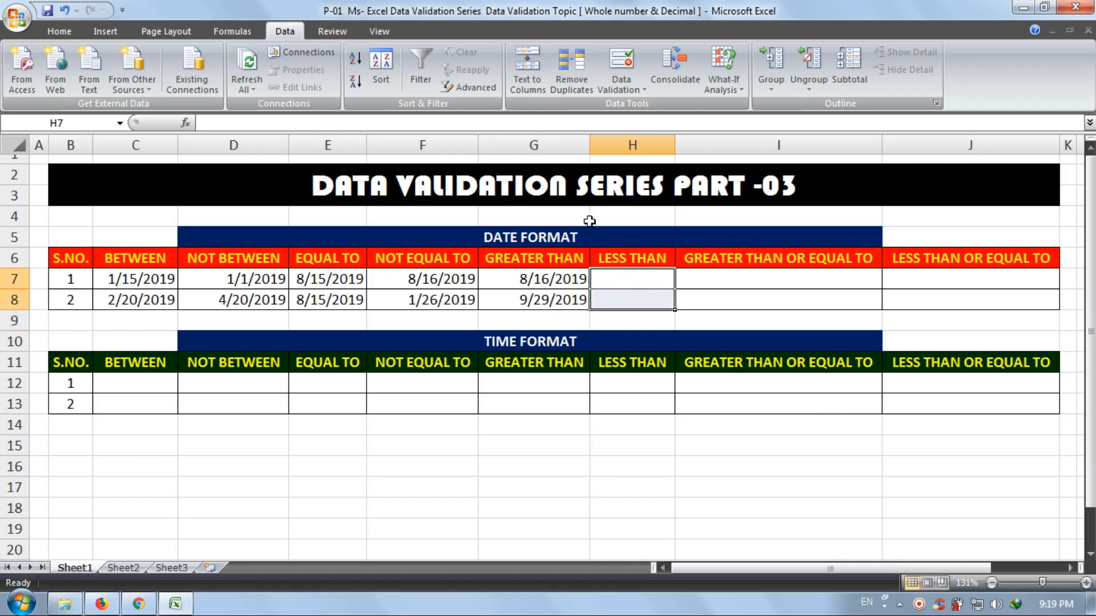
left_click(621, 59)
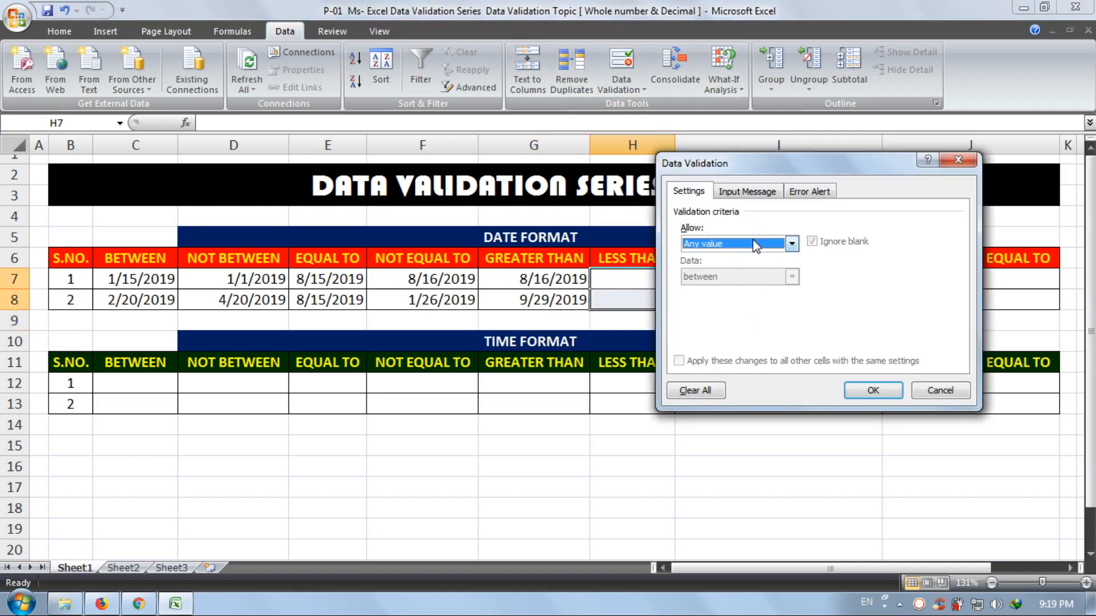
left_click(756, 246)
left_click(745, 300)
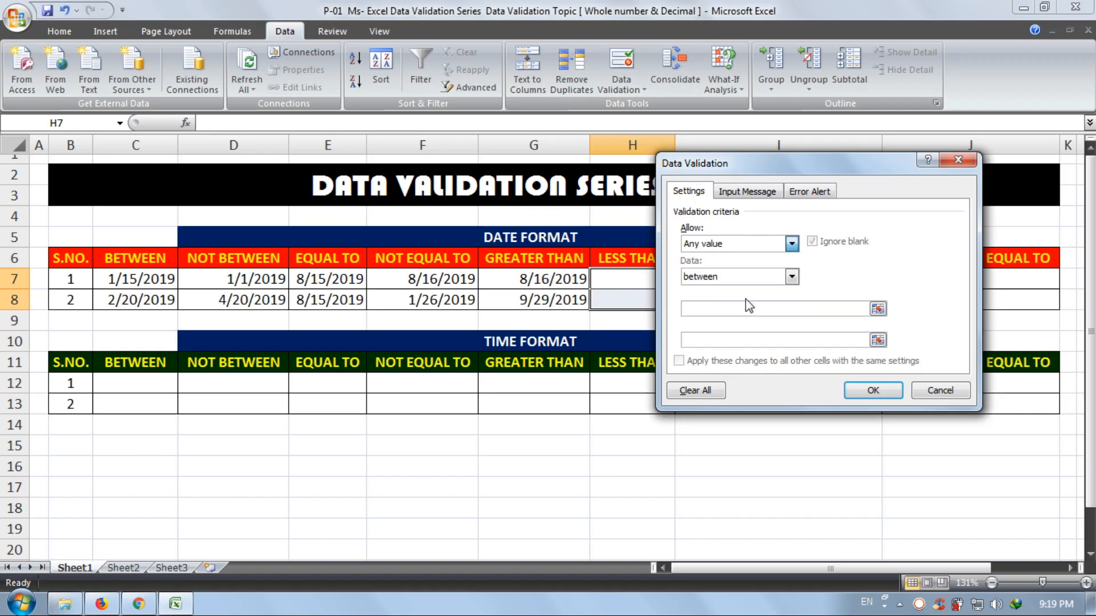
left_click(738, 283)
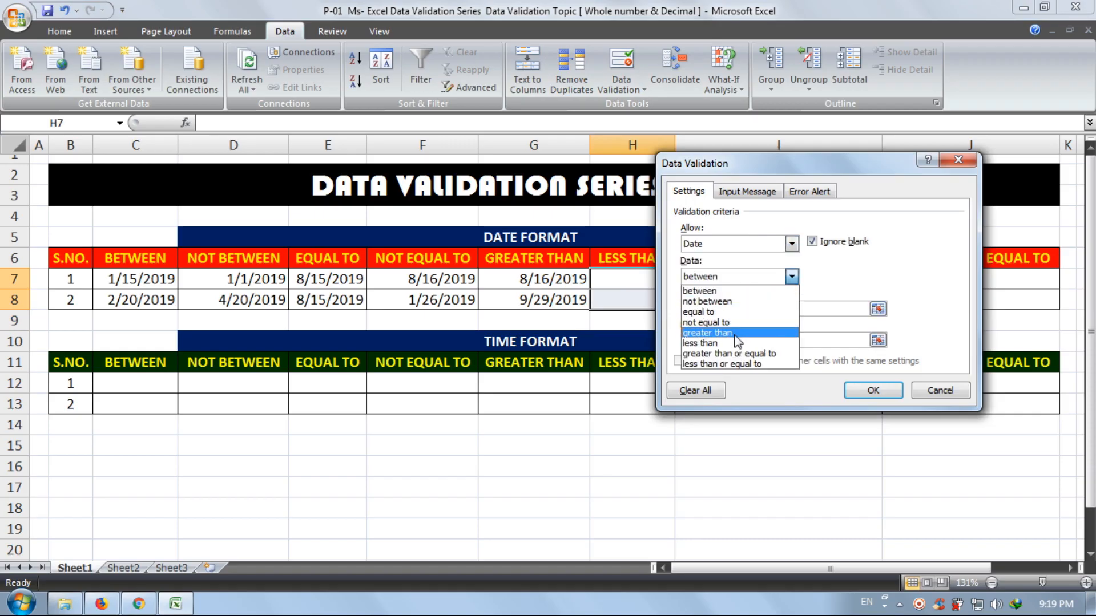
left_click(740, 346)
left_click(748, 308)
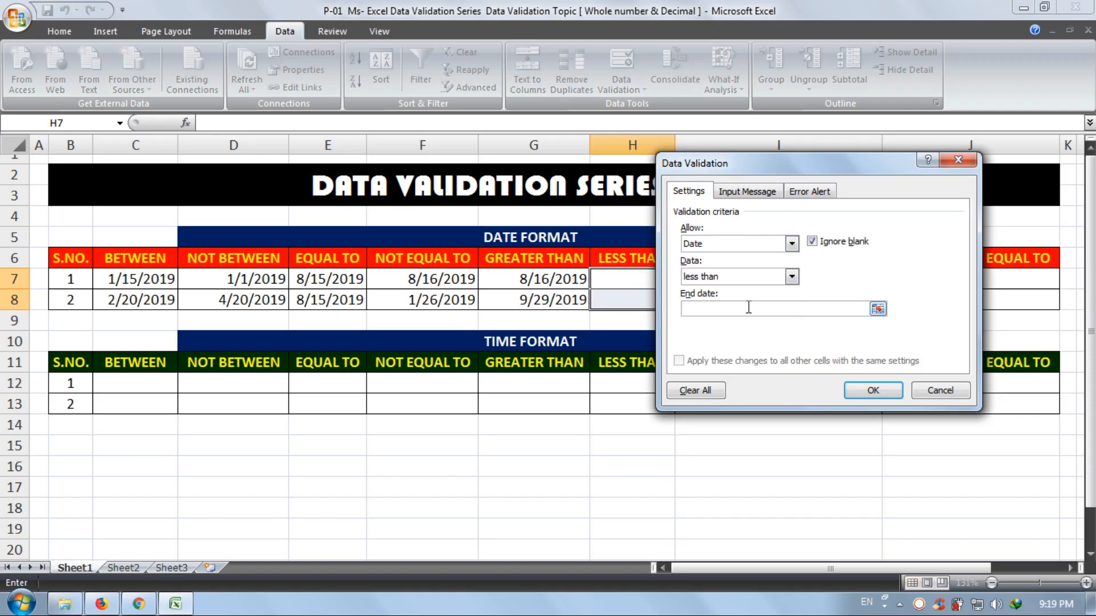
type("08/15/2019")
left_click(874, 392)
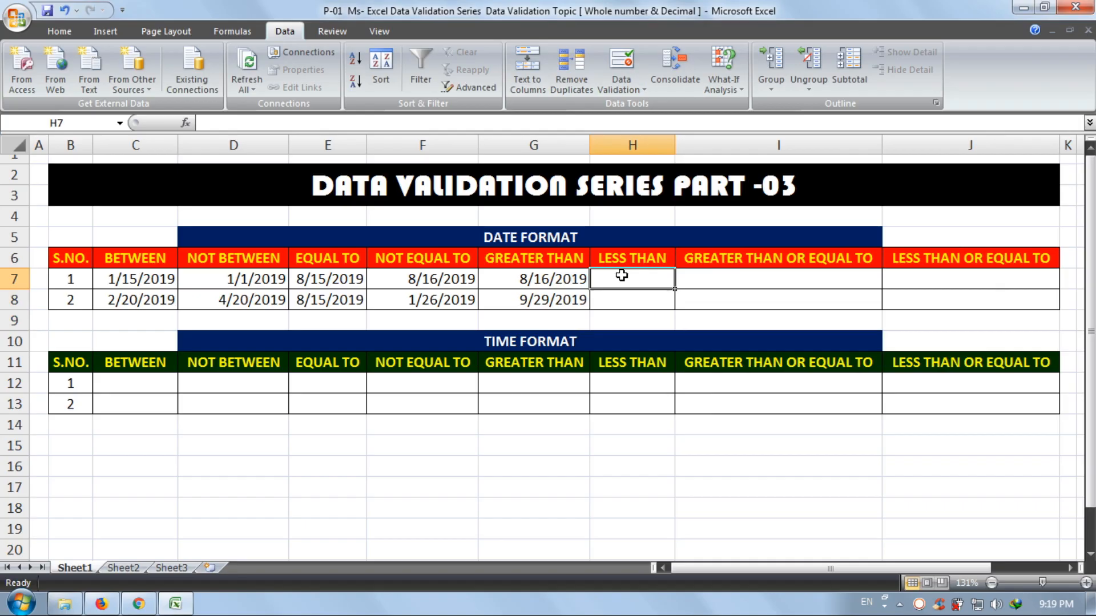
Try to enter 08/16/2019 in H7 to test the less than rule
type("08/1")
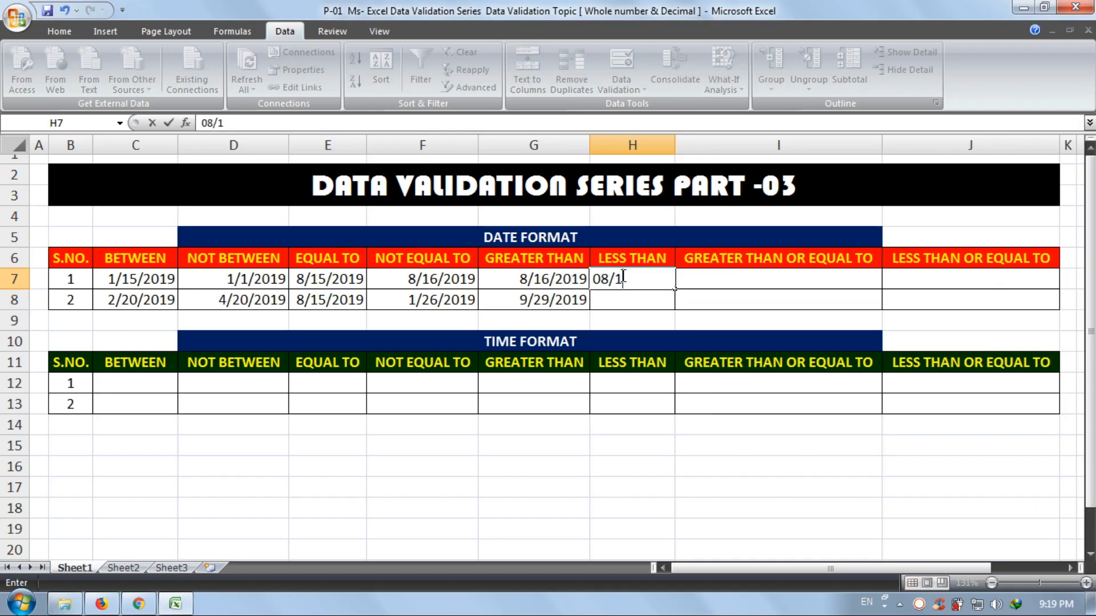
type("6/2019")
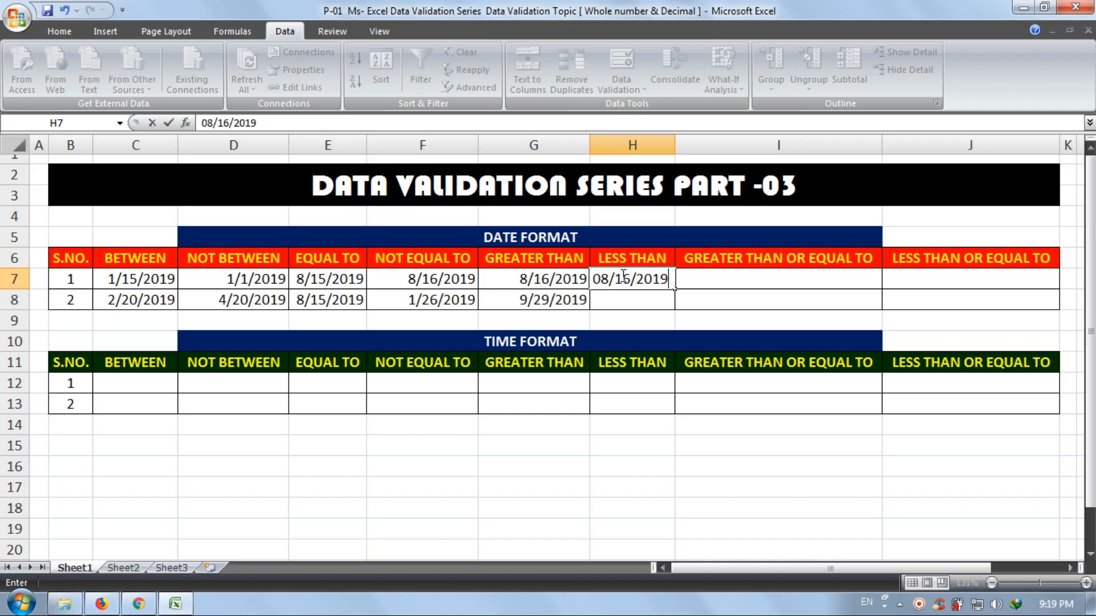
key("Return")
key("Return")
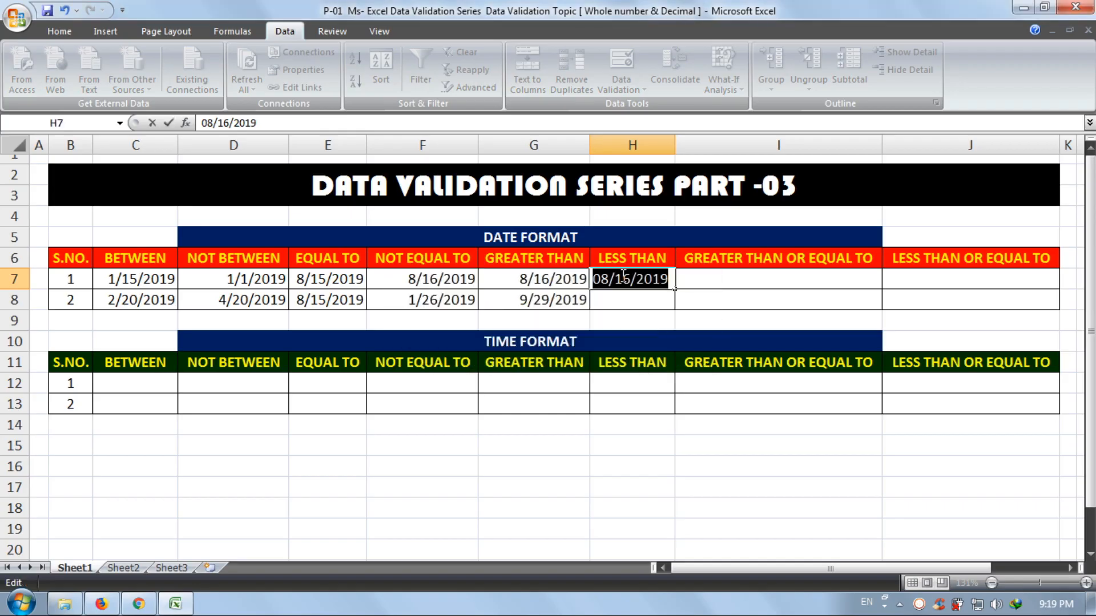
Enter 1/20/2019 in H7 as a date that satisfies the less than rule
type("1/")
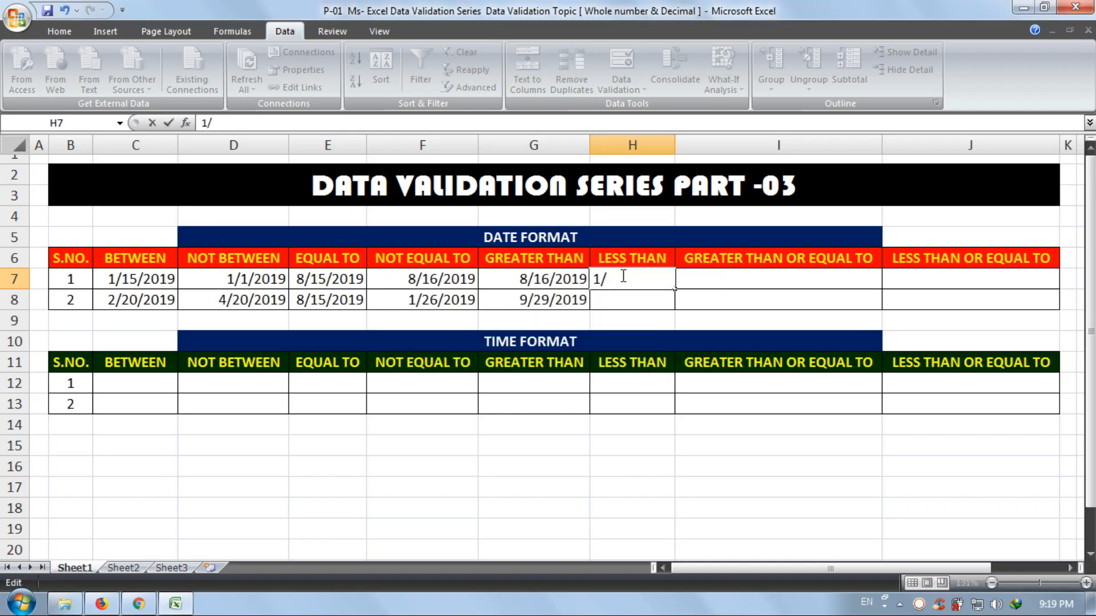
type("20/2019")
key("Return")
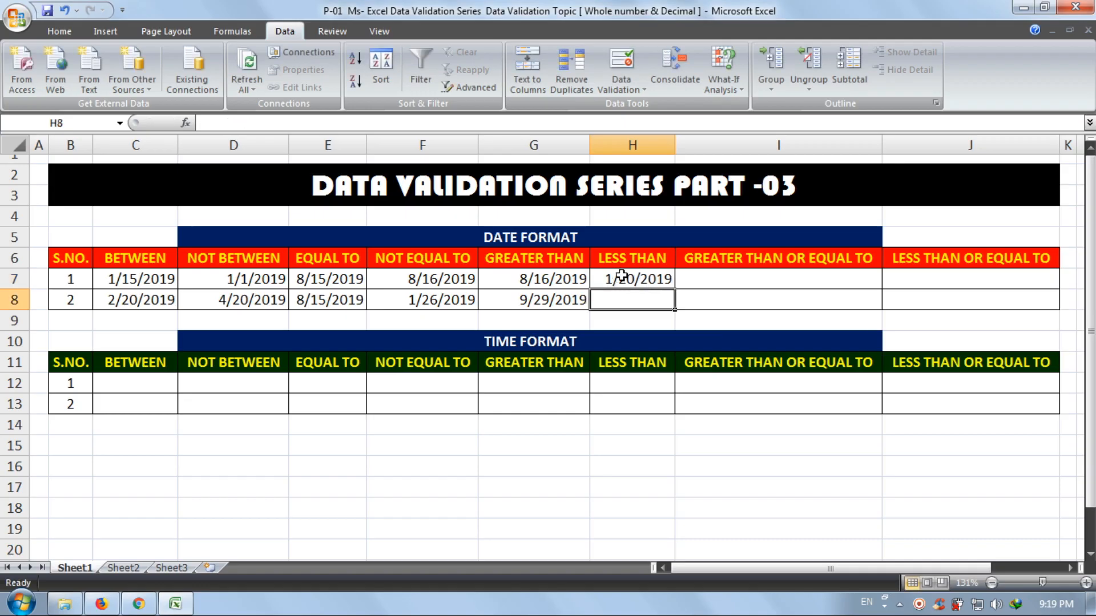
Enter 2/25/2019 in H8 as a date that satisfies the less than rule
type("2/")
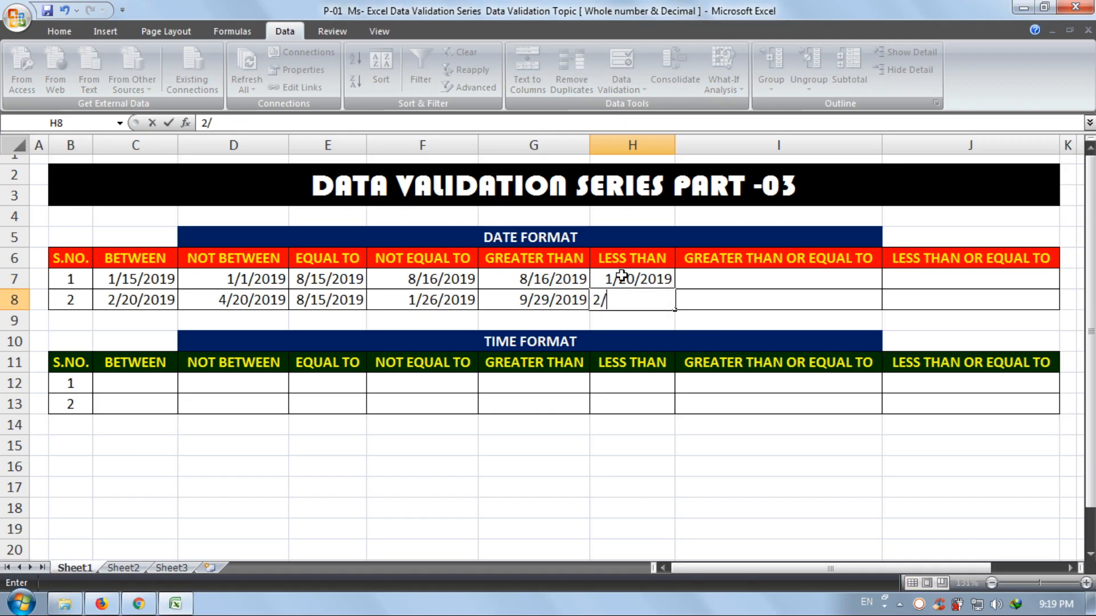
type("25/2019")
key("Return")
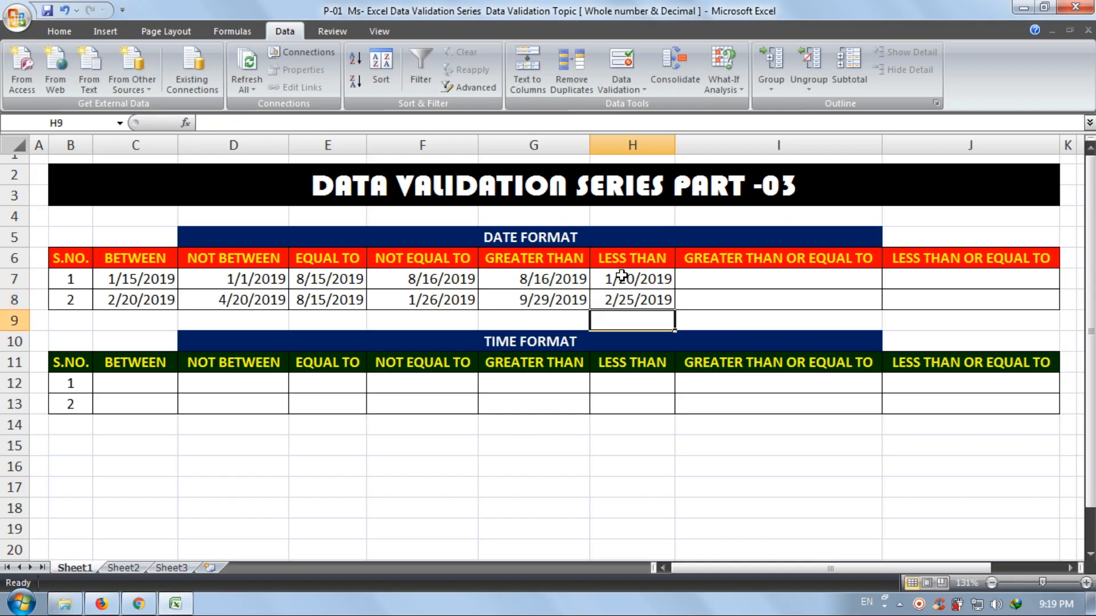
Try to replace the date in H8 with 09/29/2019 to test the less than rule
key("Up")
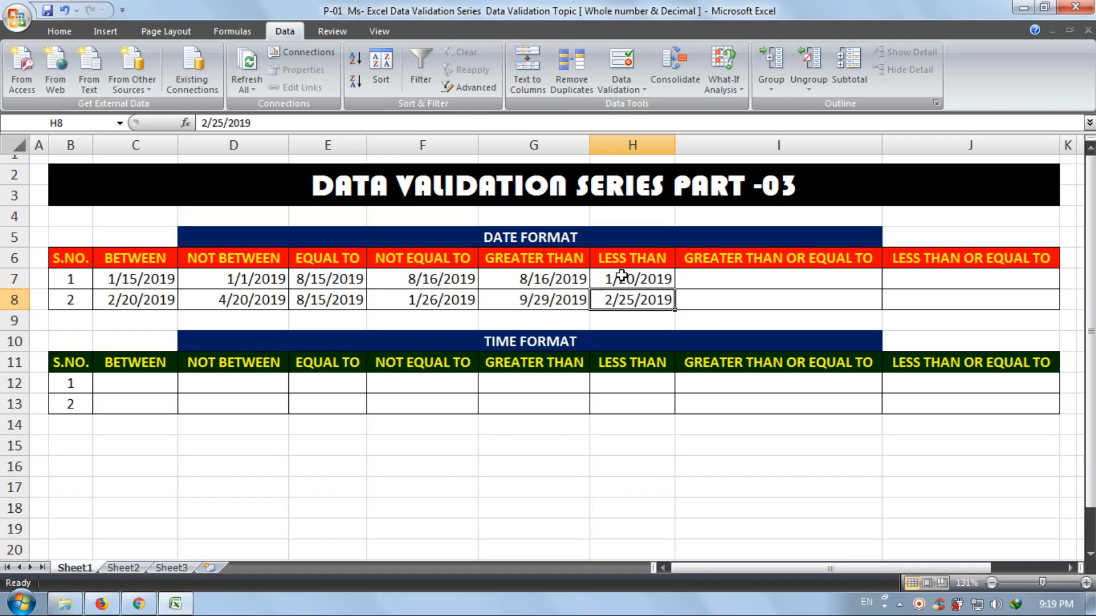
type("09/")
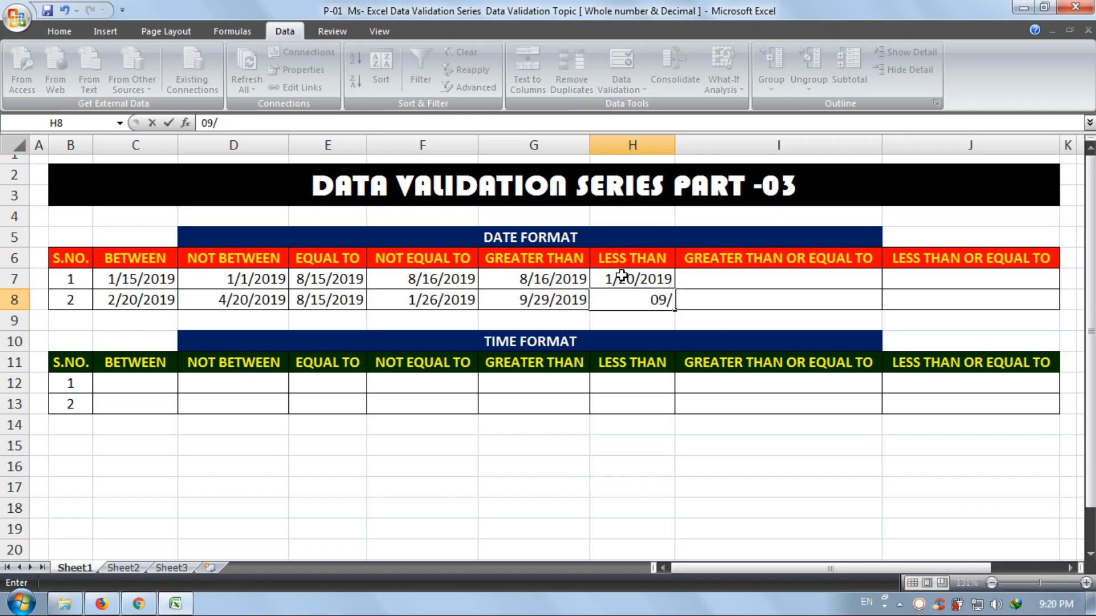
type("29/2019")
key("Return")
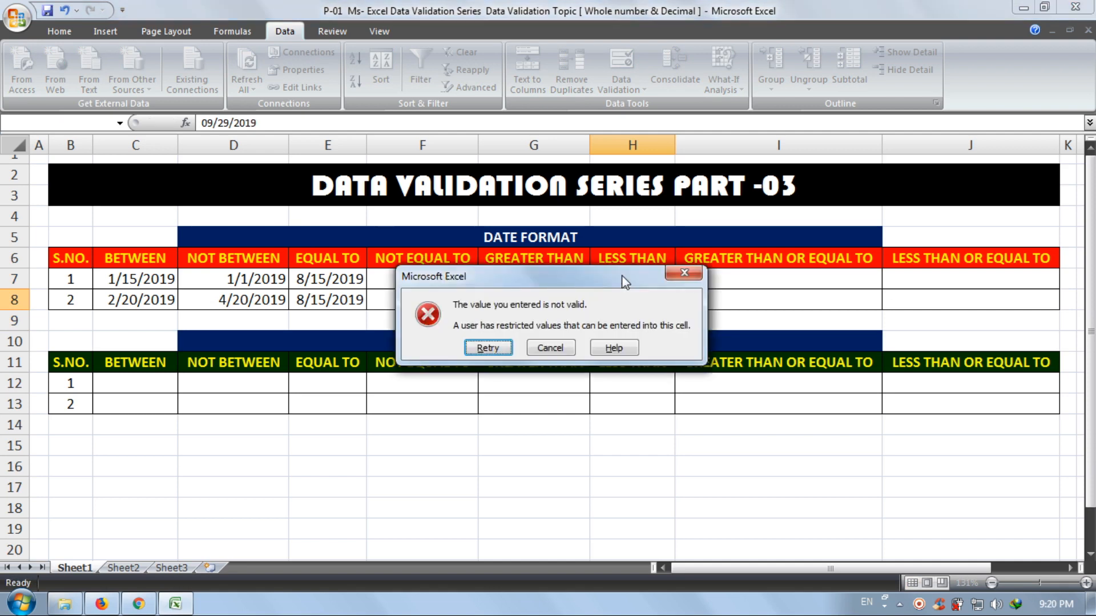
key("Return")
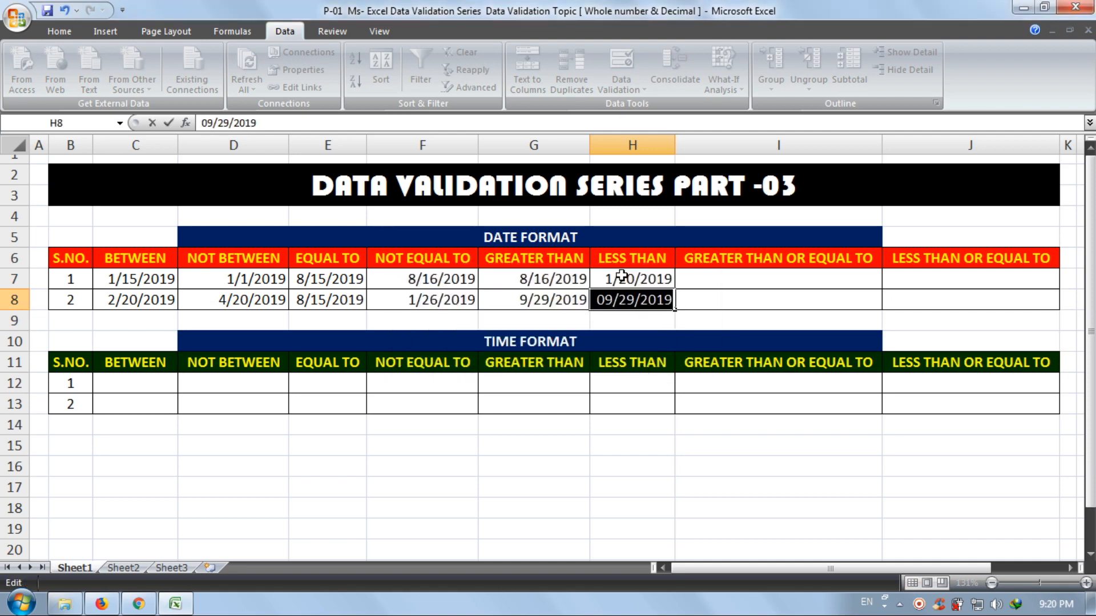
Change the year of the H8 entry to 2018 so the date satisfies the less than rule
left_click(661, 300)
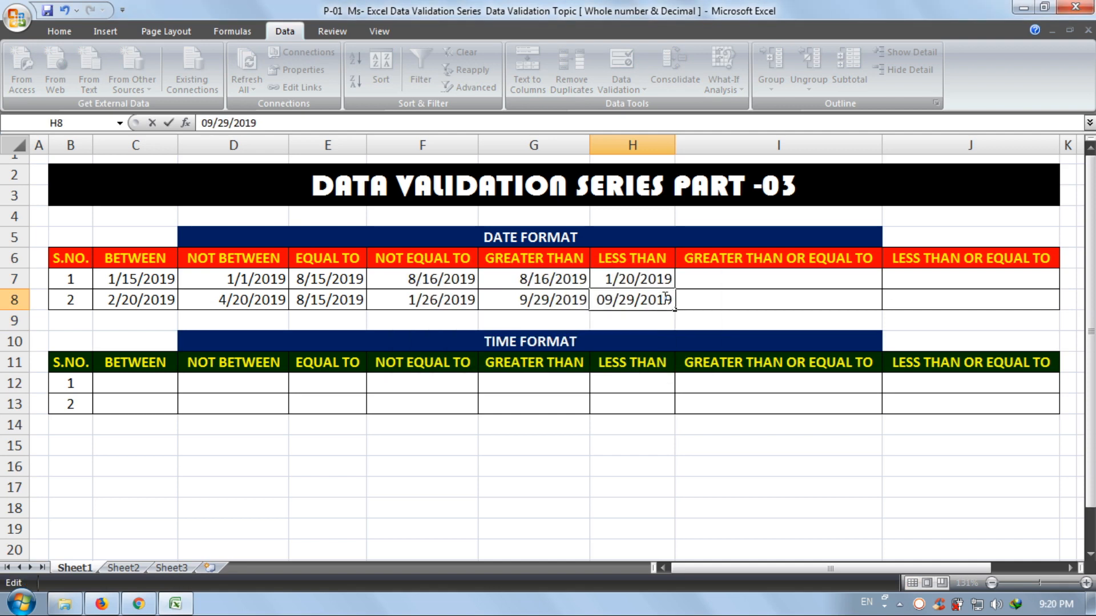
left_click_drag(662, 301, 673, 301)
type("8")
key("Return")
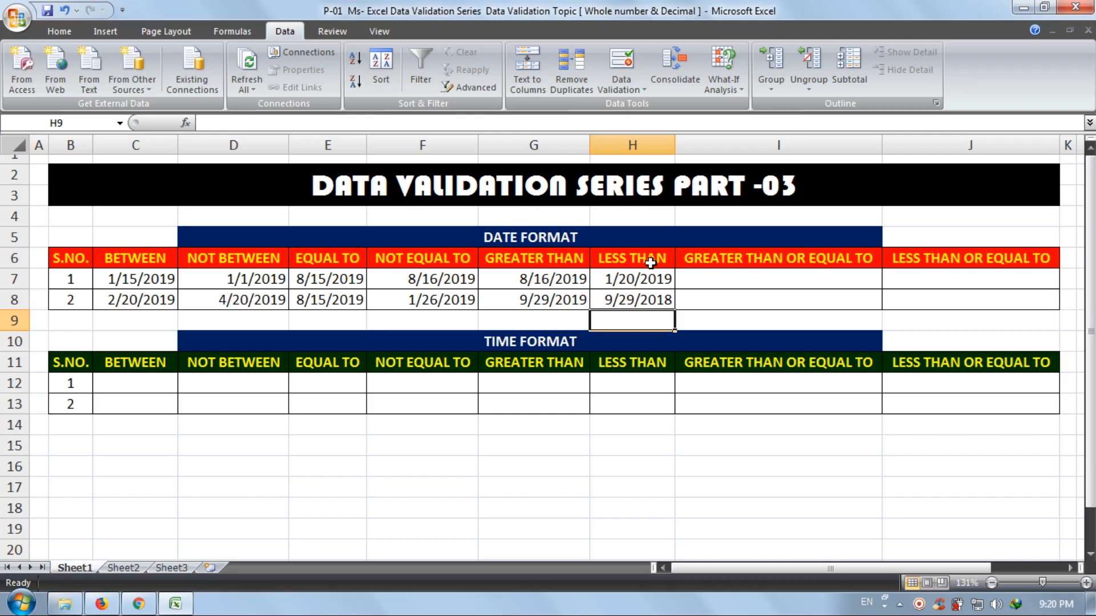
Apply a Date validation rule to I7:I8 that allows only dates greater than or equal to 08/15/2019
left_click(753, 277)
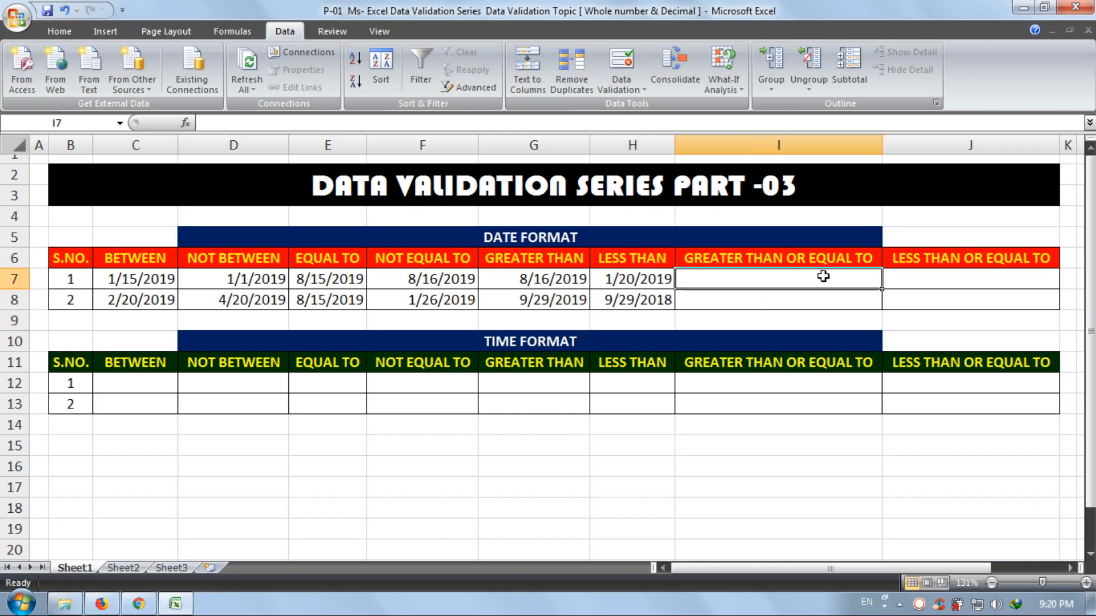
left_click_drag(800, 296, 800, 278)
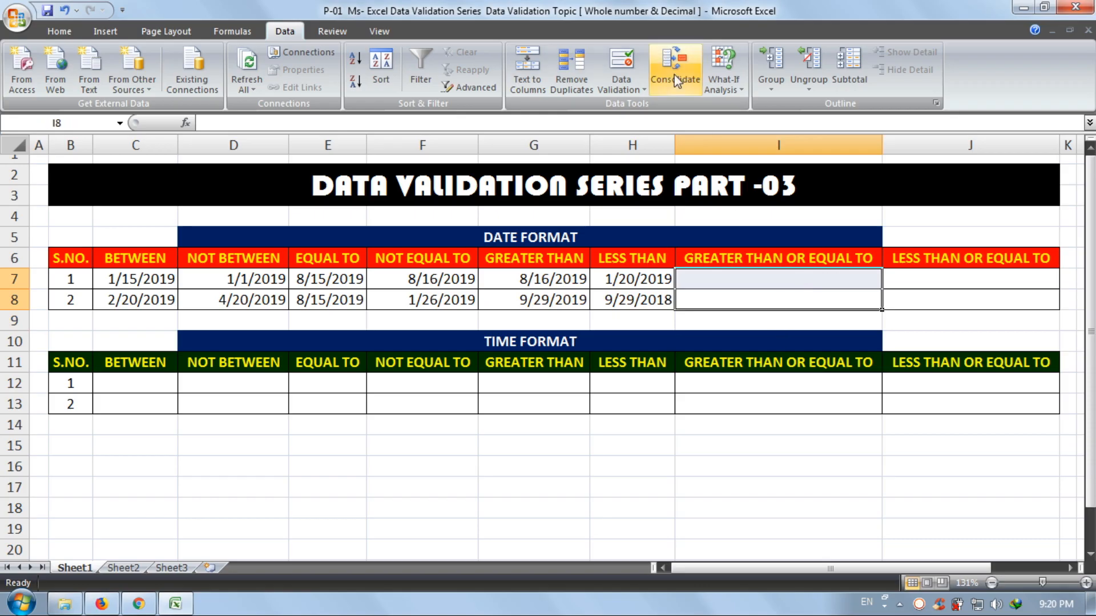
left_click(628, 62)
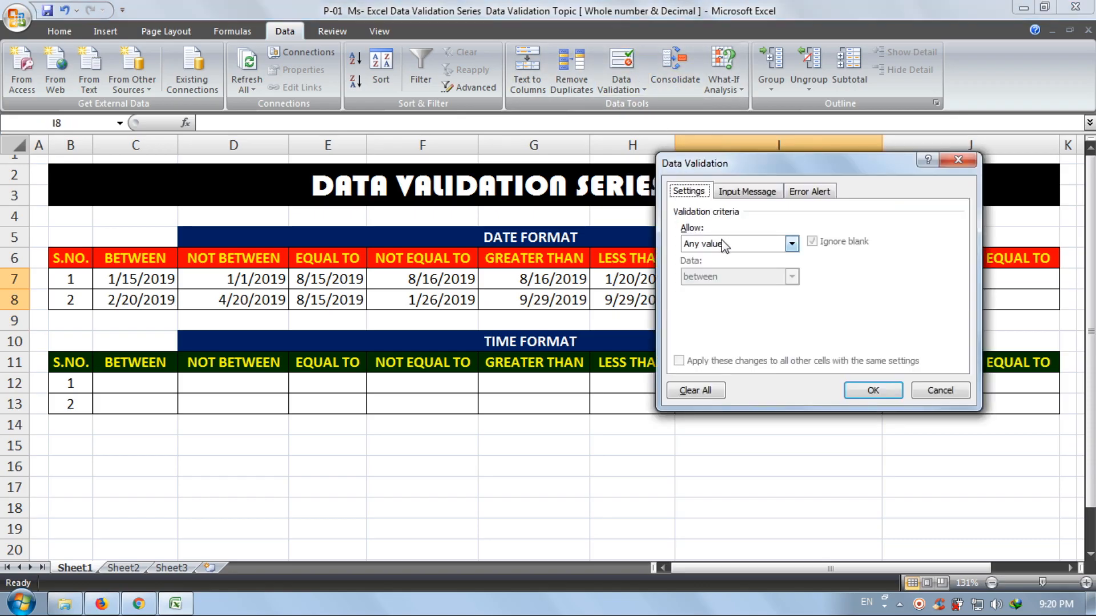
left_click_drag(752, 166, 306, 125)
left_click(344, 202)
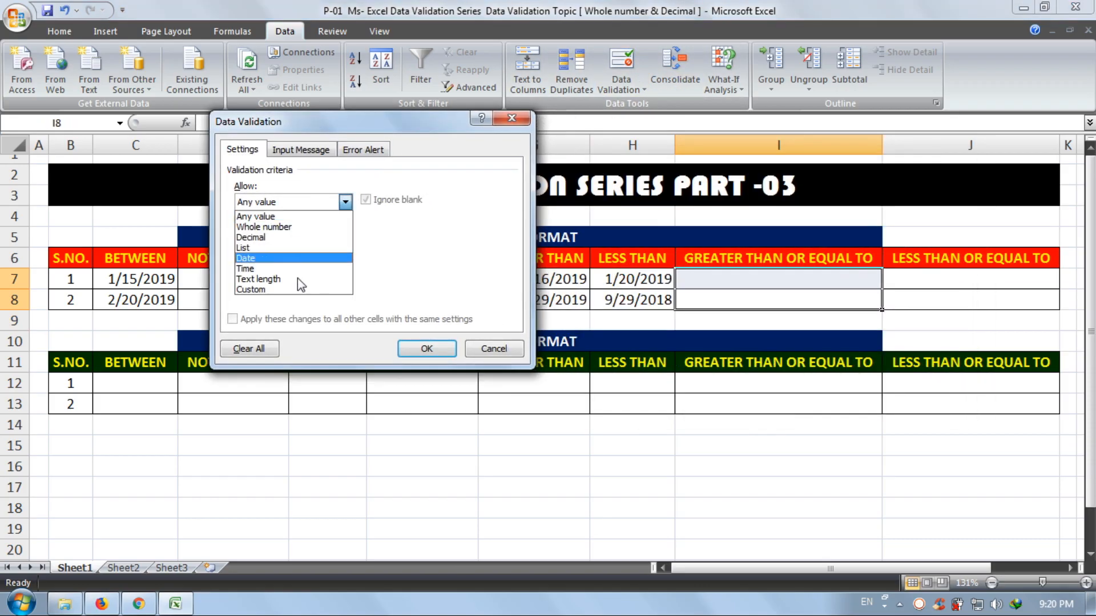
left_click(289, 258)
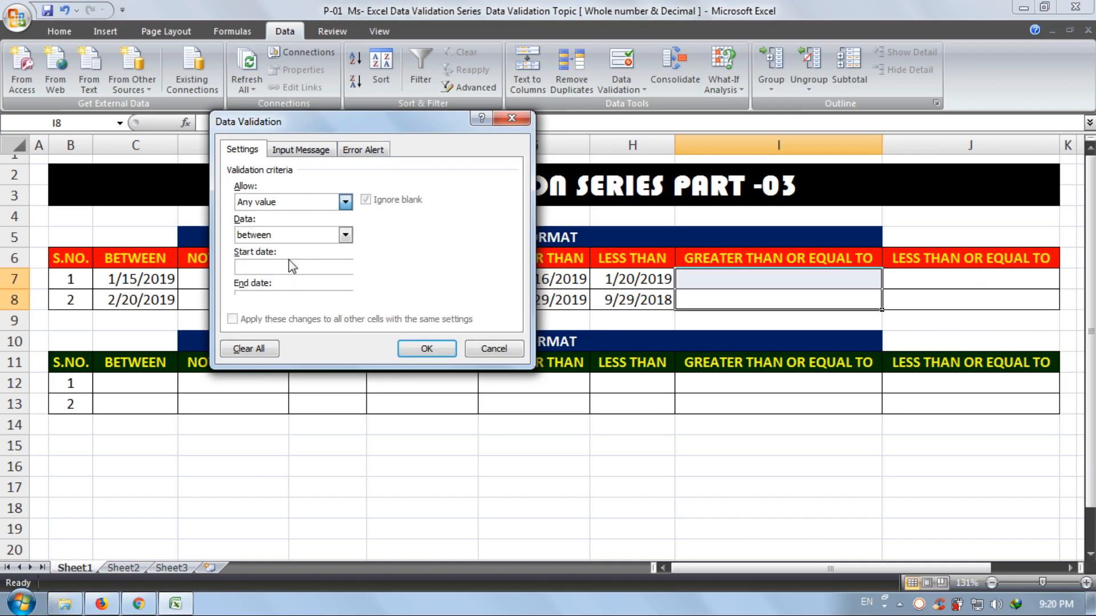
left_click(309, 235)
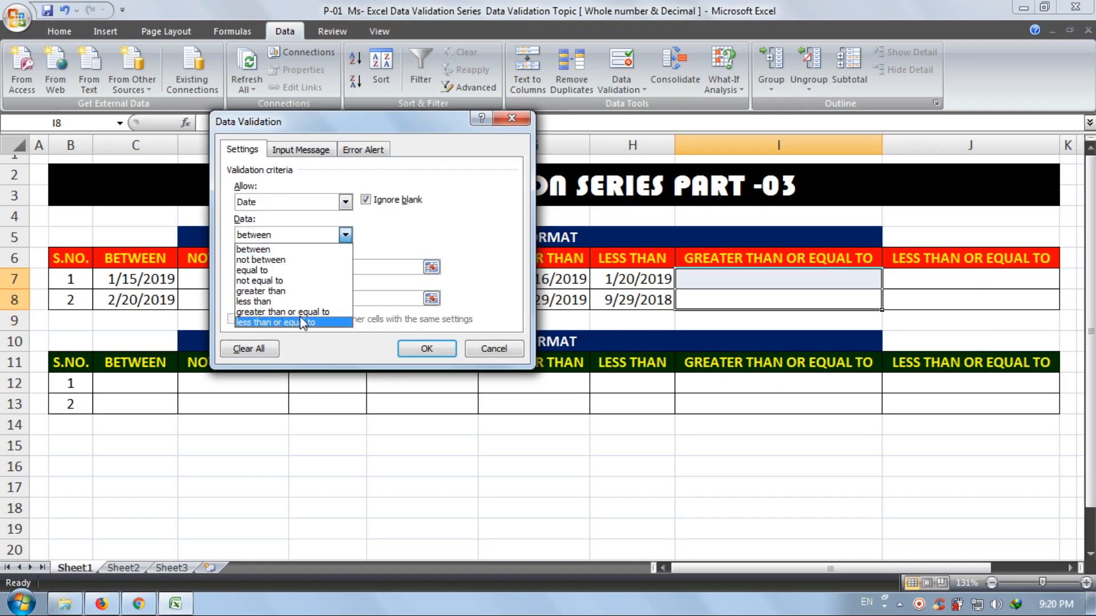
left_click(327, 312)
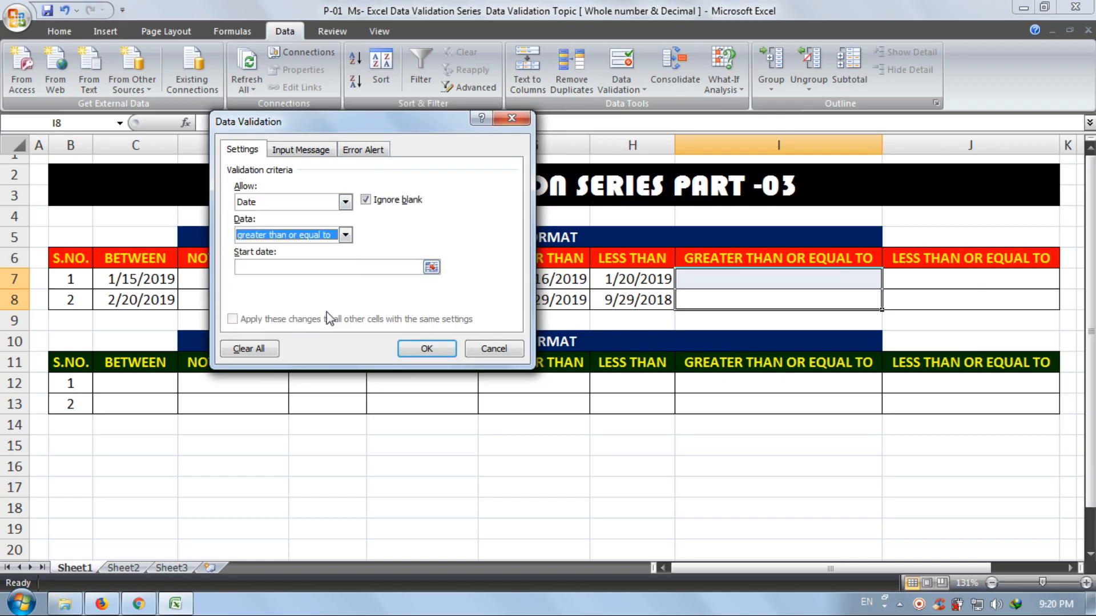
left_click(311, 267)
left_click_drag(349, 132, 387, 187)
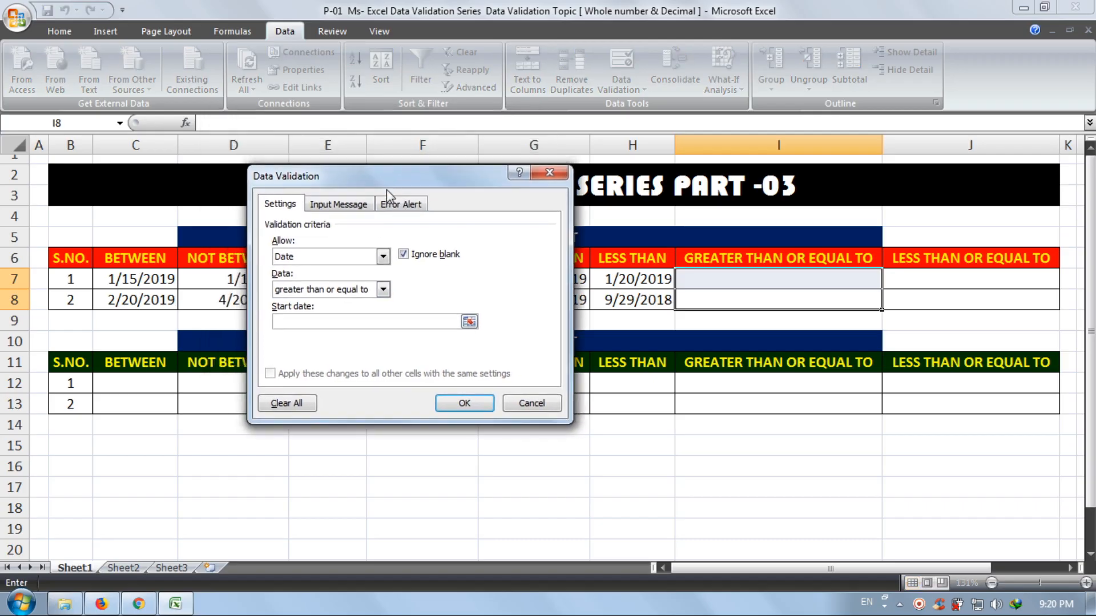
type("15")
key("BackSpace")
key("BackSpace")
type("08/15/2019")
left_click(464, 402)
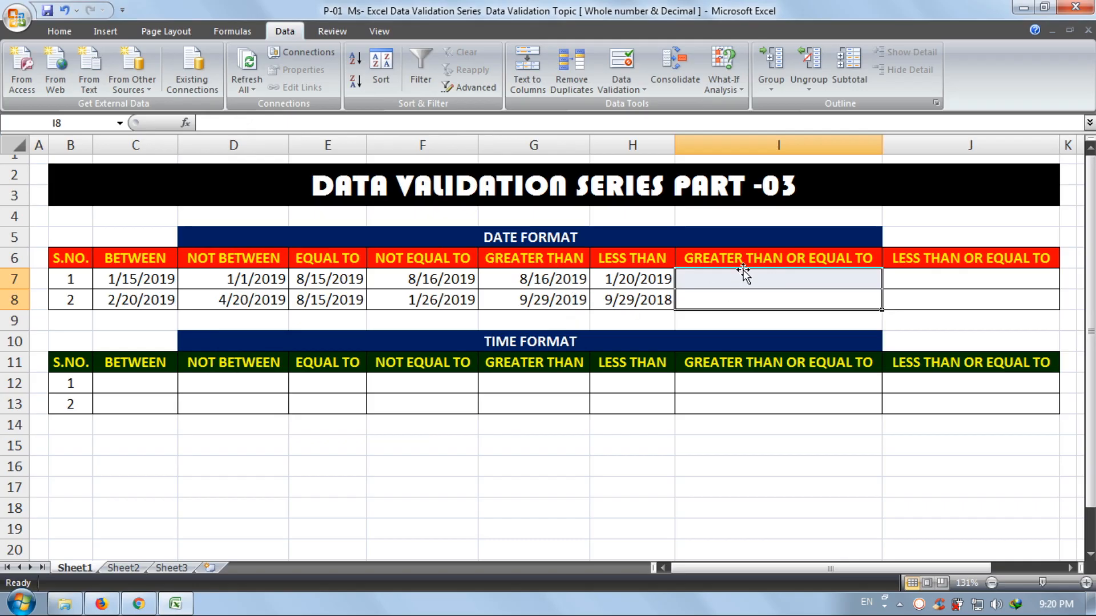
Enter 08/15/2019 in I8 to test the boundary date of the greater than or equal to rule
type("08/15")
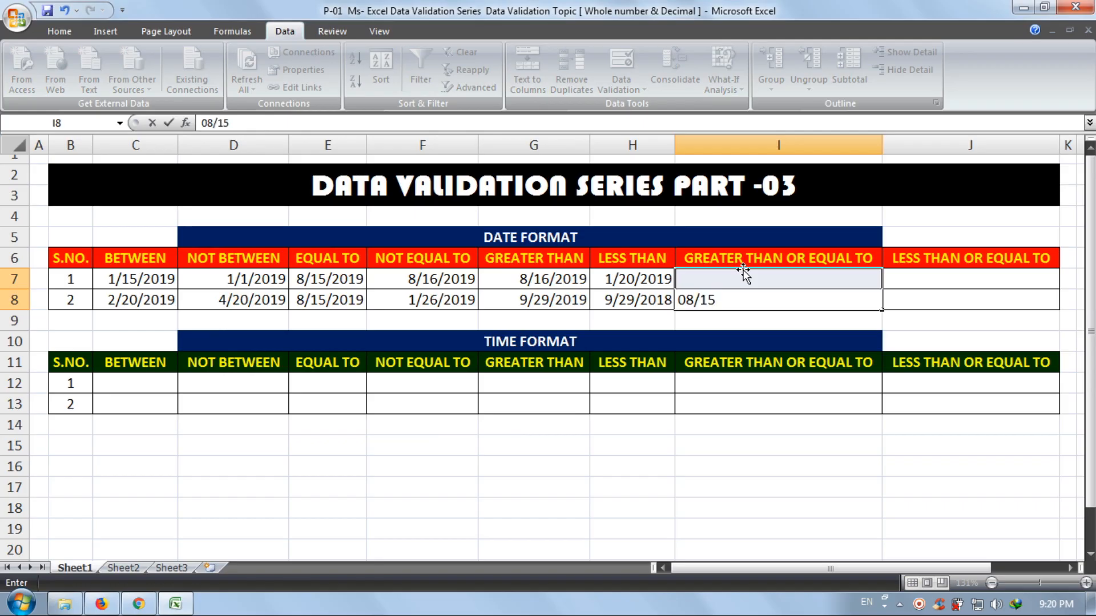
type("/2019")
key("Return")
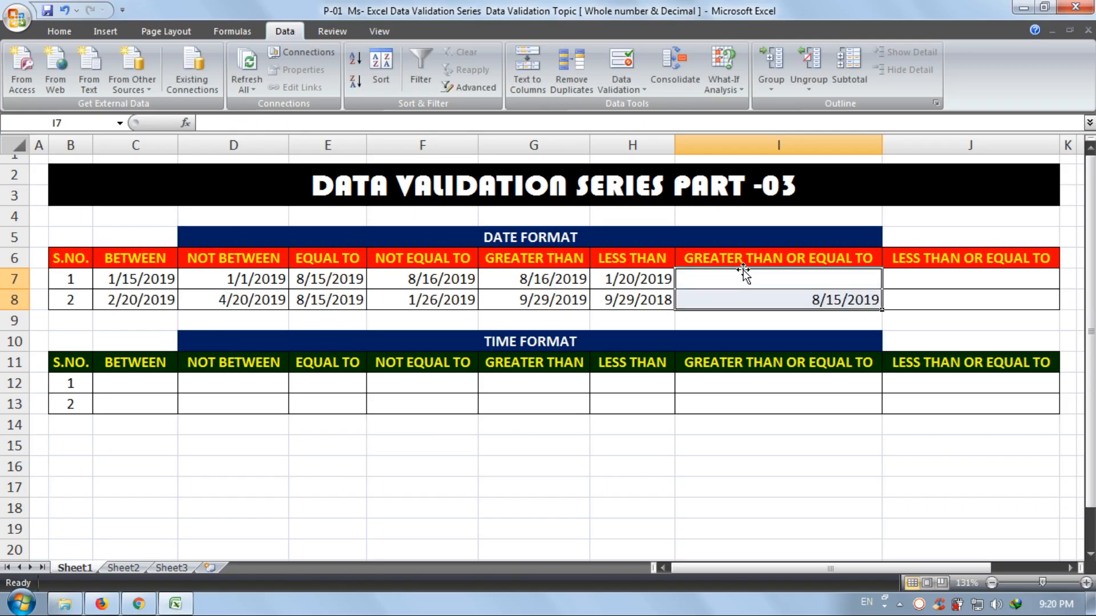
Try to enter 1/20/2019 in I7 to test the greater than or equal to rule
left_click(743, 276)
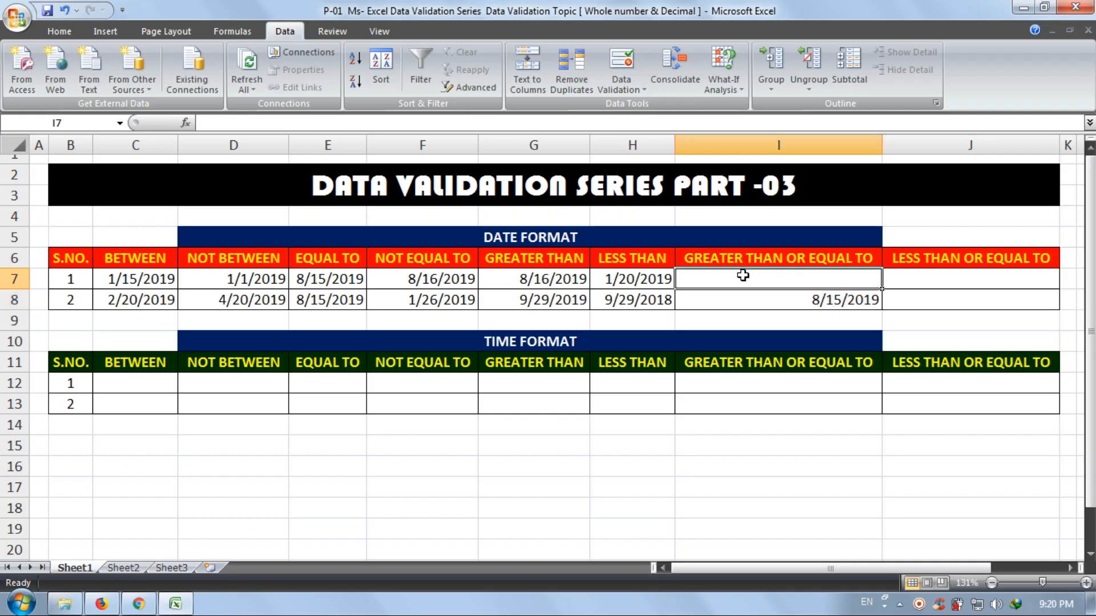
type("1/20/")
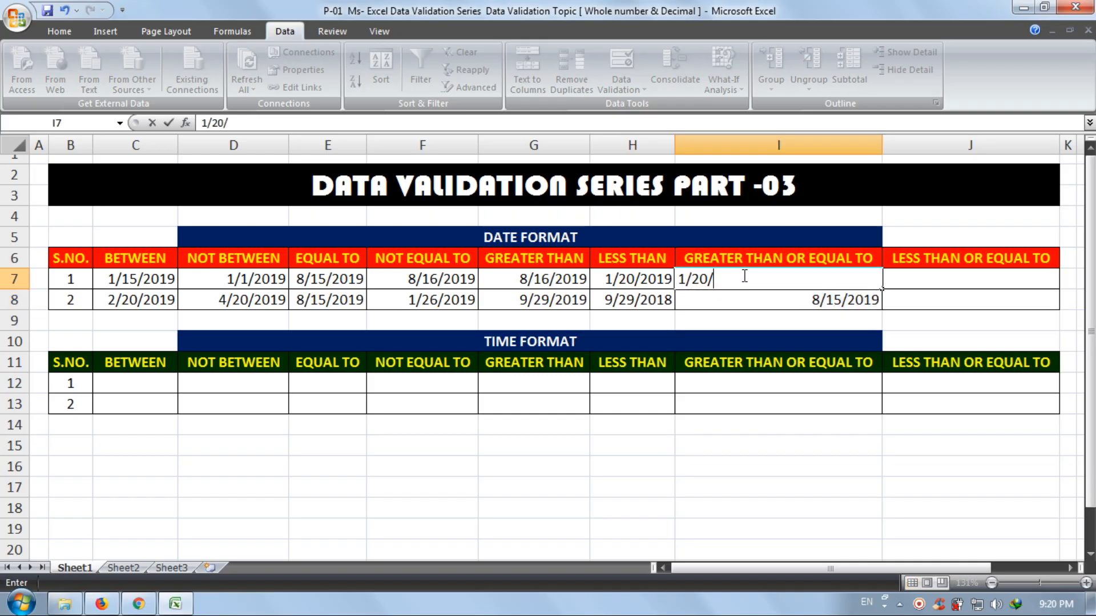
type("2019")
key("Return")
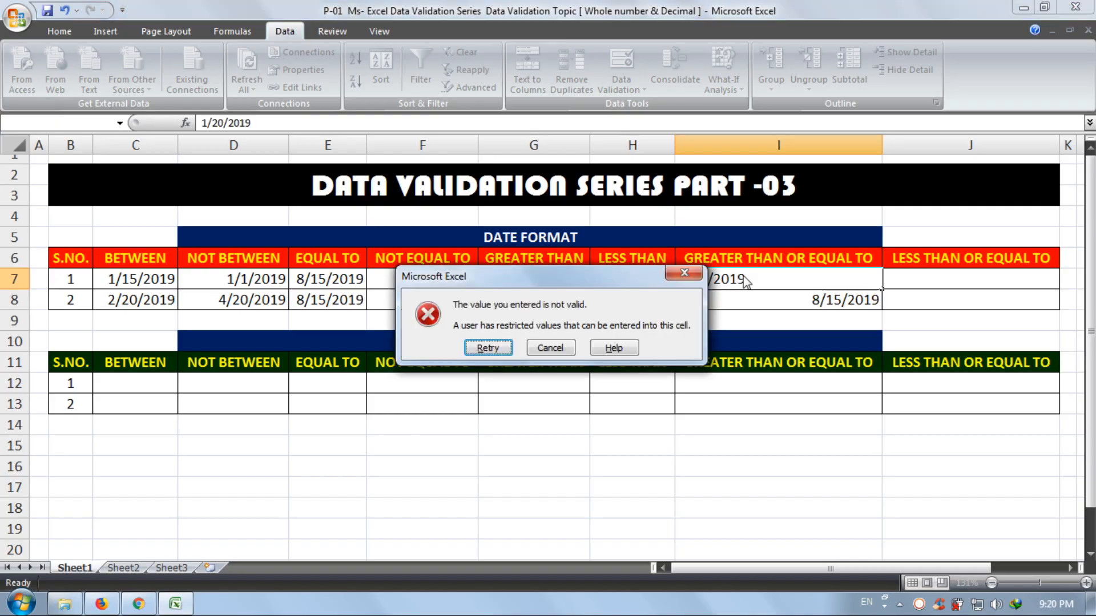
key("Return")
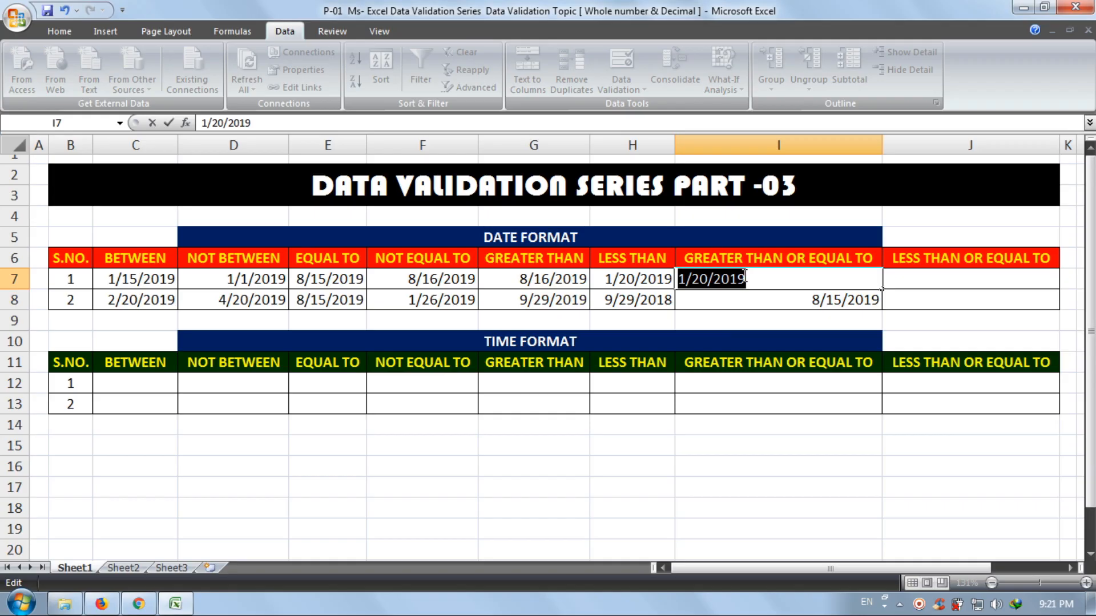
Enter 9/25/2019 in I7 as a date that satisfies the greater than or equal to rule
type("9/")
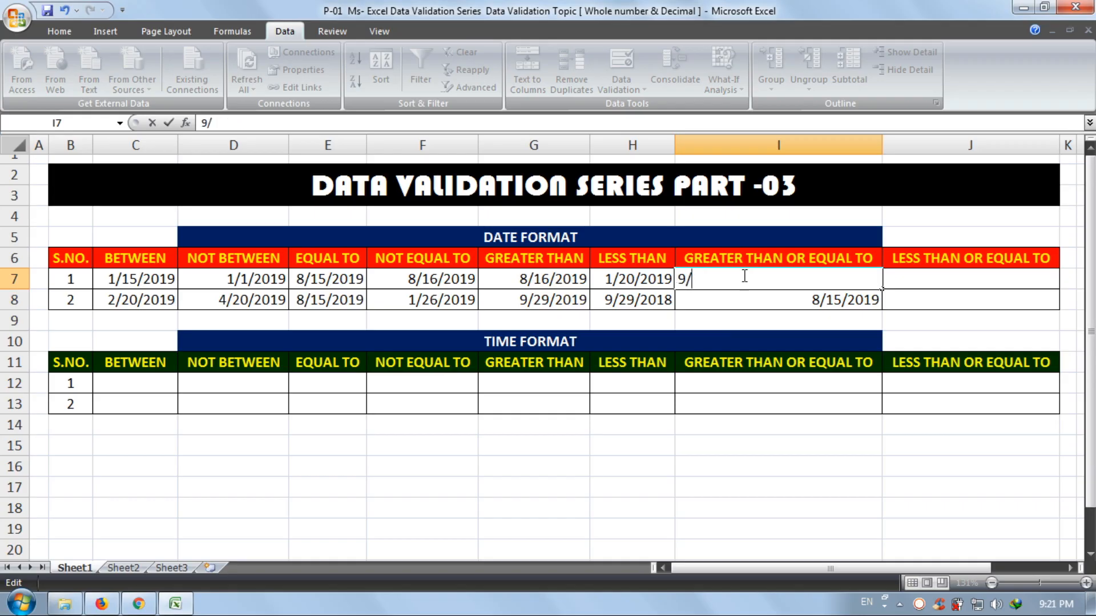
type("25/2019")
key("Return")
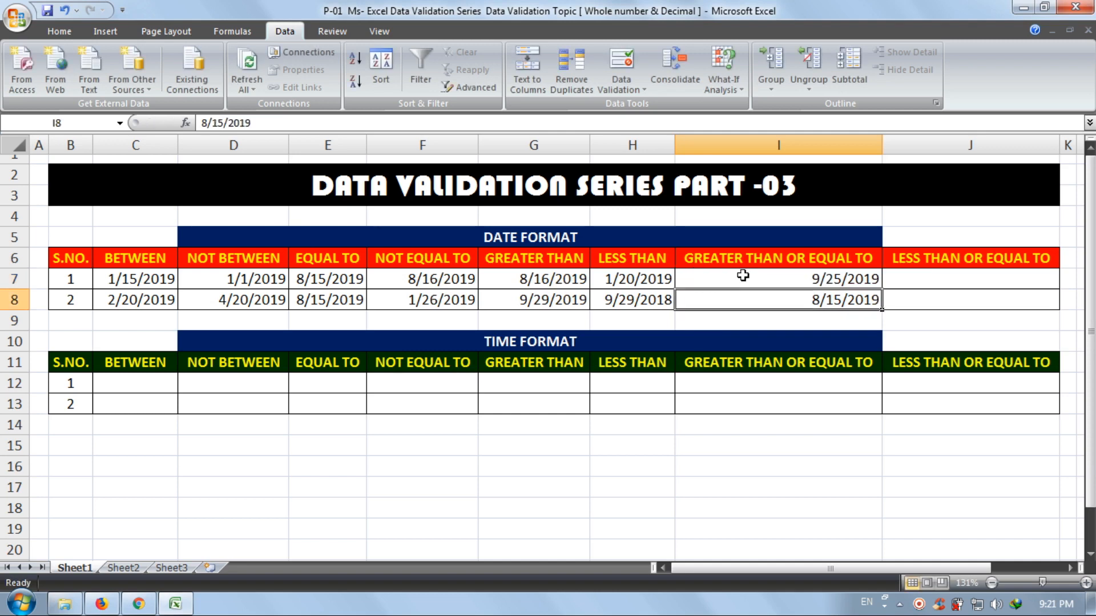
Apply a Date validation rule to J7:J8 that allows only dates less than or equal to 08/15/2019
left_click_drag(905, 277, 906, 297)
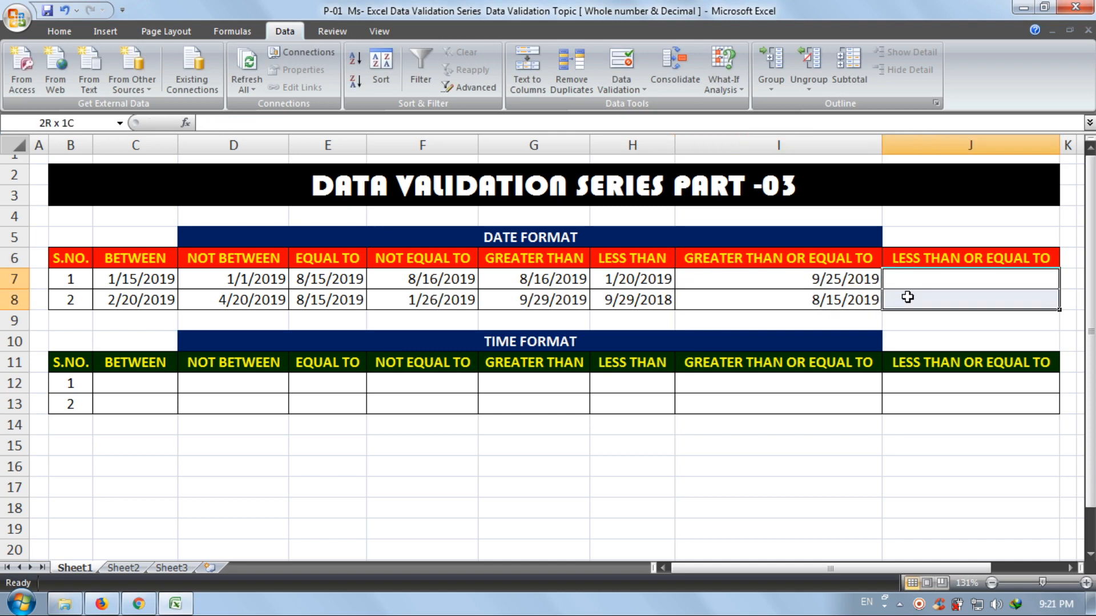
left_click(621, 60)
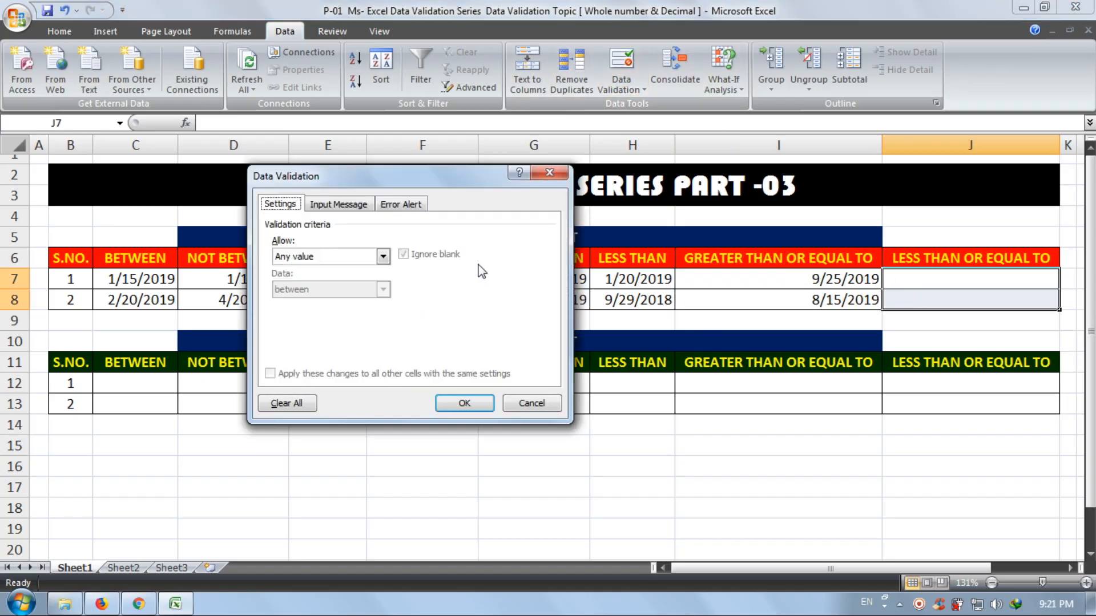
left_click(369, 260)
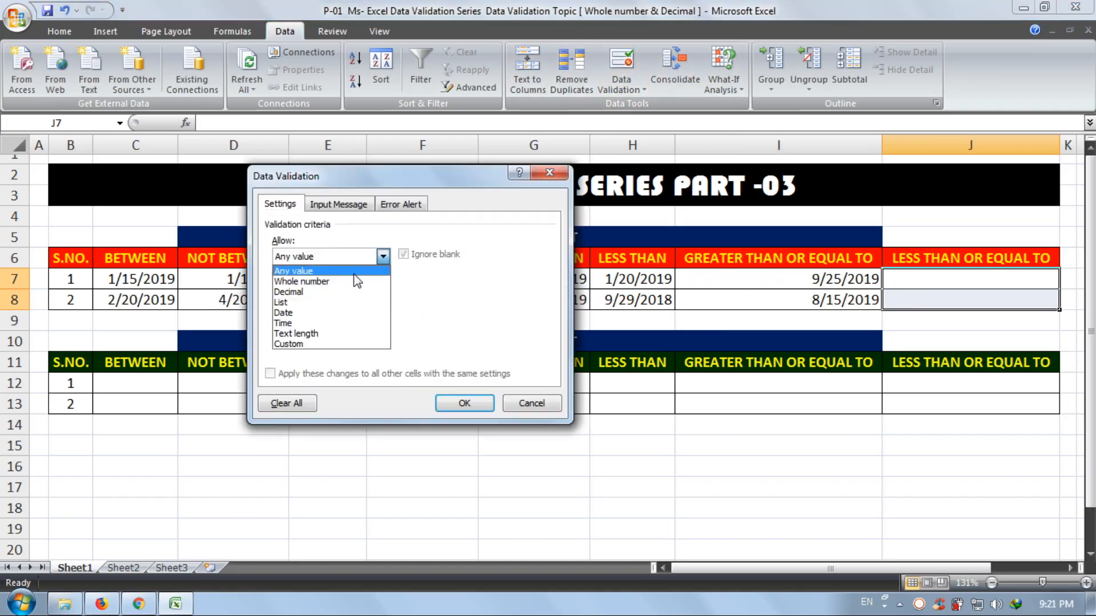
left_click(345, 310)
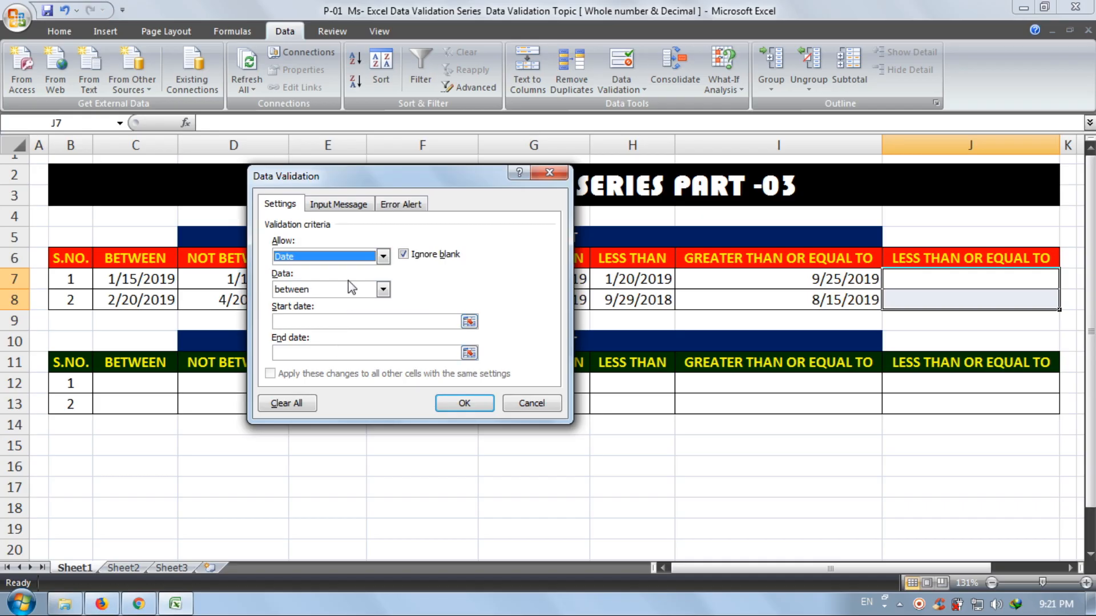
left_click(350, 290)
left_click(343, 377)
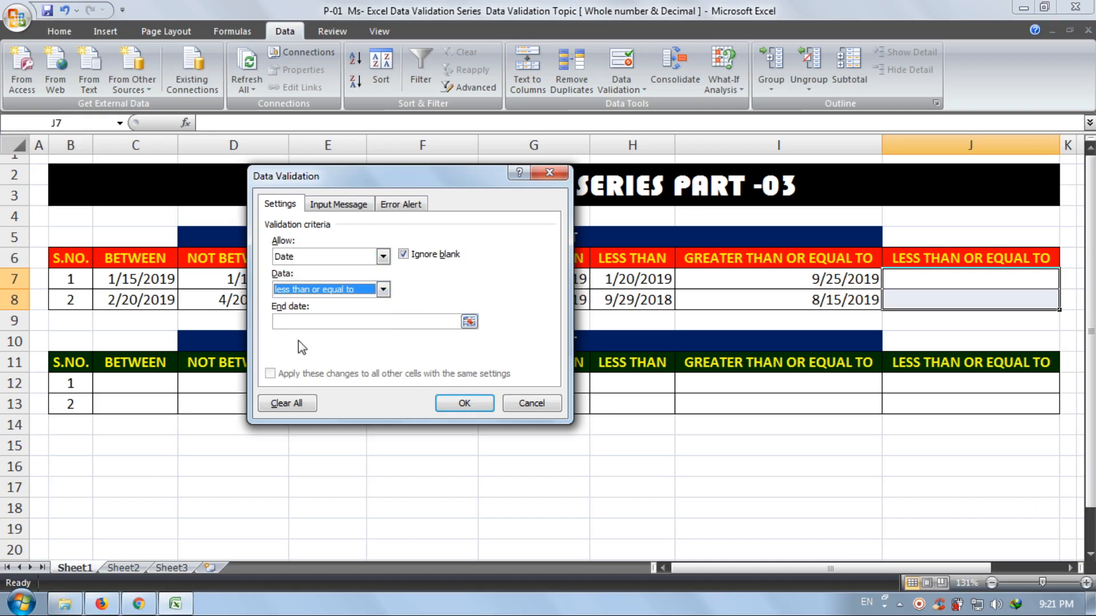
left_click(370, 320)
type("1")
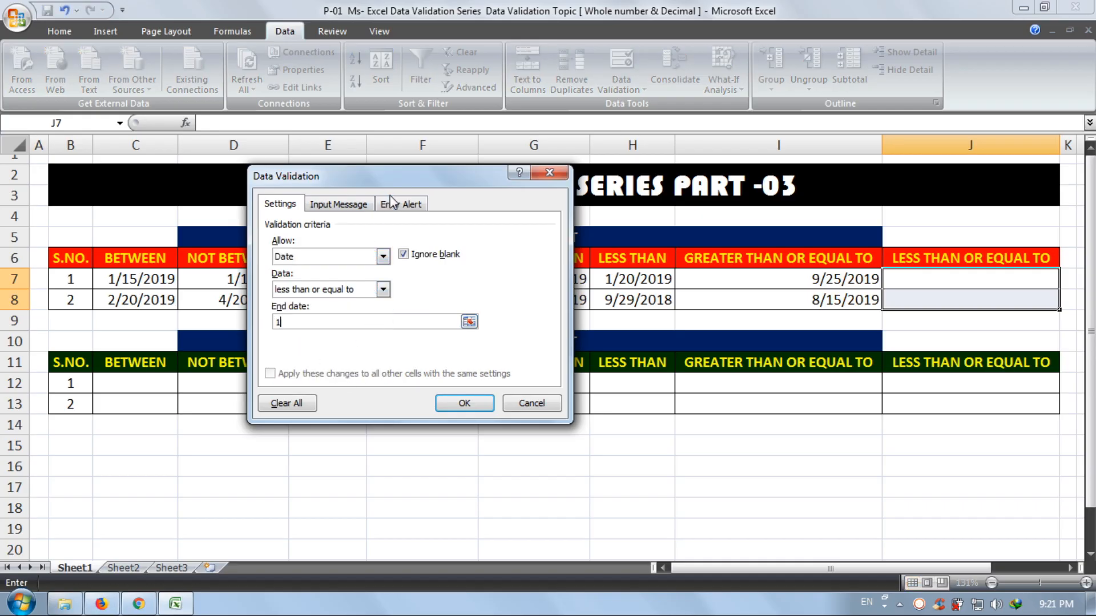
type("5")
key("BackSpace")
key("BackSpace")
type("08/15/2019")
left_click(451, 401)
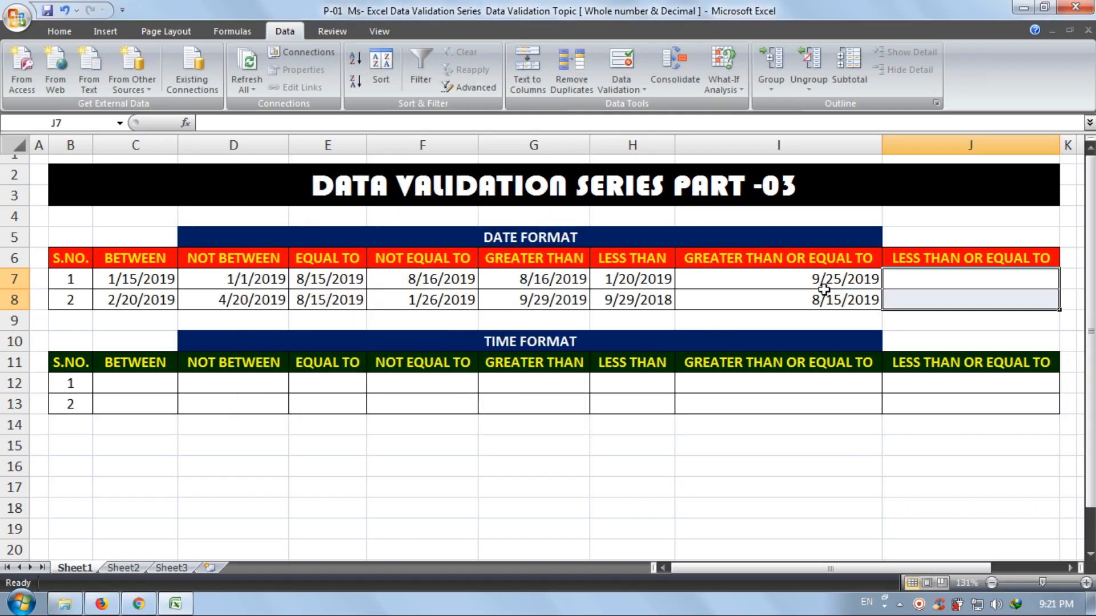
Enter 08/15/2019 in J7 to test the boundary date of the less than or equal to rule
left_click(913, 288)
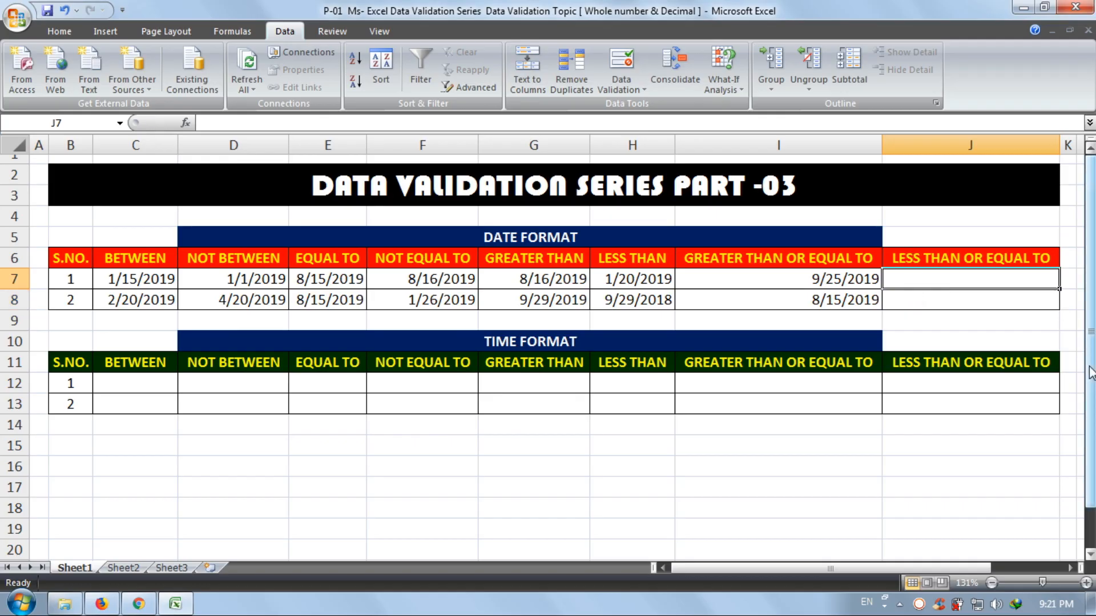
type("15")
key("BackSpace")
key("BackSpace")
type("08")
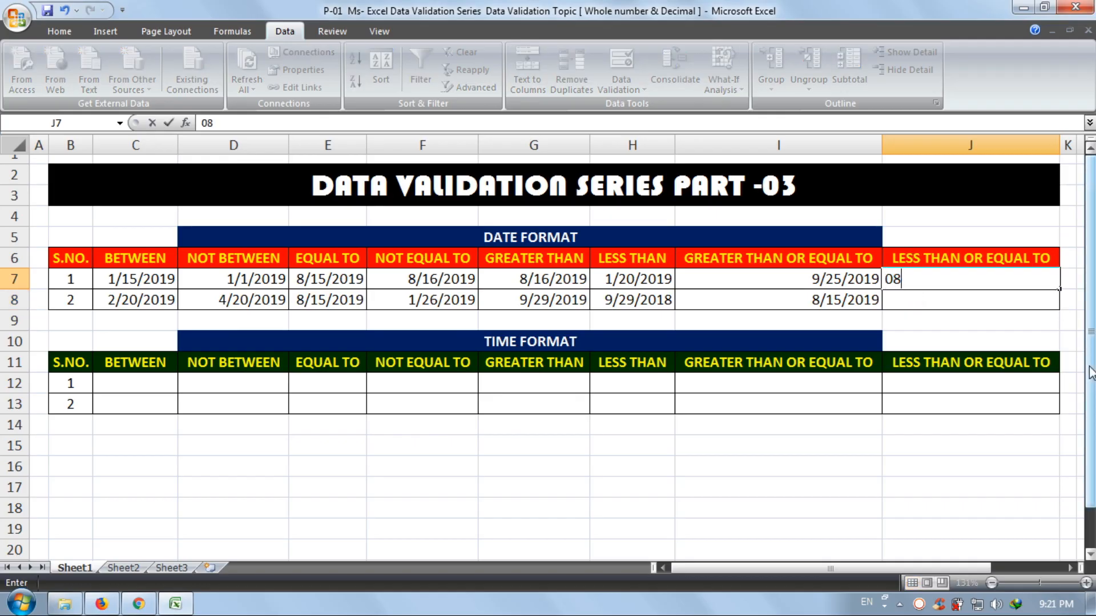
type("/15/20")
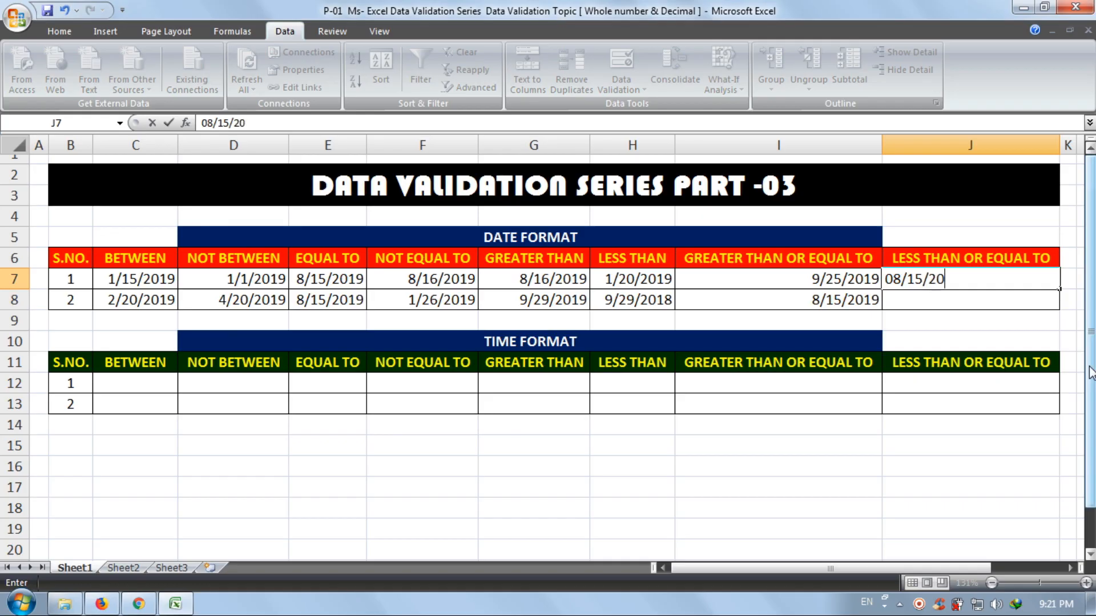
type("19")
key("Return")
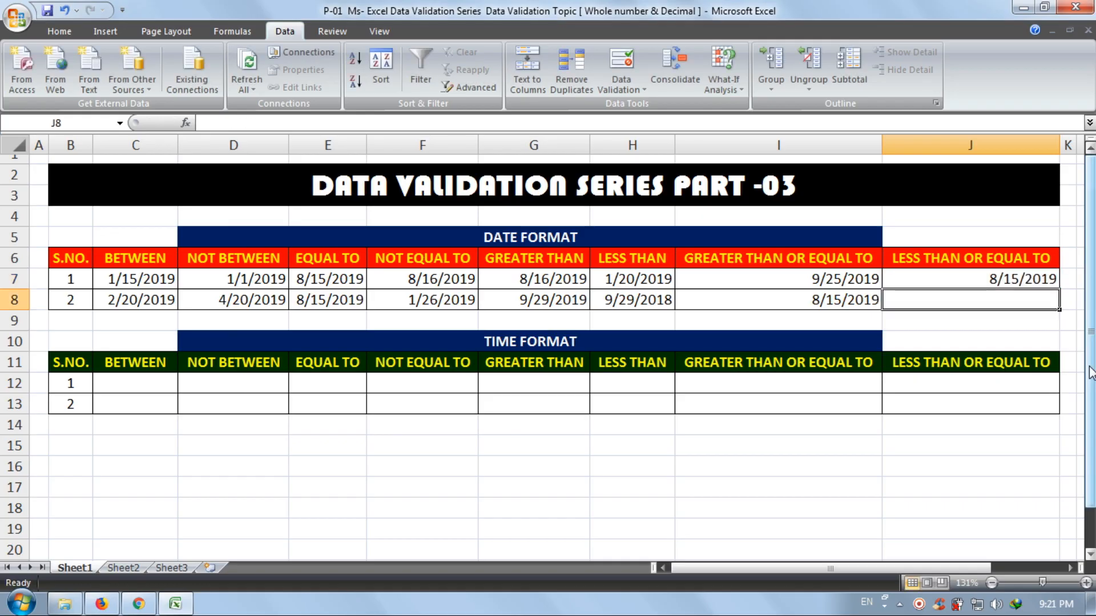
Try to enter 08/16/2019 in J8 to test a date just past the less than or equal to limit
type("08/16")
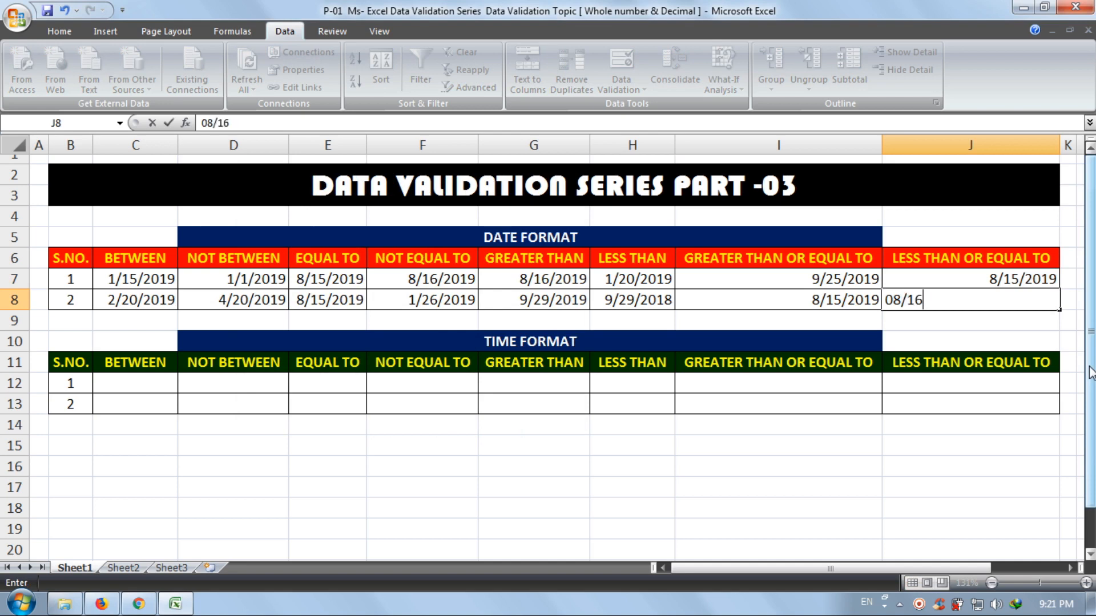
type("/2019")
key("Return")
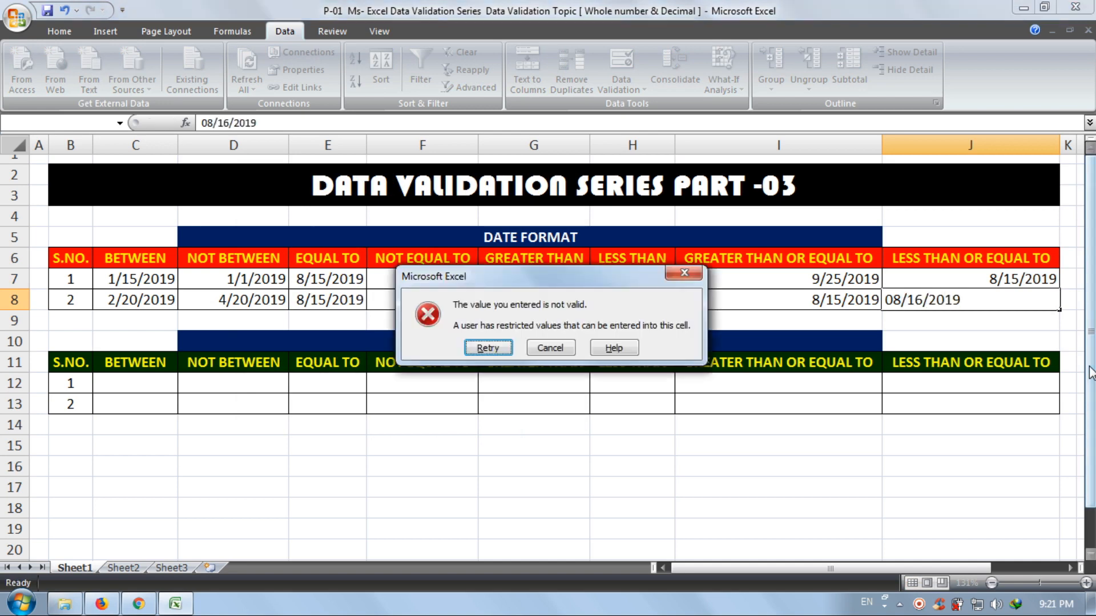
key("Return")
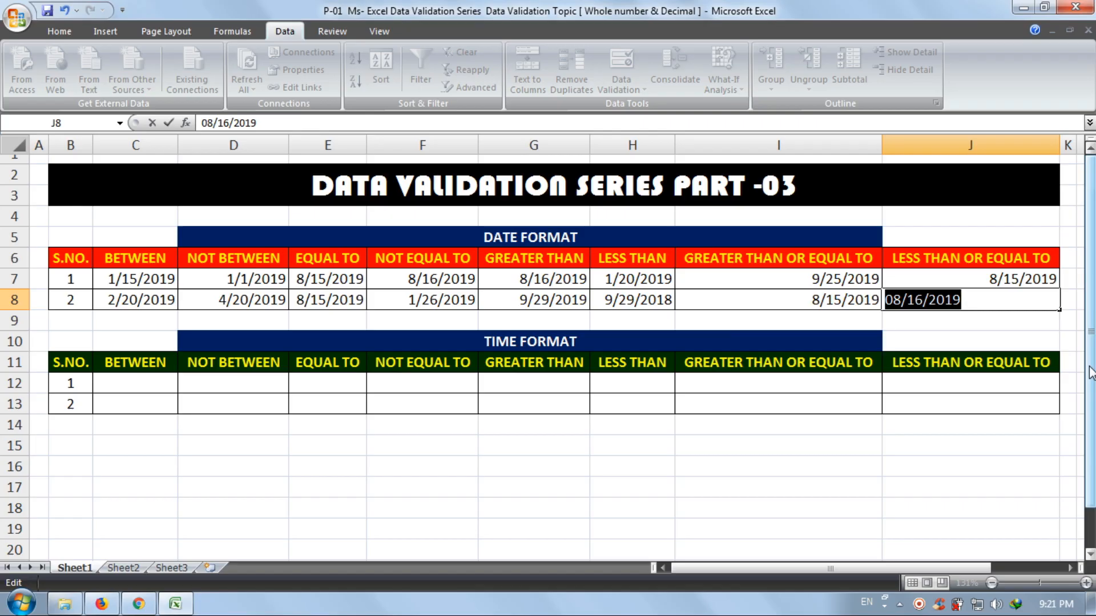
Try to enter 9/20/2019 in J8 as another date beyond the allowed limit
type("9/")
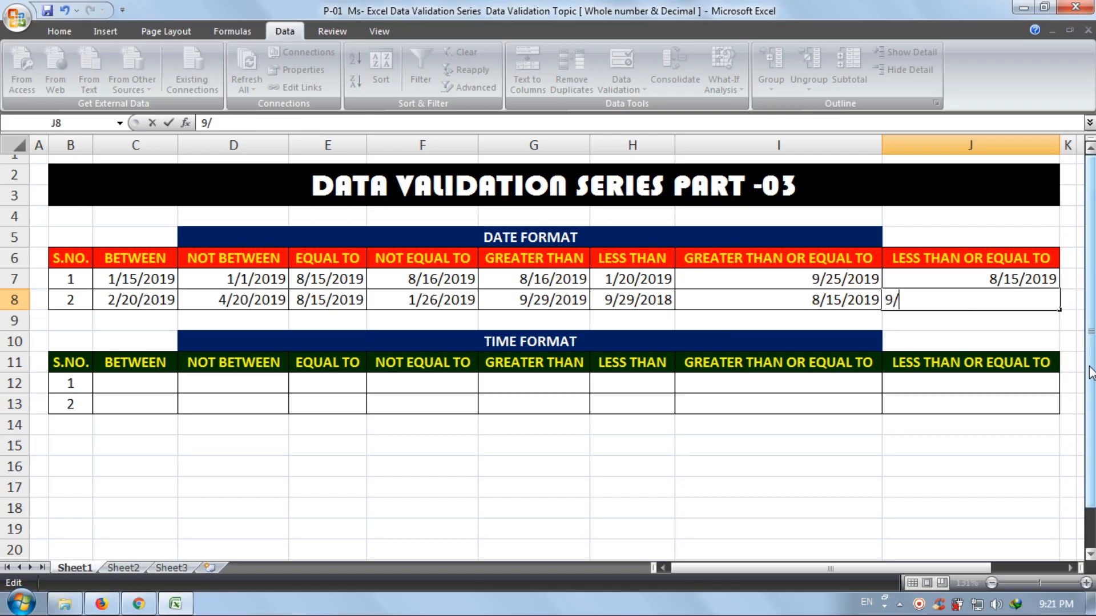
type("20/2019")
key("Return")
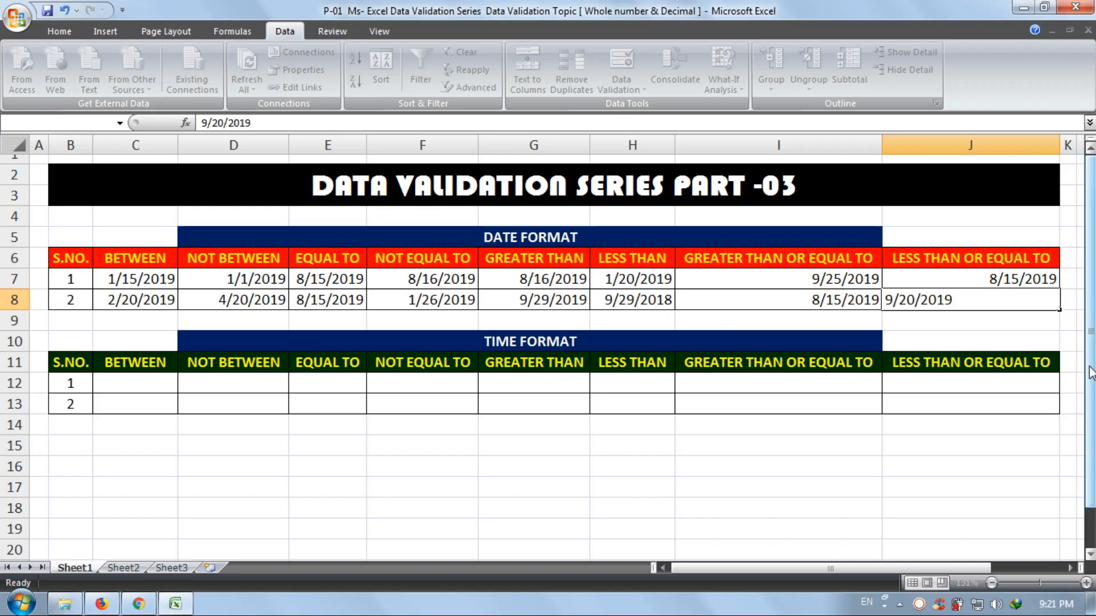
key("Return")
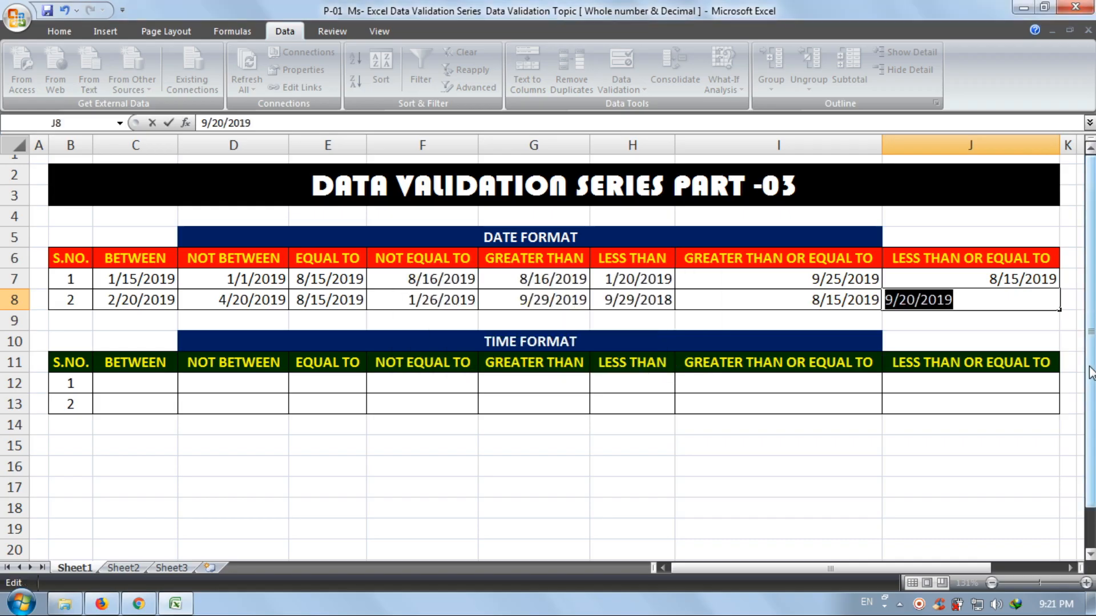
Change the year of the date in J8 to 2017 so that 9/20/2017 is entered
left_click(970, 307)
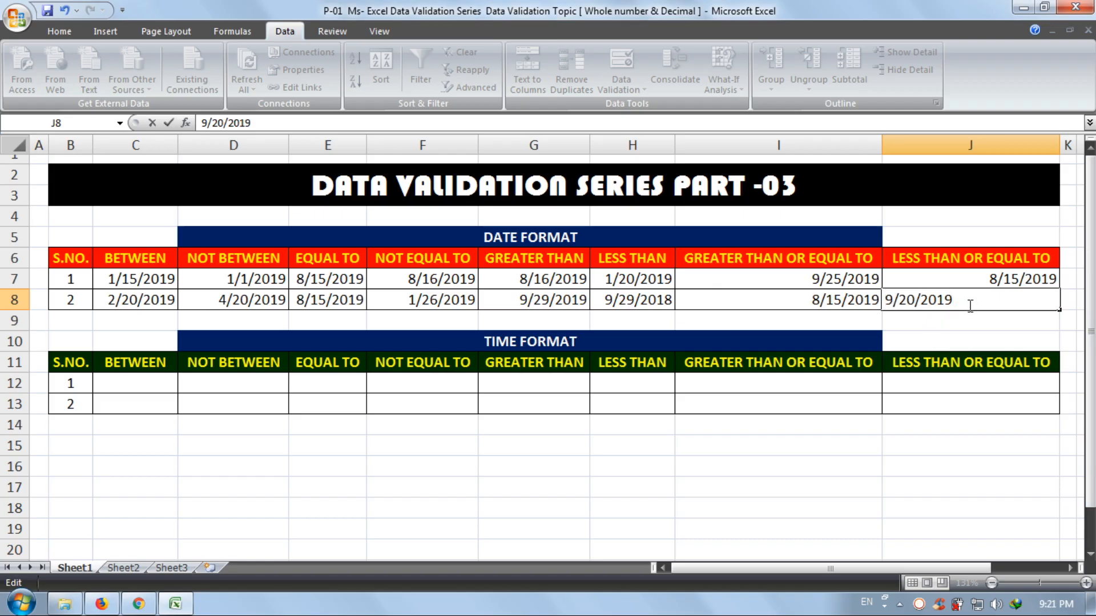
key("BackSpace")
type("7")
key("Return")
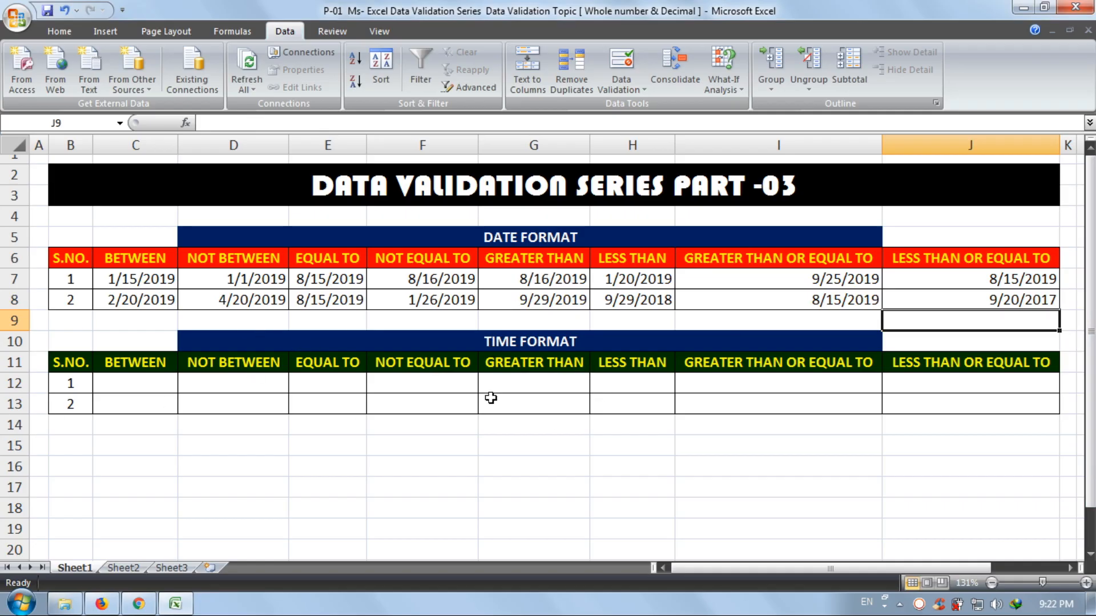
Start a data validation rule for C12:C13 that allows Time values with the between condition
left_click(486, 434)
left_click_drag(111, 383, 116, 403)
left_click(628, 58)
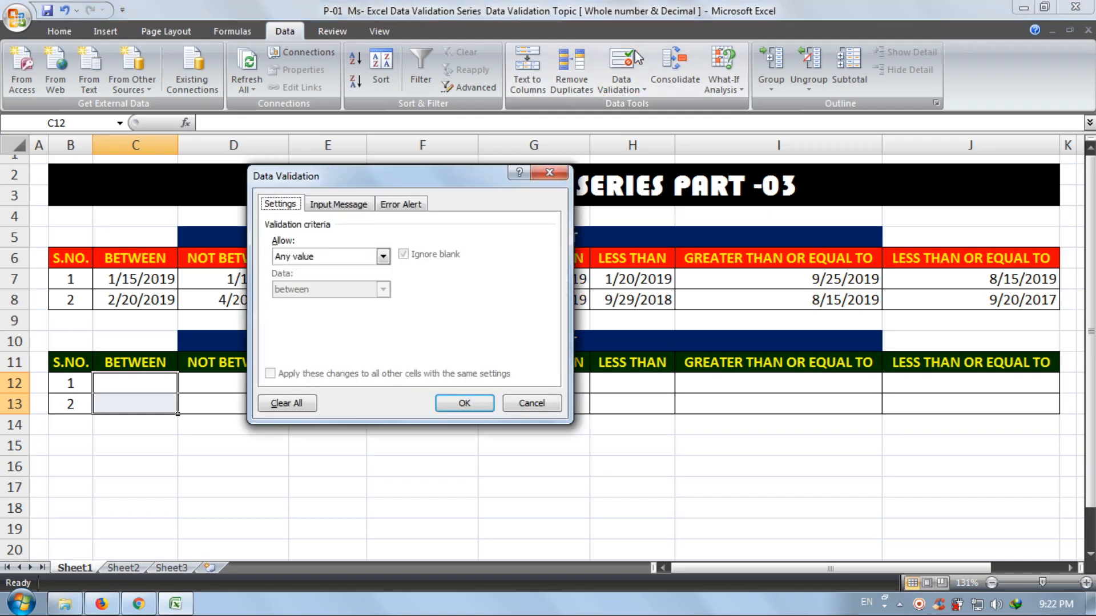
left_click_drag(402, 177, 881, 135)
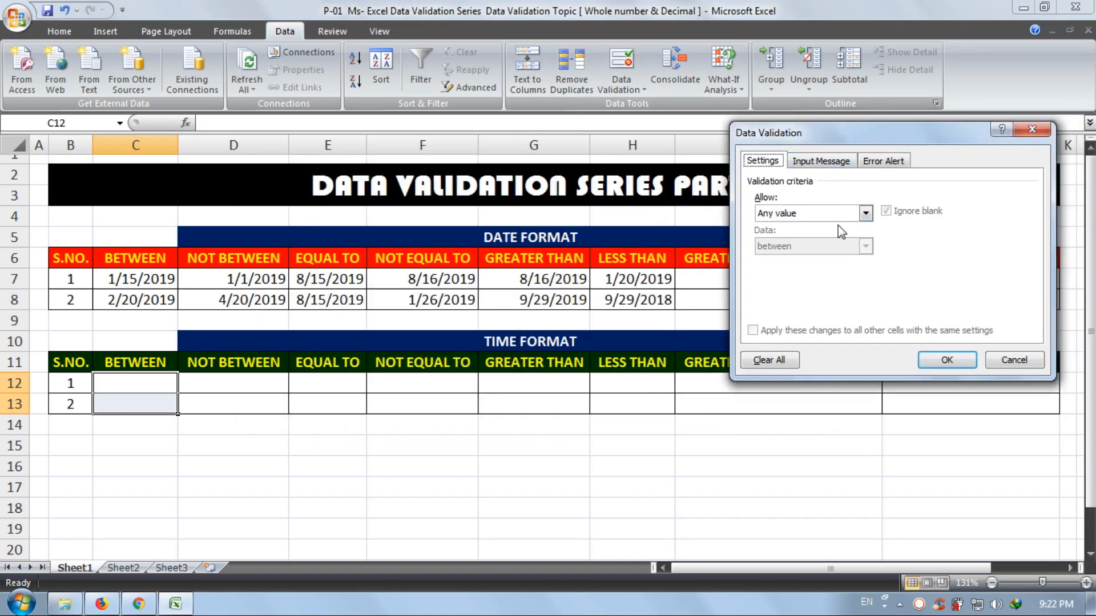
left_click(866, 213)
left_click(819, 280)
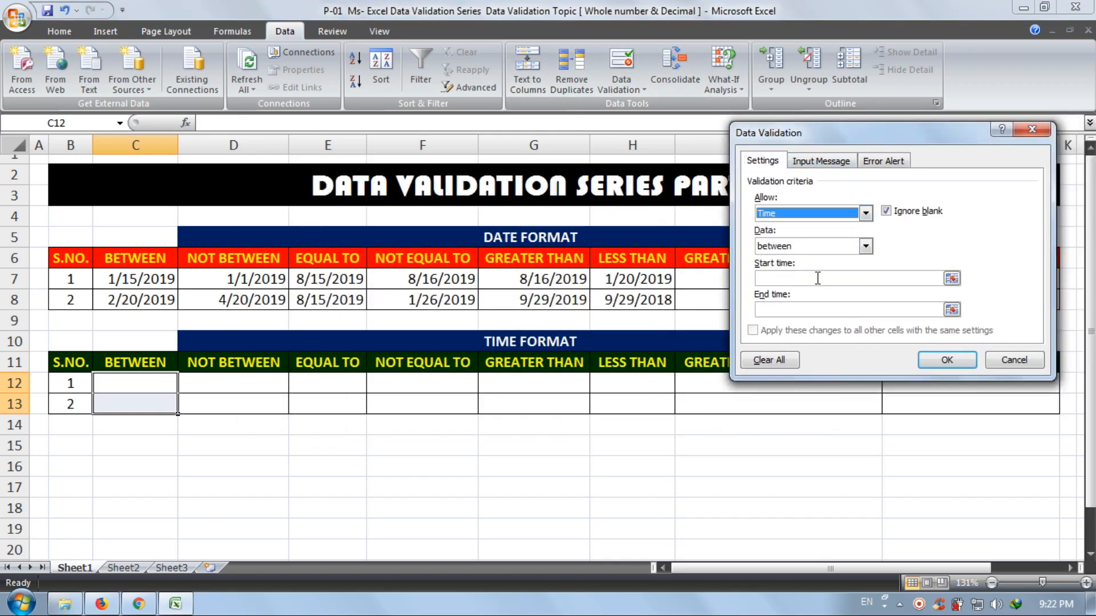
left_click(816, 247)
left_click(805, 261)
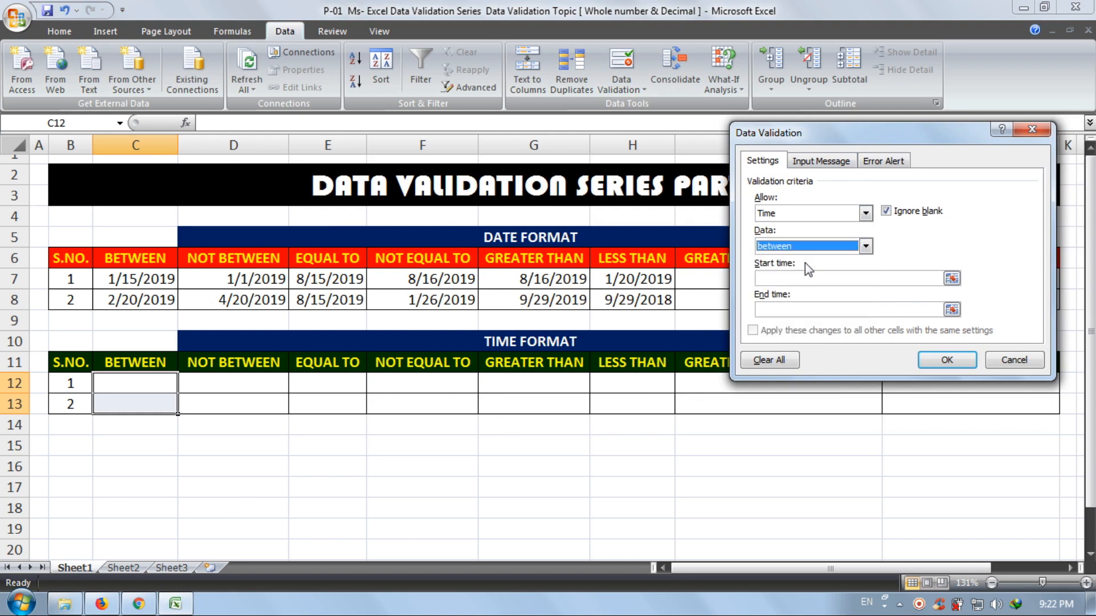
Set the rule's start time to 8:00:00 and end time to 10:00:00, and apply it to C12:C13
left_click(779, 278)
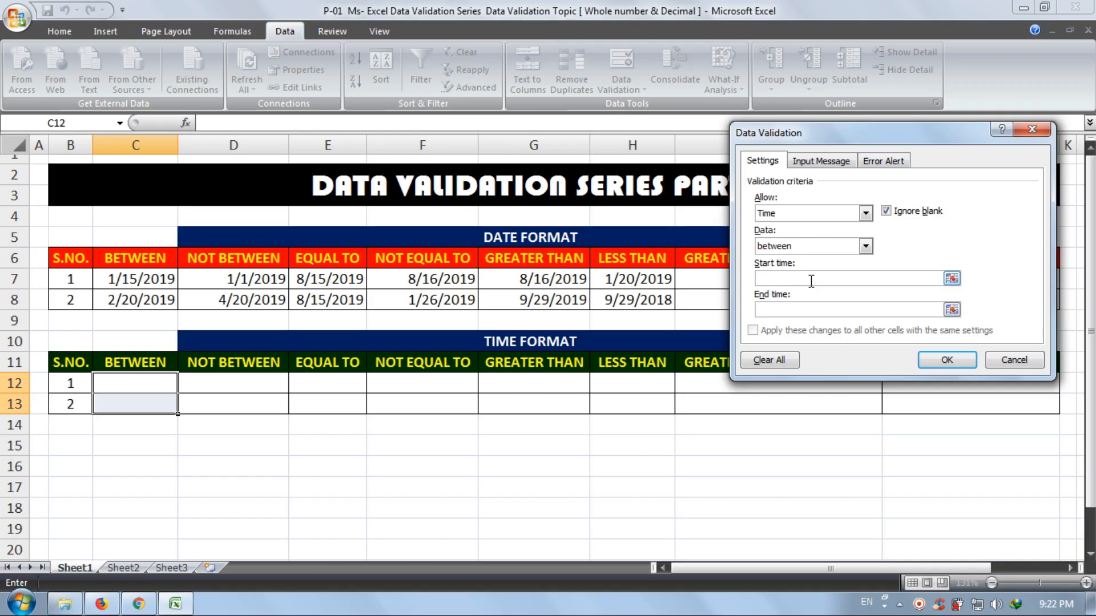
type("8:00:00")
left_click(787, 310)
type("10:00:00")
left_click(828, 161)
left_click(882, 162)
left_click(847, 162)
left_click(883, 161)
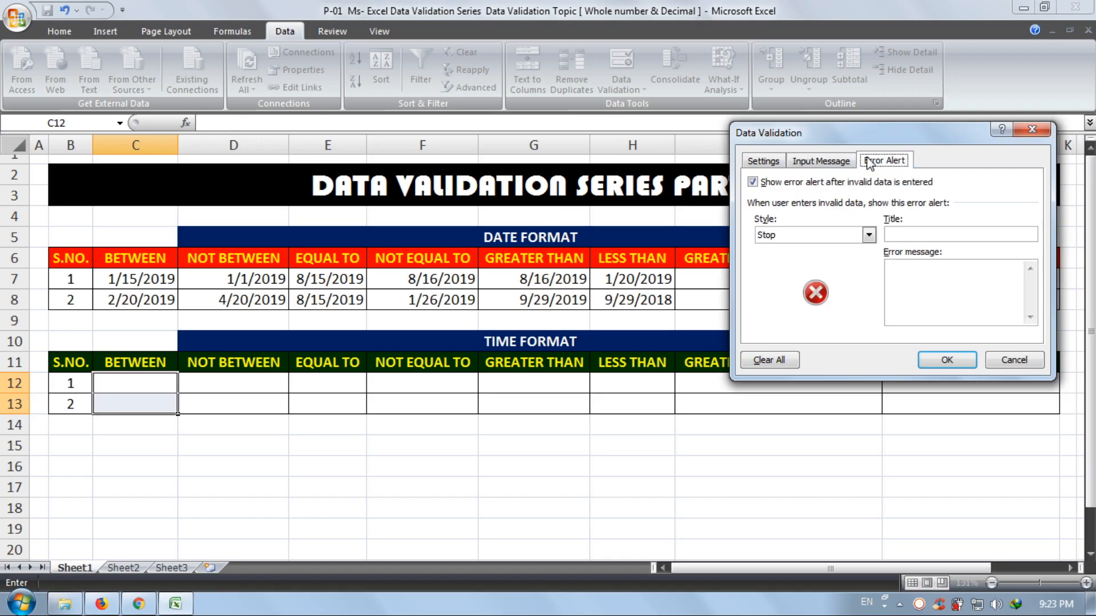
left_click(759, 162)
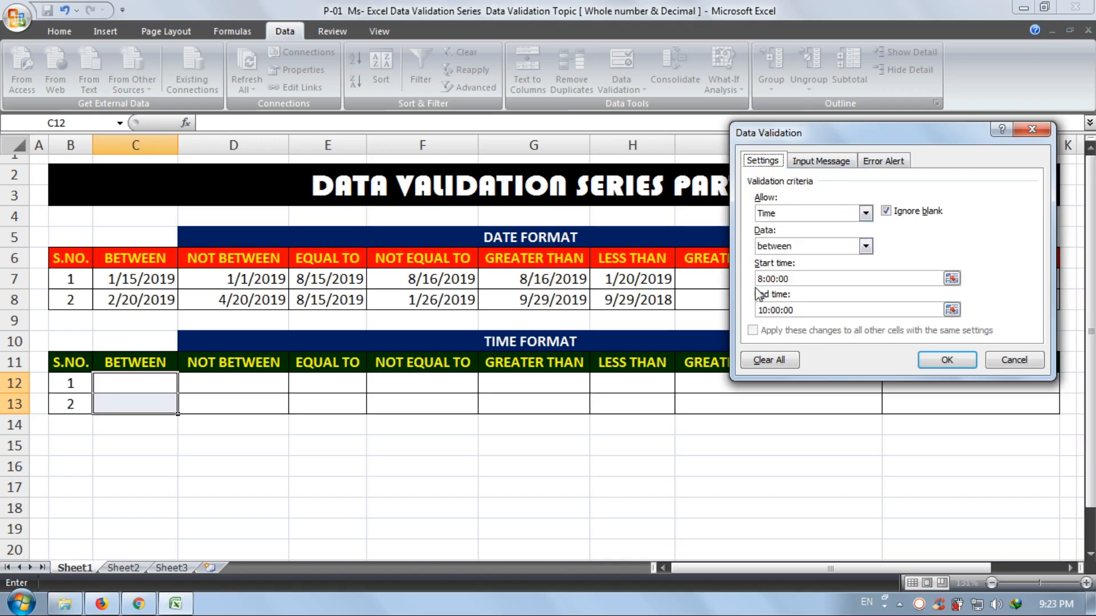
left_click(963, 365)
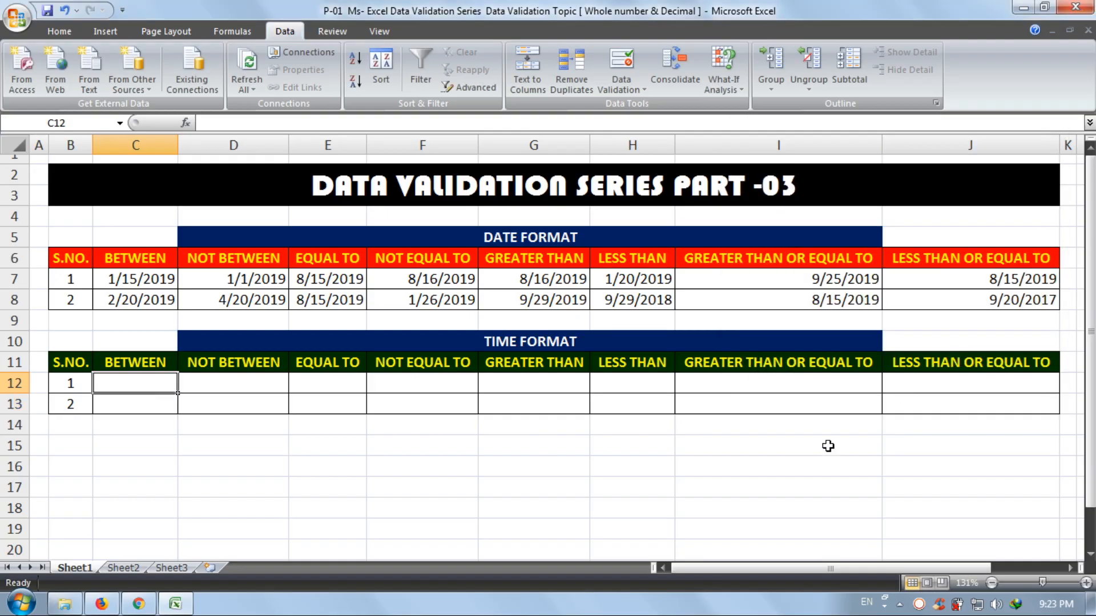
Enter 8:00 in C12 and replace it with 8:30 to test the time between rule
type("8:00")
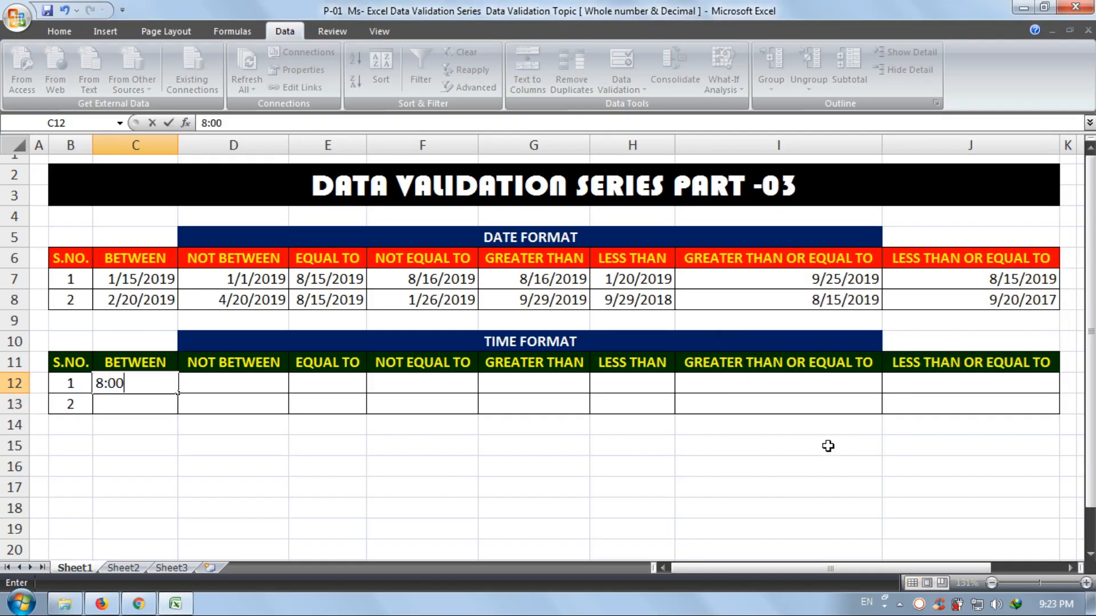
key("Return")
key("Up")
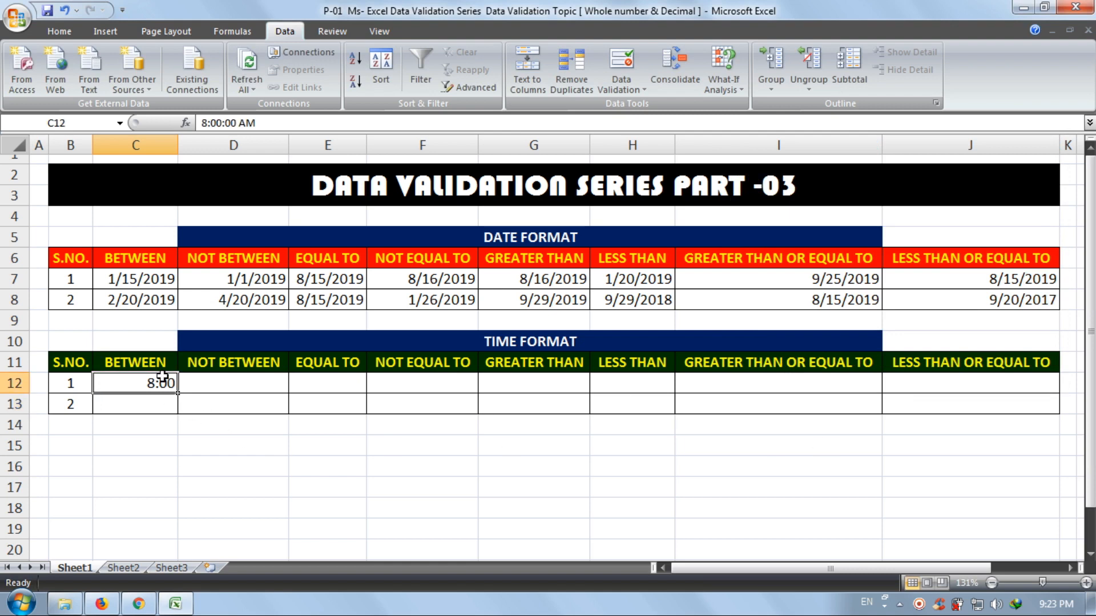
type("8:30")
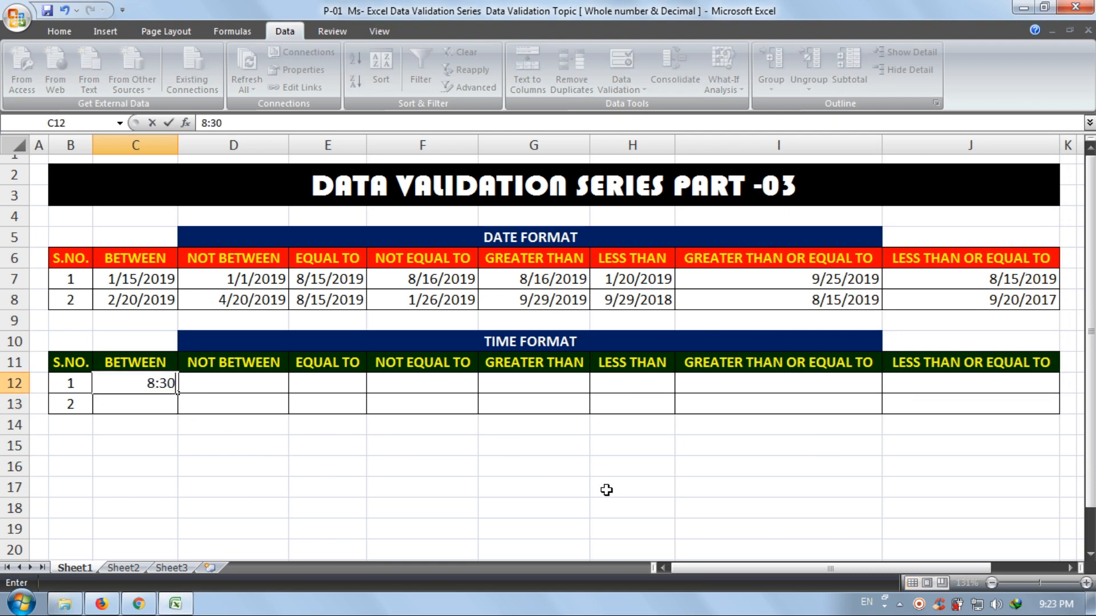
key("Return")
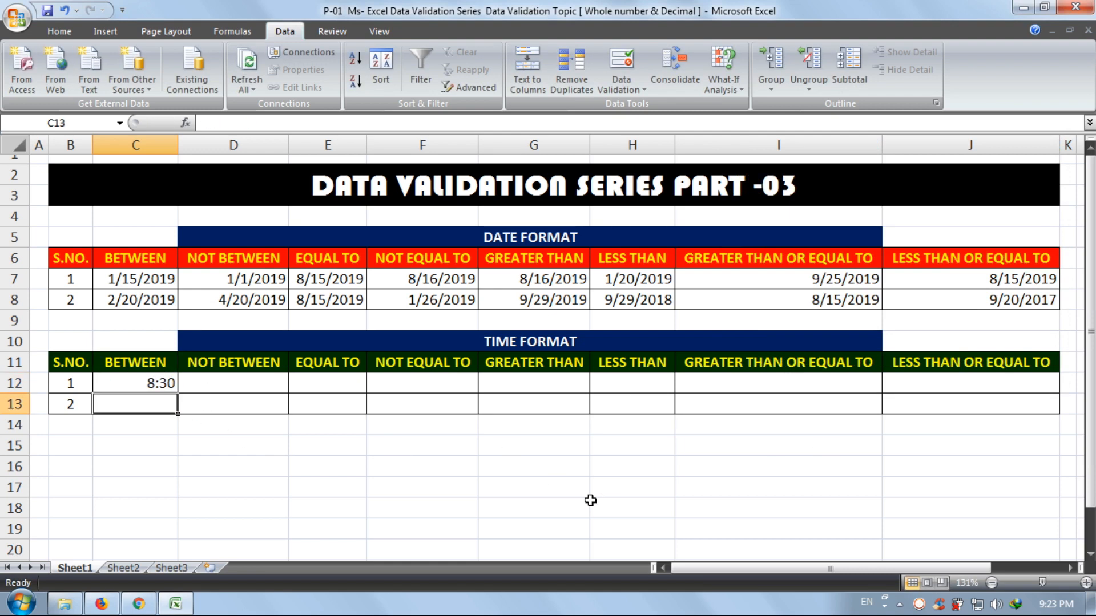
Try to enter 10:30 in C12 to test a time outside the allowed range
left_click(156, 384)
type("10:30")
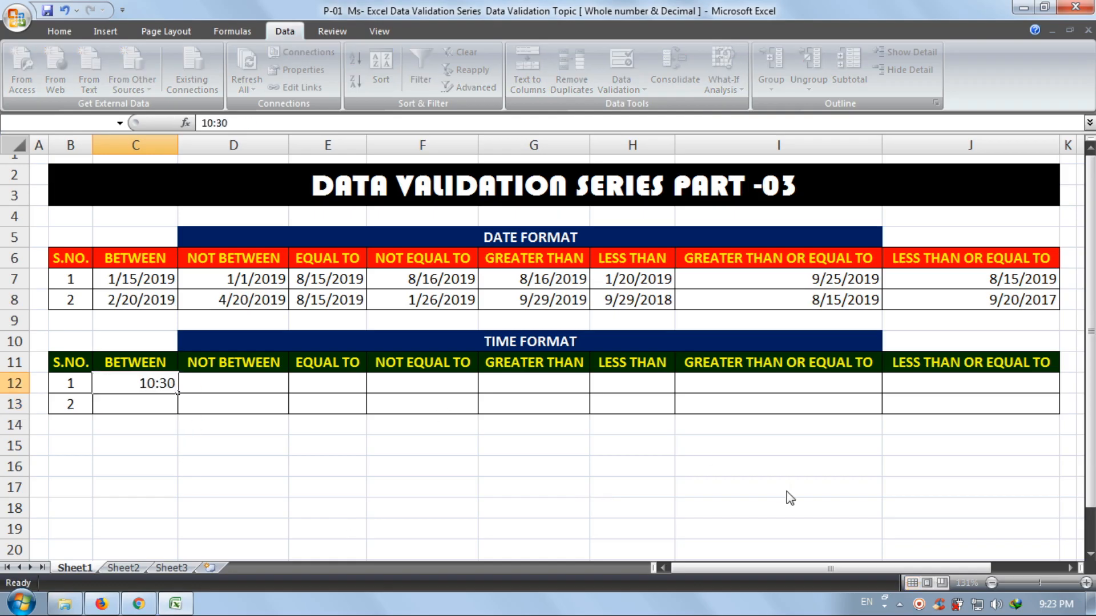
key("Return")
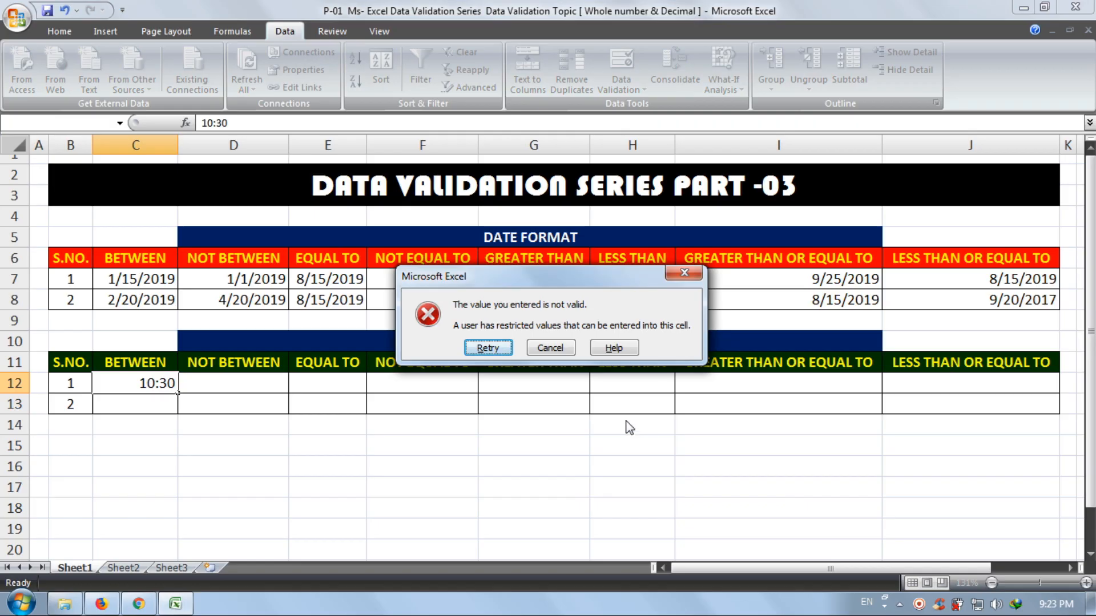
left_click(495, 350)
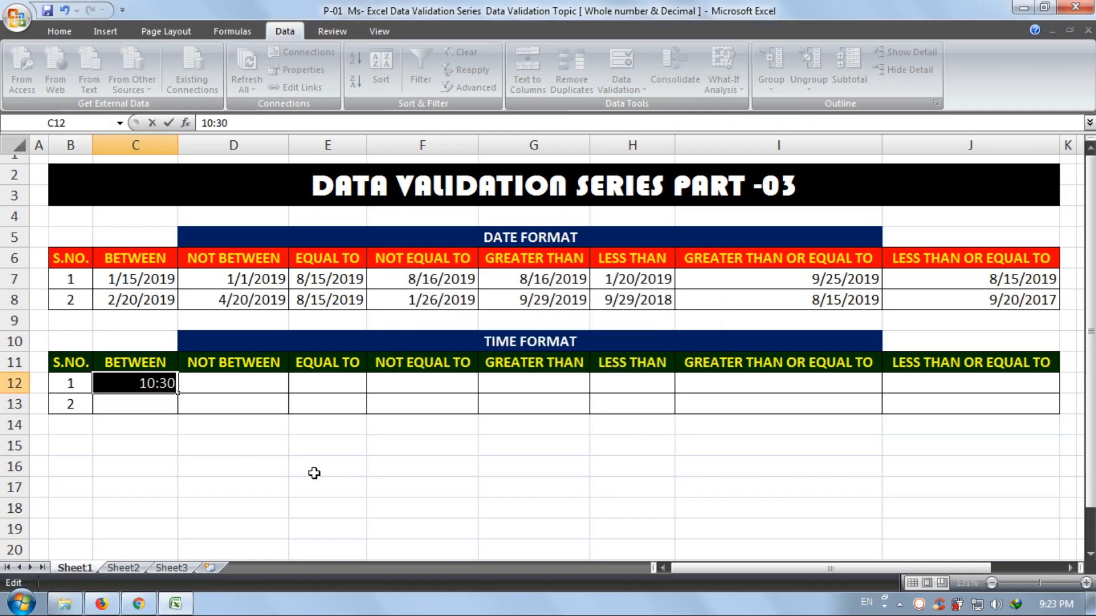
Enter 9:15:55 in C12 as a time within the allowed range and check the stored value
type("9:")
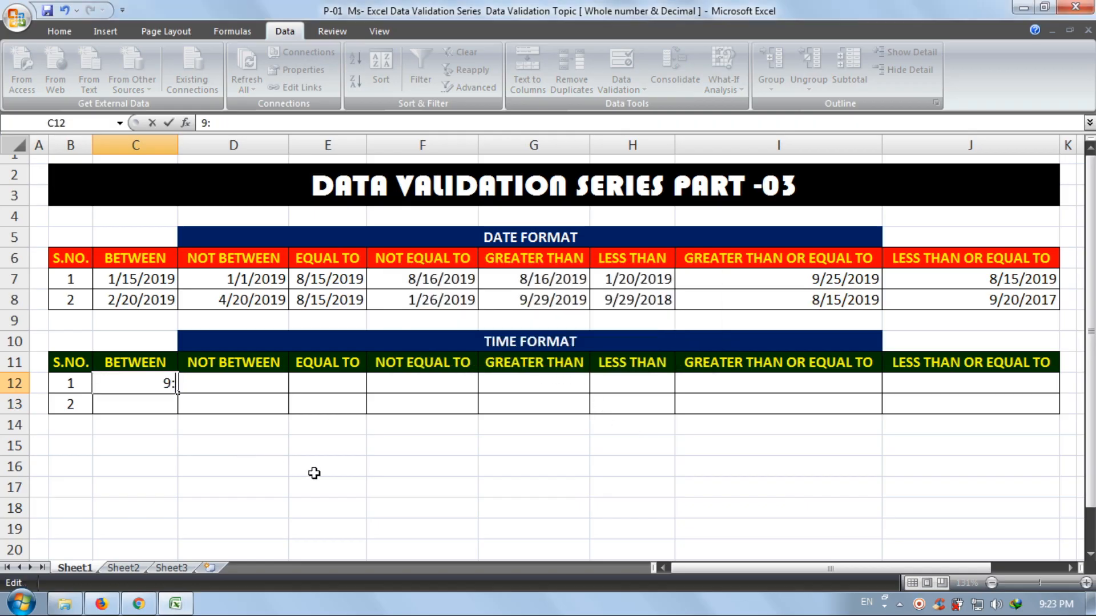
type("15:55")
key("Return")
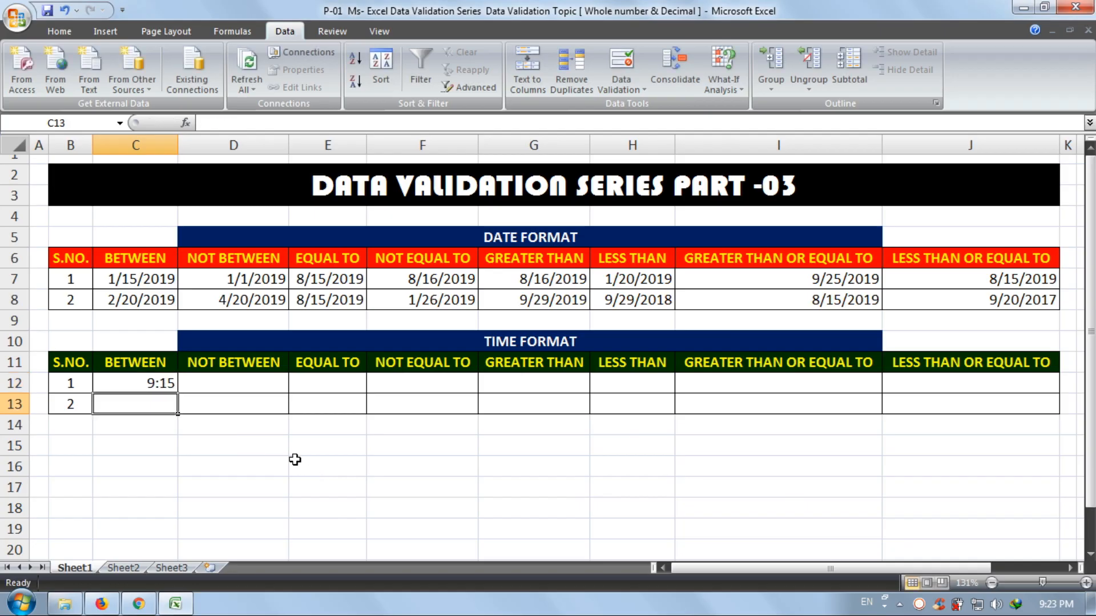
left_click(146, 382)
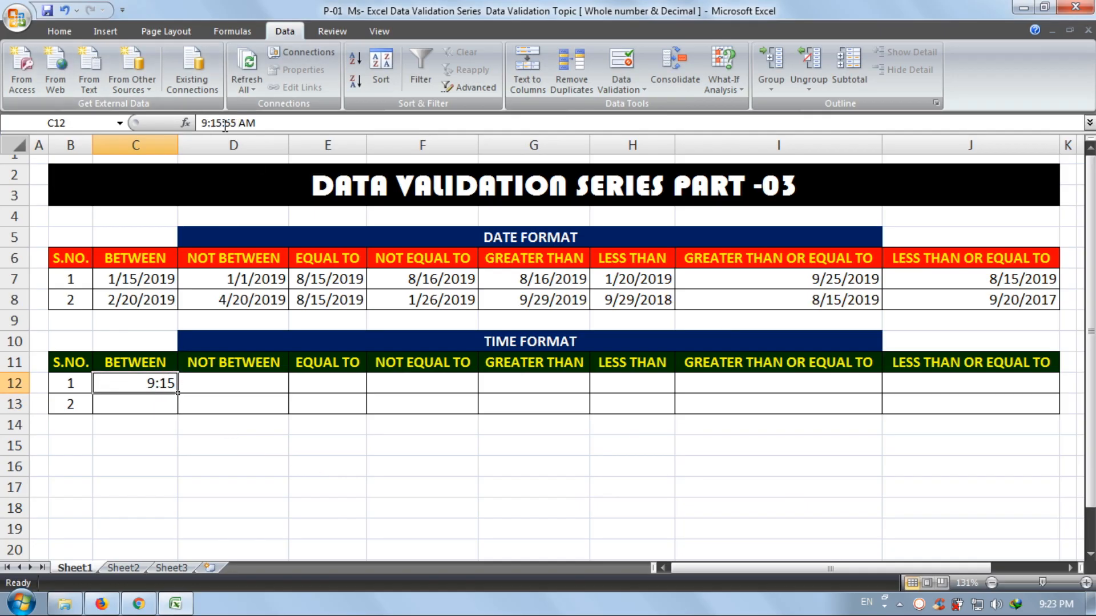
Enter 8:44:20 in C13 as a second time within the range and check the stored value
left_click(144, 404)
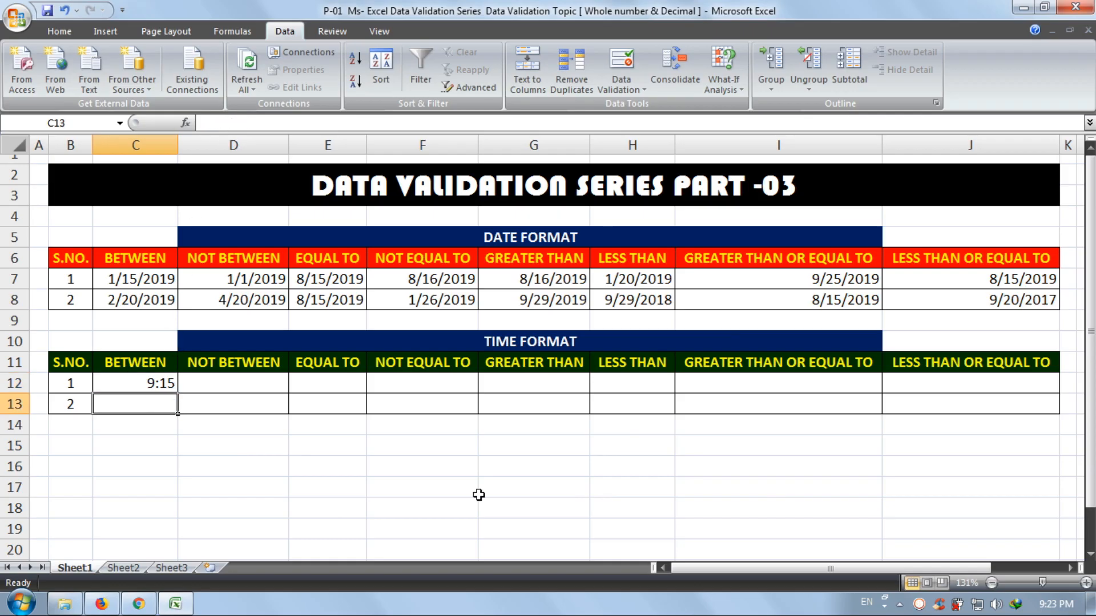
type("8:")
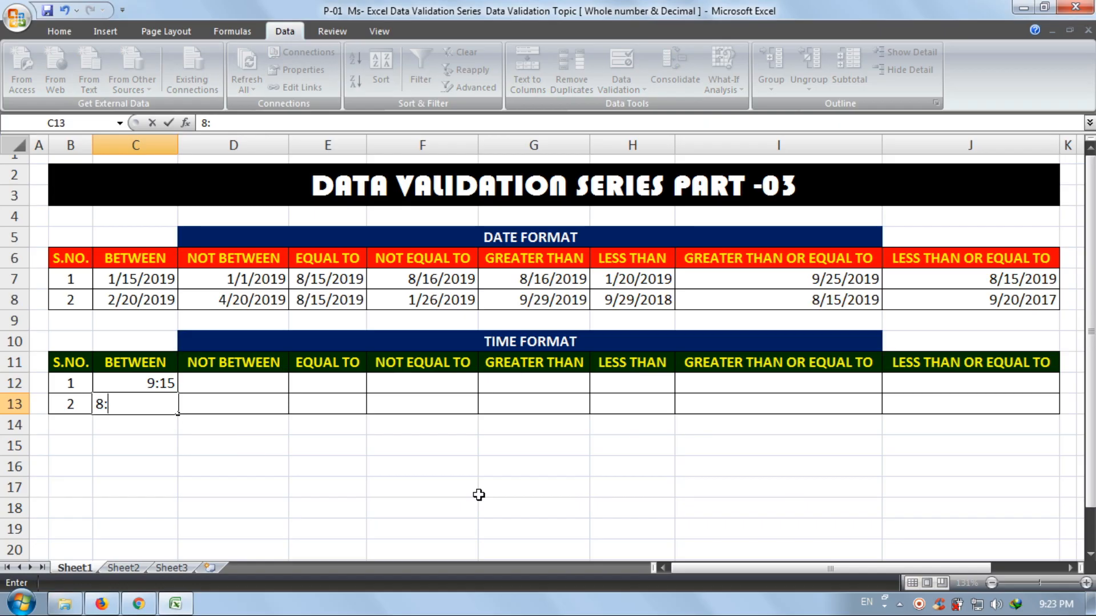
type("44:20")
key("Return")
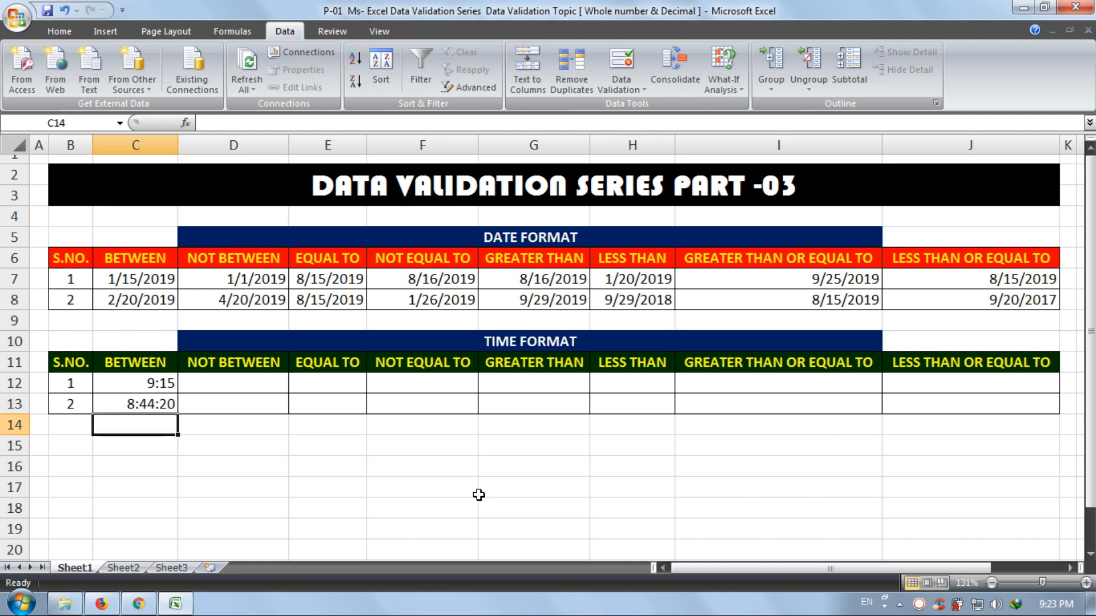
left_click(140, 408)
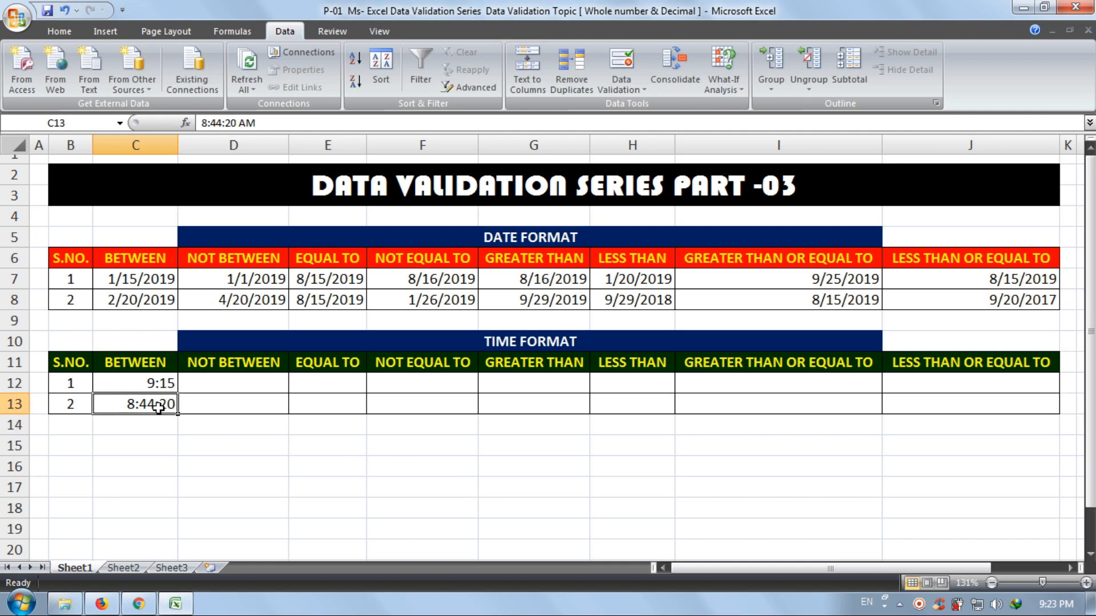
Apply the Time number format to C12:C13 and clear the test times from both cells
left_click_drag(115, 383, 128, 404)
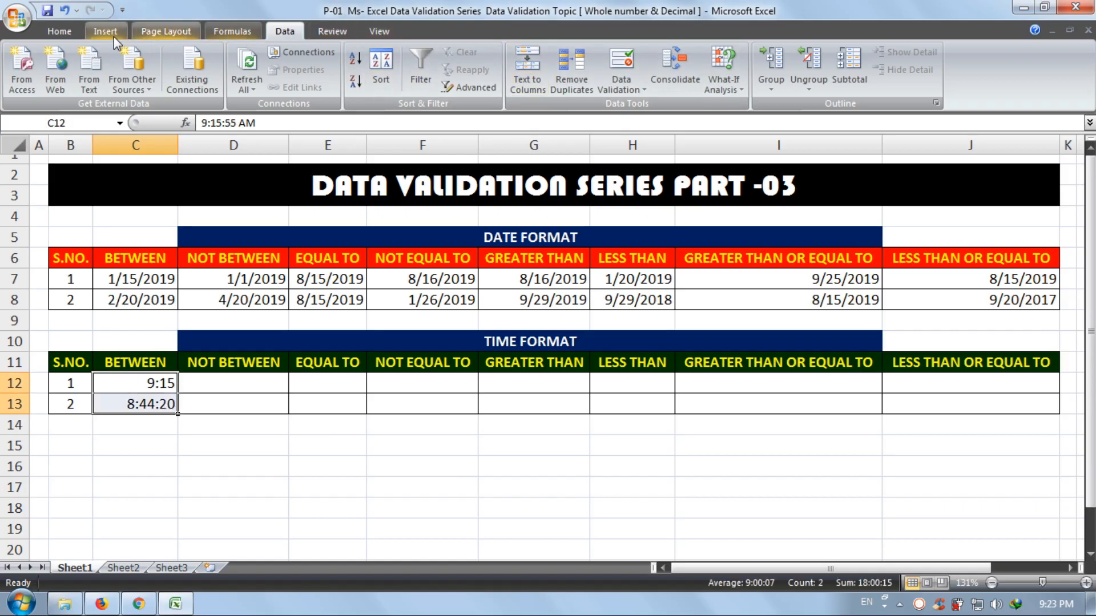
left_click(73, 32)
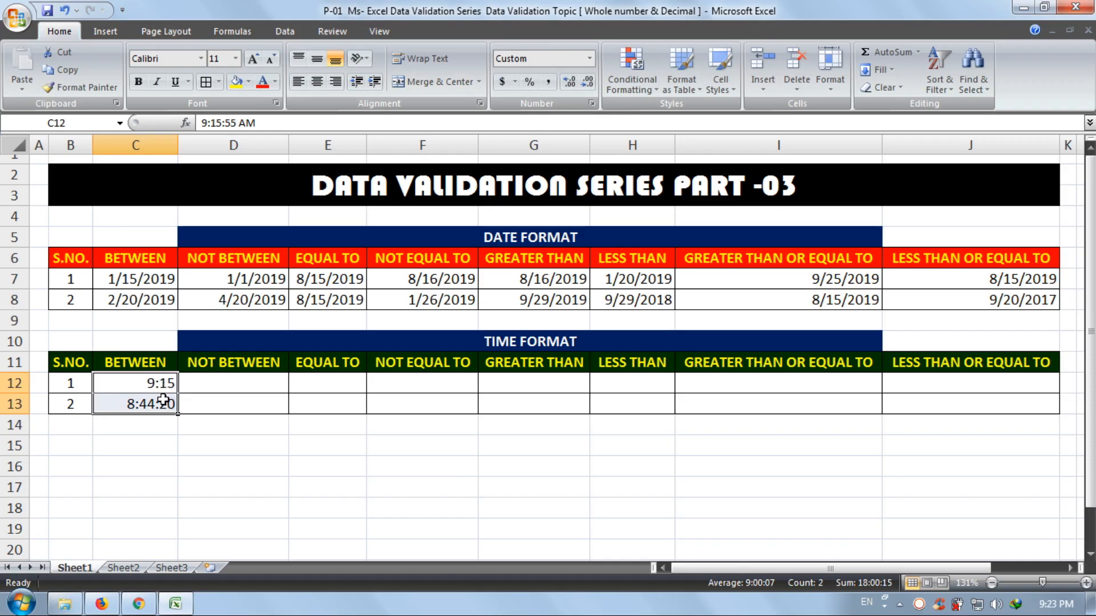
left_click(596, 57)
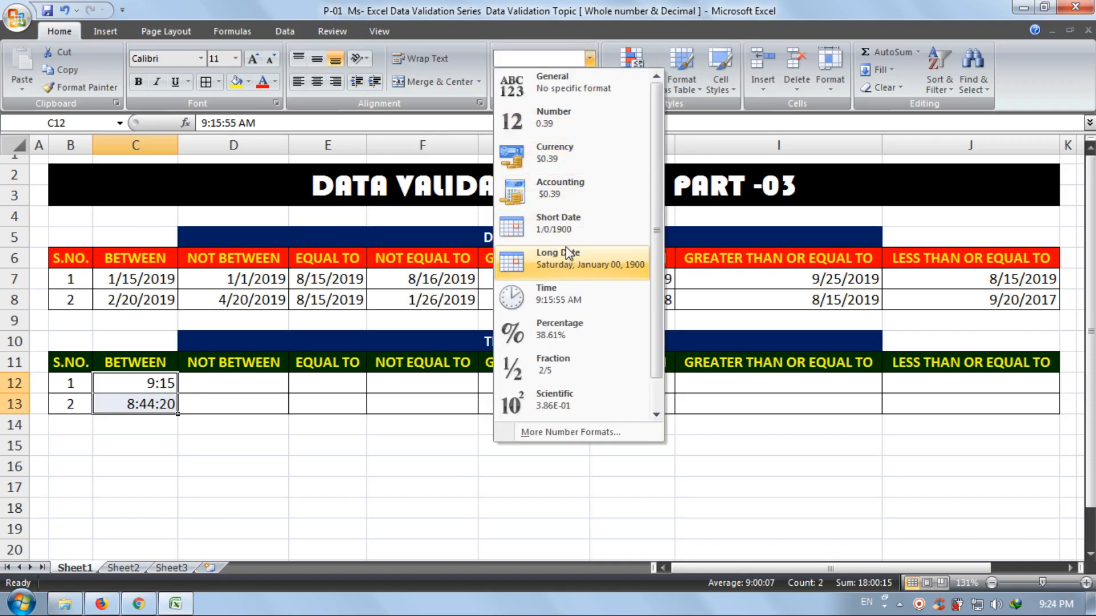
left_click(570, 307)
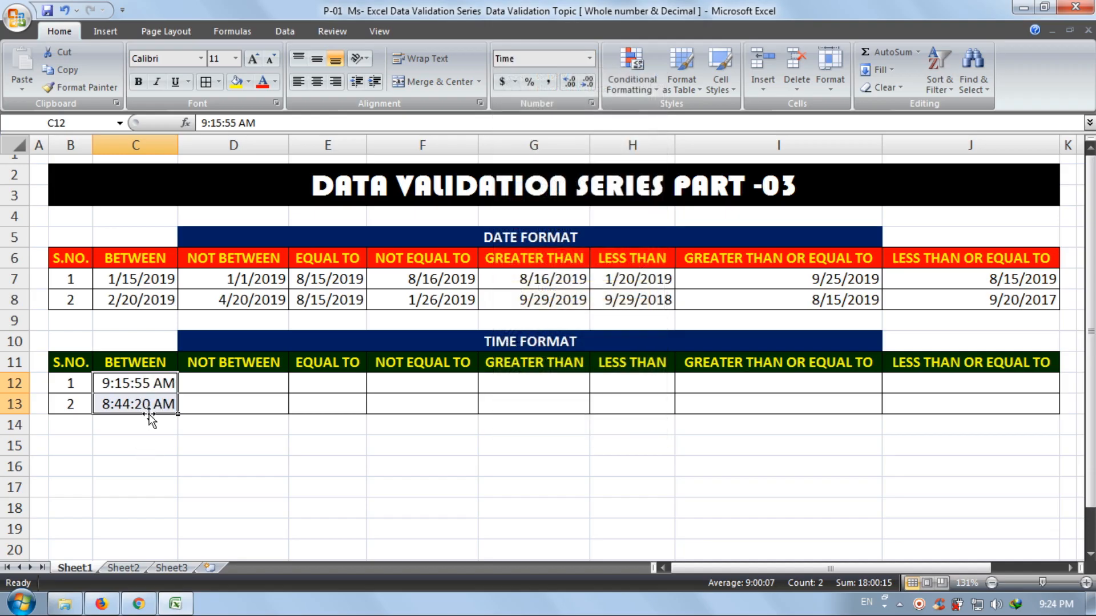
left_click(153, 404)
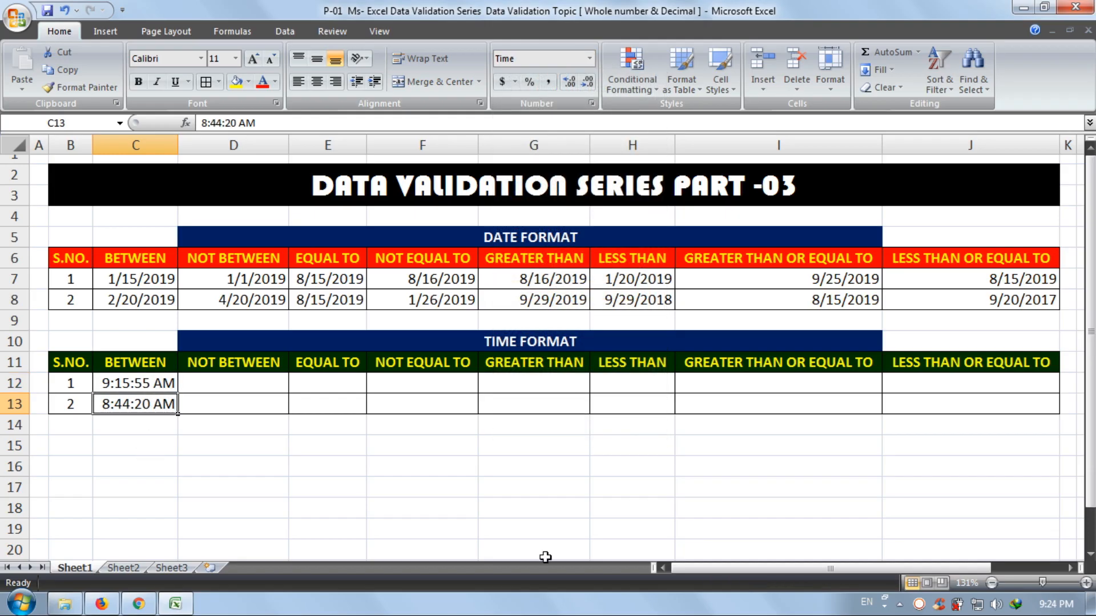
left_click_drag(166, 383, 166, 403)
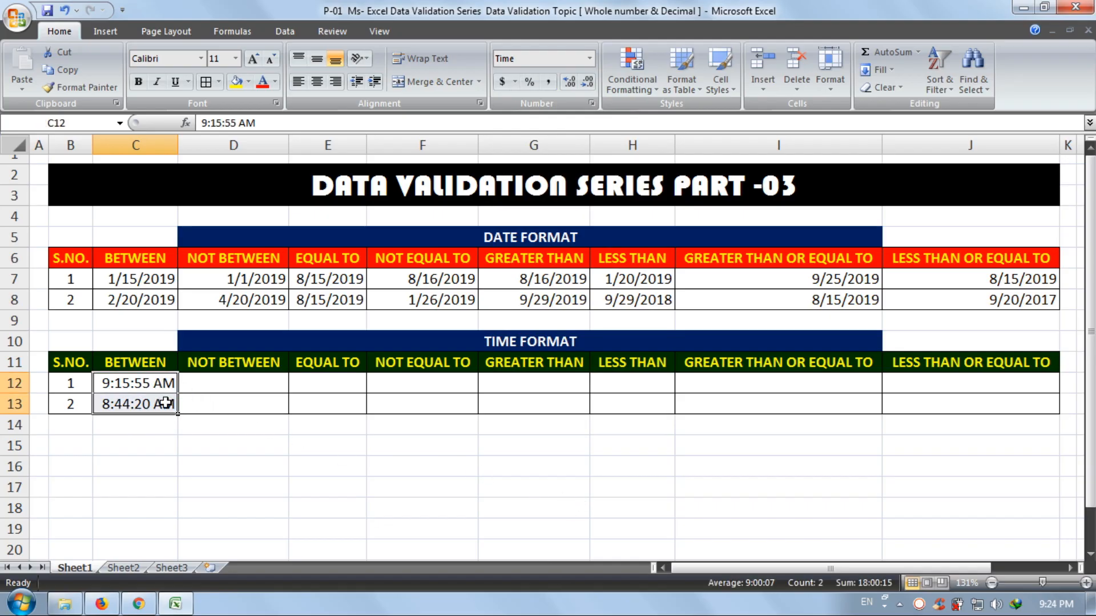
key("Delete")
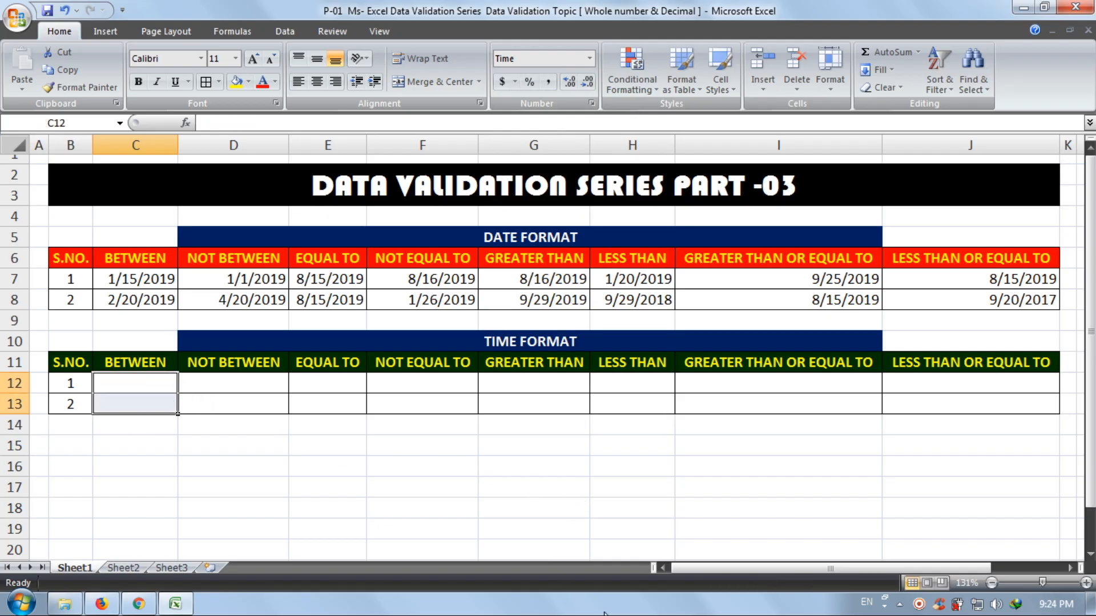
Try to change the end time of the between validation rule for C12:C13 to 14:00:00 PM
left_click(275, 31)
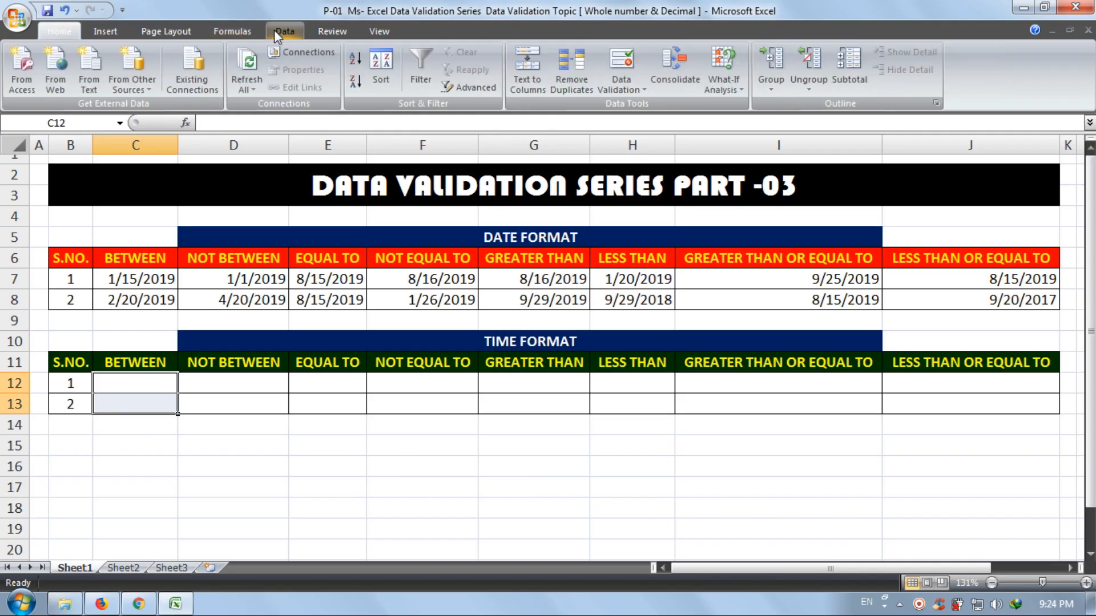
left_click(622, 61)
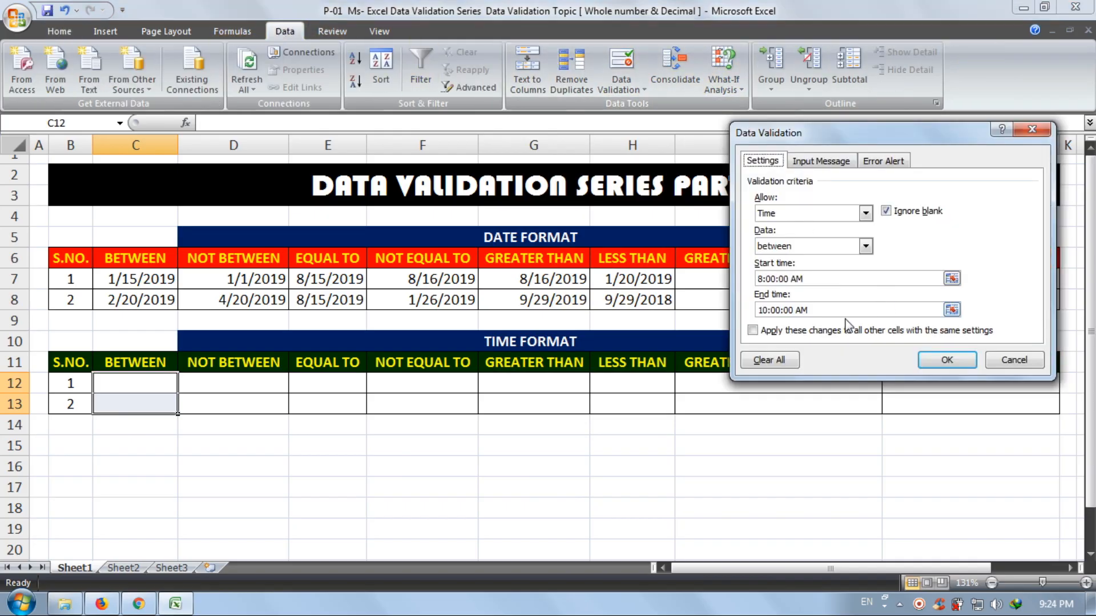
left_click(775, 283)
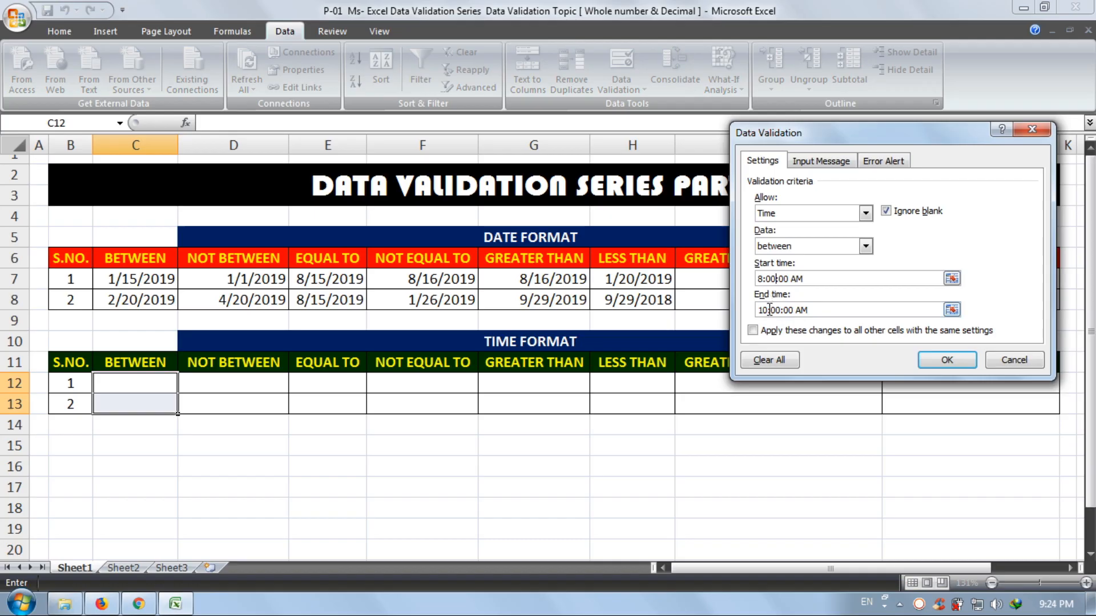
left_click(769, 309)
key("BackSpace")
type("4")
double_click(802, 310)
type("PM")
left_click(948, 360)
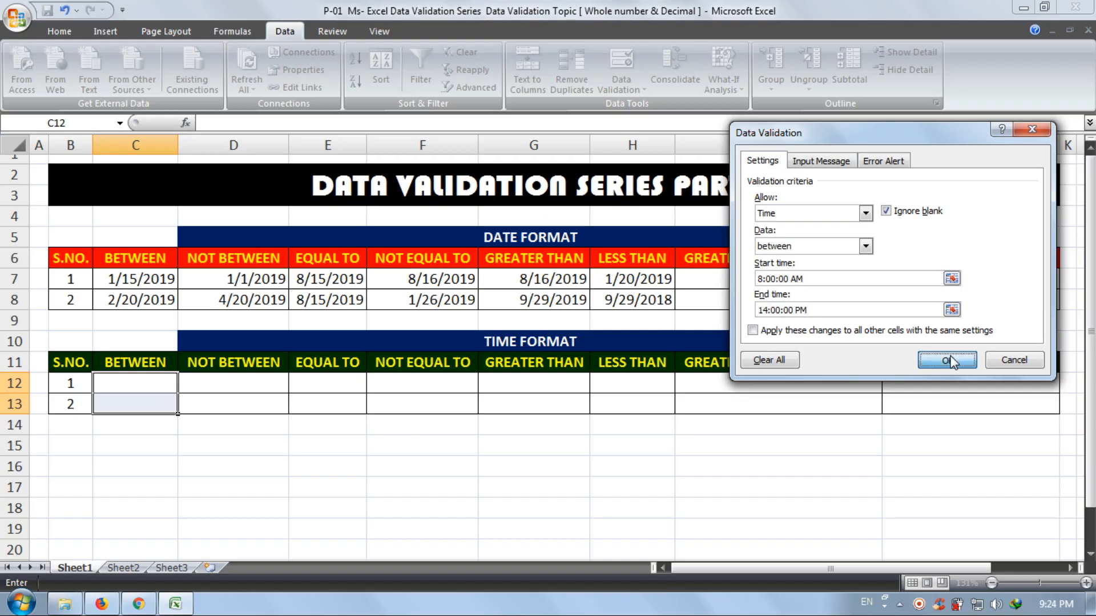
left_click(550, 343)
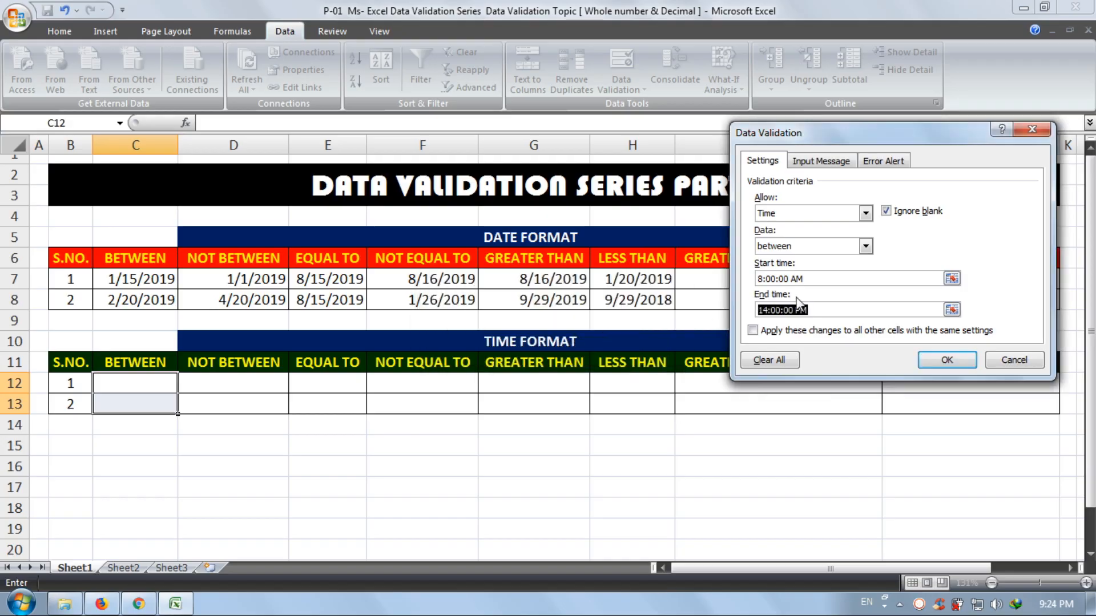
Remove the AM and PM suffixes from the rule's start and end times and apply the validation
left_click(811, 308)
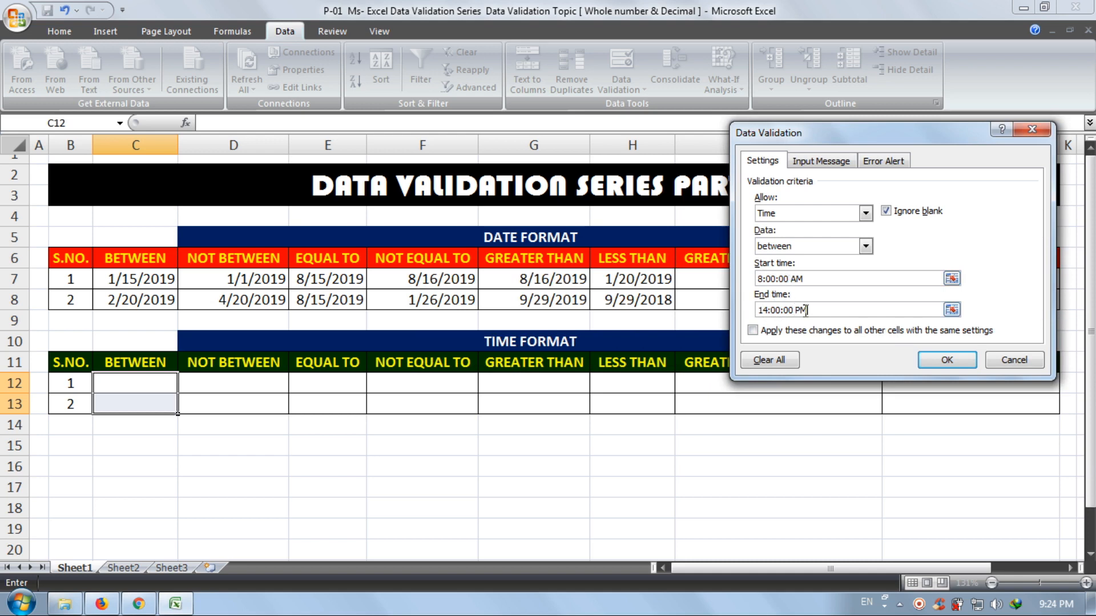
double_click(802, 309)
key("BackSpace")
double_click(794, 274)
key("BackSpace")
left_click(926, 359)
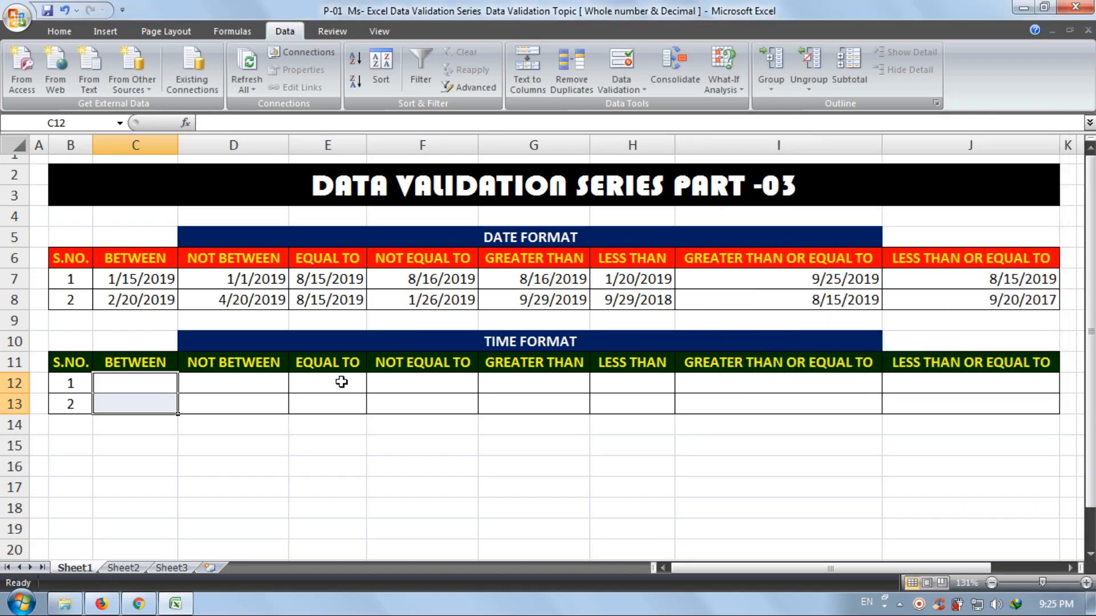
Enter 8:15 in C12 to test a morning time within the new range
left_click(165, 385)
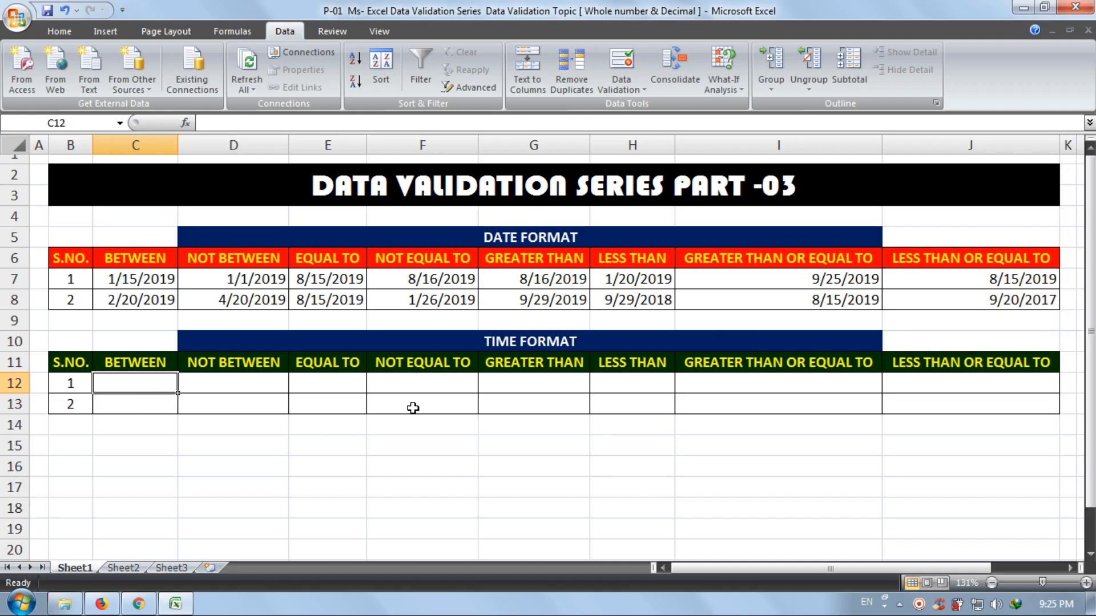
type("8:")
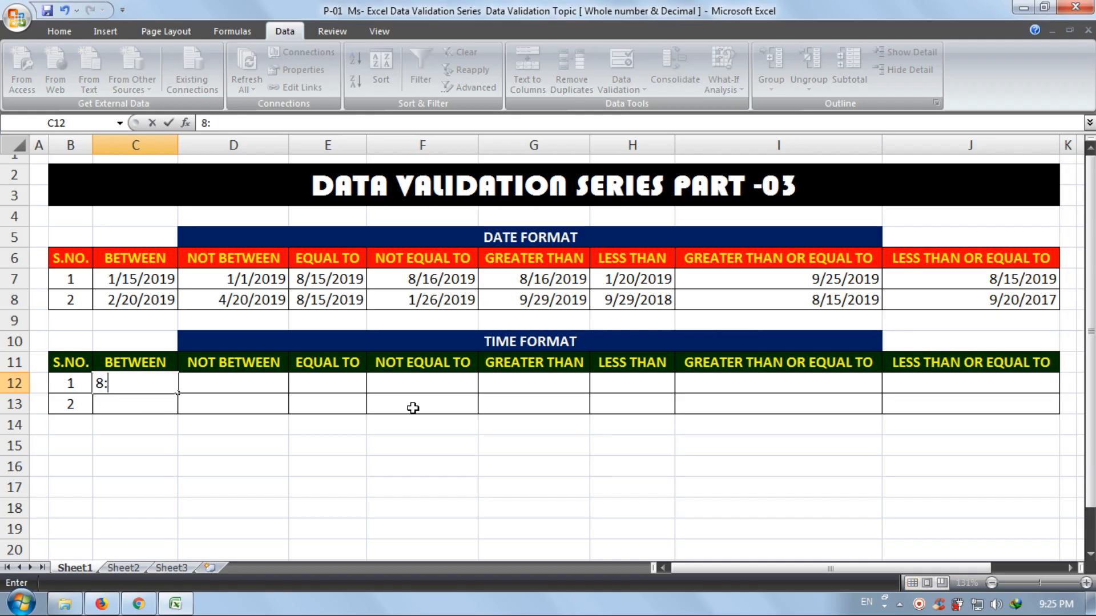
type("15")
key("Return")
key("Up")
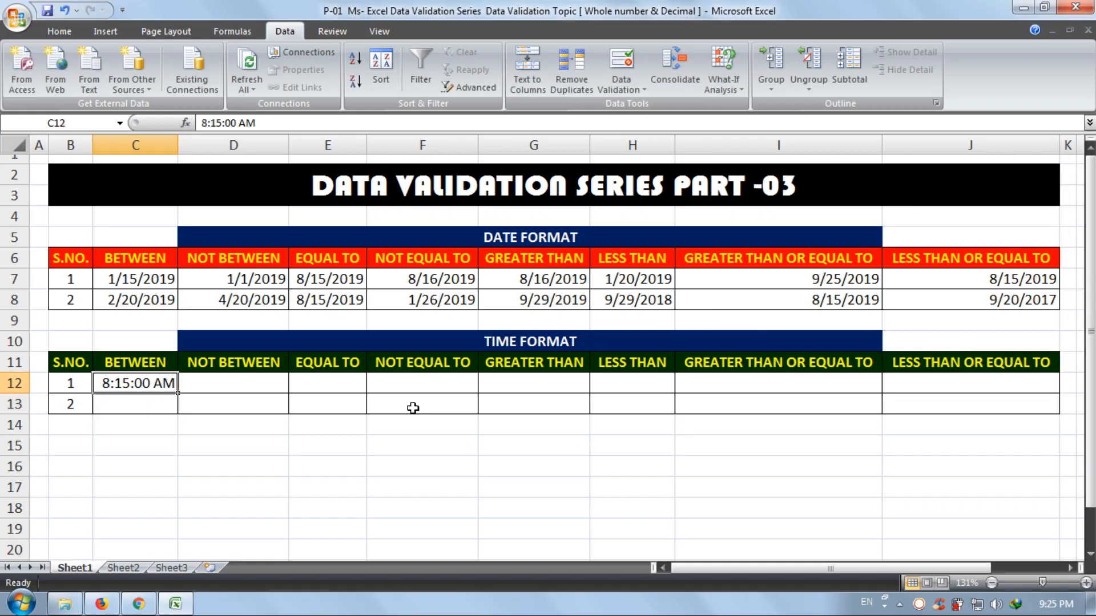
Replace the time in C12 with 11:45 and widen column C so the full time fits
type("11")
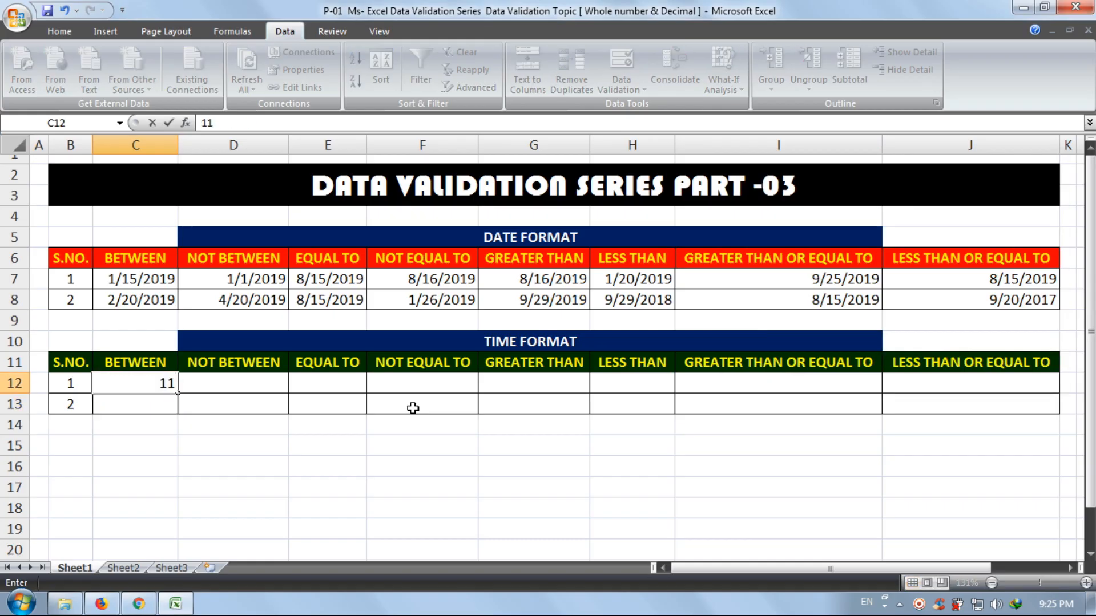
type(":45")
key("Return")
key("Up")
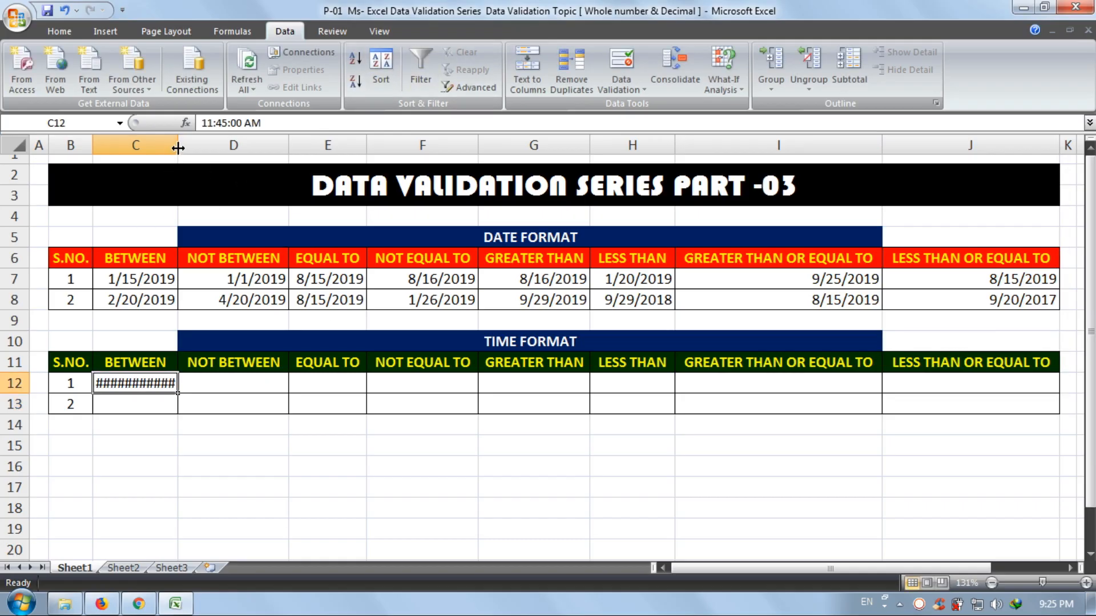
left_click_drag(178, 146, 194, 150)
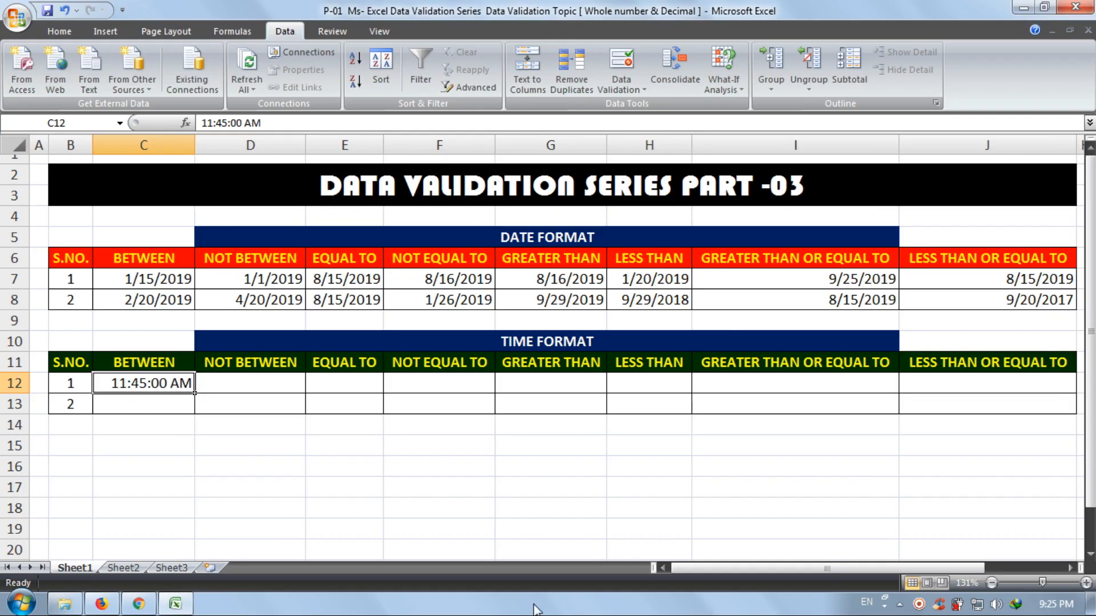
Enter 12:60 in C13 and check the stored time
key("Down")
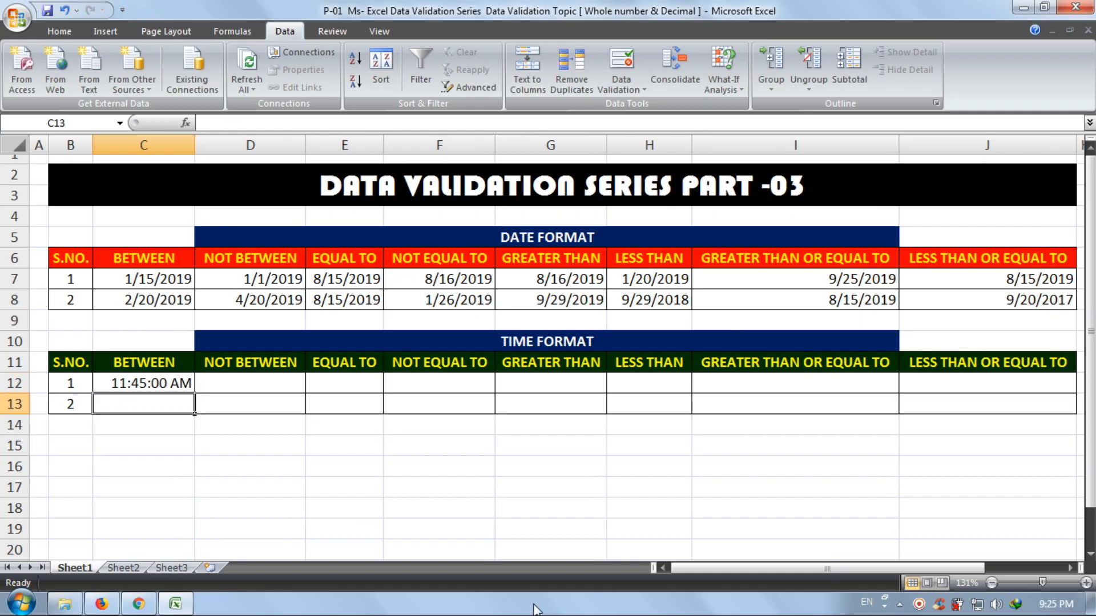
type("12")
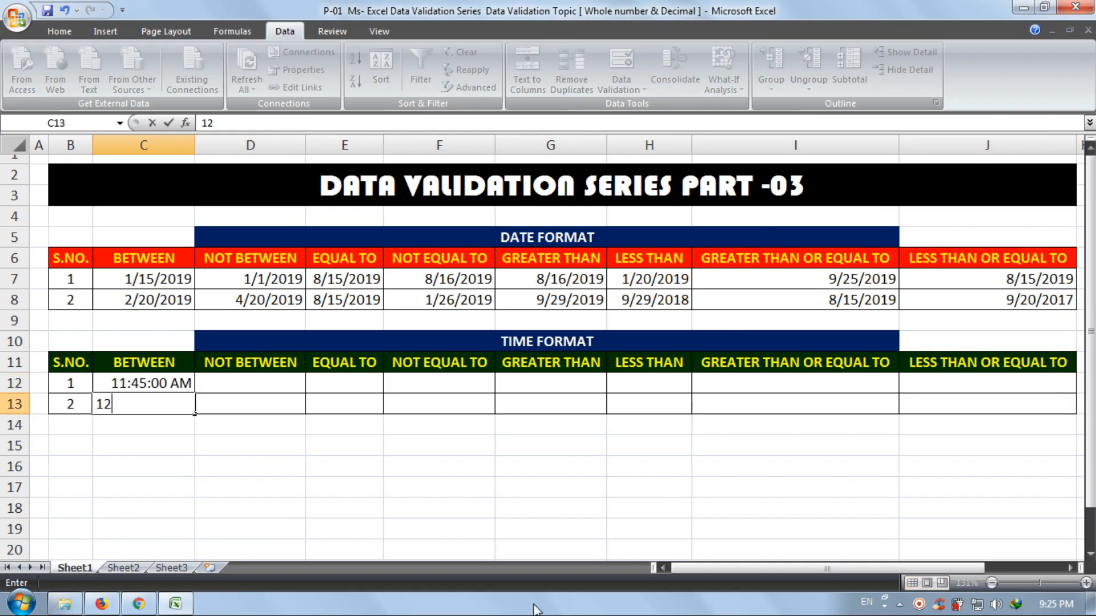
type(":60")
key("Return")
key("Up")
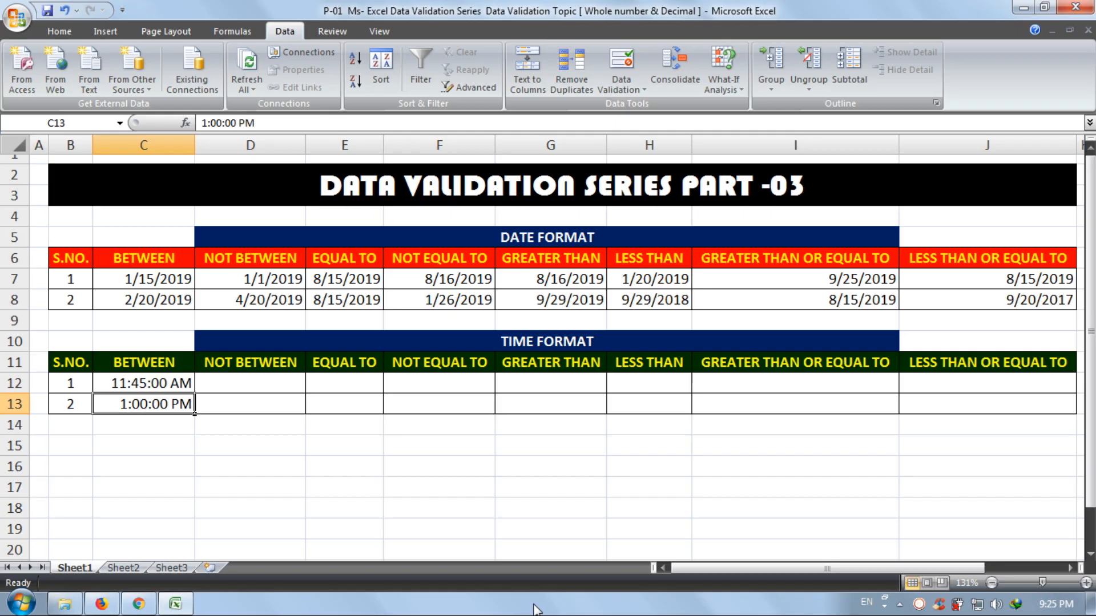
Replace the time in C13 with 13:30 to test an afternoon time within the range
type("1")
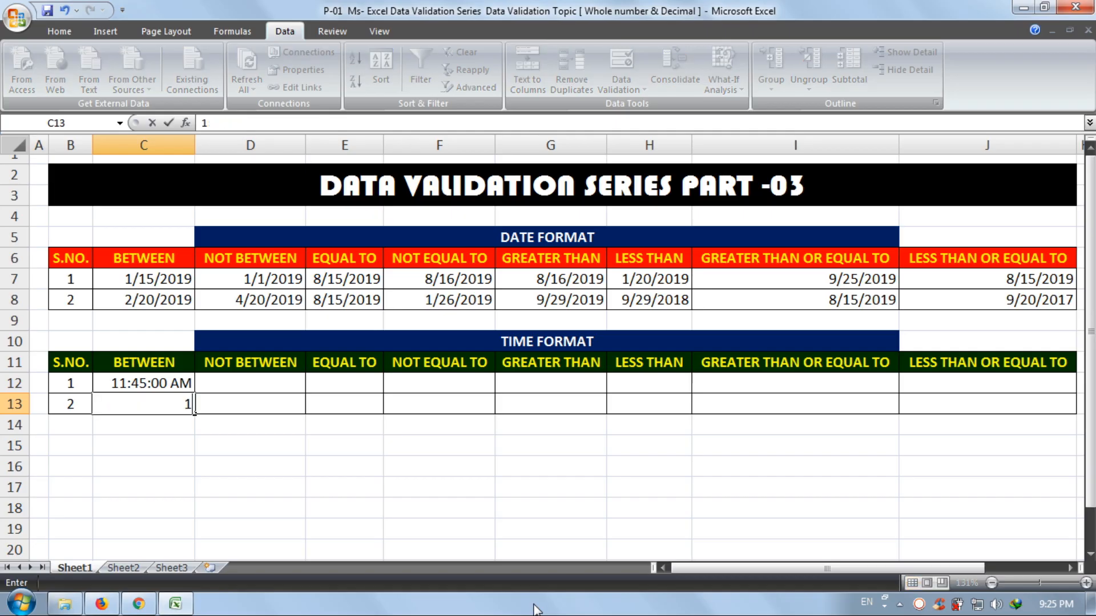
type("3:")
type("30")
key("Return")
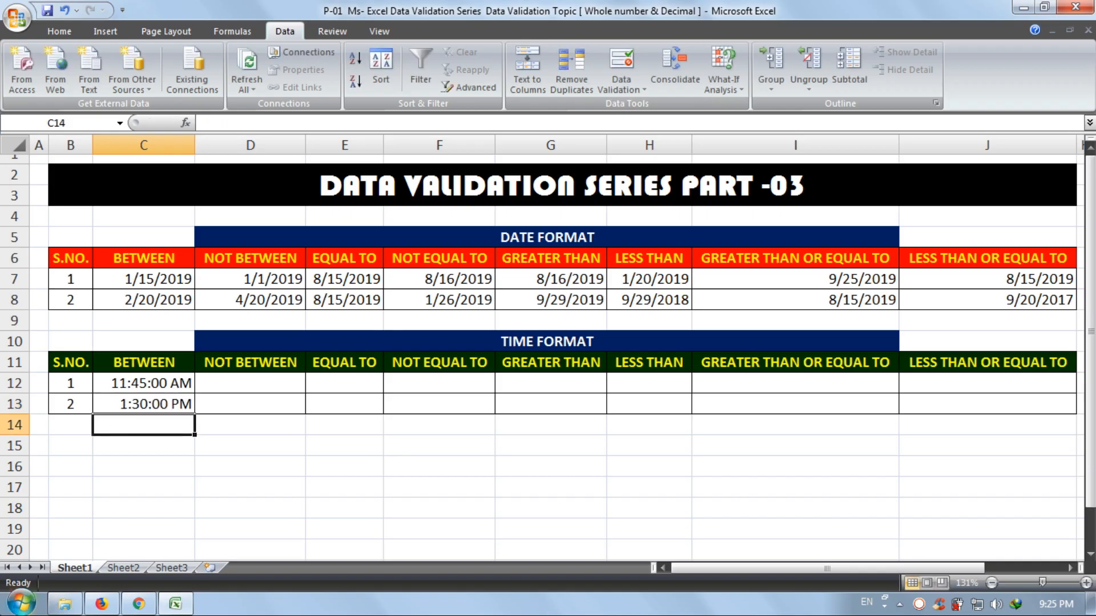
Try to enter 14:30 in C13 to test a time past the end time
left_click(127, 403)
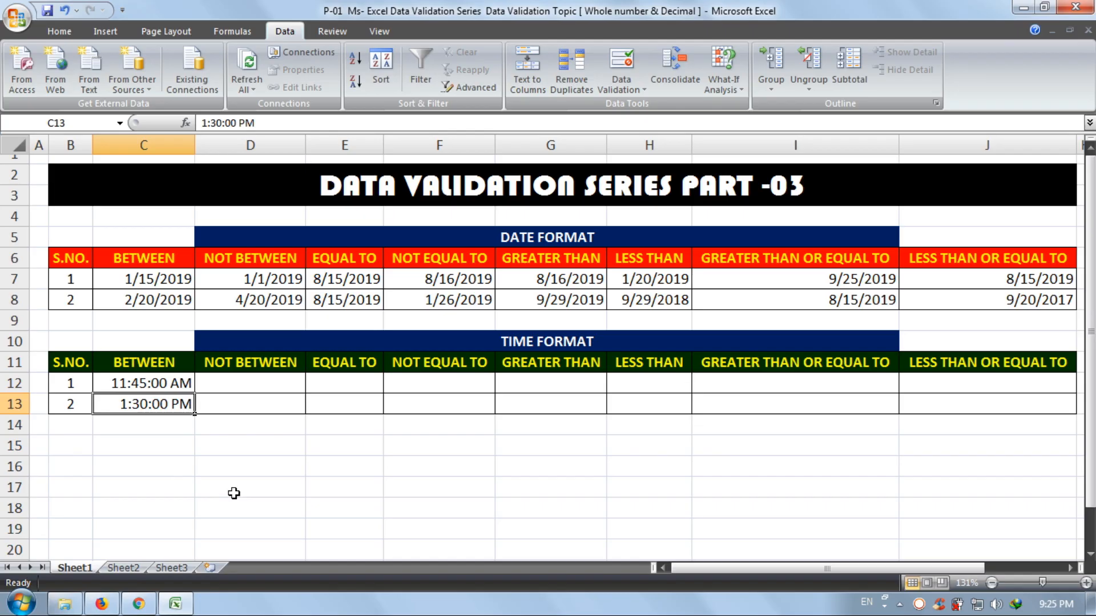
type("14:30")
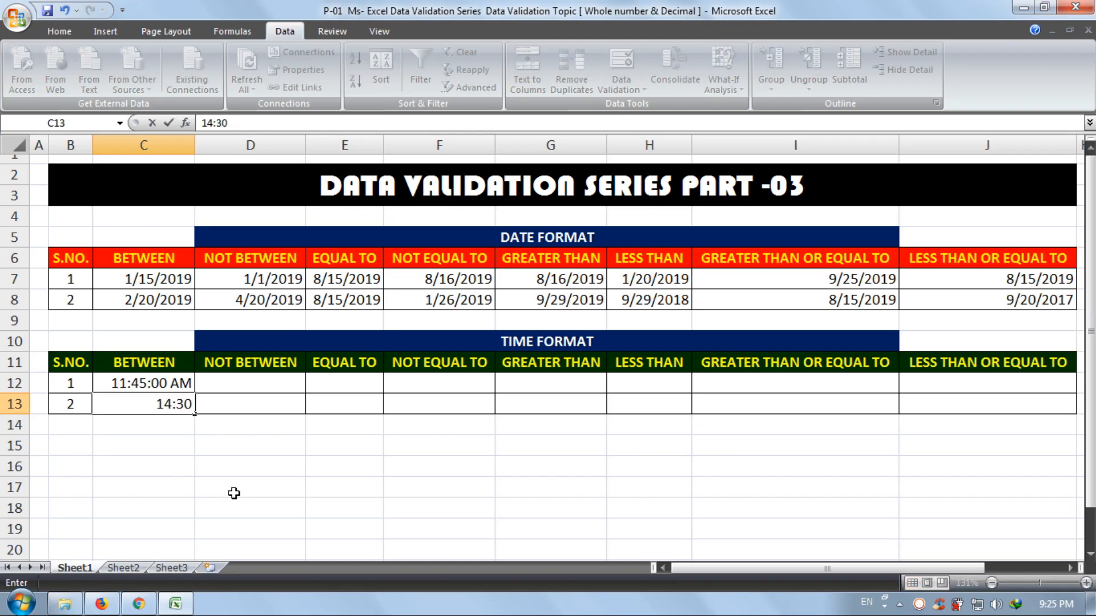
key("Return")
key("Return")
key("Return")
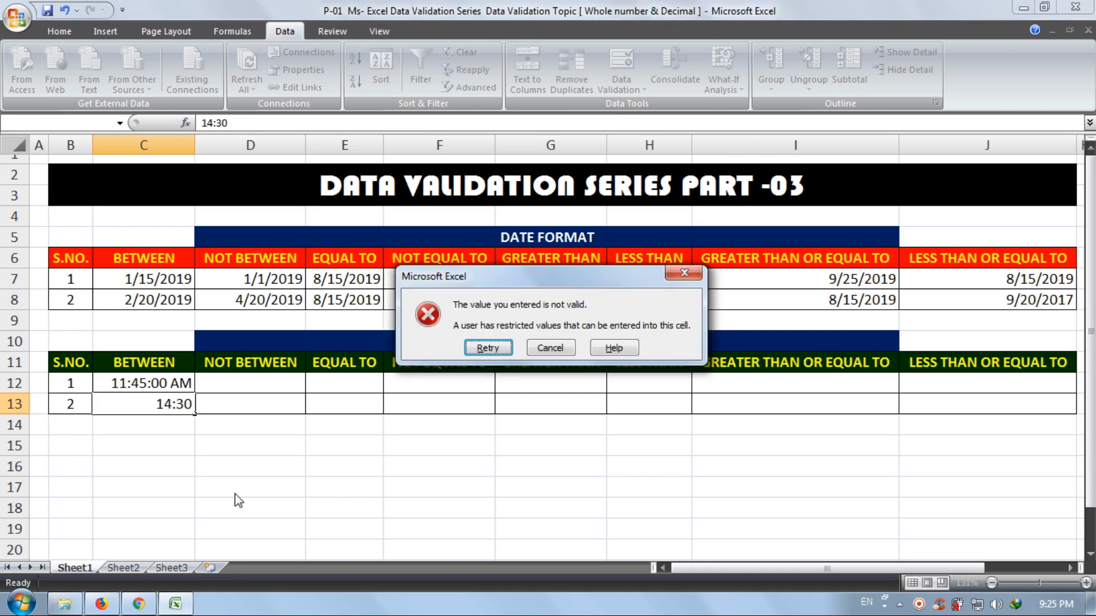
key("Return")
key("Return")
key("Return")
Try to enter 14:01 in C13 to test a time one minute past the end time
type("14")
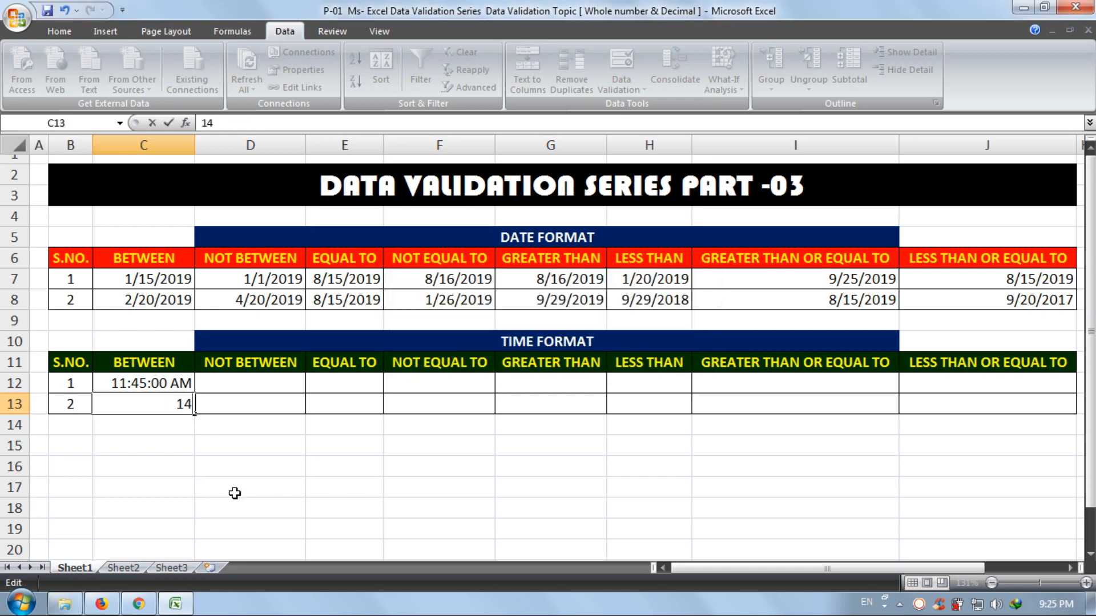
type(":01")
key("Return")
key("Return")
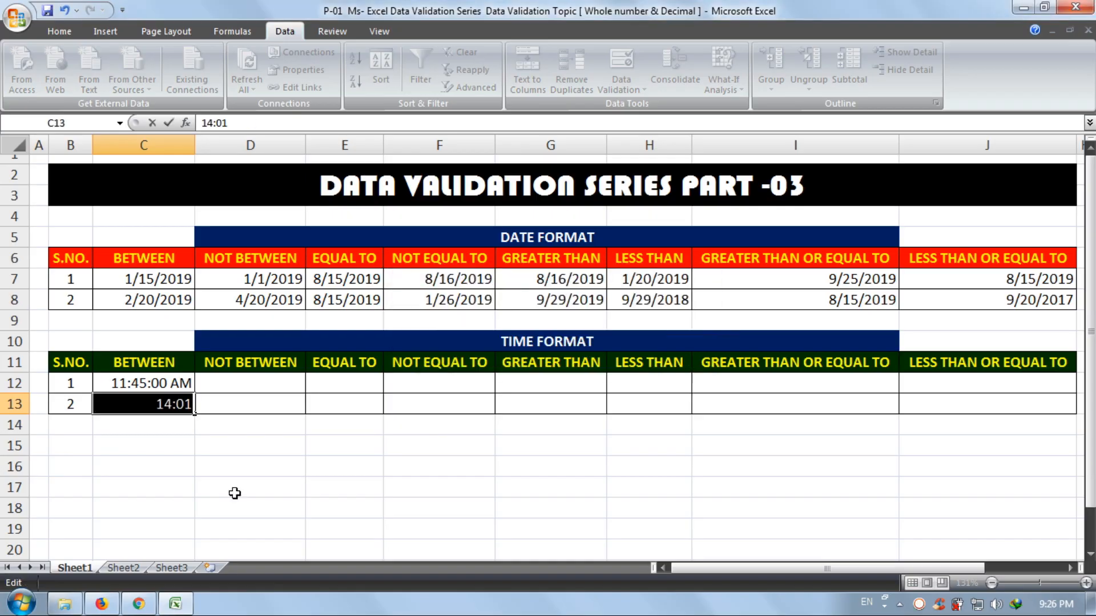
key("Return")
key("Return")
Enter 13:59 in C13 as a time just inside the allowed range
type("13")
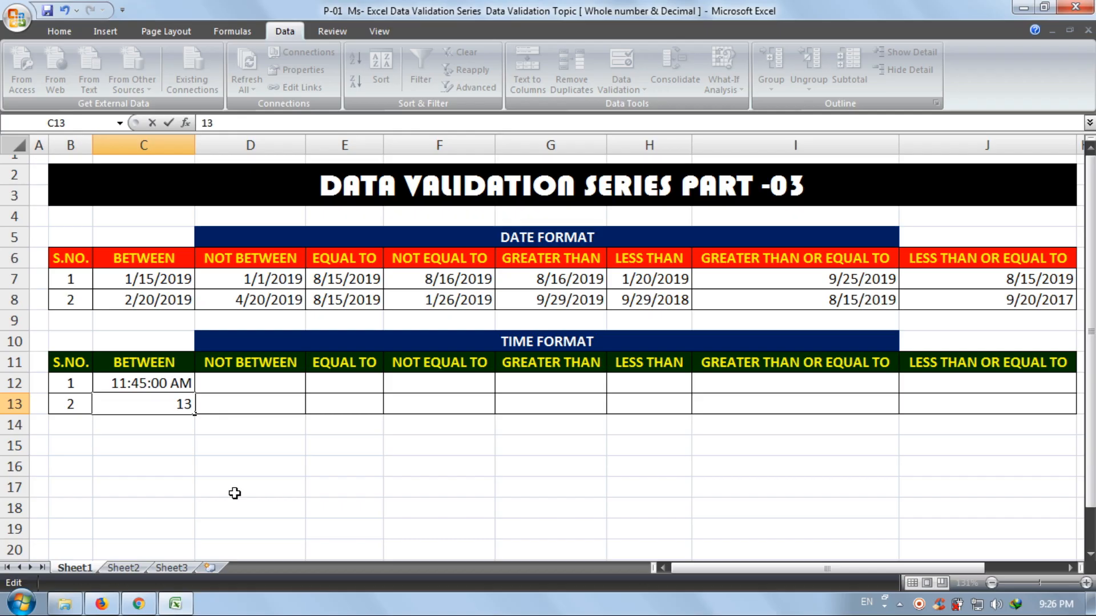
type(":59")
key("Return")
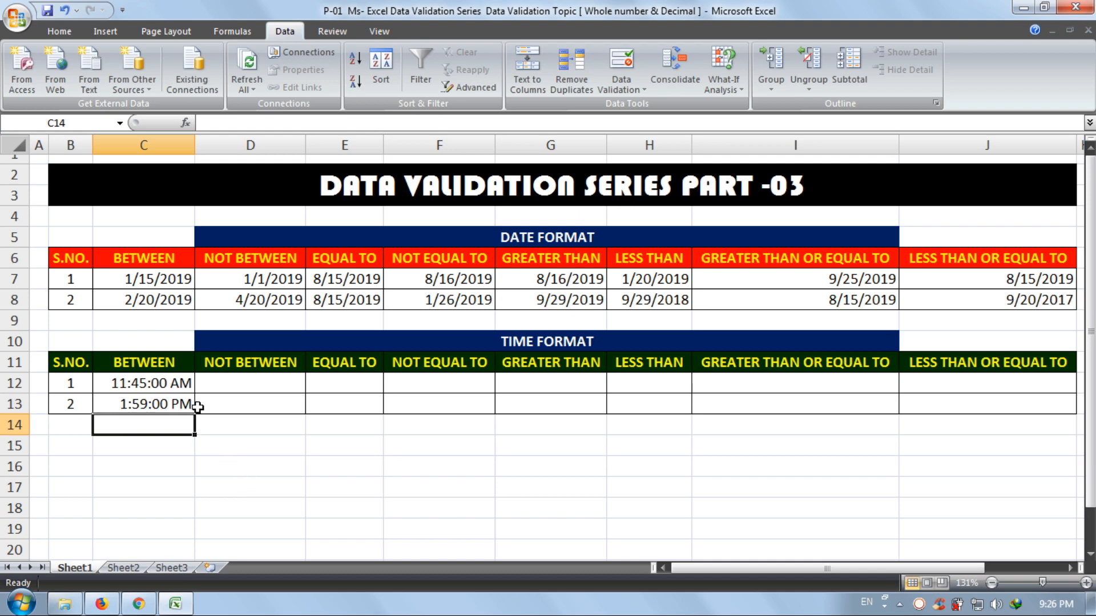
Give cells D12:D13 a data validation rule that allows Time values with the "not between" condition
left_click(221, 379)
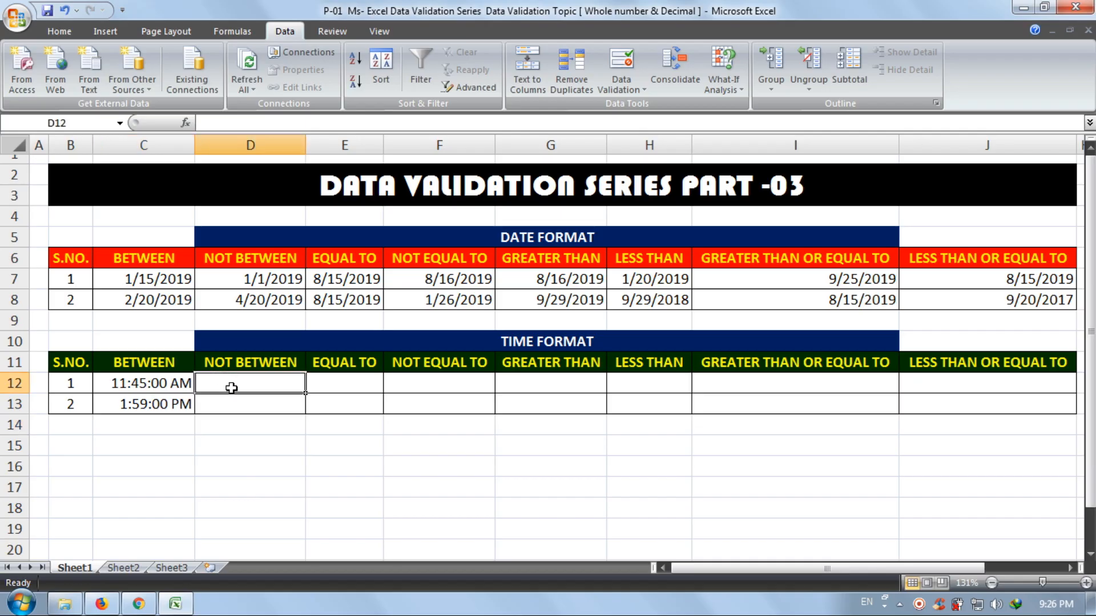
left_click_drag(229, 383, 233, 403)
left_click(619, 63)
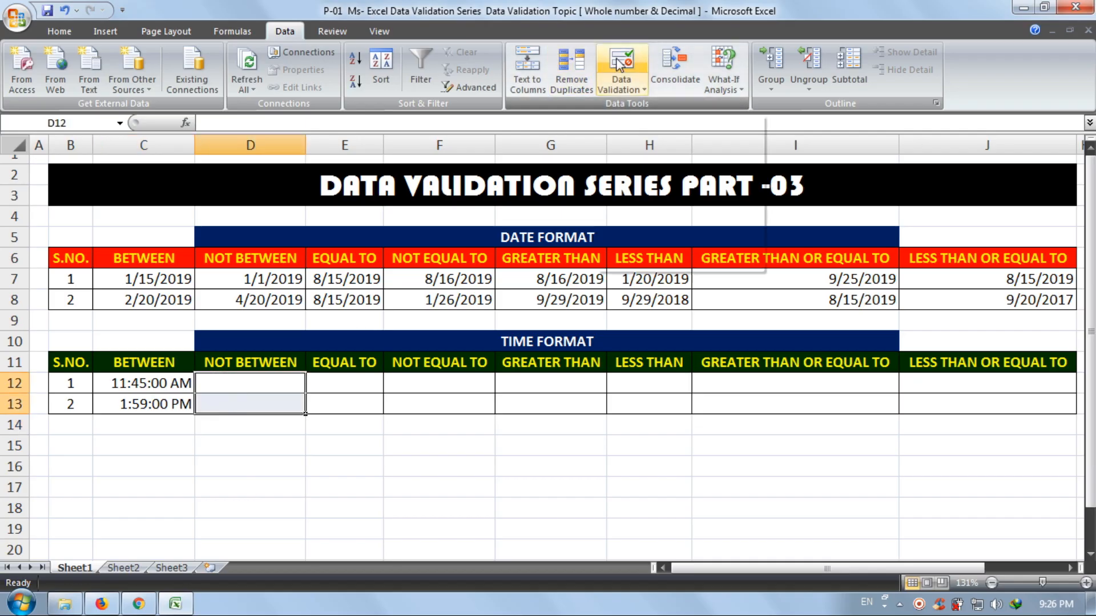
left_click(793, 214)
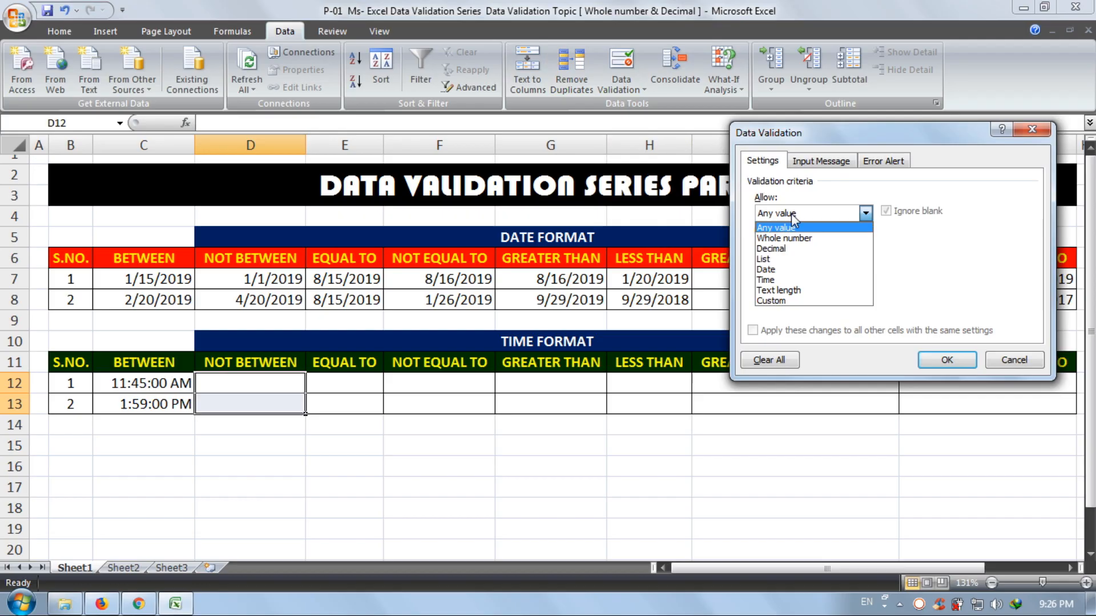
left_click(793, 280)
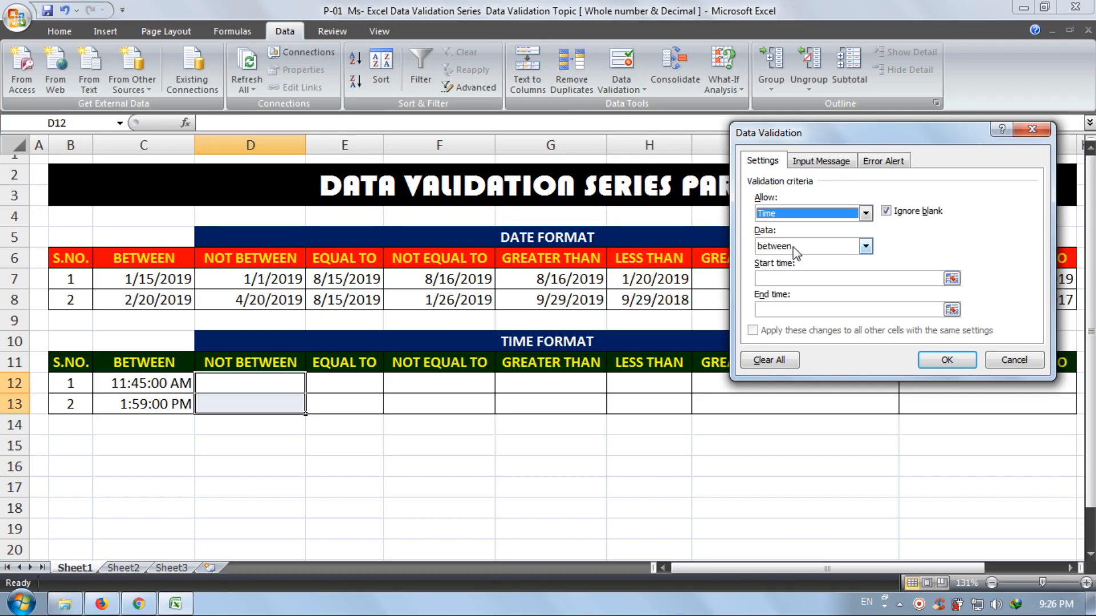
left_click(795, 250)
left_click(794, 272)
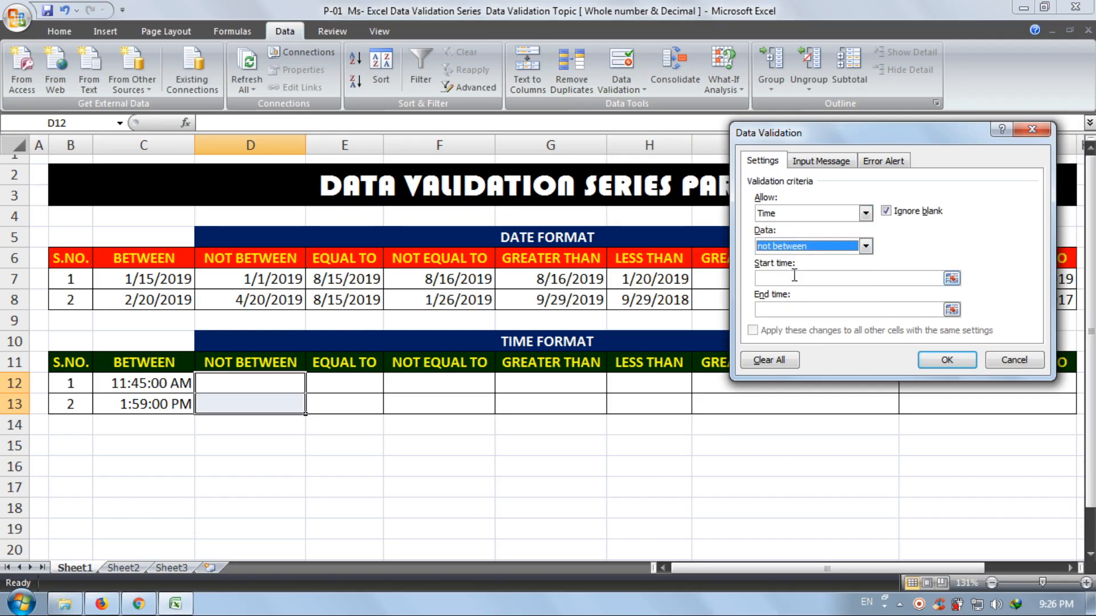
Set the start time of the not-between rule to 10:00
left_click(794, 275)
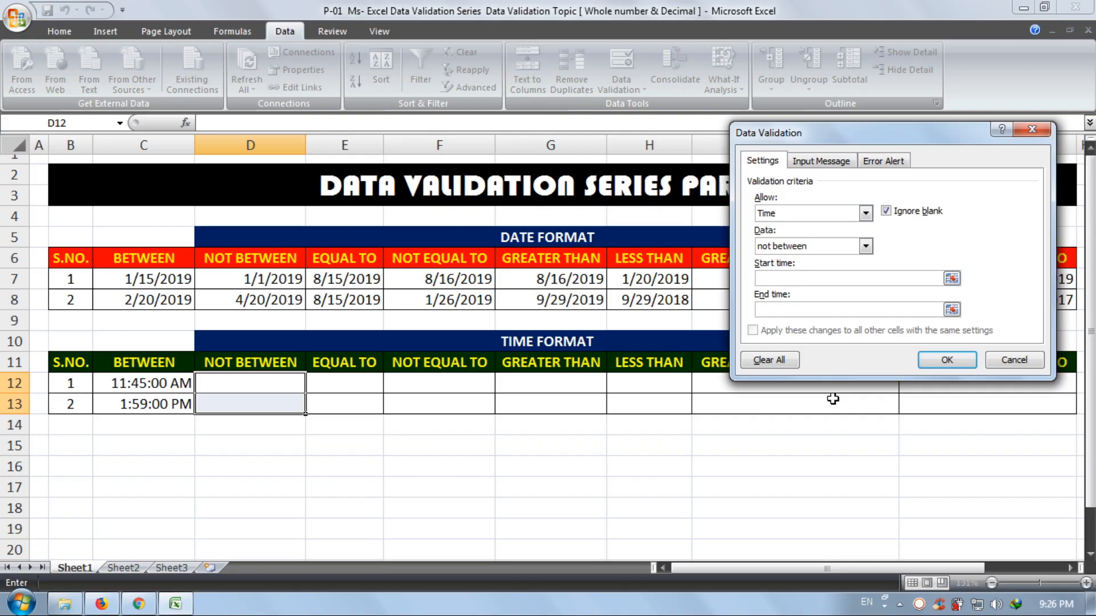
type("8:")
type("00")
left_click(810, 309)
double_click(781, 277)
type("10:00")
Enter 11:00 as the end time of the rule, removing the stray cell reference
left_click(784, 308)
type("1:00")
key("Left")
key("Left")
key("Left")
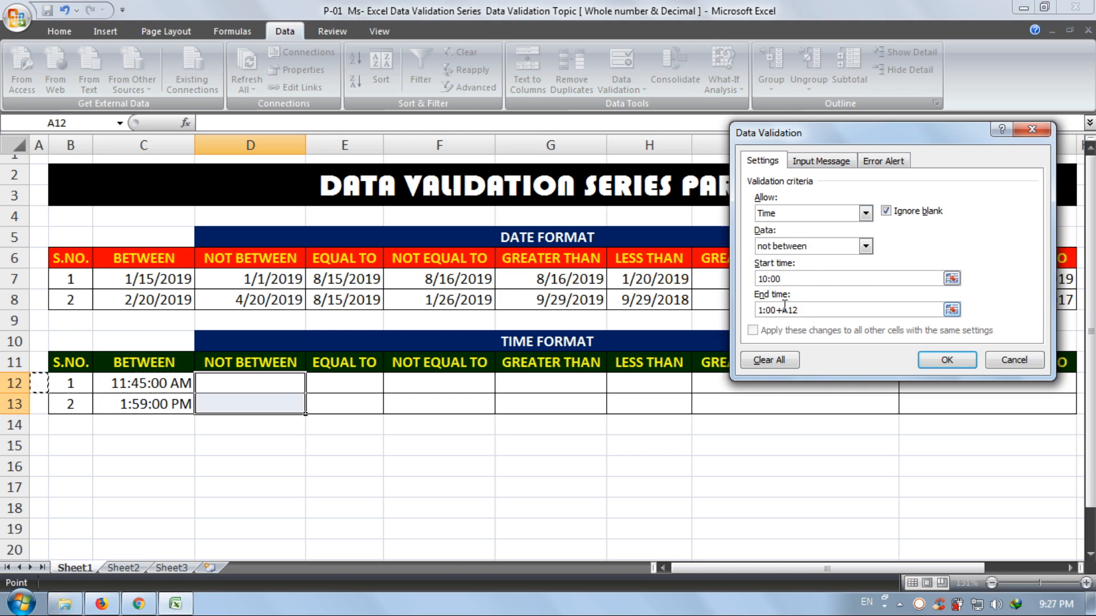
key("BackSpace")
key("BackSpace")
key("BackSpace")
key("BackSpace")
key("BackSpace")
key("BackSpace")
key("BackSpace")
type("1:00")
Change the rule's start time to 10:30 and its end time to 11:30, and apply the validation
left_click(807, 280)
type(":00:00")
key("BackSpace")
type("3")
left_click(771, 311)
key("BackSpace")
type("3")
left_click(960, 362)
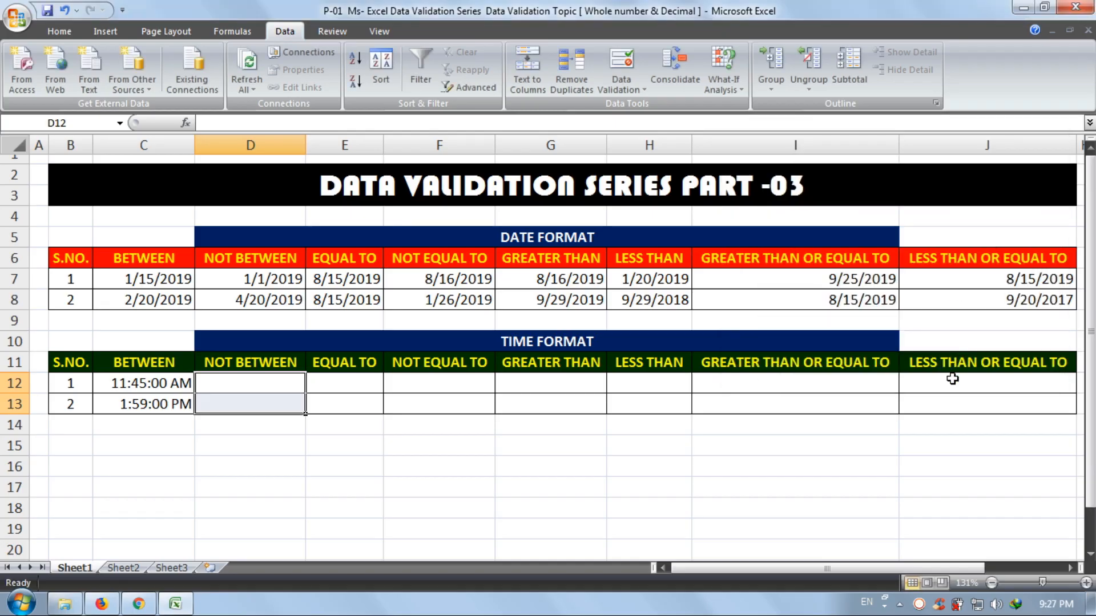
Enter 10:00 in D12 to test a time before the excluded range
left_click(268, 383)
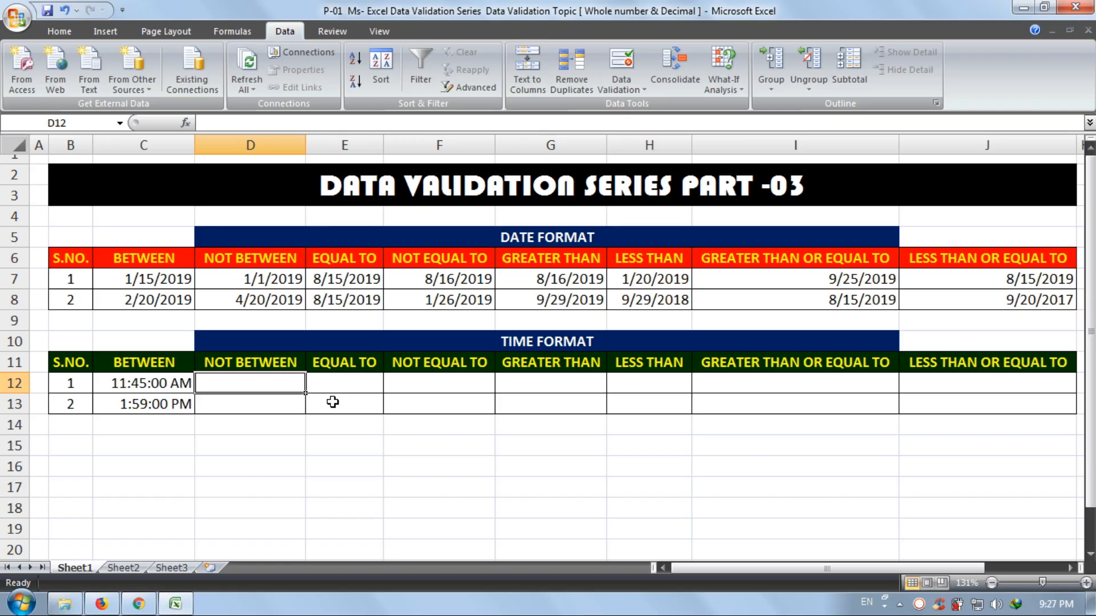
type("10:00")
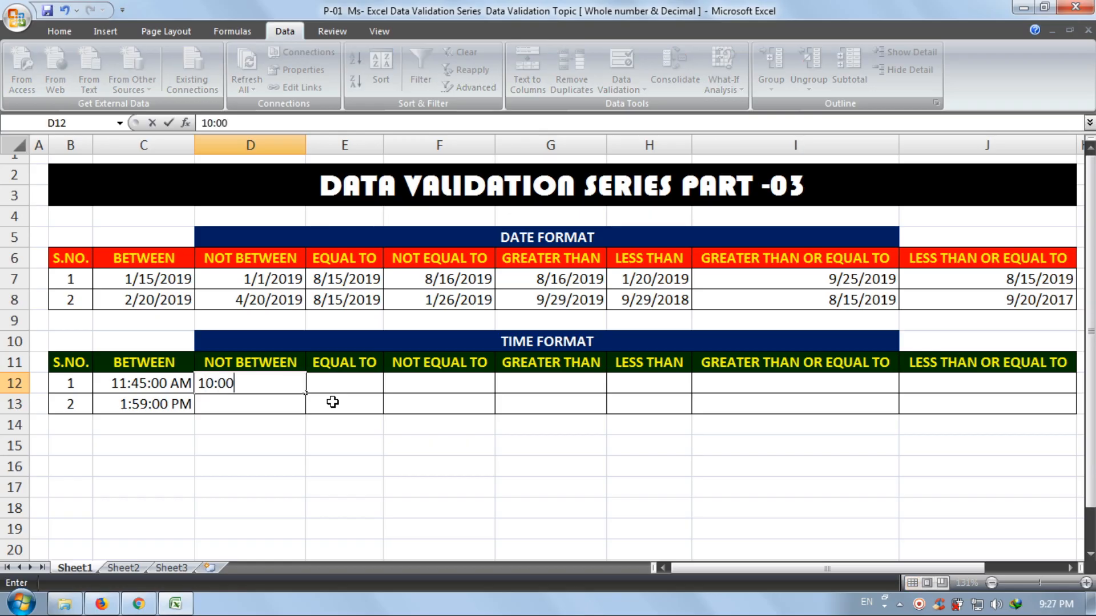
key("Return")
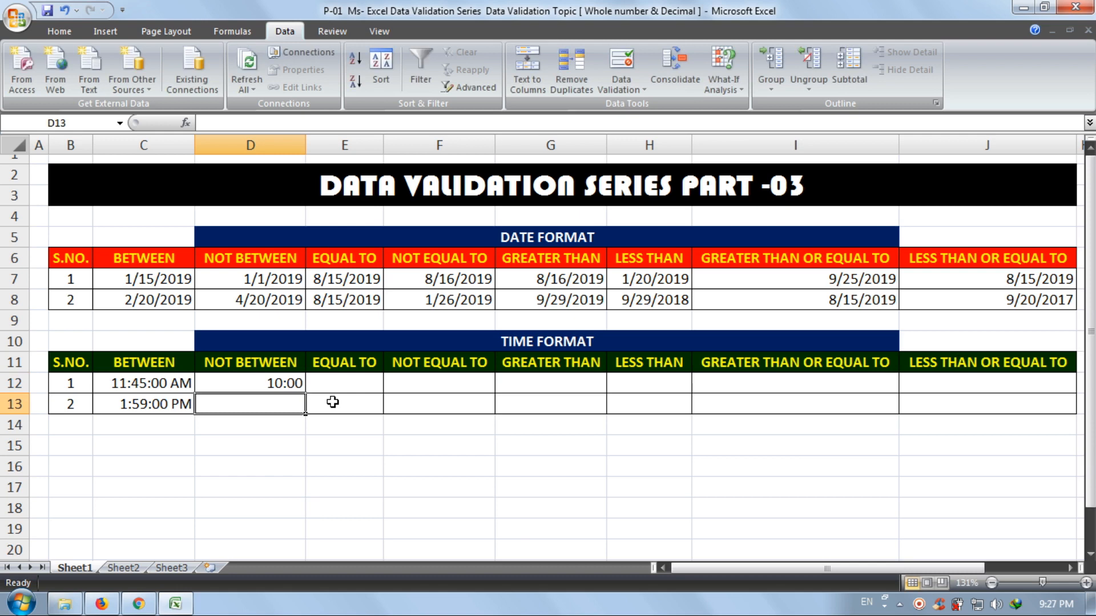
Try to enter 10:35 and 10:45 in D13 to test times inside the excluded range
type("10:")
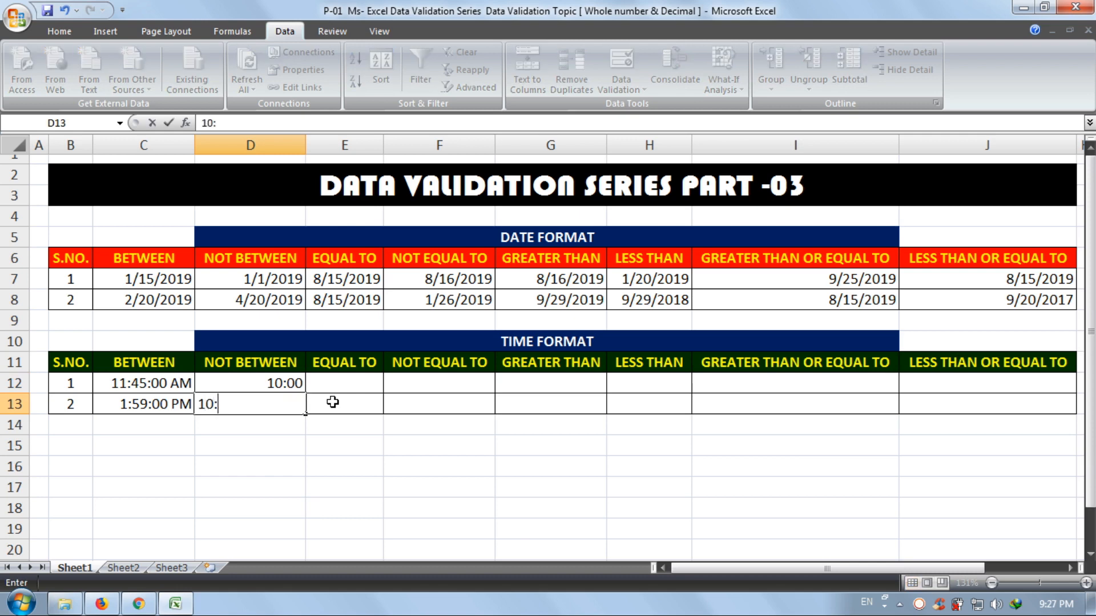
type("35")
key("Return")
key("Return")
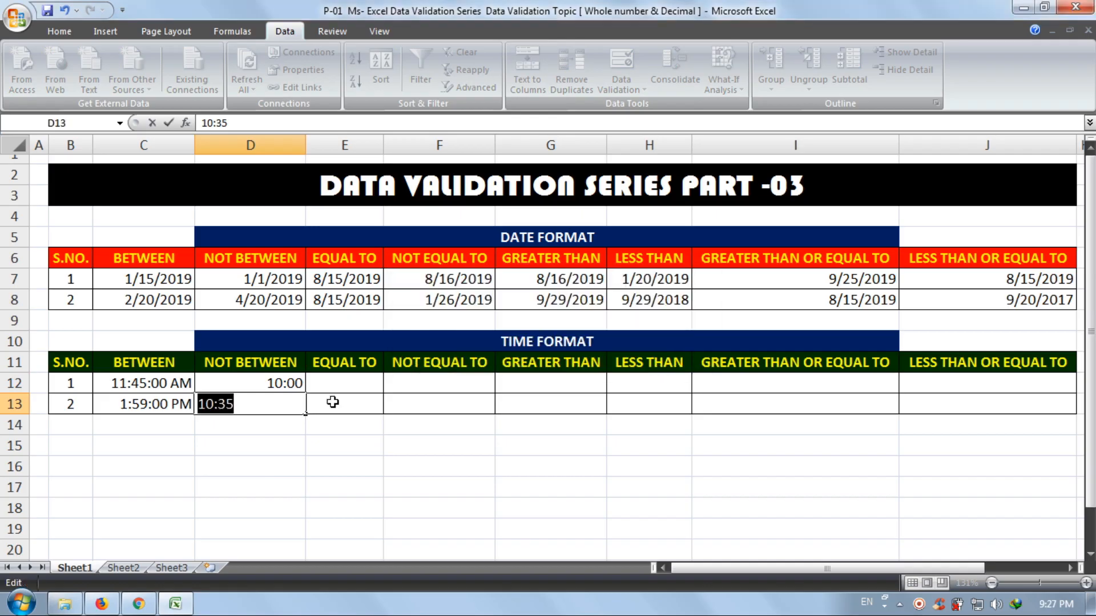
type("10:45")
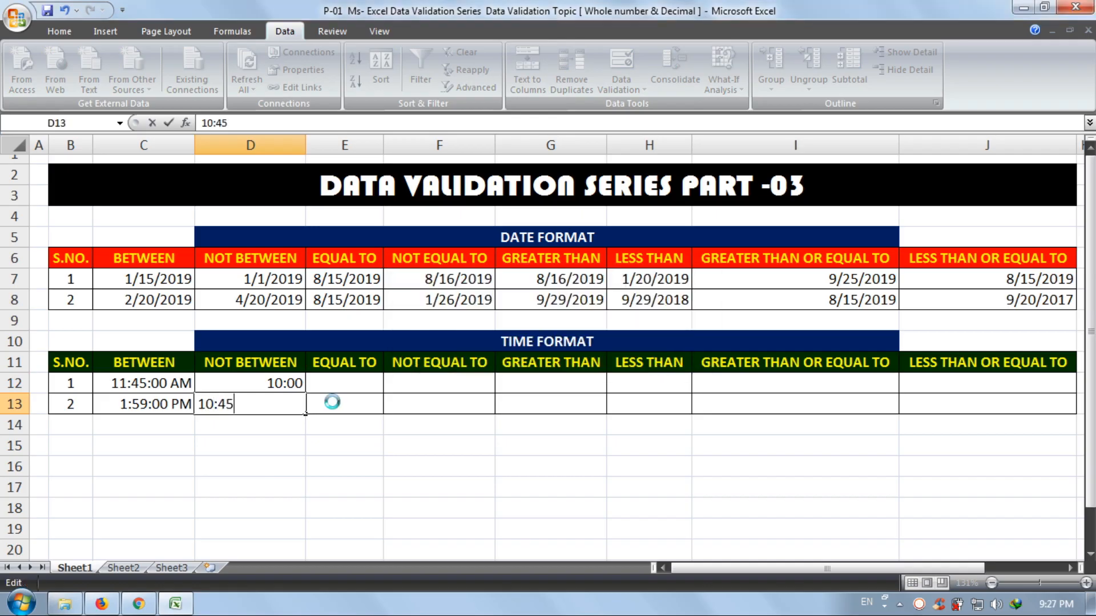
key("Return")
key("Return")
Try to enter 11:30, 11:15 and 11:20 in D13 to test more times within the excluded range
type("11:30")
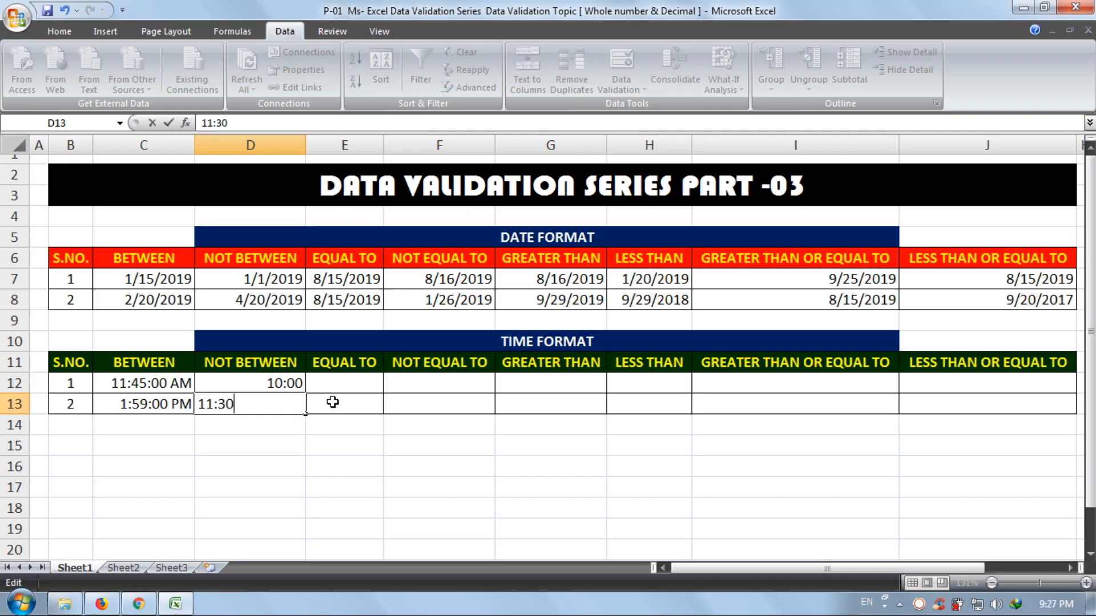
key("Return")
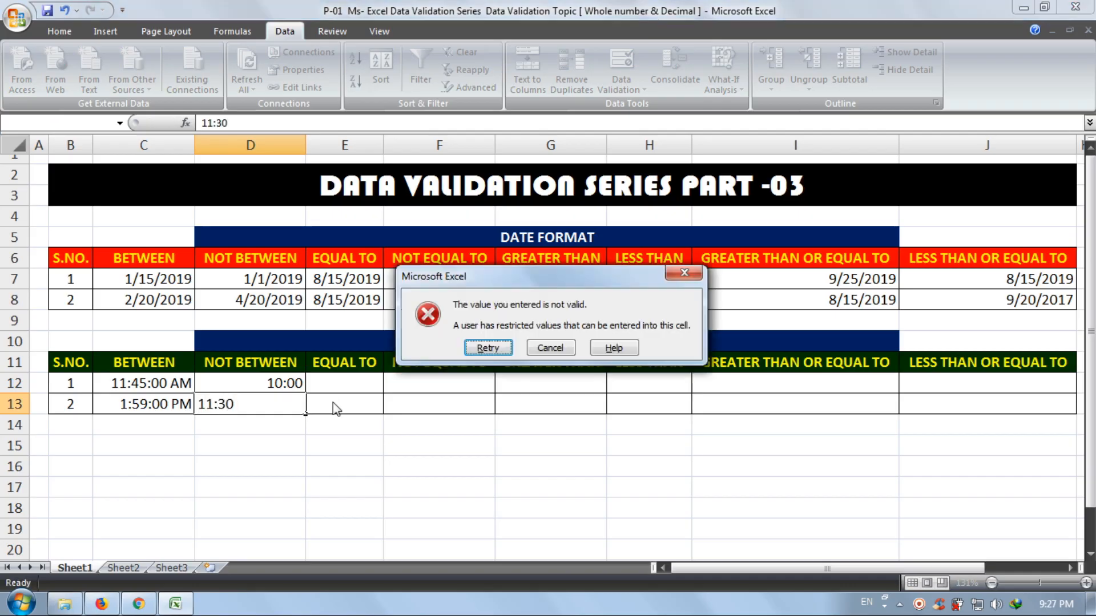
key("Return")
type("11:")
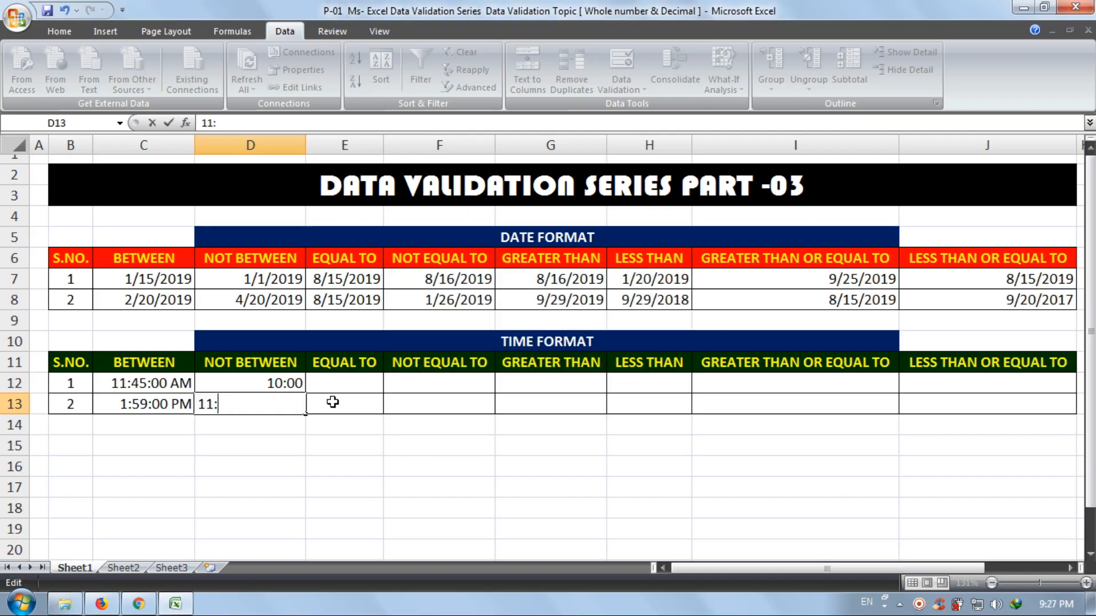
type("15")
key("Return")
key("Return")
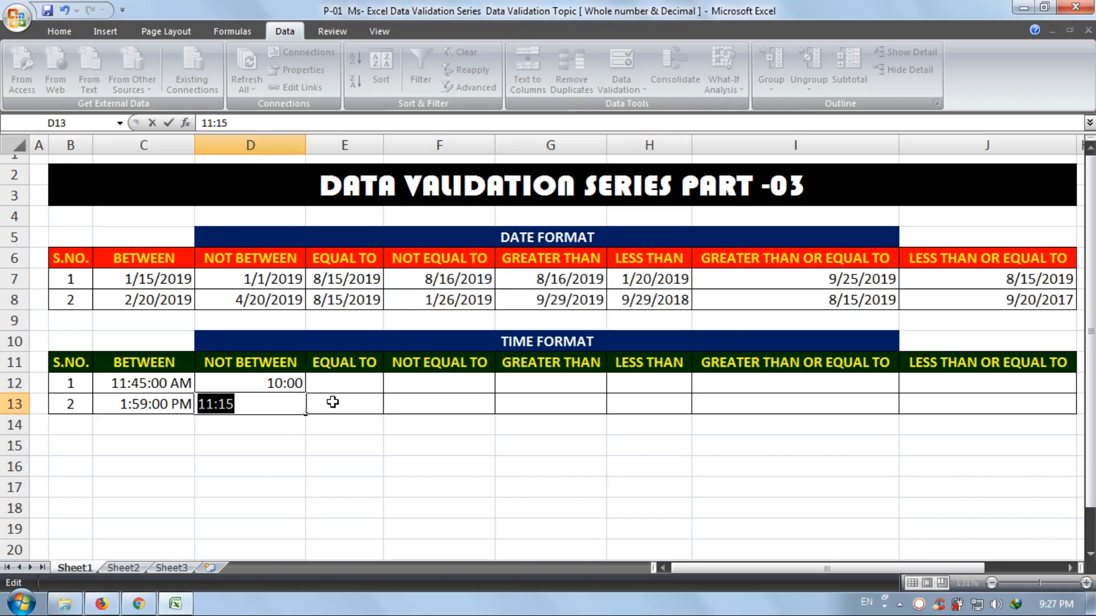
type("11:20")
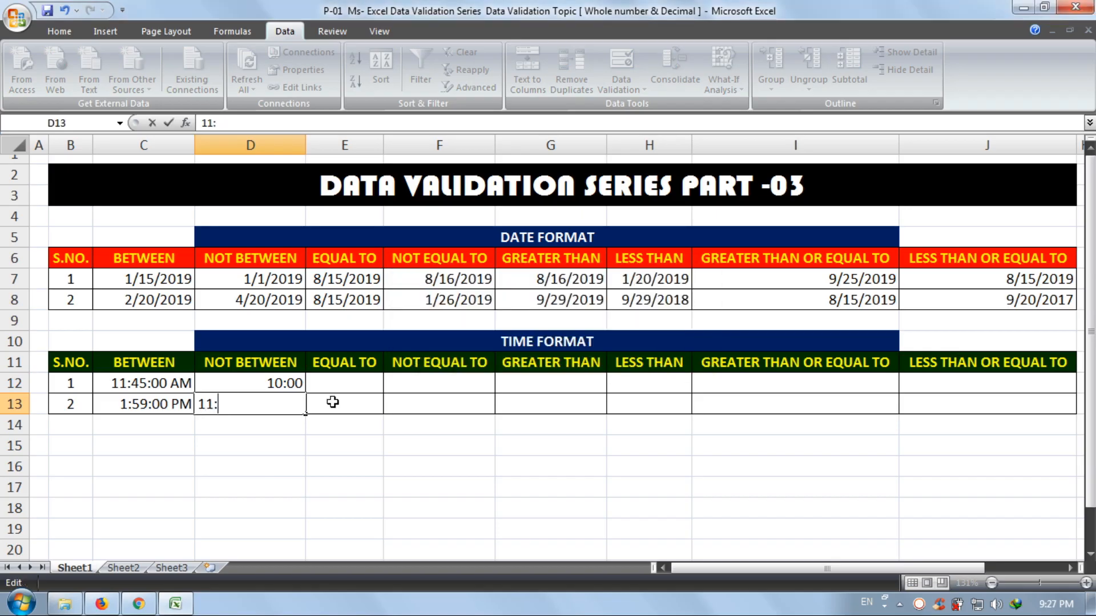
key("Return")
key("Return")
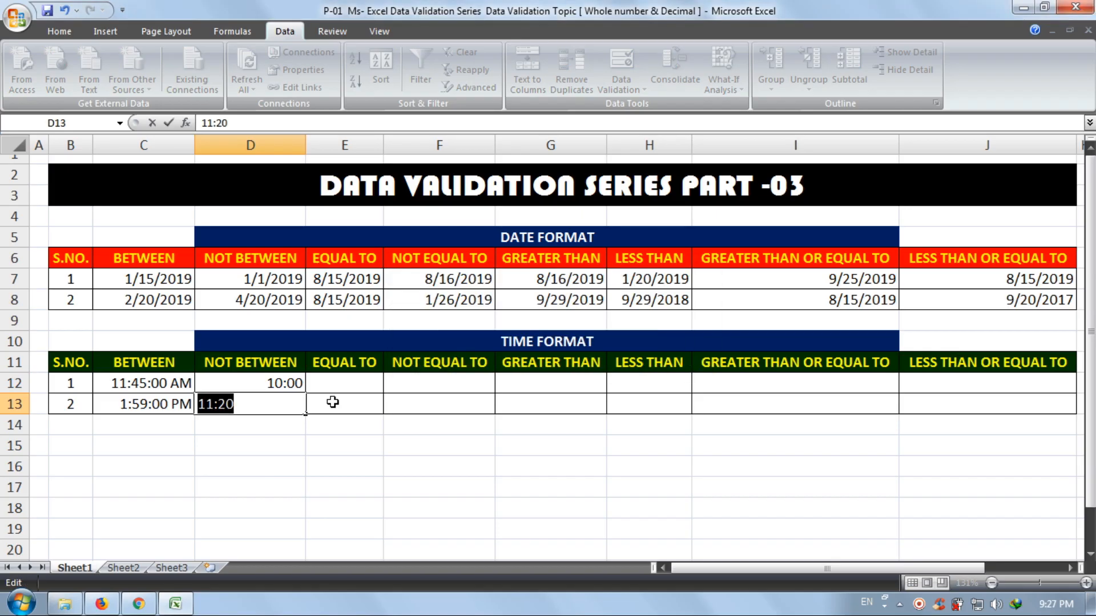
Enter 11:45 in D13 as a time after the excluded range and return to D12
type("11:45")
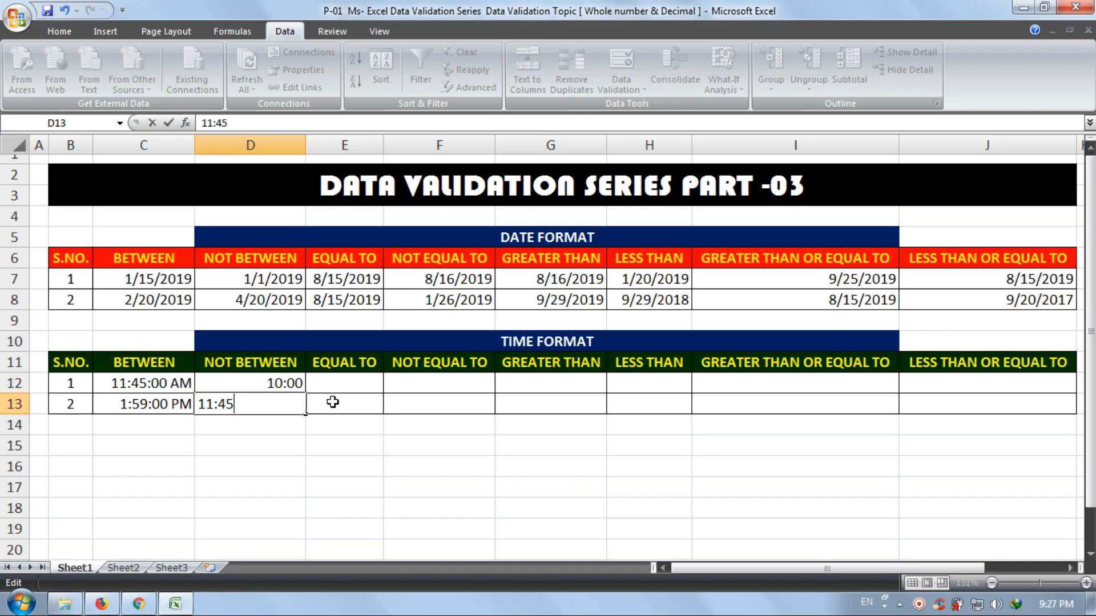
key("Return")
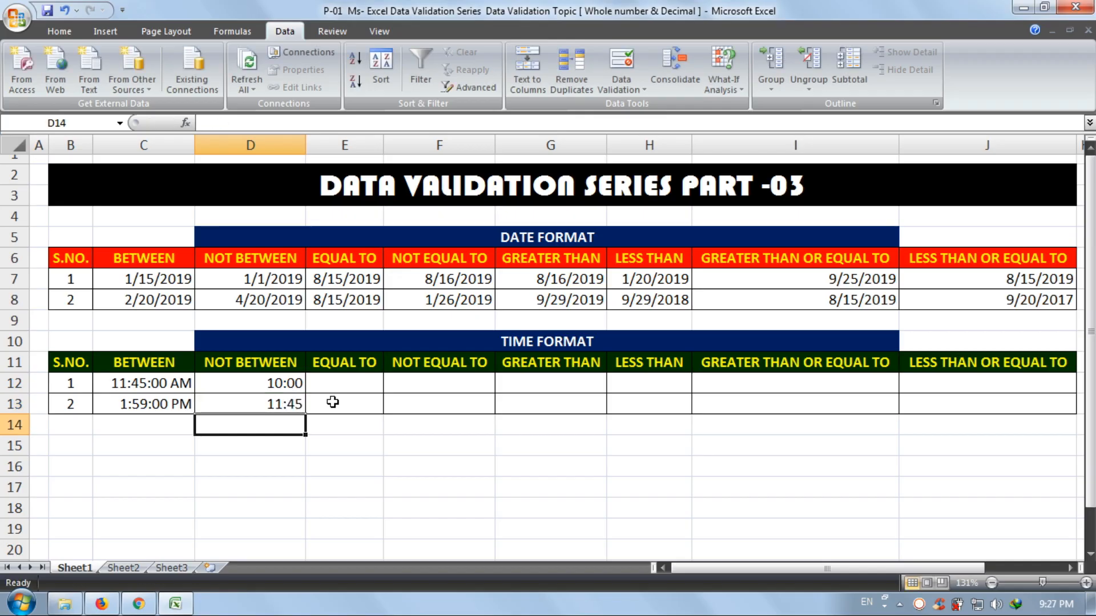
key("Up")
key("Up")
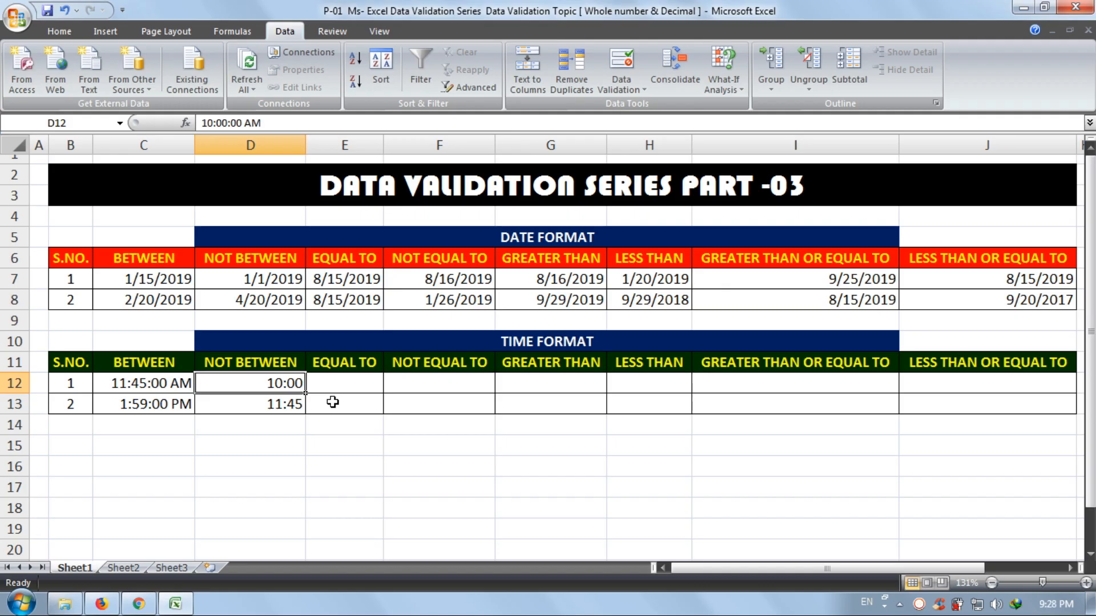
Apply a Time validation rule to E12:E13 that allows only values equal to 10:30:15
left_click_drag(341, 388, 343, 404)
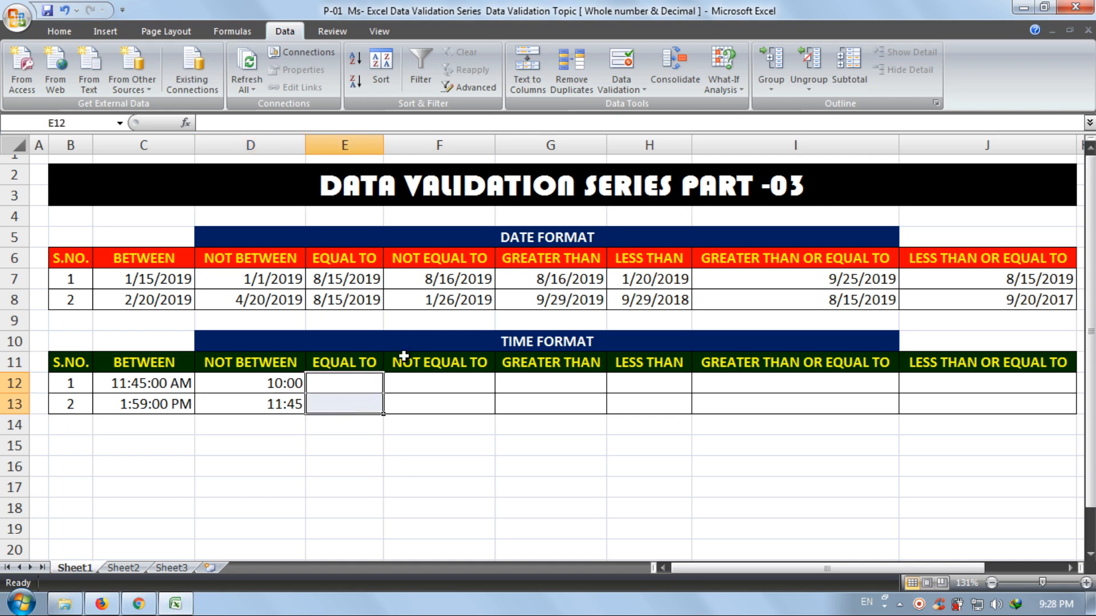
left_click(620, 60)
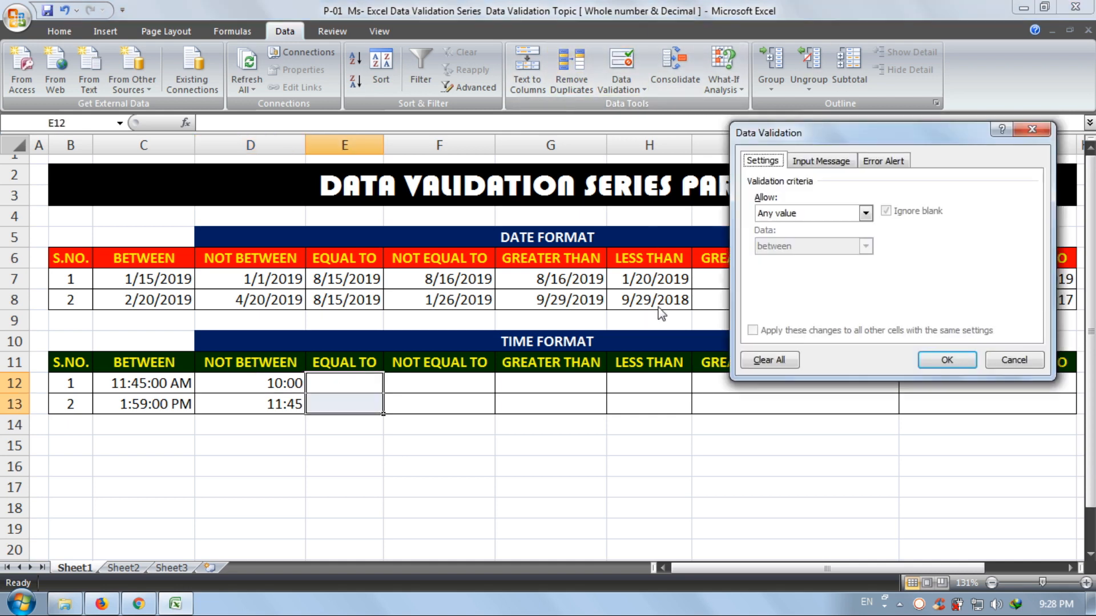
left_click(782, 216)
left_click(791, 280)
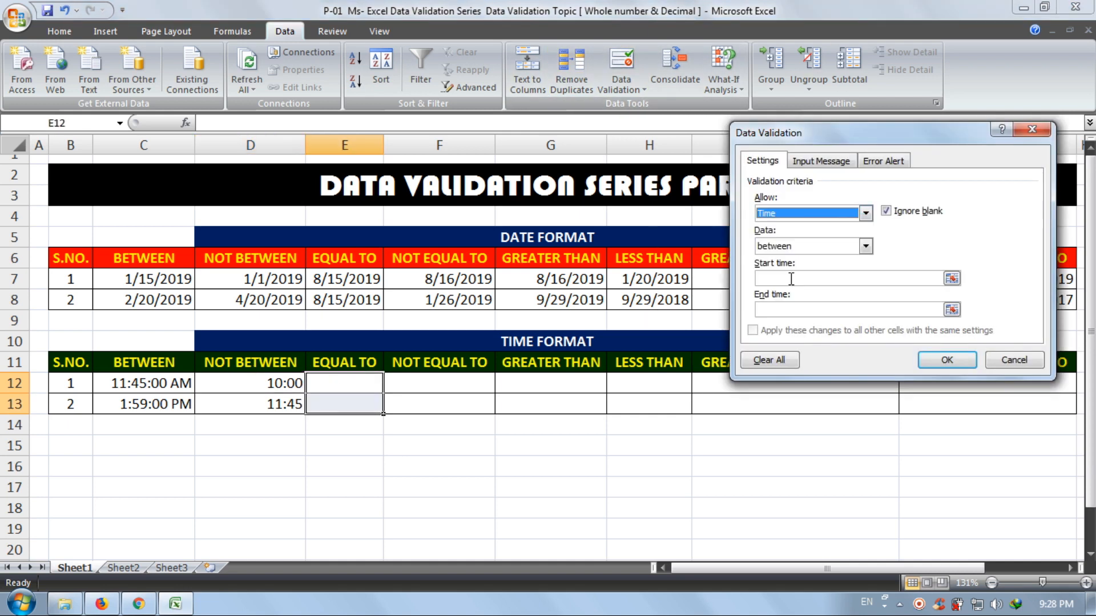
left_click(802, 252)
left_click(802, 280)
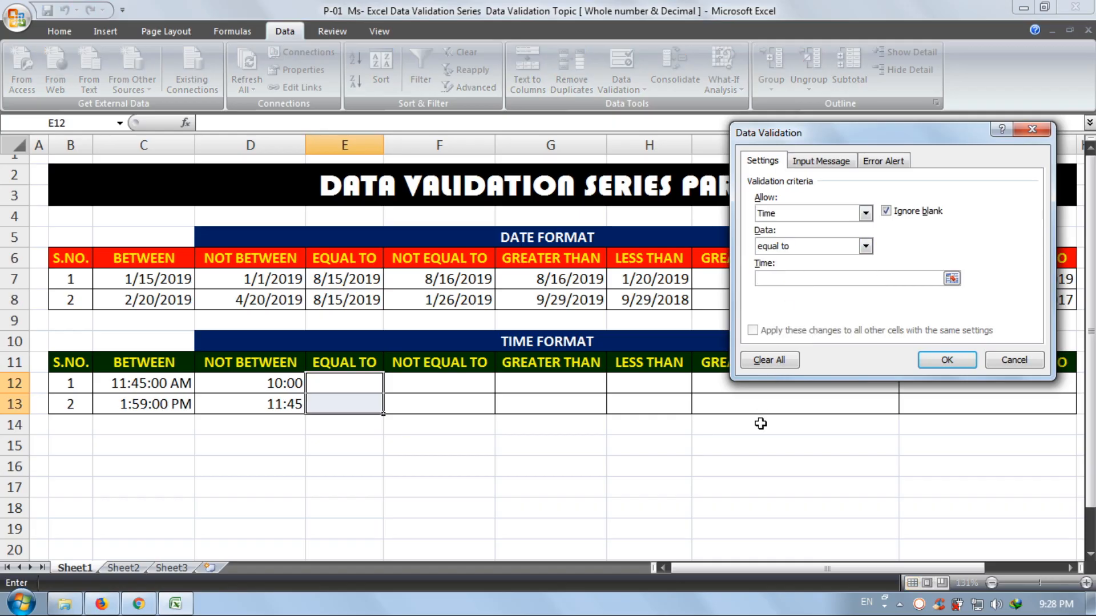
type("10:30:15")
left_click(935, 361)
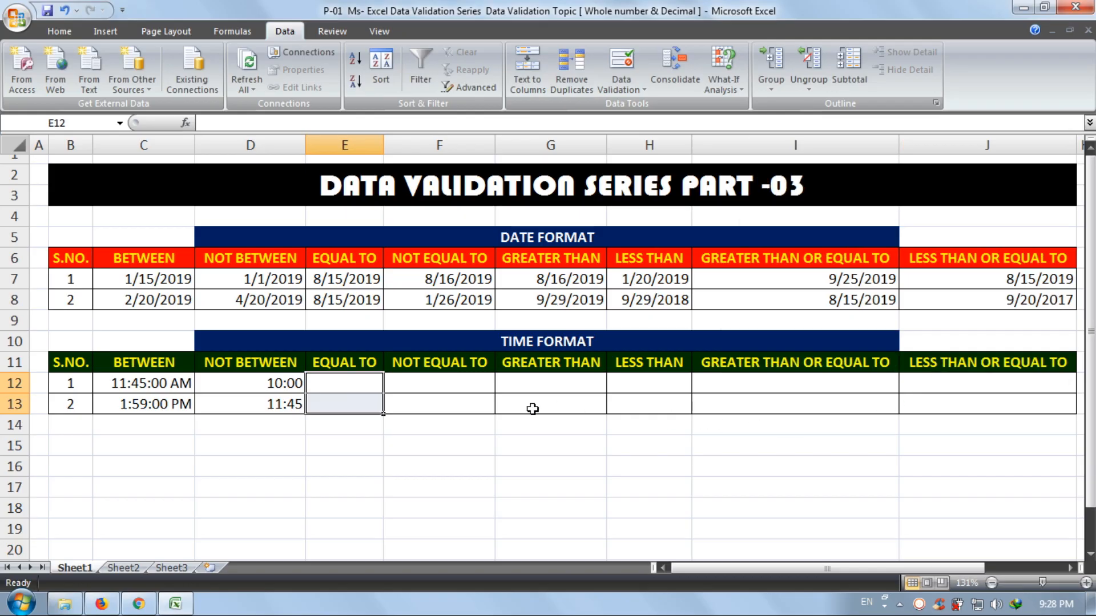
Try to enter 10:30 and 10:30:20 in E12 to test times that differ from the required one
left_click(356, 384)
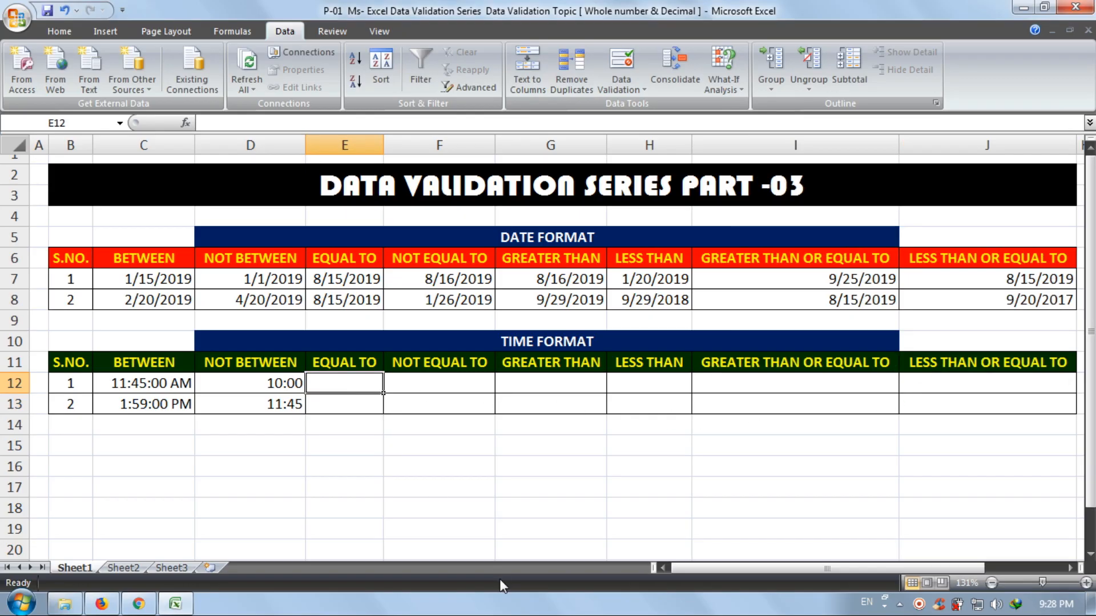
type("10:30")
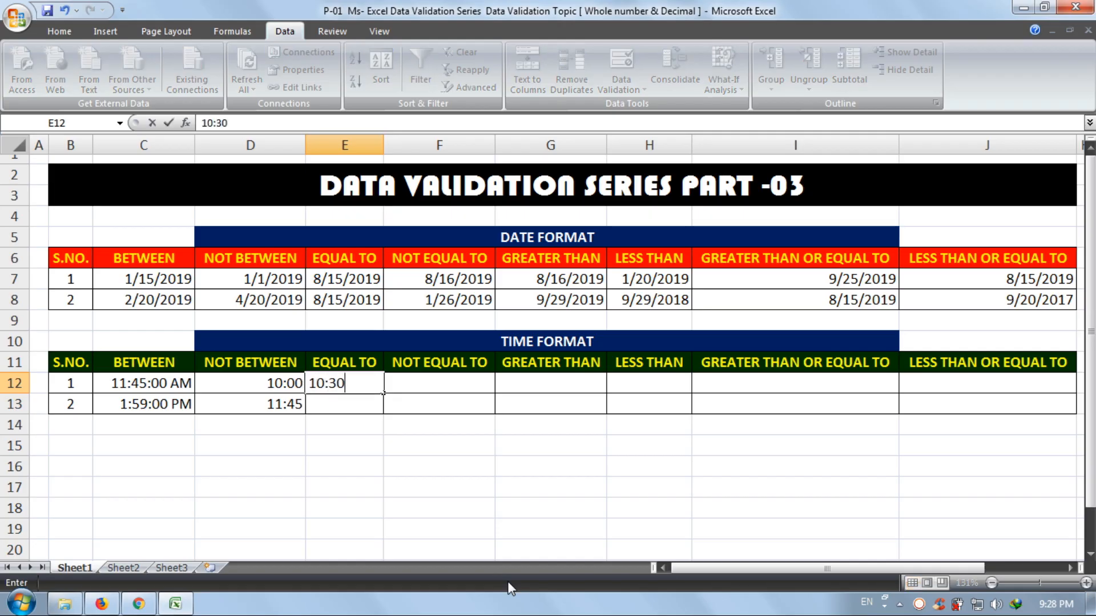
key("Return")
key("Return")
type("10:30:20")
key("Return")
key("Return")
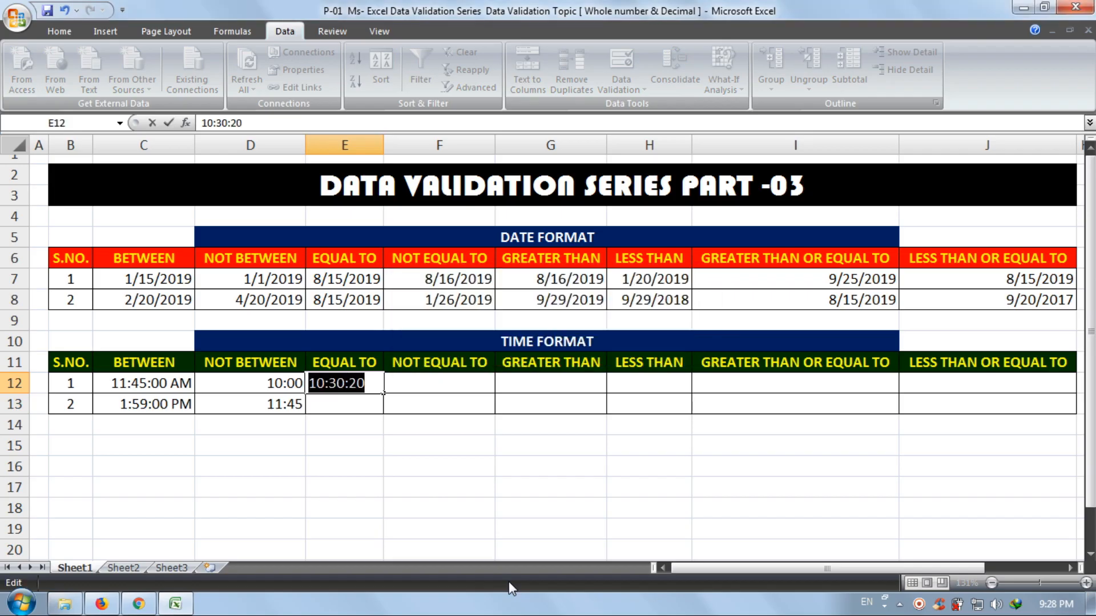
Enter the exact time 10:30:15 in E12
type("10:")
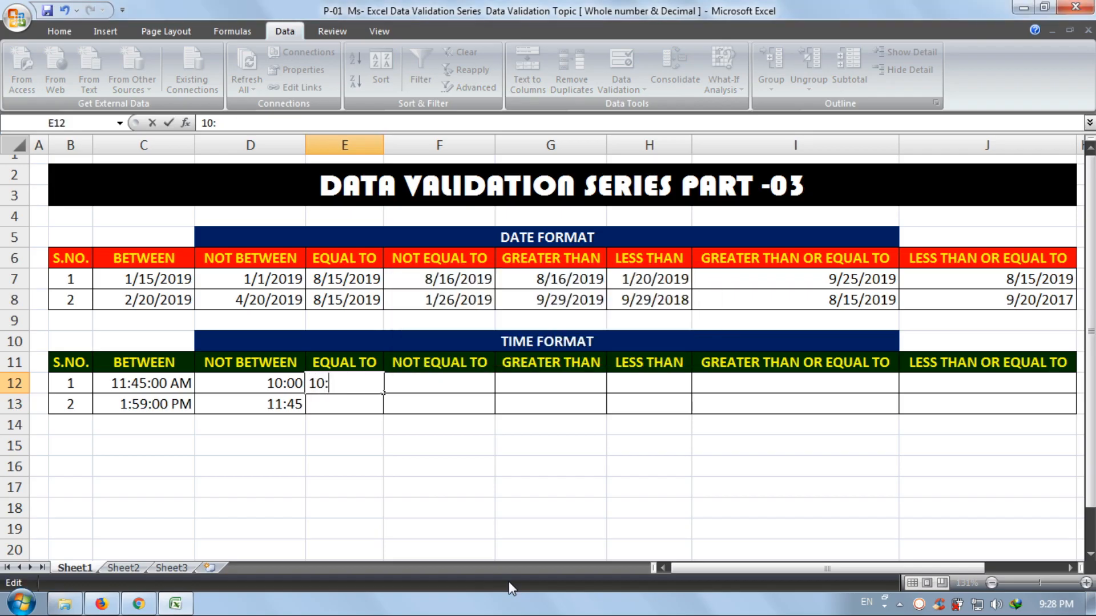
type("30:15")
key("Return")
Try to enter 10:30:16 in E13 to test a time one second past the required one
type("10:30:")
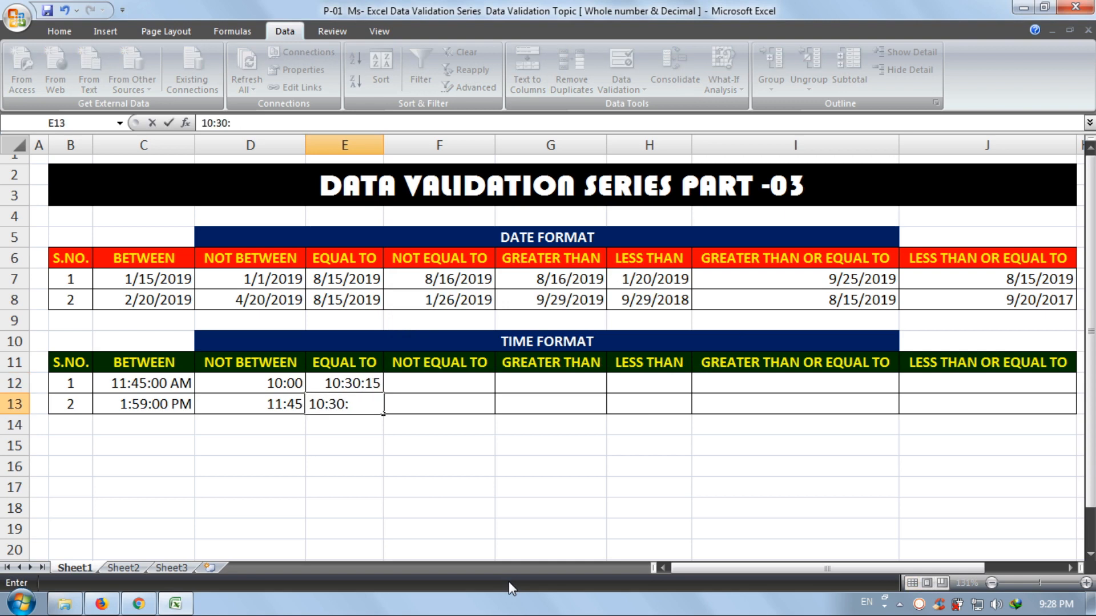
type("16")
key("Return")
key("Return")
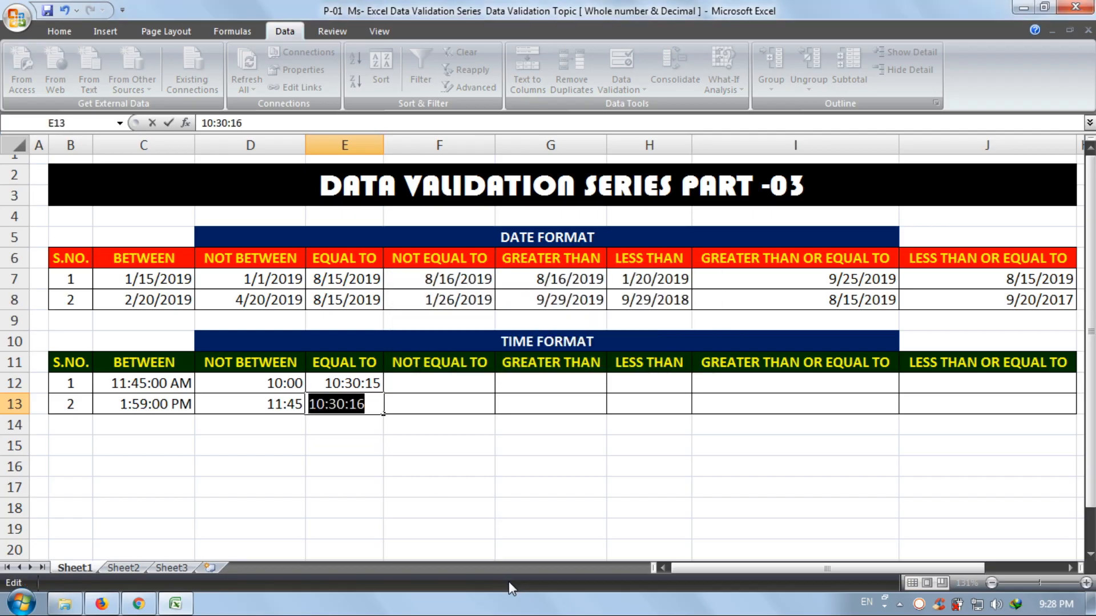
Try to enter 10:30:13 in E13 to test a time slightly before the required one
type("10::")
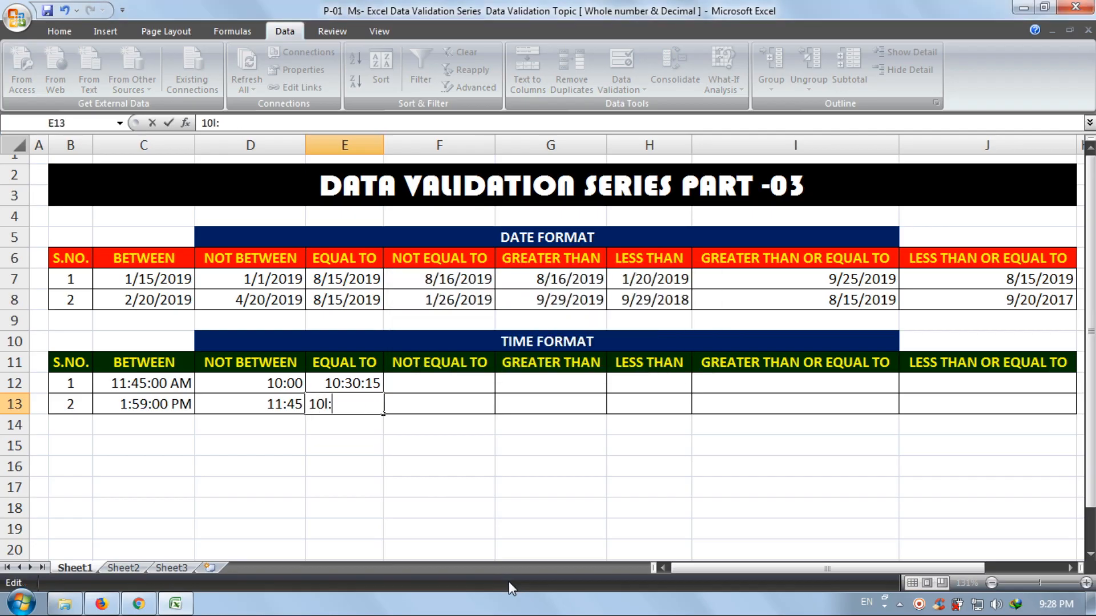
key("BackSpace")
key("BackSpace")
type(":30:13")
key("Return")
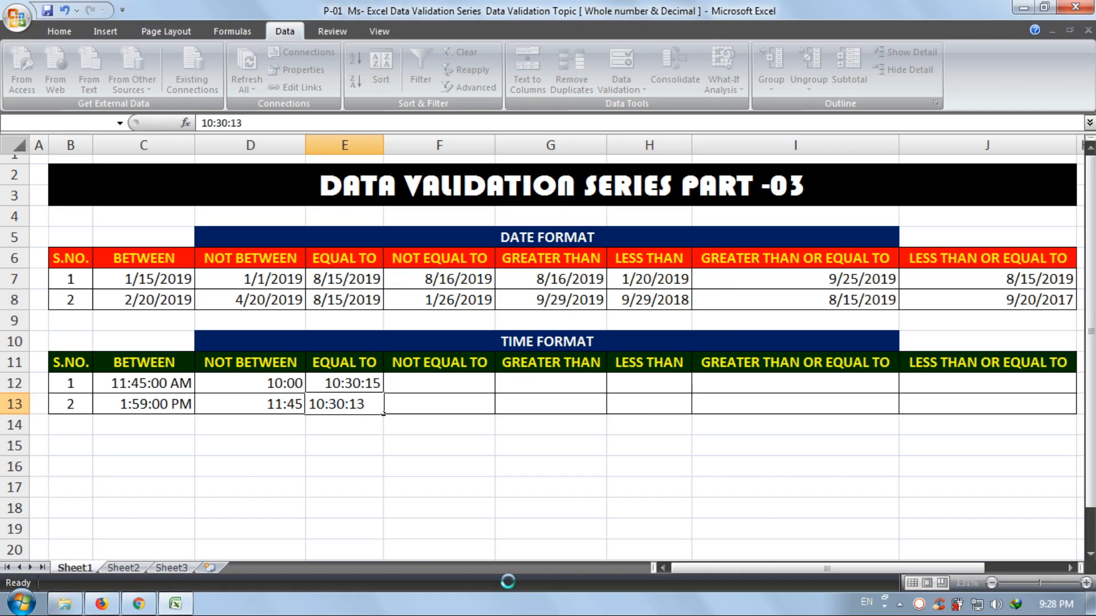
key("Return")
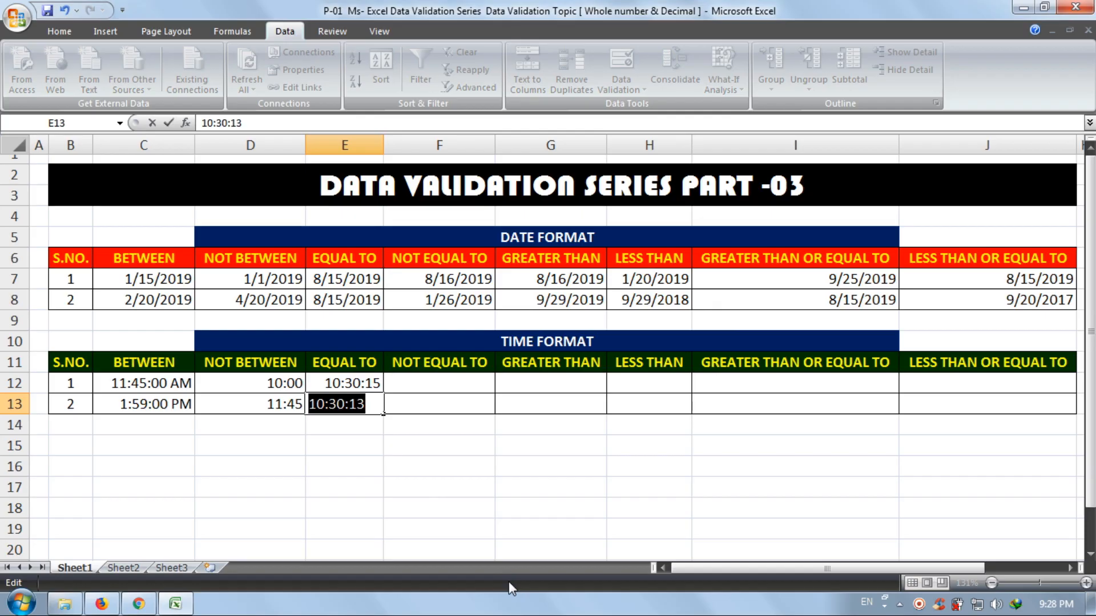
Enter the exact time 10:30:15 in E13
type("10:30")
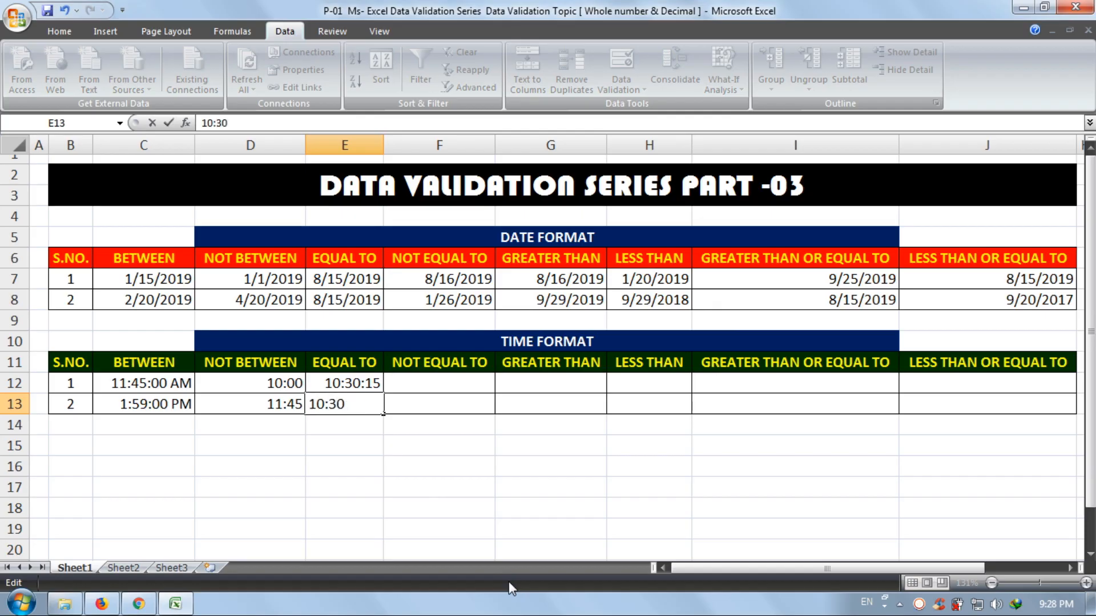
type(":15")
key("Return")
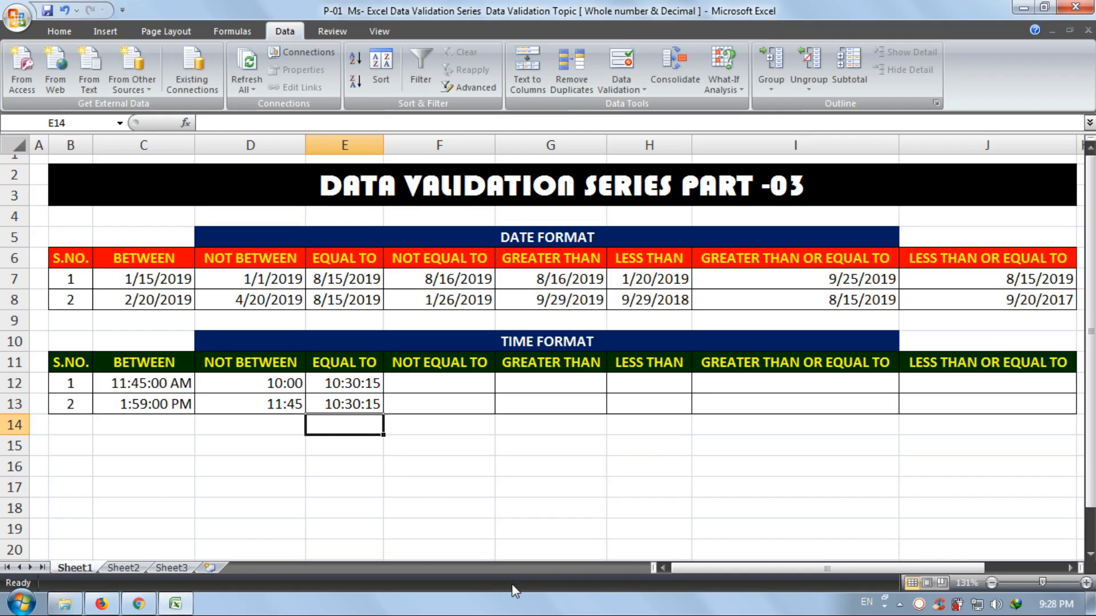
Apply a Time validation rule to F12:F13 that allows only values not equal to 10:30:15
left_click_drag(431, 391, 434, 401)
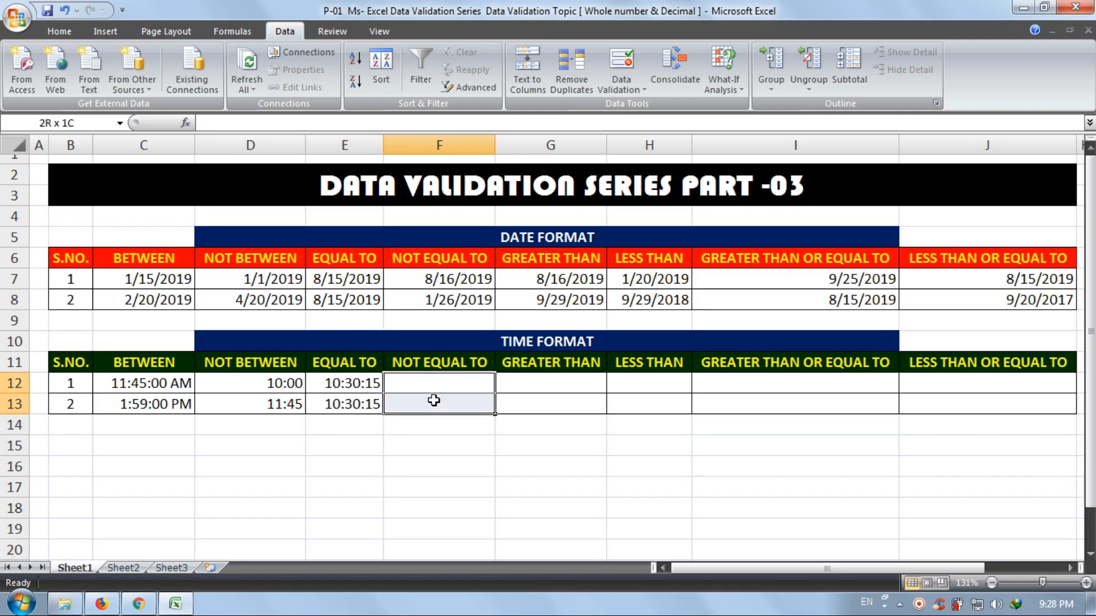
left_click(610, 63)
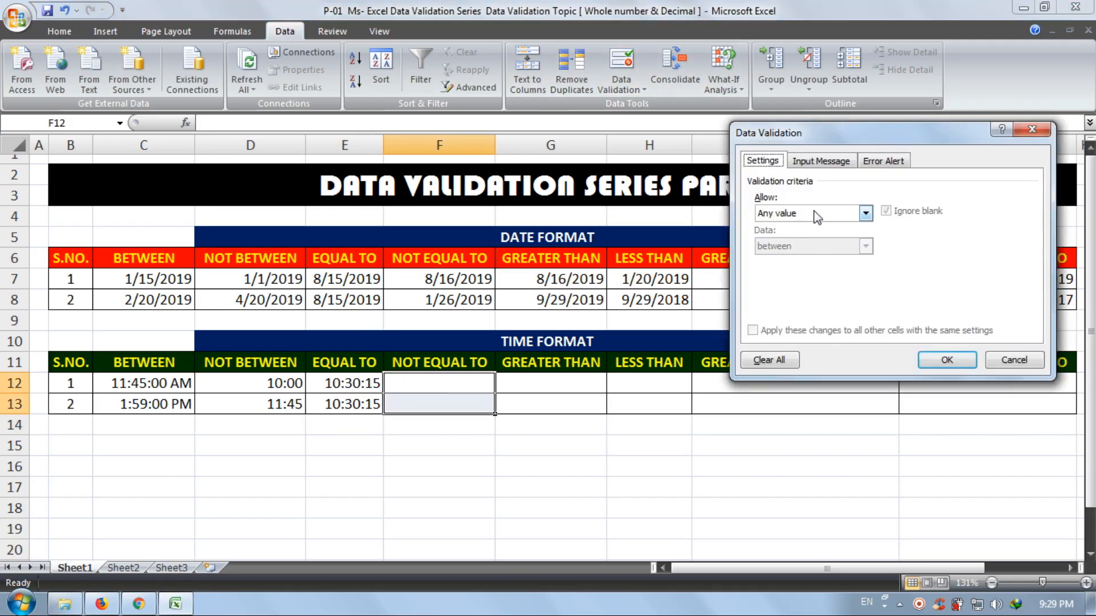
left_click(817, 215)
left_click(806, 280)
left_click(802, 246)
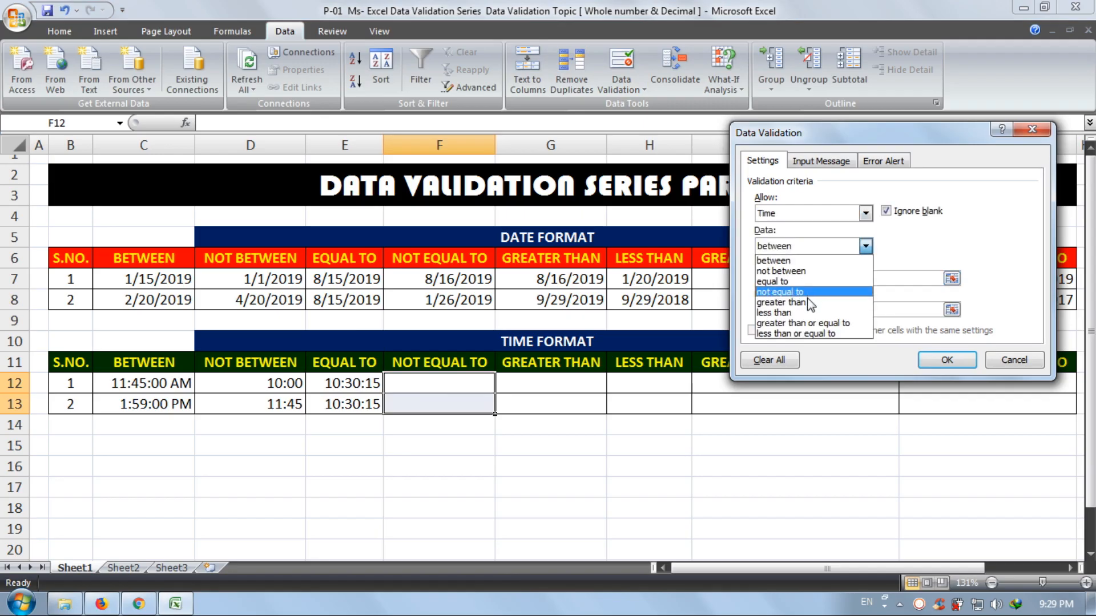
left_click(809, 292)
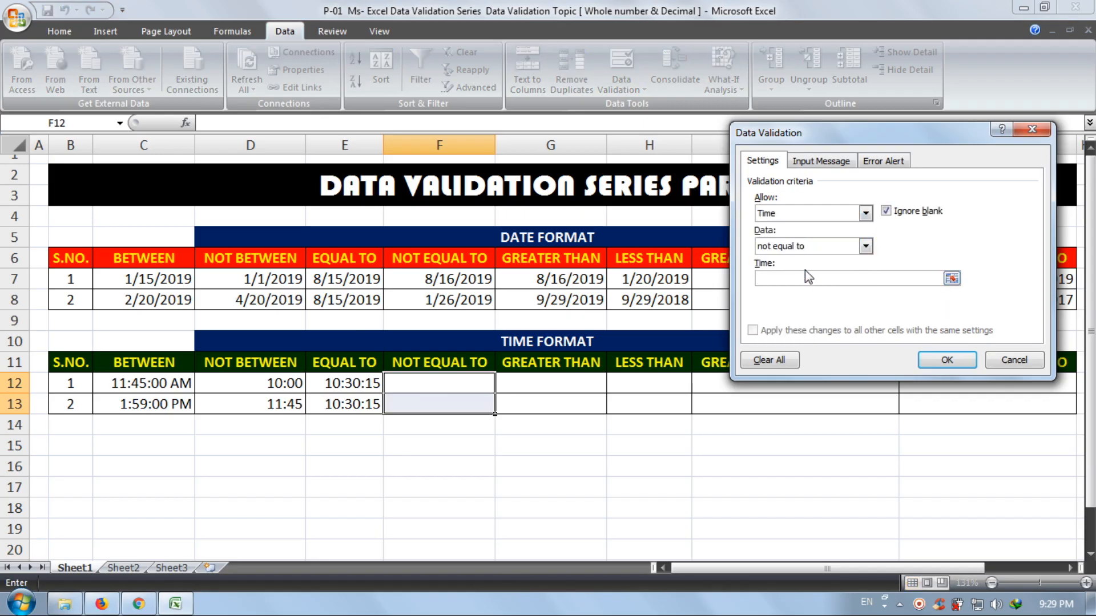
type("10:30:15")
left_click(947, 360)
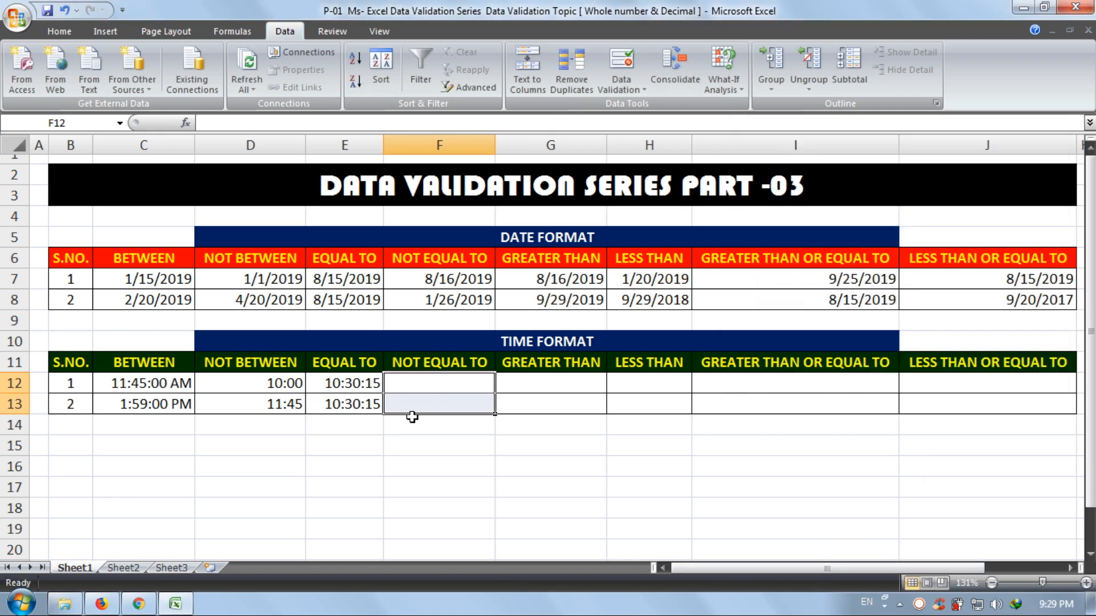
Try to enter 10:30:15 in F12 to test the excluded time
left_click(460, 391)
type("10:")
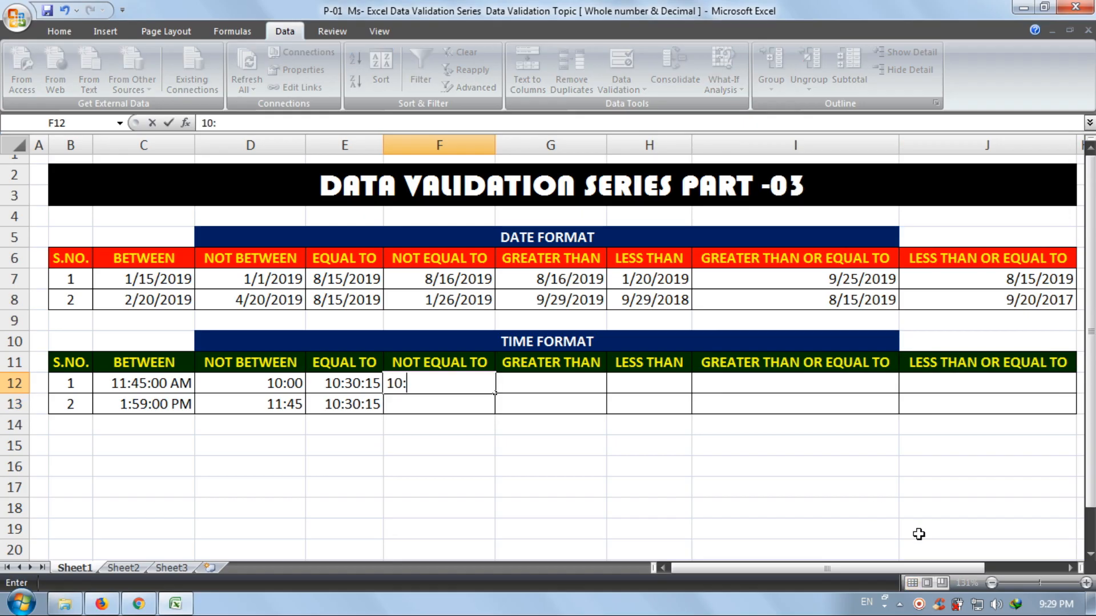
type("30:15")
key("Return")
key("Return")
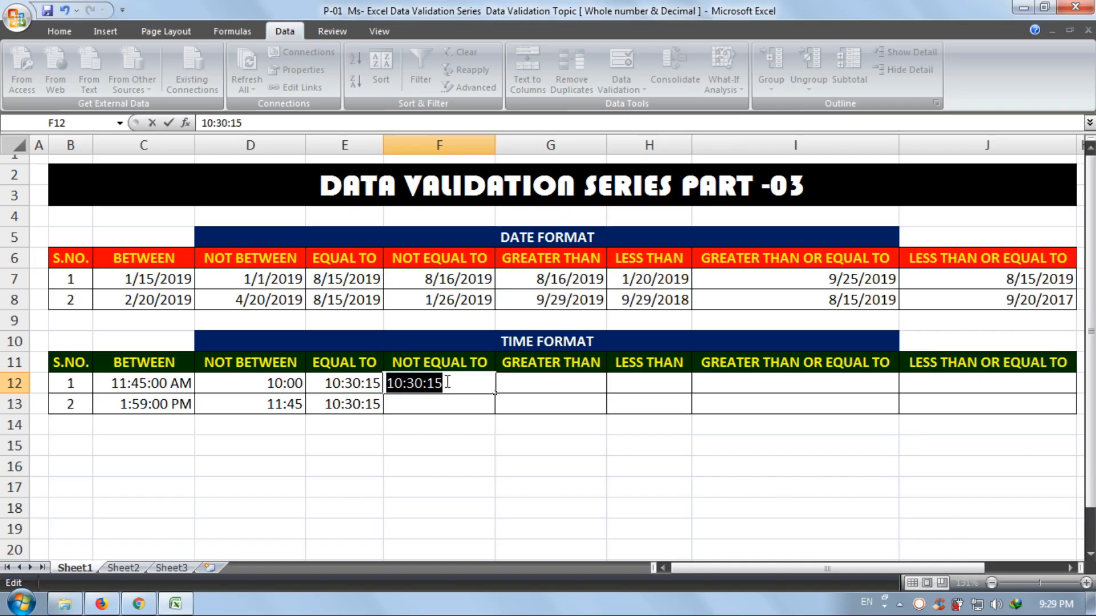
Enter times that differ from the excluded one: 10:30:35 in F12 and 10:15:15 in F13
key("Right")
key("BackSpace")
key("BackSpace")
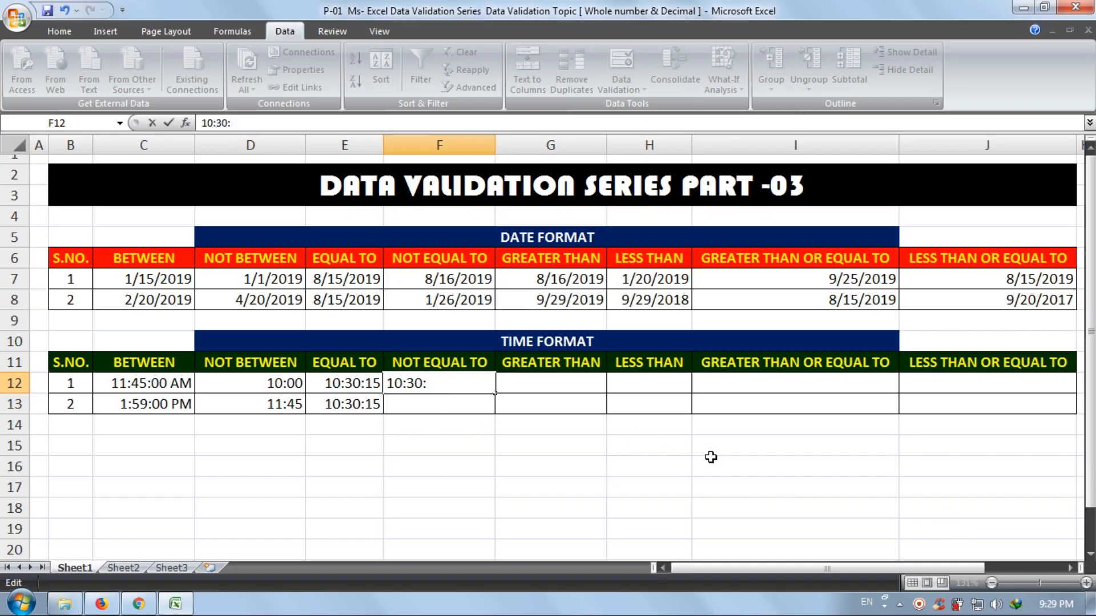
type("35")
key("Return")
type("10")
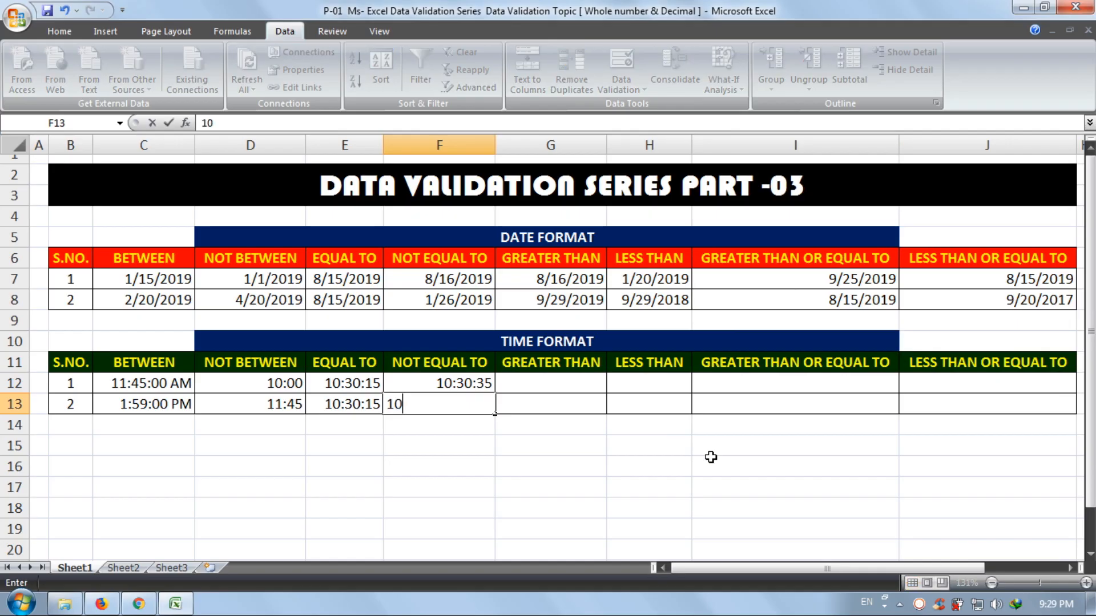
type(":15:15")
key("Return")
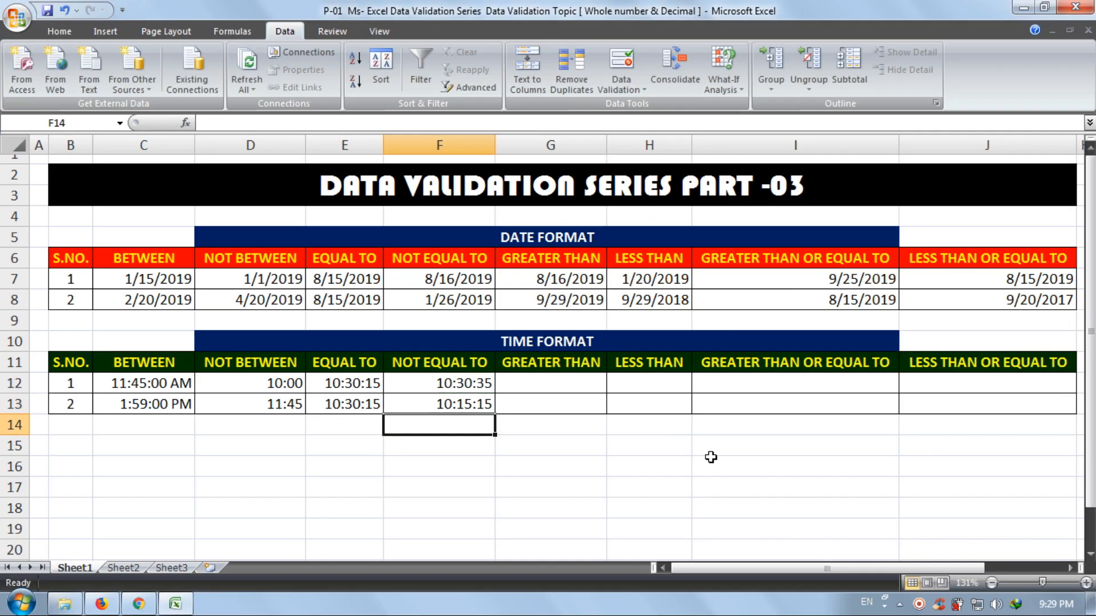
key("Up")
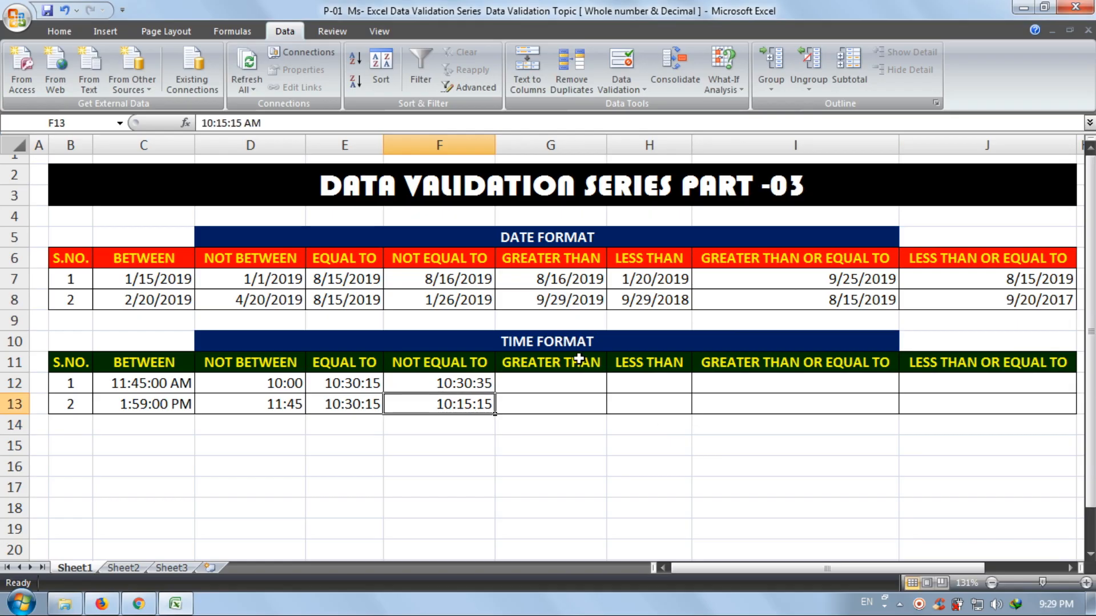
Apply a Time validation rule to G12:G13 that allows only values greater than 11:30:15
left_click(576, 382)
left_click_drag(576, 382, 573, 404)
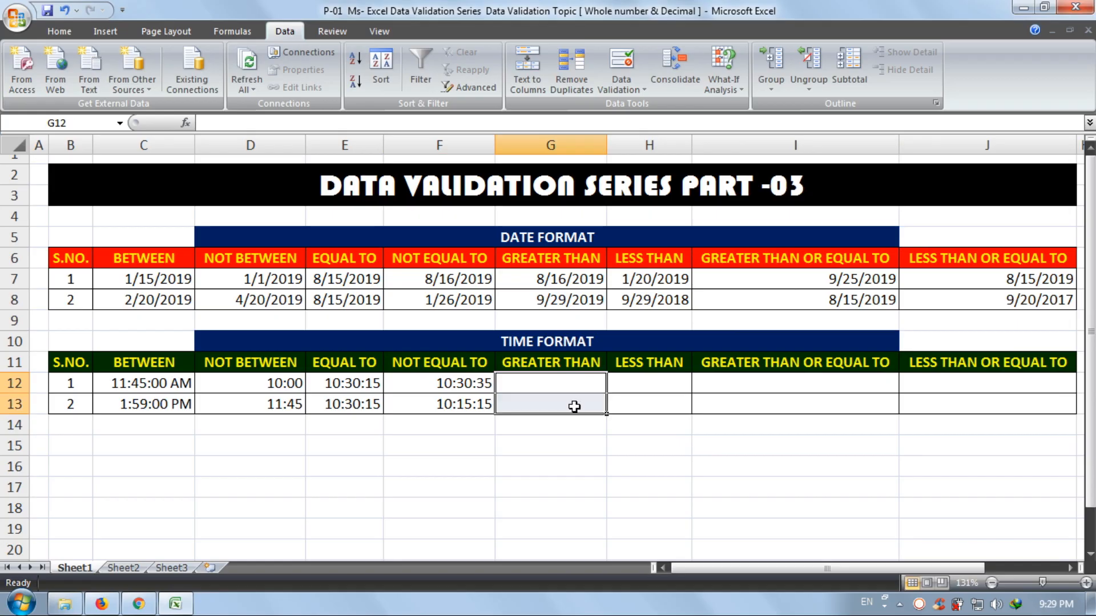
left_click(621, 62)
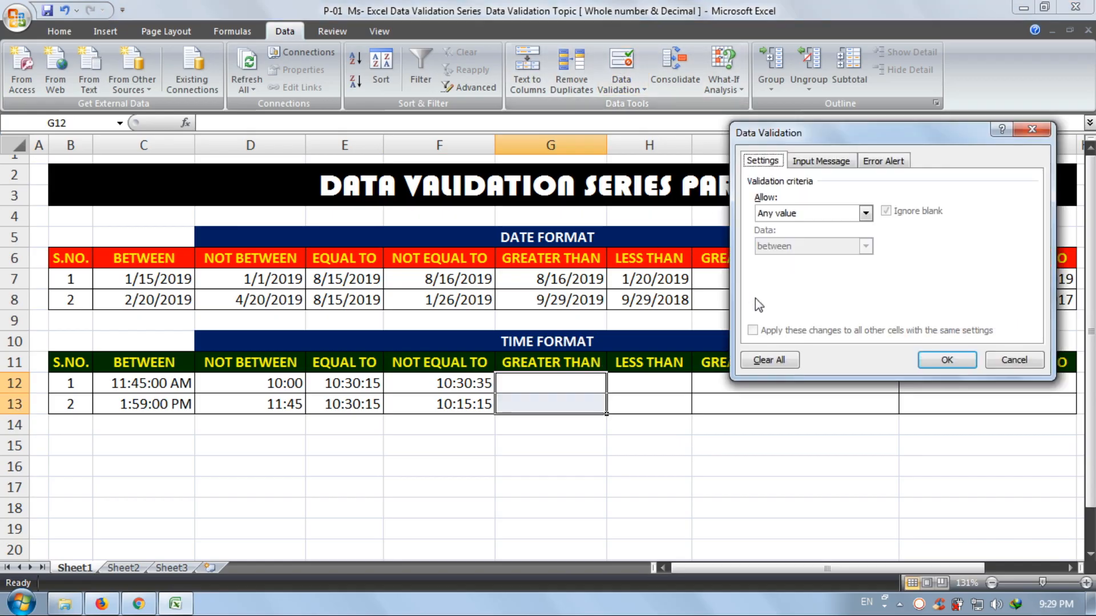
left_click(834, 213)
left_click(816, 280)
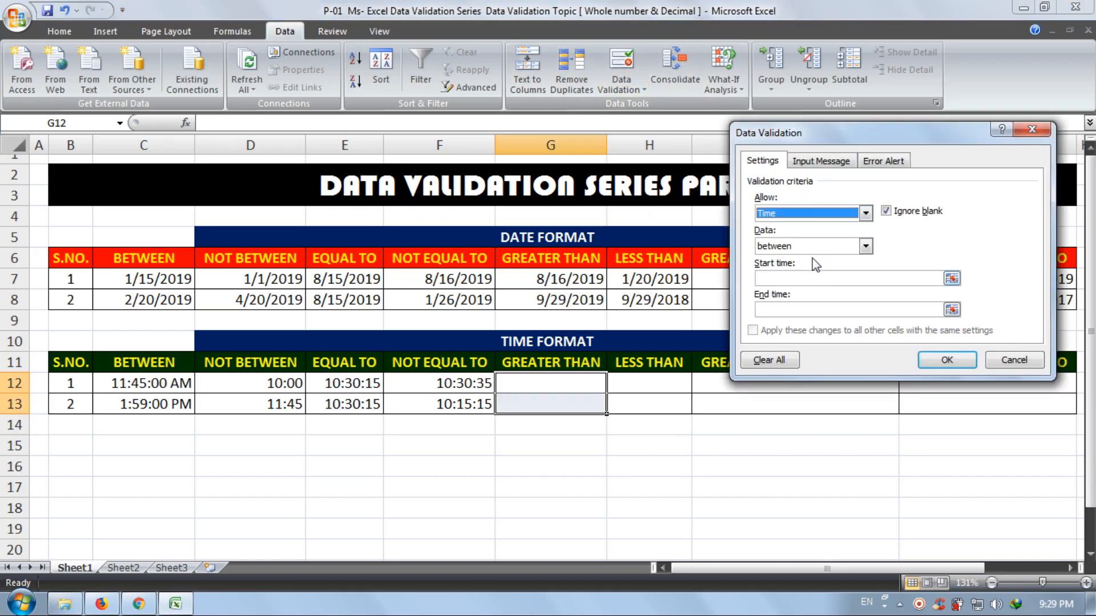
left_click(812, 247)
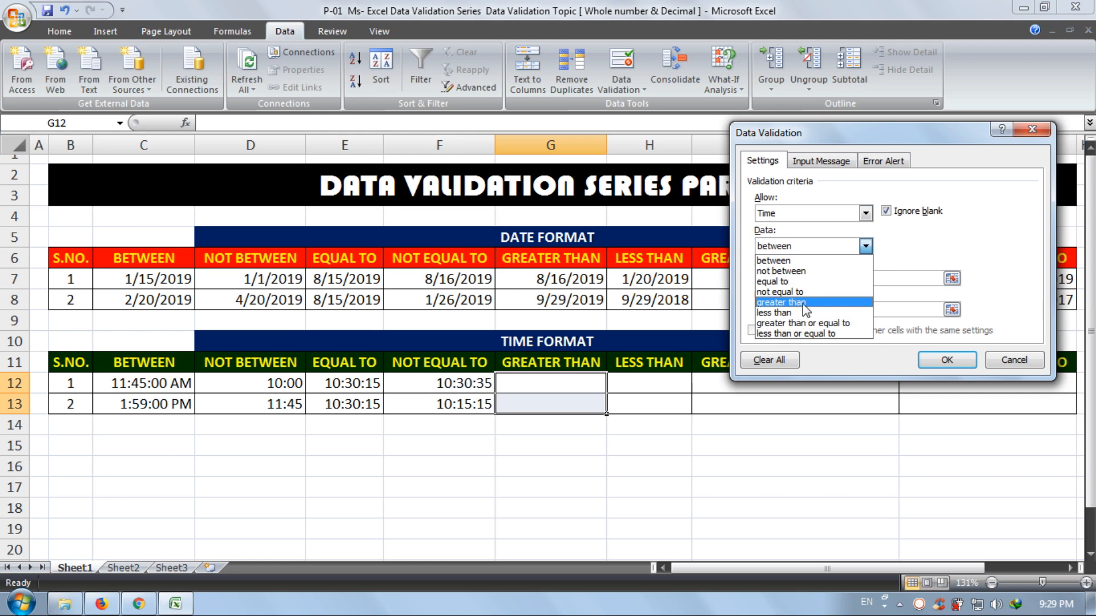
left_click(802, 303)
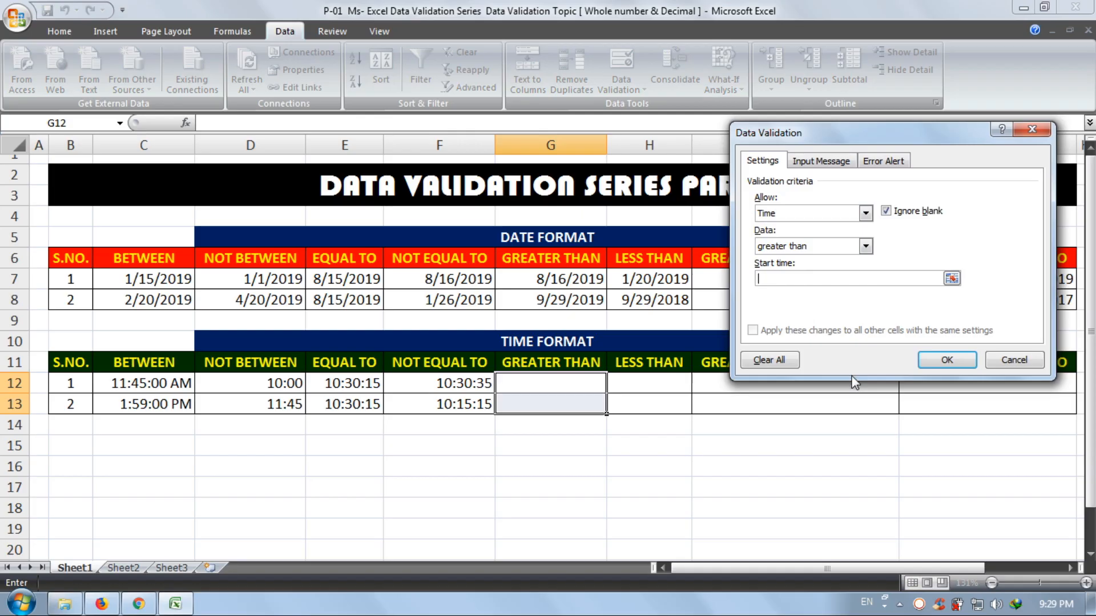
type("11:30:15")
left_click(935, 358)
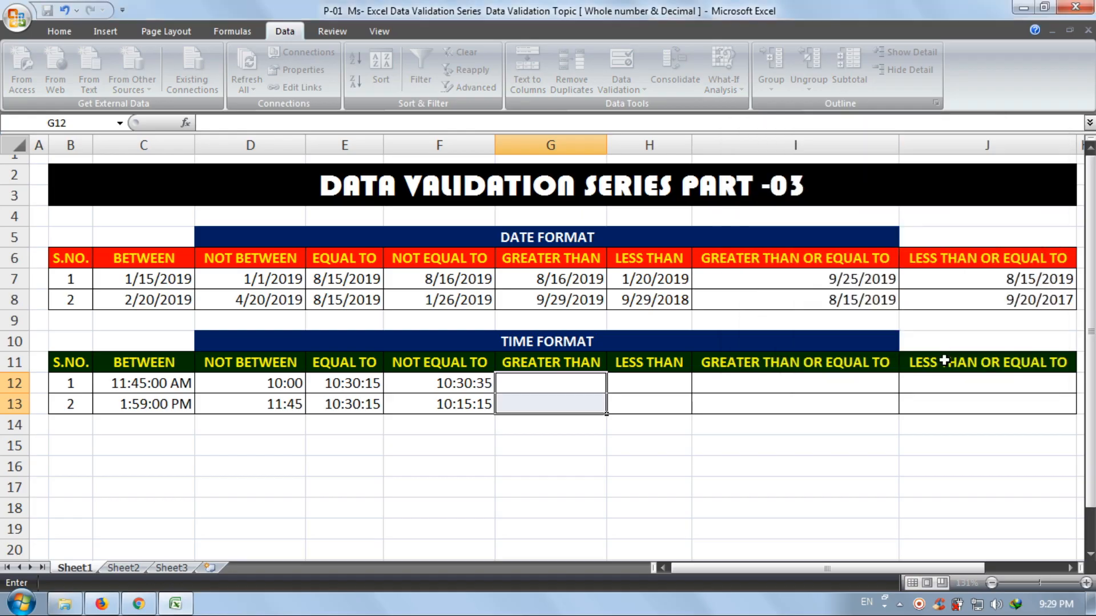
Try to enter 10:30:15 and 11:20:30 in G12 to test times earlier than the limit
left_click(561, 382)
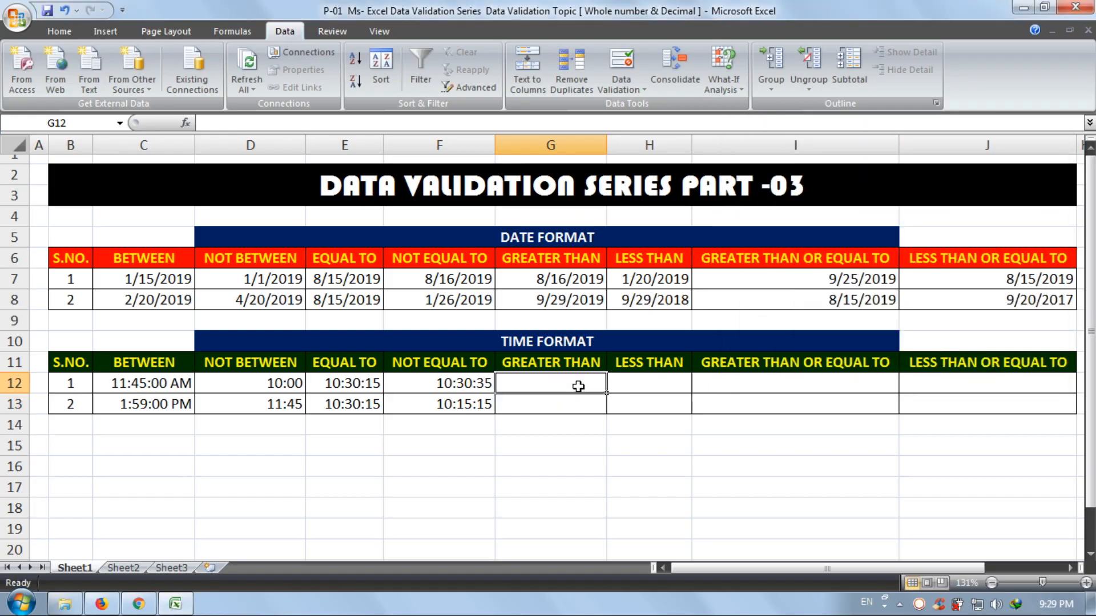
type("10\":")
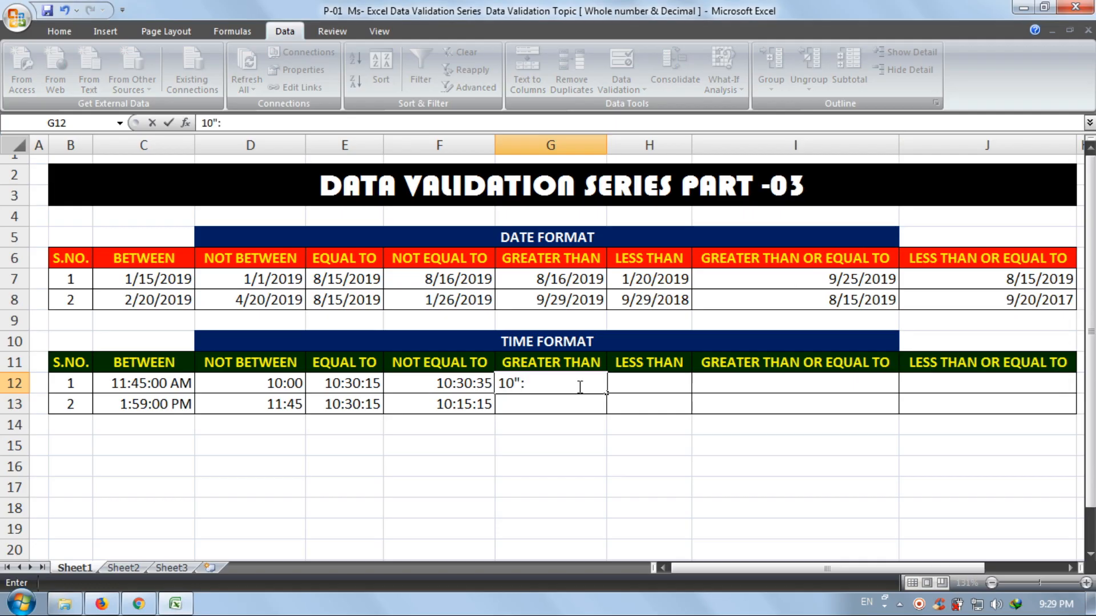
key("BackSpace")
key("BackSpace")
type(":30:15")
key("Return")
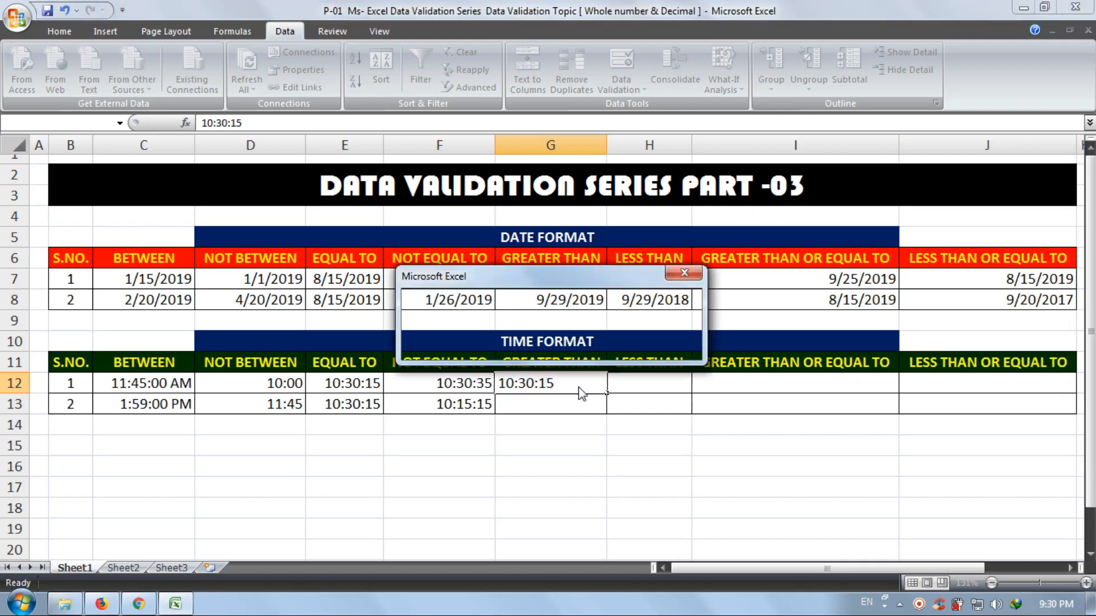
key("Return")
type("11")
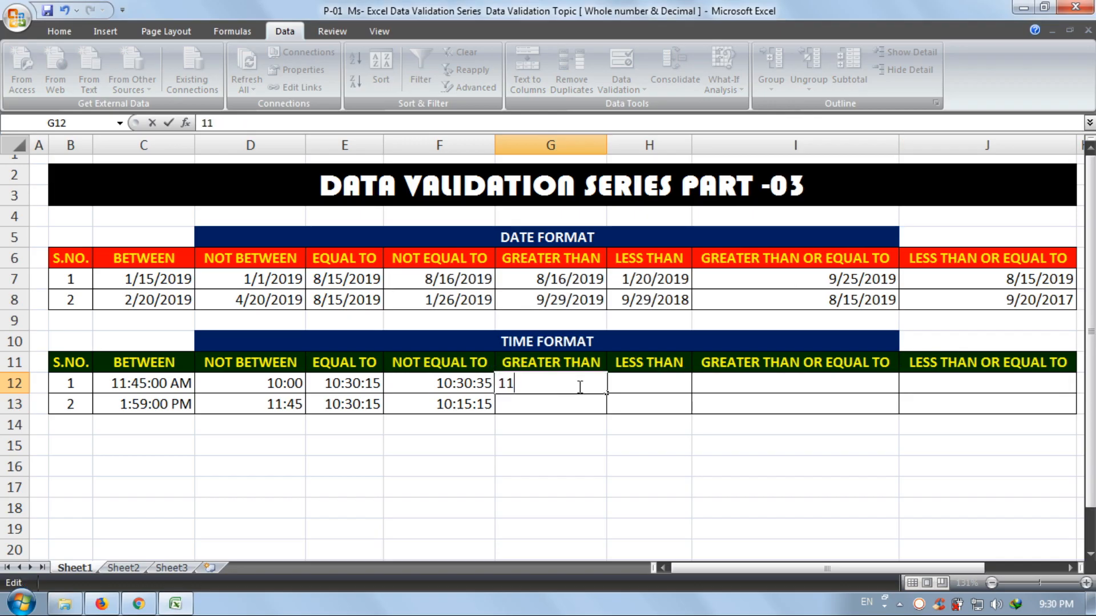
type(":20:30")
key("Return")
key("Return")
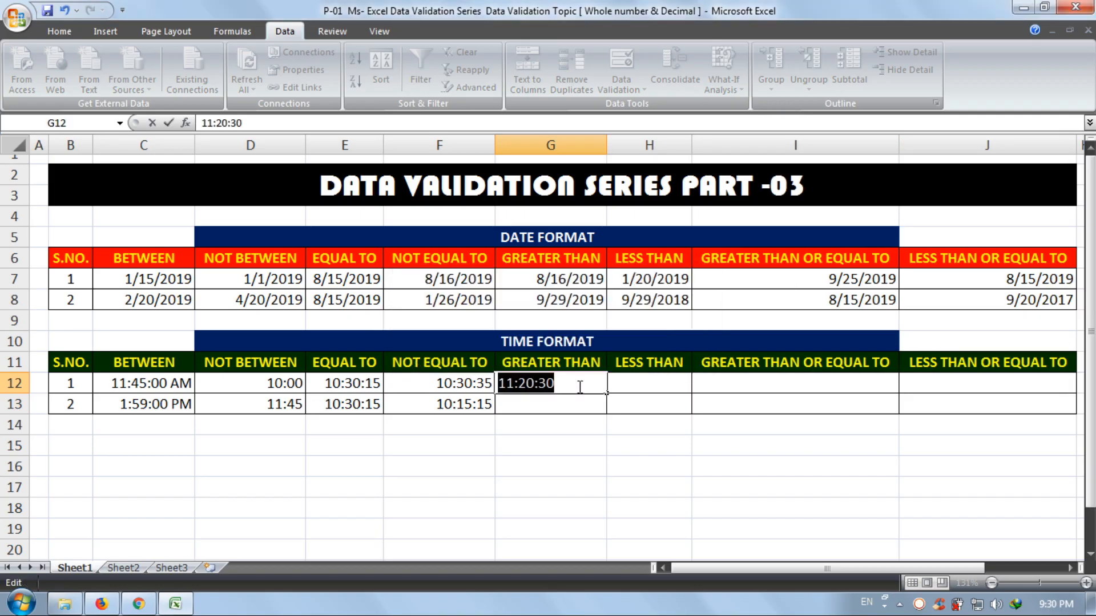
Enter times past the limit: 11:30:45 in G12 and 15:16:22 in G13
type("11:")
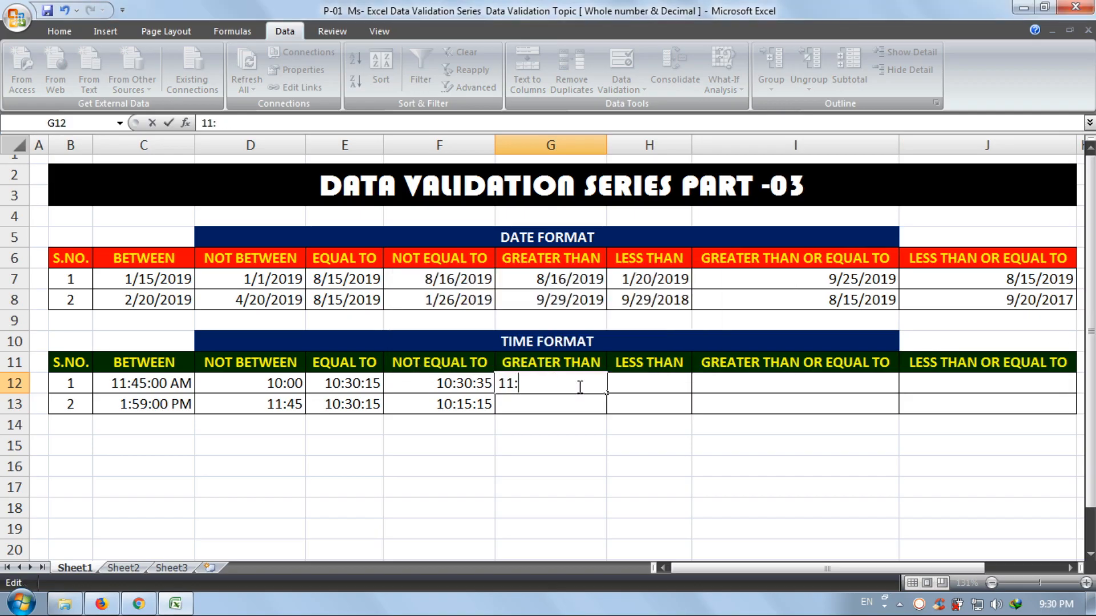
type("30:45")
key("Return")
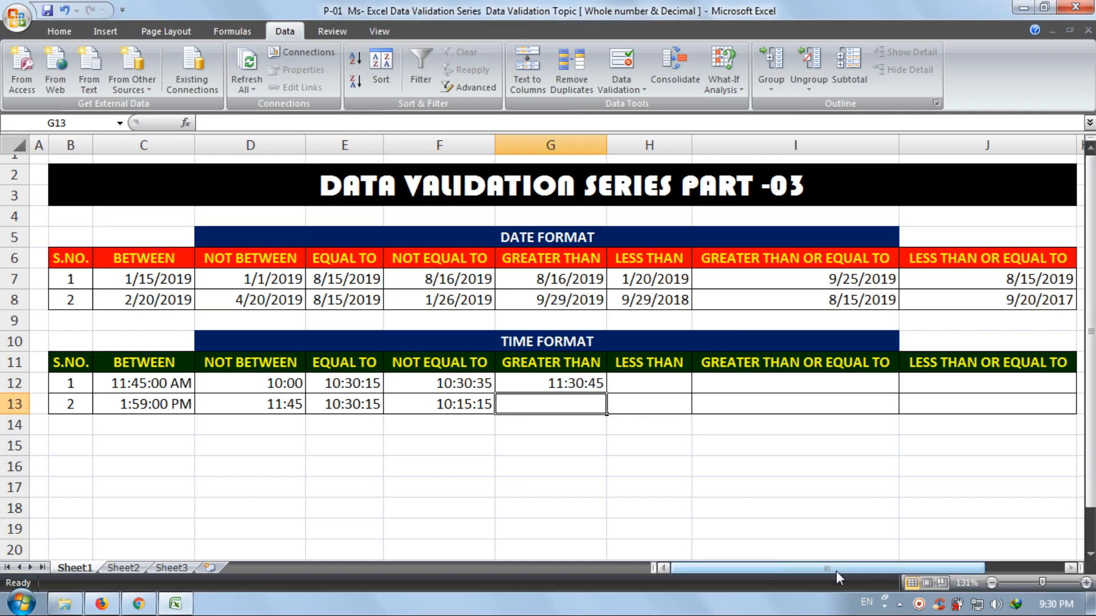
type("15")
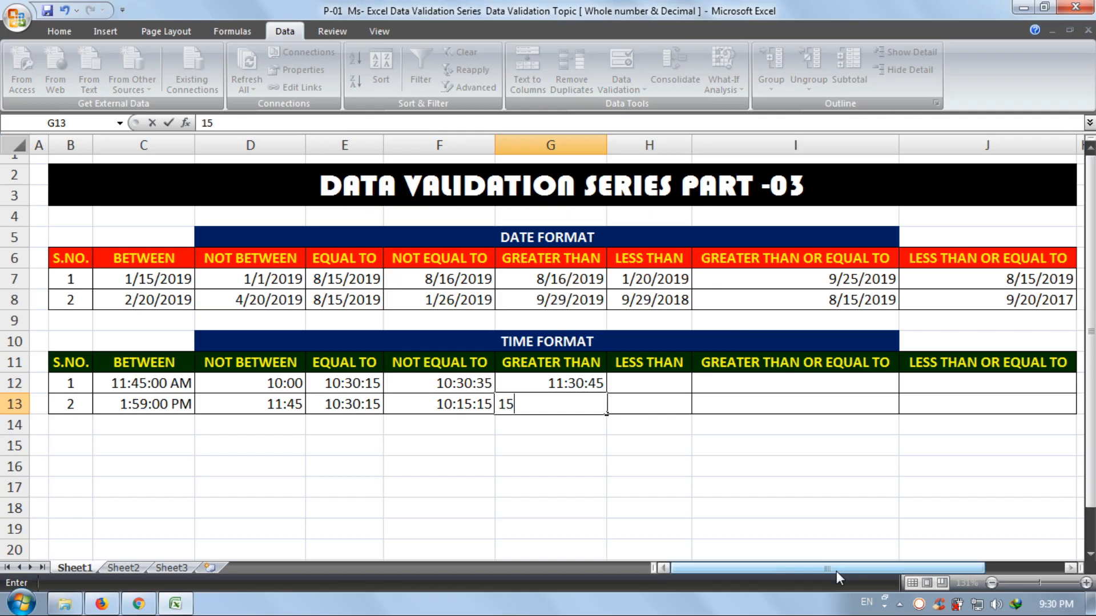
type(":16:22")
key("Return")
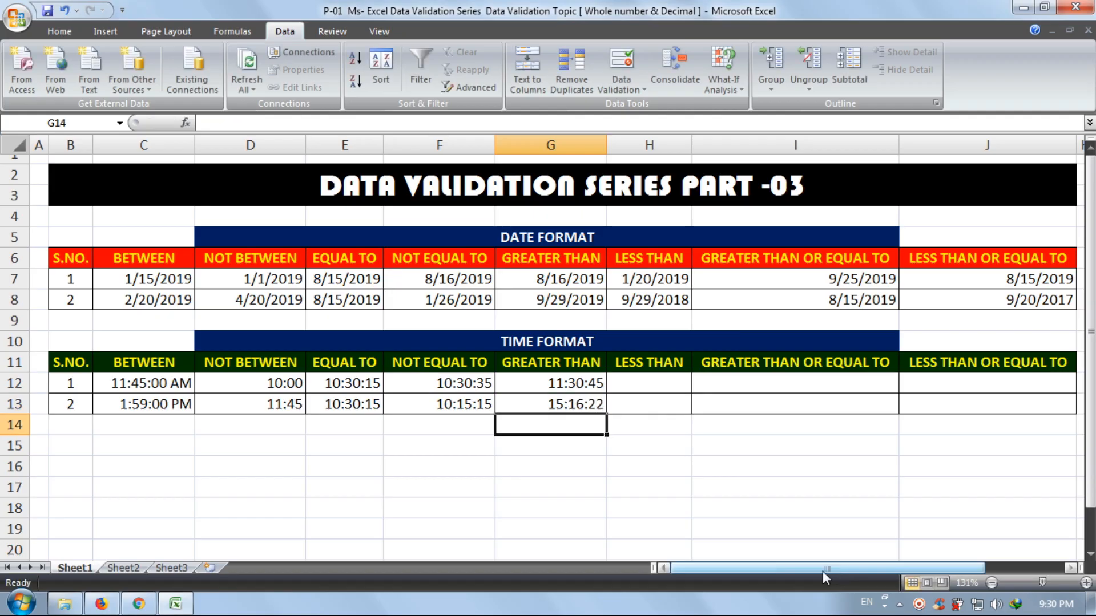
Try to replace the time in G13 with 8:02:15 to test a value earlier than the limit
left_click(570, 401)
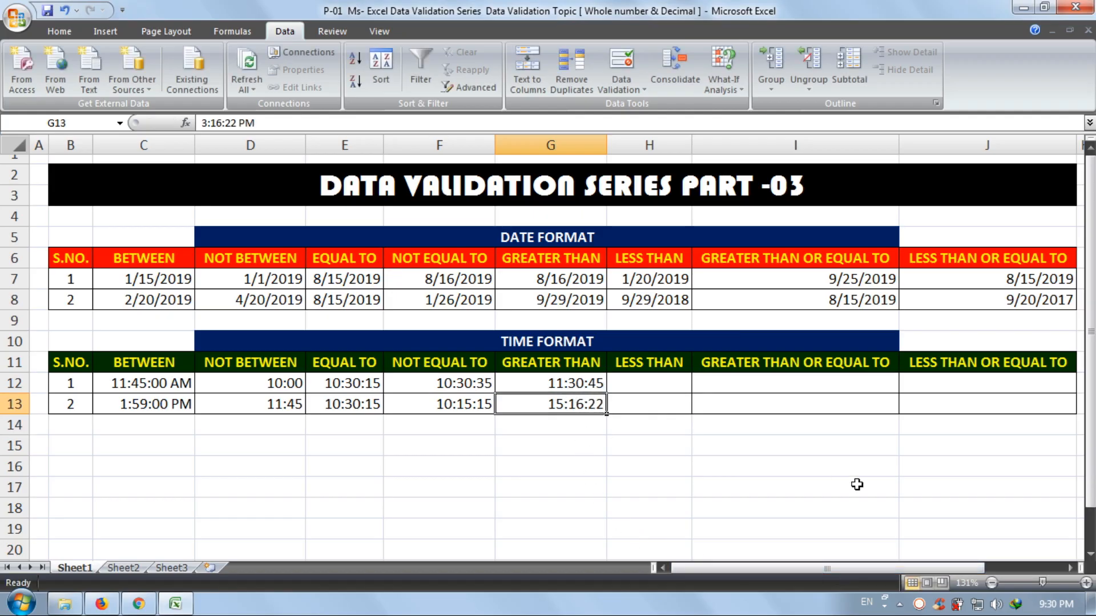
type("8:")
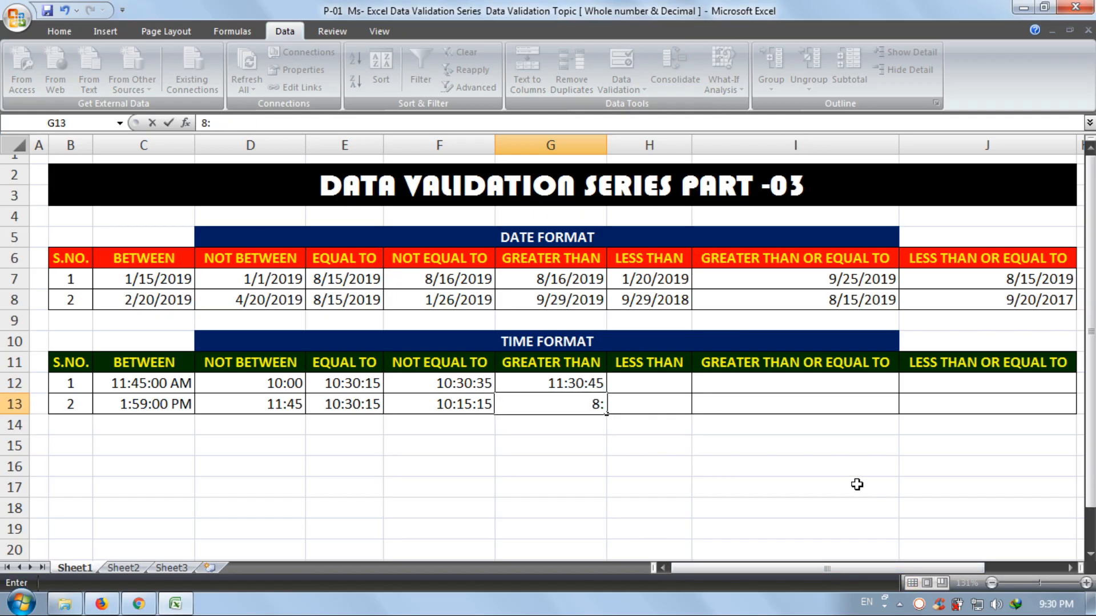
type("02:15")
key("F2")
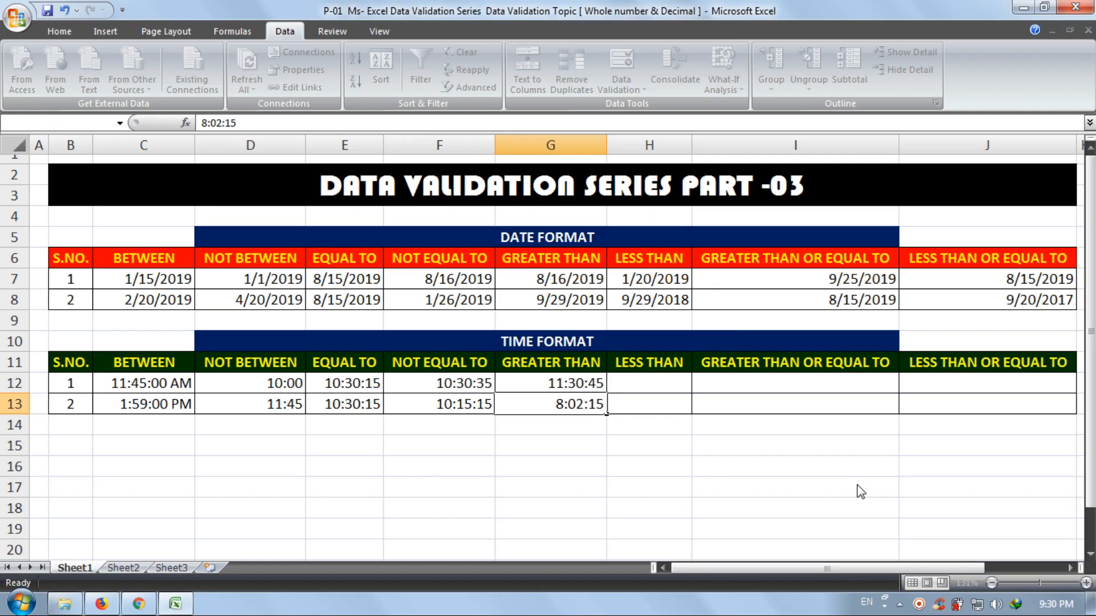
key("shift+Home")
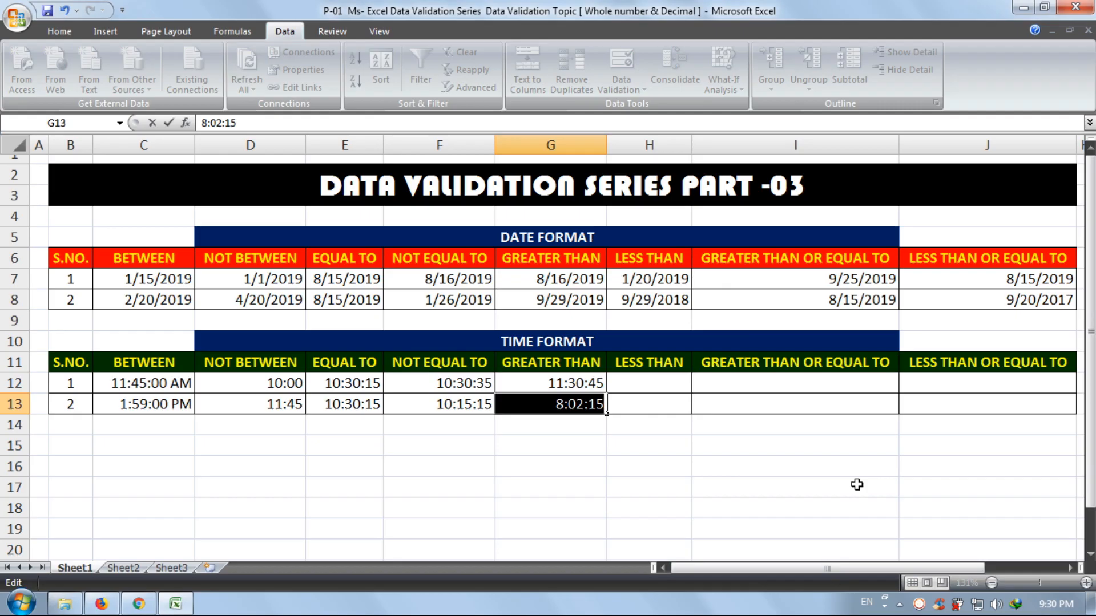
Try to enter 11:20:20 in G13 to test another time earlier than the limit
type("11:")
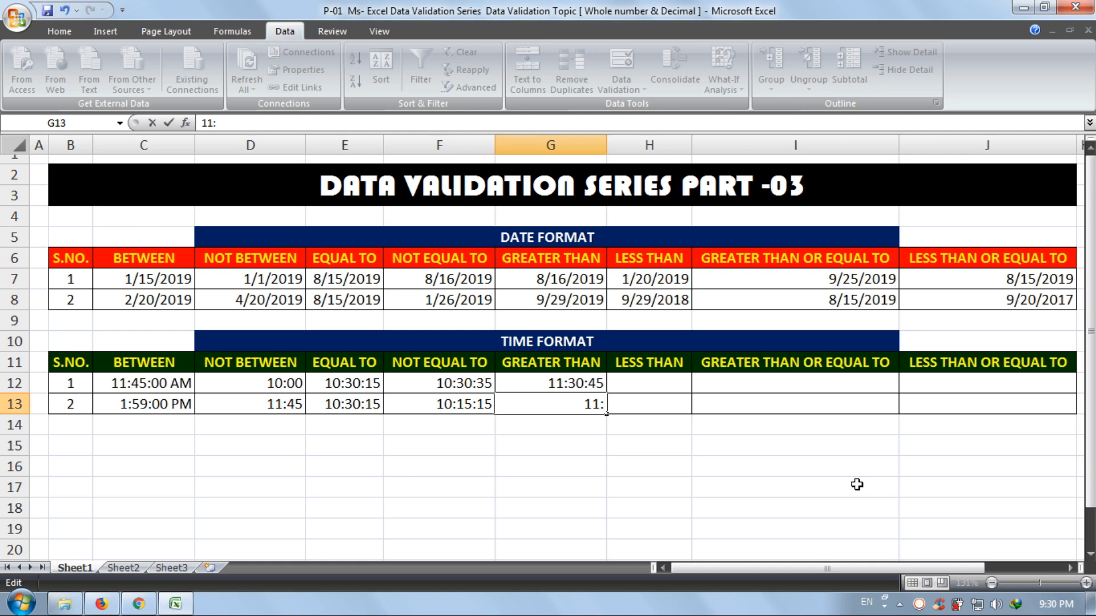
type("20:20")
key("Return")
key("Return")
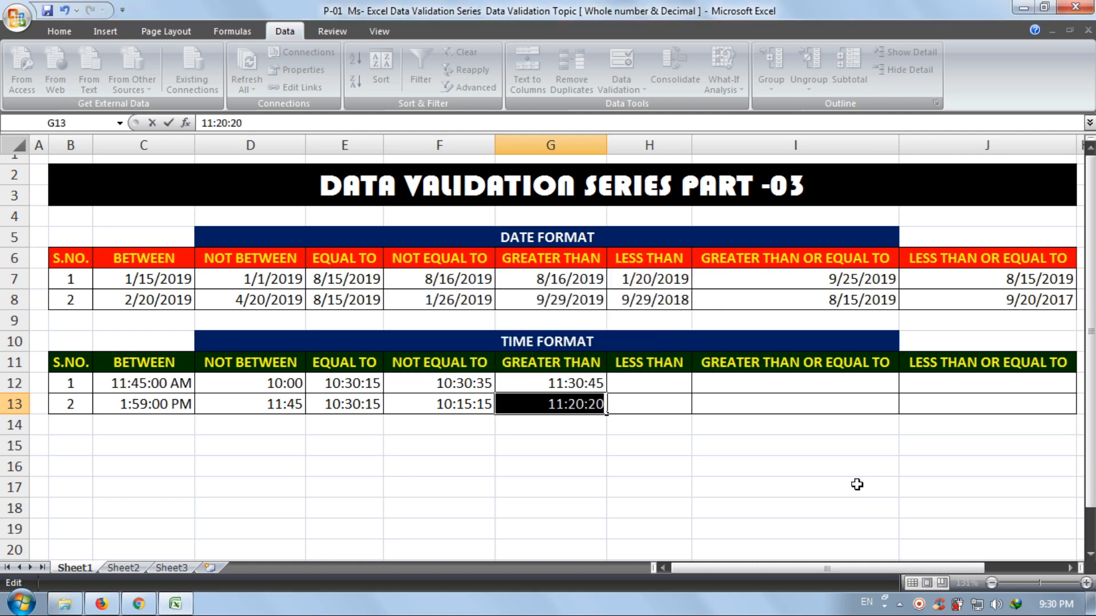
Replace the rejected entry in G13 with 11:45:01, a time past the limit
key("BackSpace")
type("11:3")
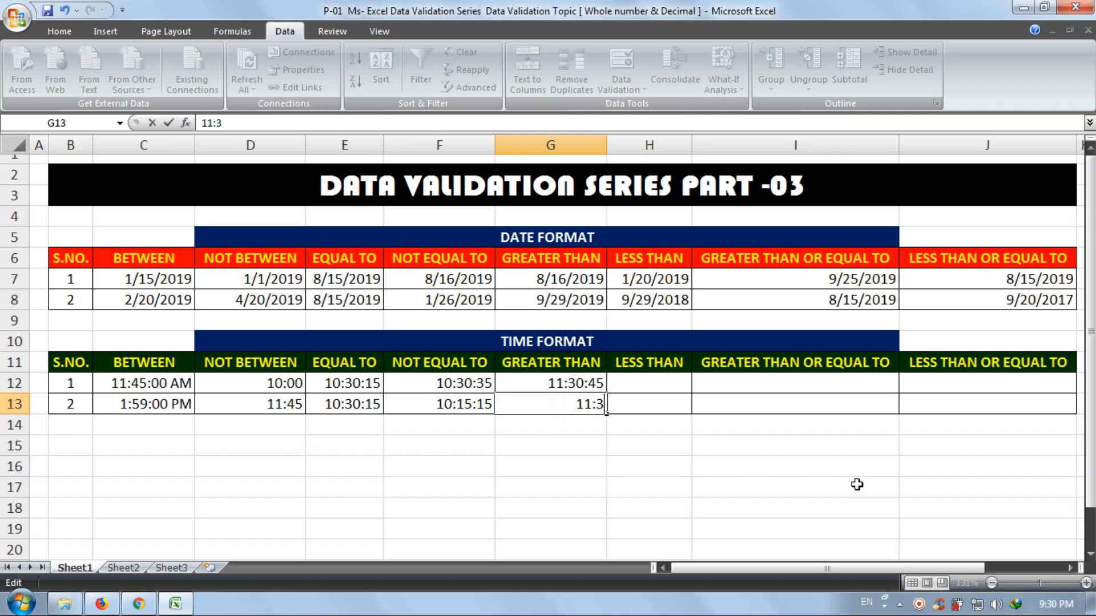
key("BackSpace")
type("45:01")
key("Return")
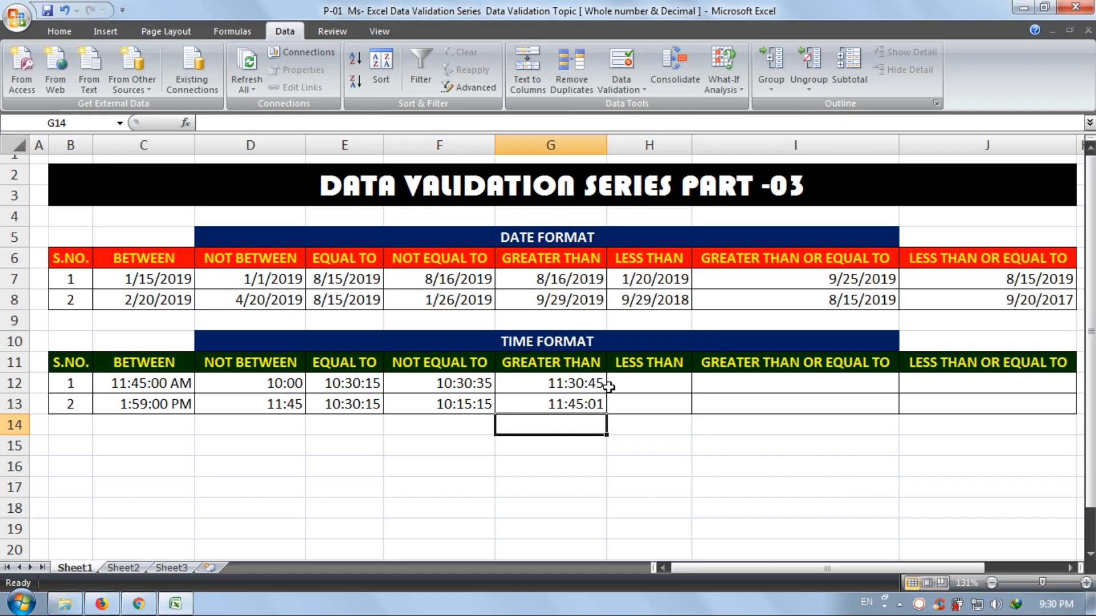
Review the Time greater than validation rule applied to G12:G13
left_click_drag(529, 384, 539, 402)
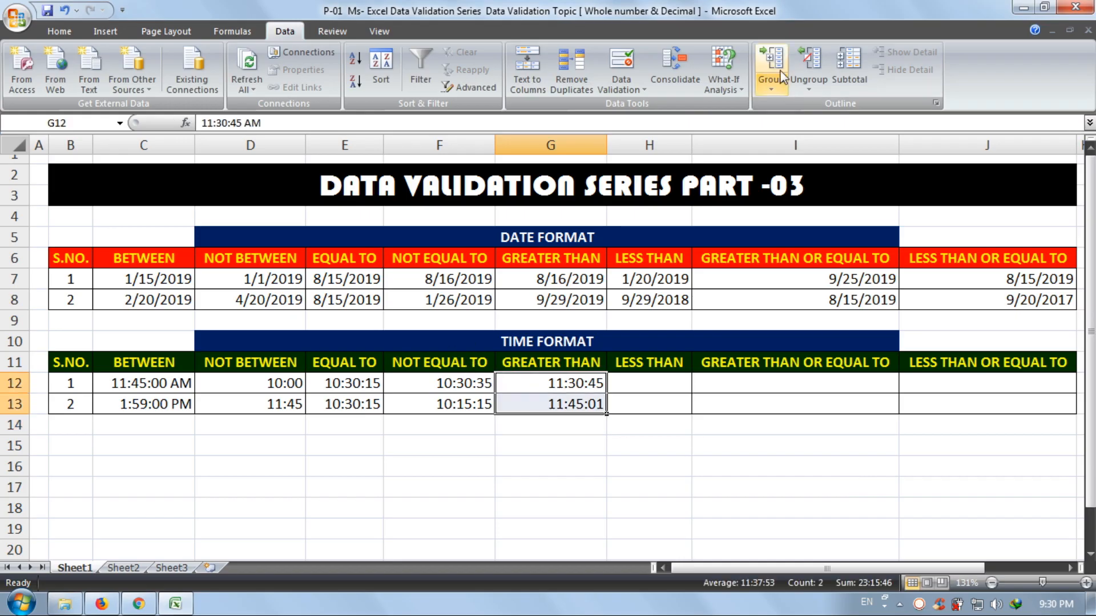
left_click(621, 63)
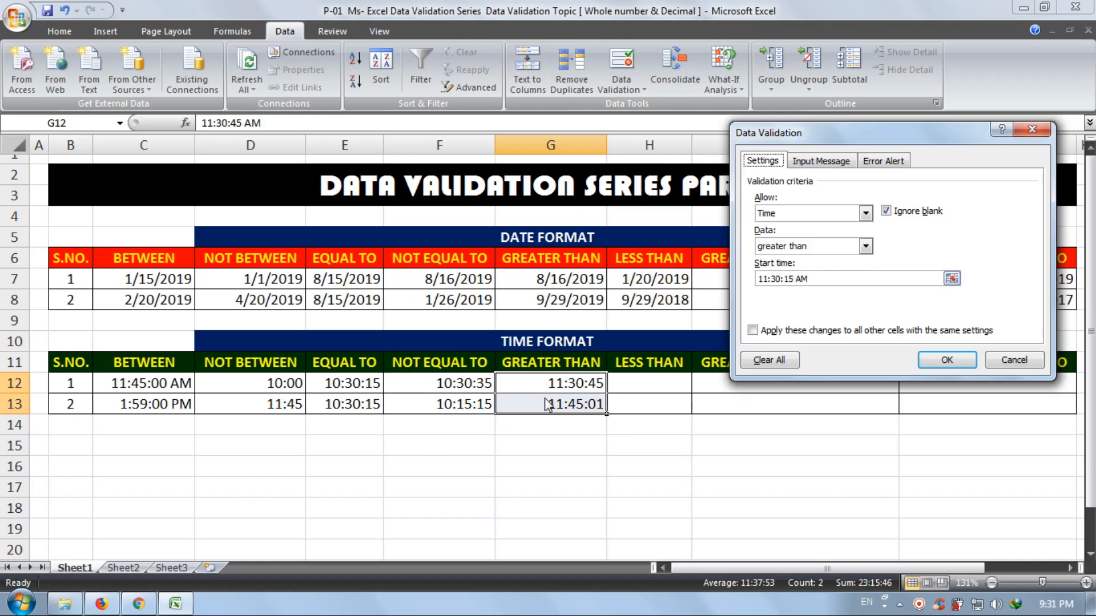
left_click(947, 360)
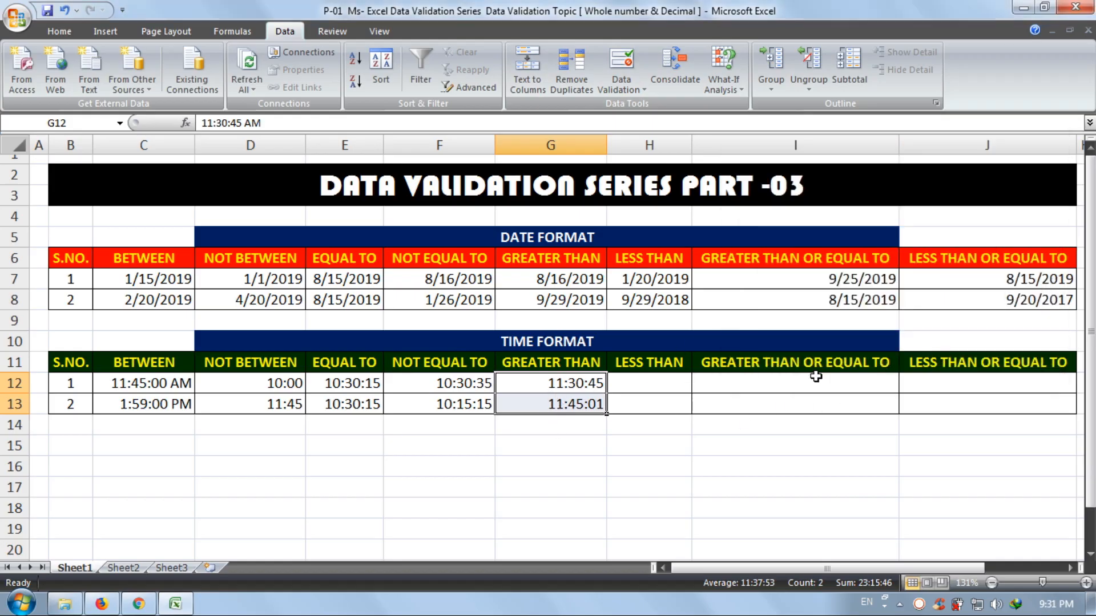
Apply a Time validation rule to H12:H13 that allows only values less than 11:30:15
left_click_drag(656, 382, 663, 397)
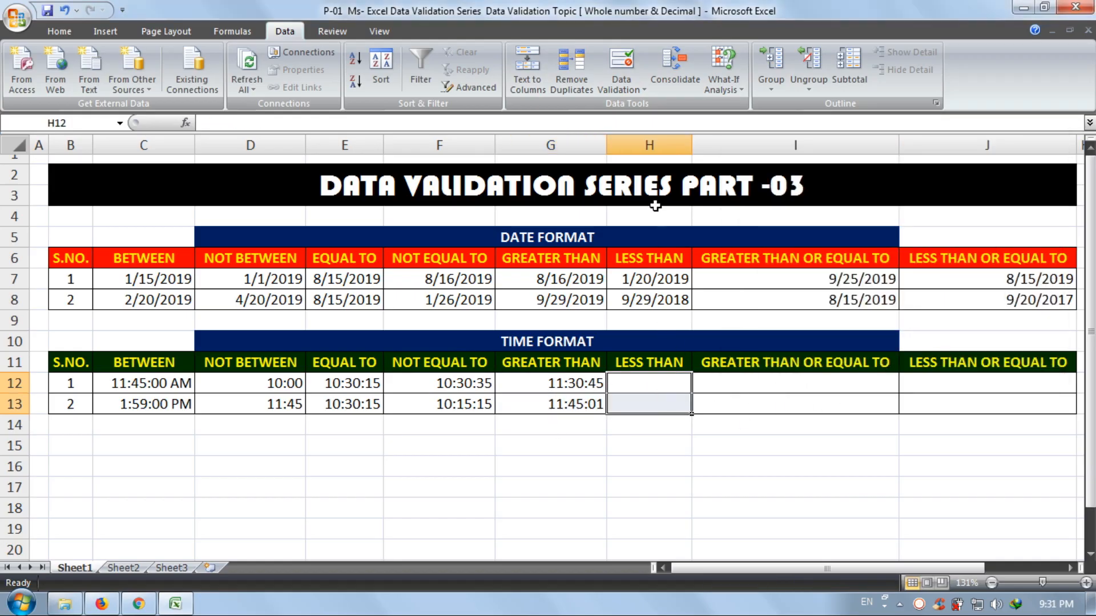
left_click(621, 63)
left_click(813, 214)
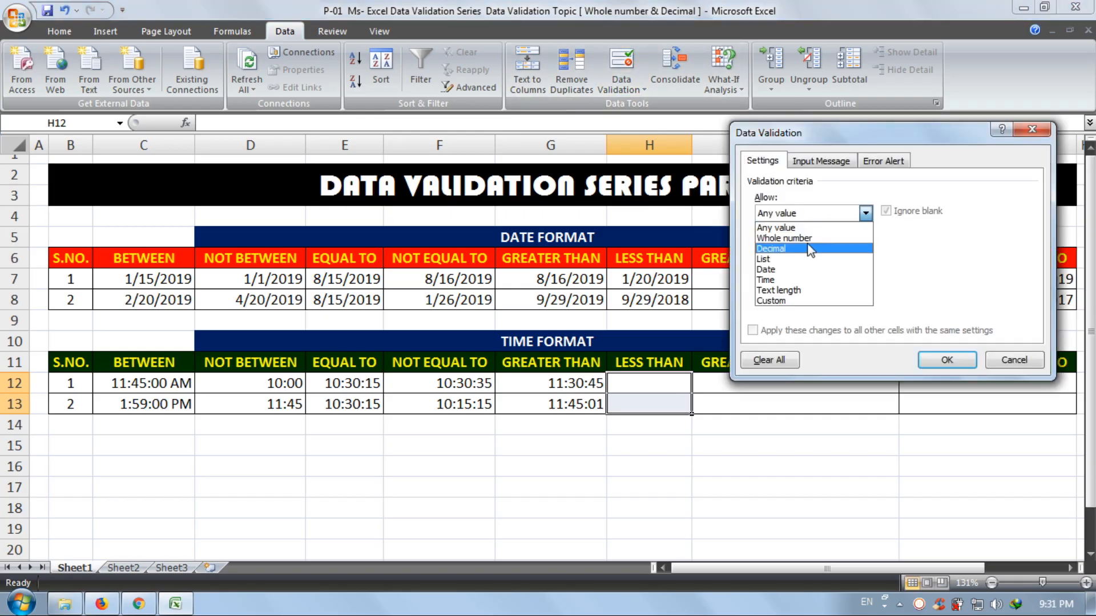
left_click(807, 278)
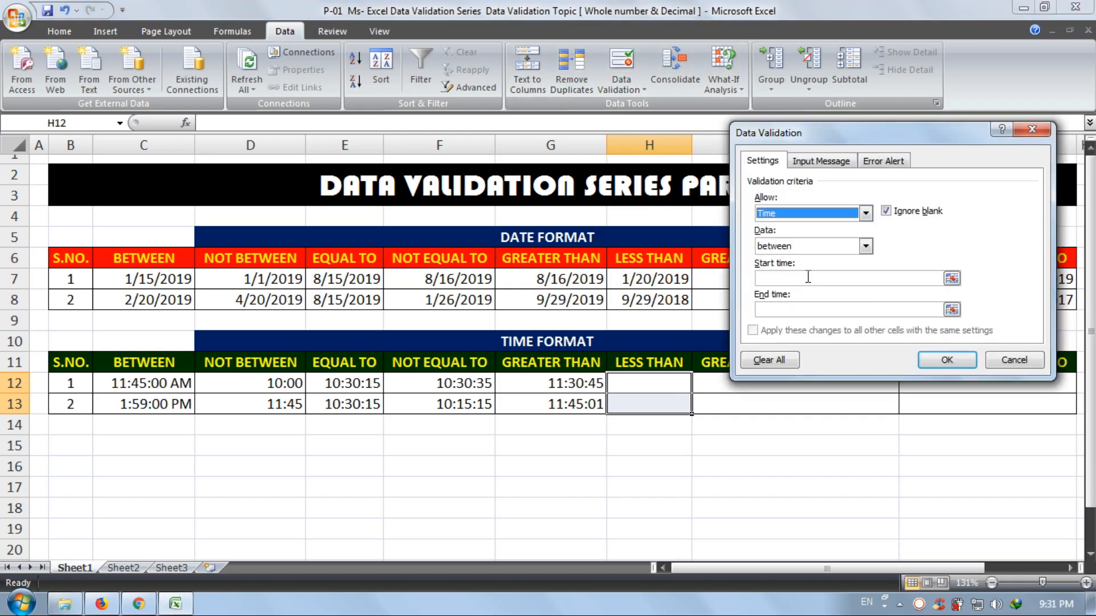
left_click(809, 251)
left_click(813, 303)
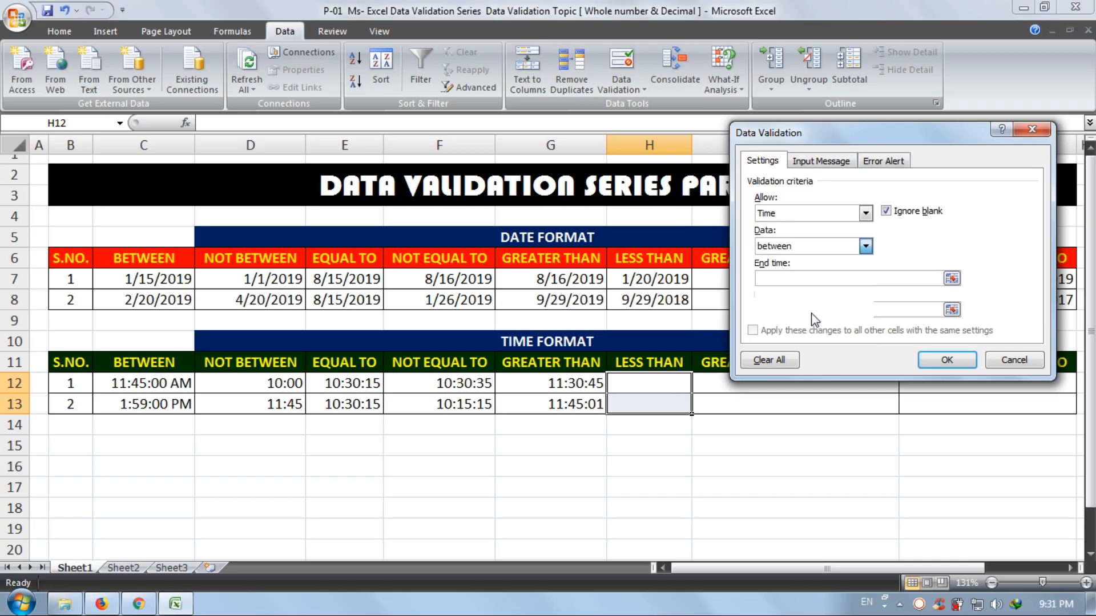
key("Tab")
type("1")
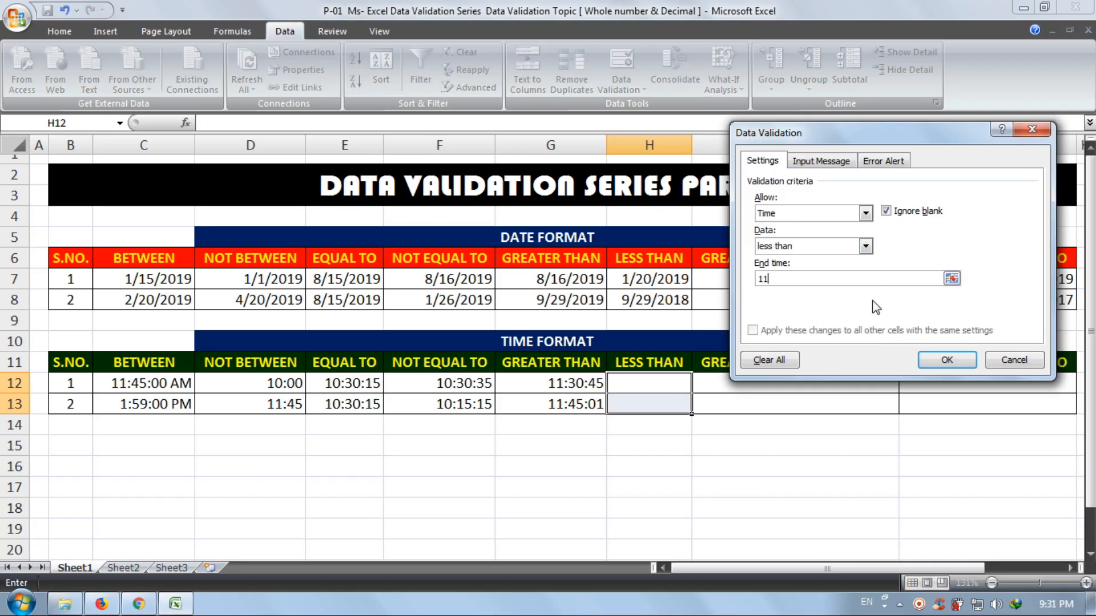
type("1:30:15")
left_click(945, 359)
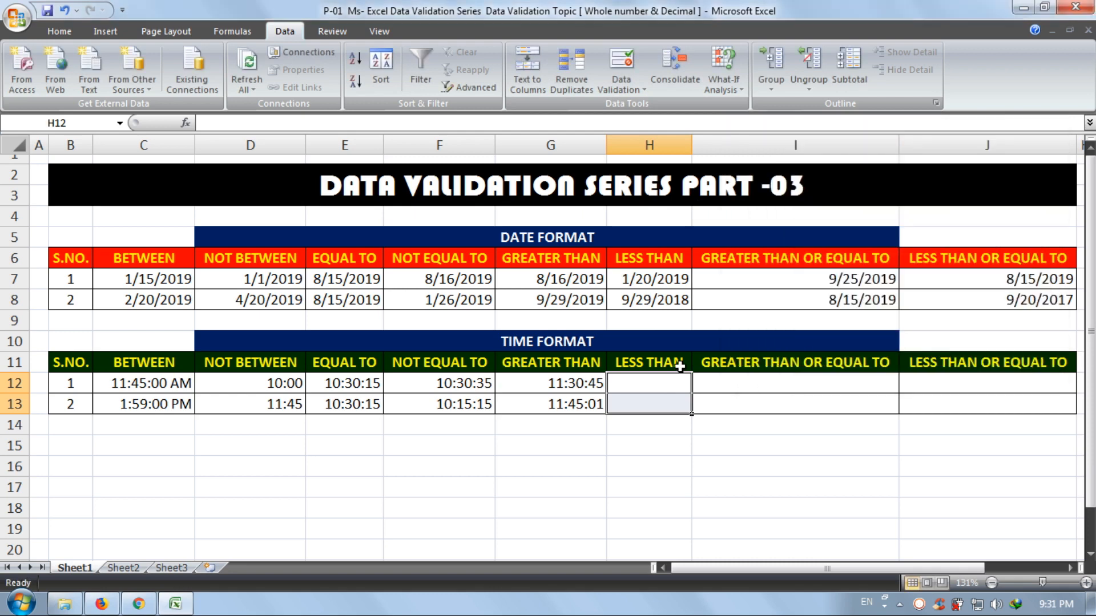
Enter 11:30:10 in H12 as a time just under the limit
left_click(621, 384)
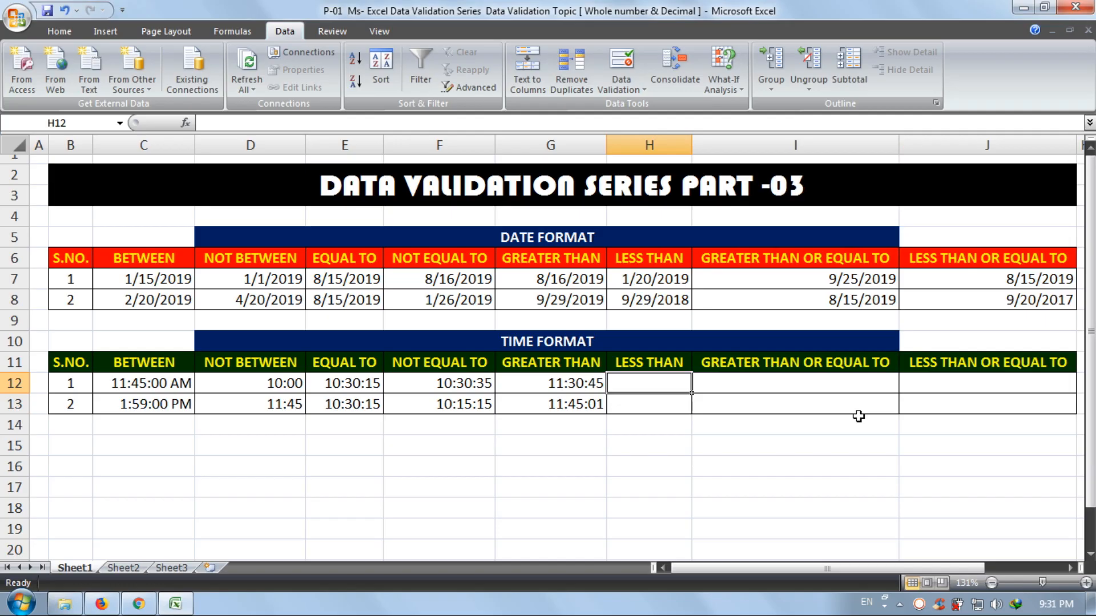
type("11:")
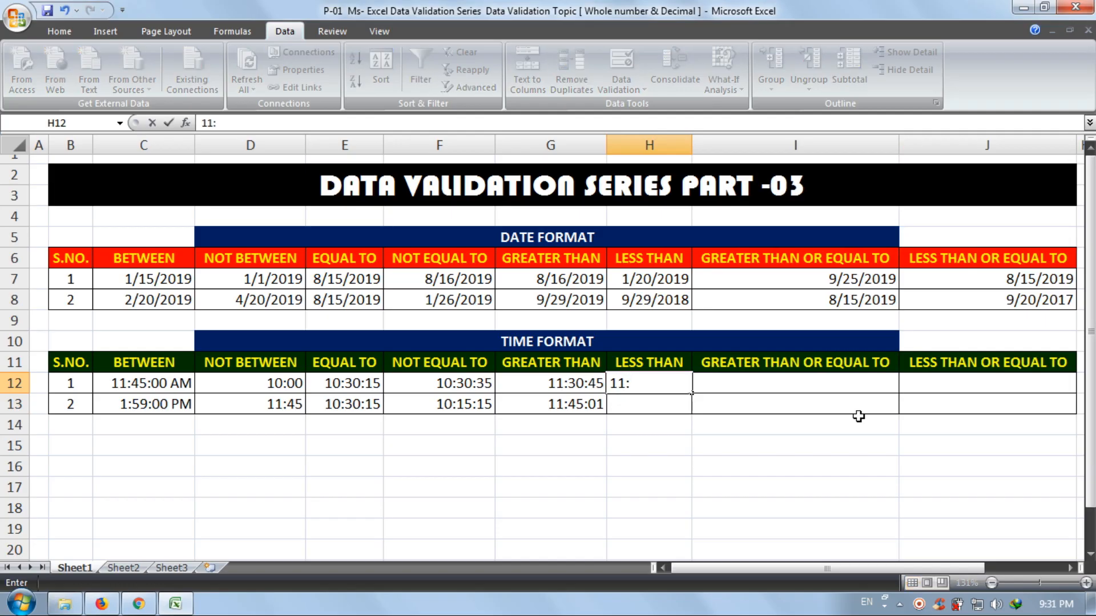
type("30:10")
key("Return")
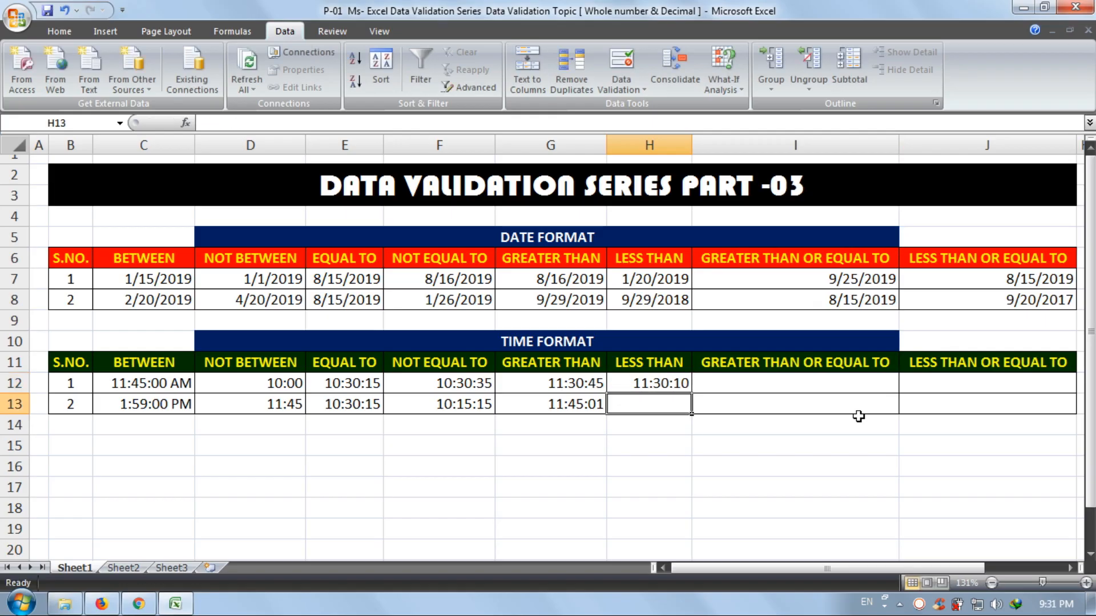
Try to enter 11:30:15 in H13 to test a time equal to the less-than limit
type("11;30")
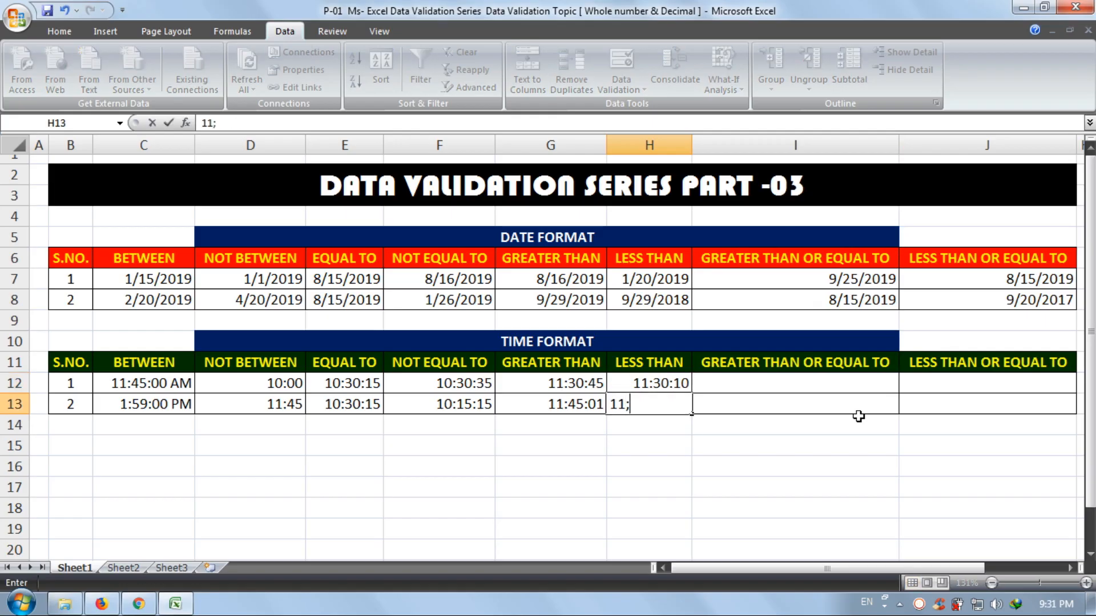
key("BackSpace")
key("BackSpace")
key("BackSpace")
type("30:15")
key("Return")
key("Return")
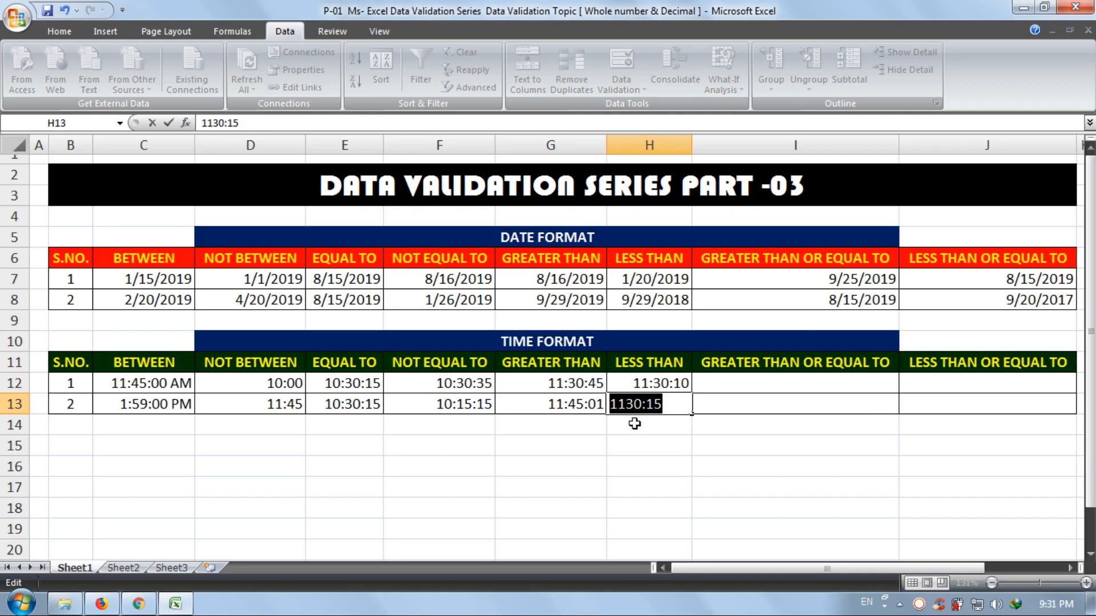
left_click(635, 405)
key("Left")
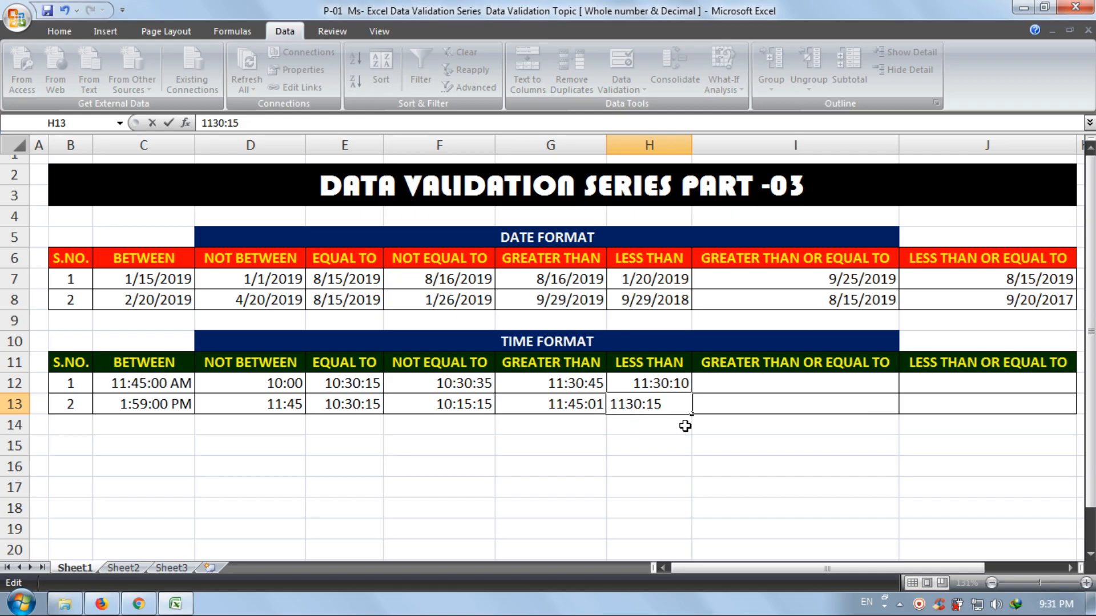
type(":")
key("Return")
key("Return")
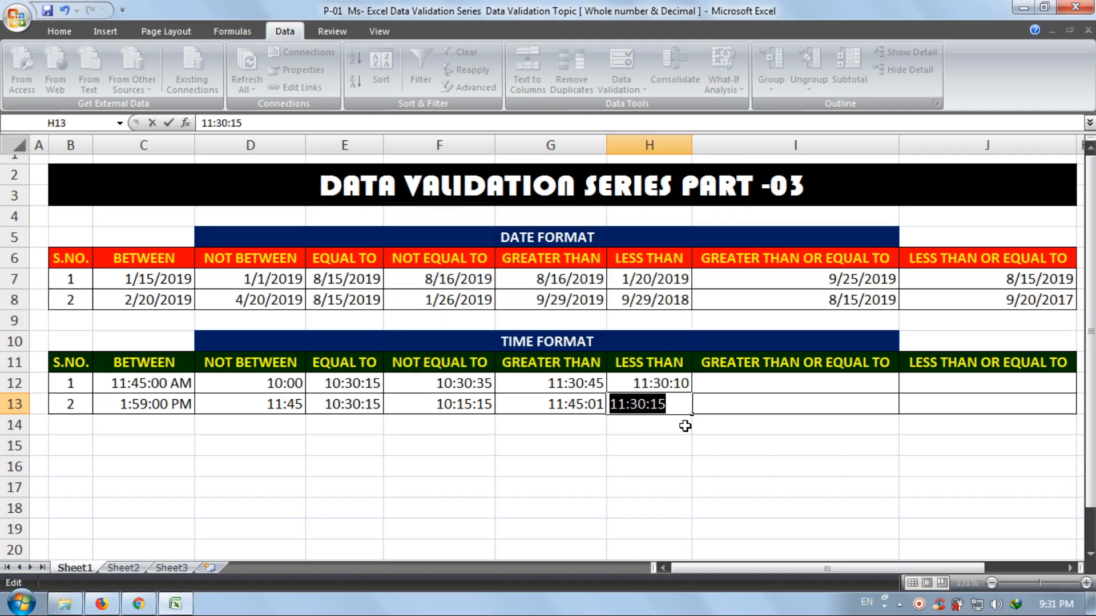
Change the entry in H13 to 11:30:10 so it falls under the limit
left_click(667, 405)
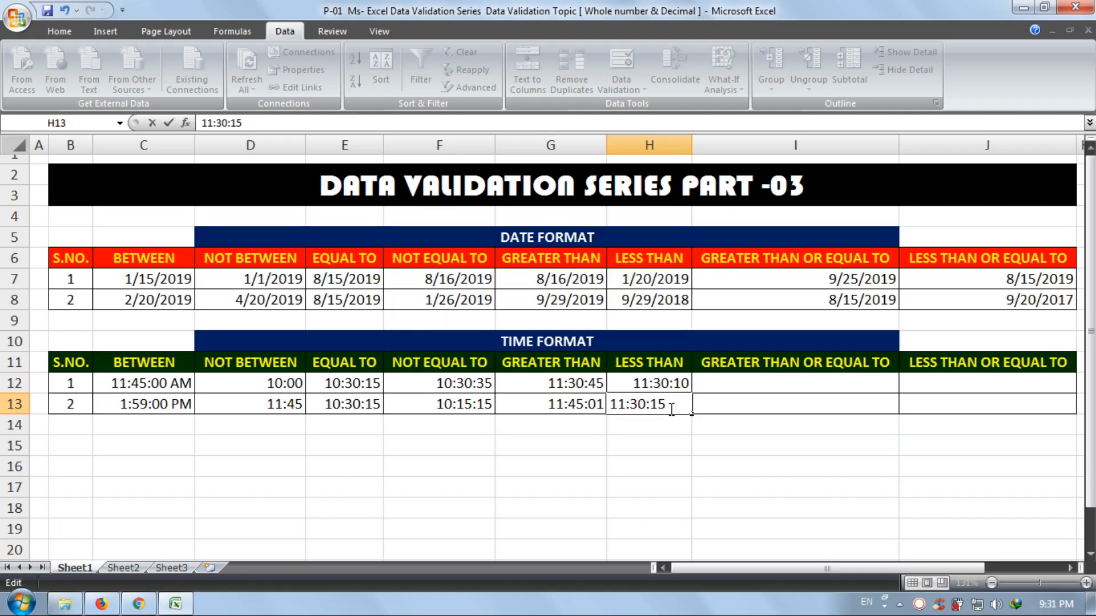
key("BackSpace")
type("0")
key("Return")
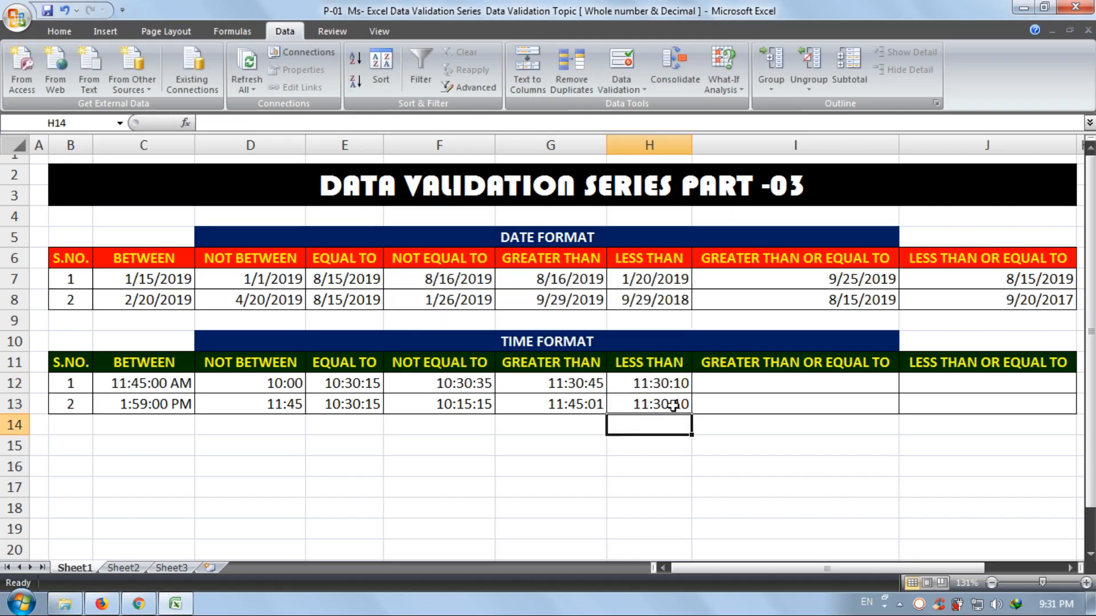
Replace the time in H13 with 8:30:20
left_click(674, 406)
double_click(637, 407)
left_click(639, 428)
left_click(653, 410)
type("8:")
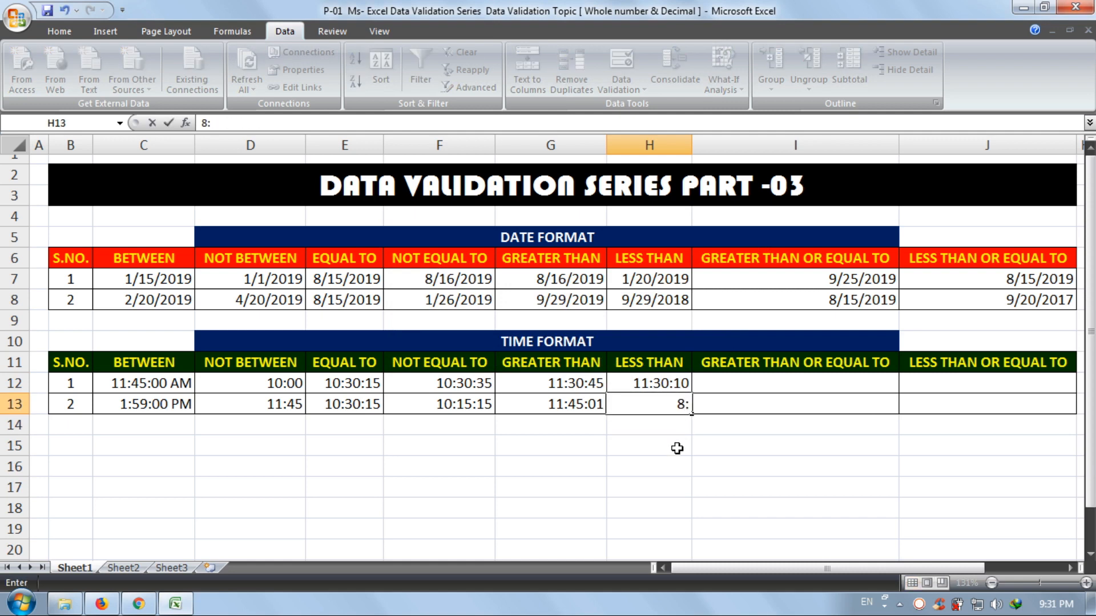
type("30:20")
key("Return")
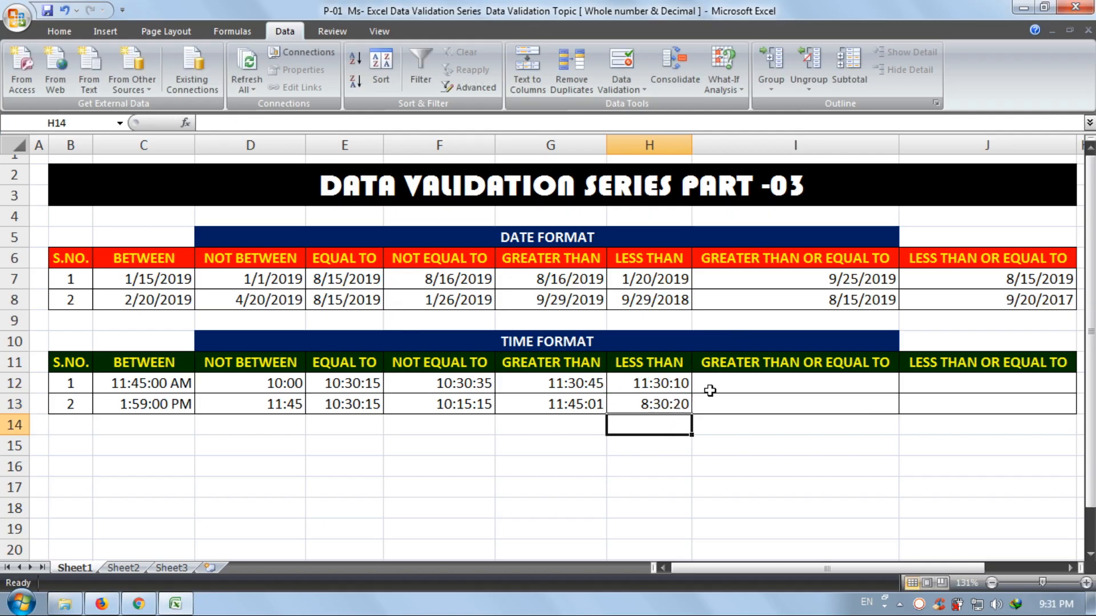
Apply a Time validation rule to I12:I13 that allows only values greater than or equal to 11:30:15
left_click(729, 384)
left_click_drag(799, 409, 798, 386)
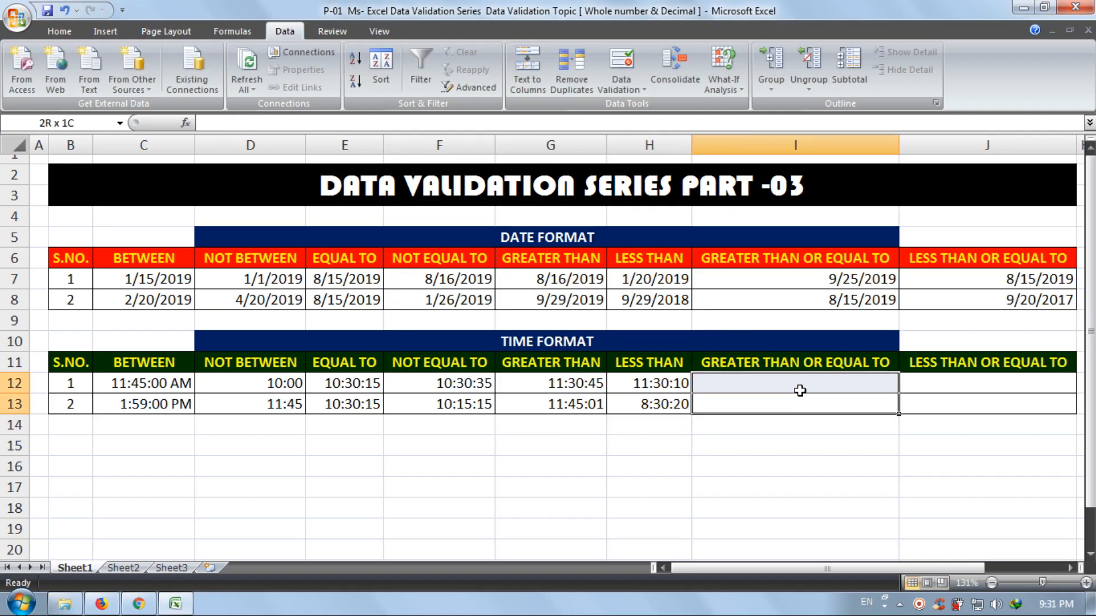
left_click(621, 62)
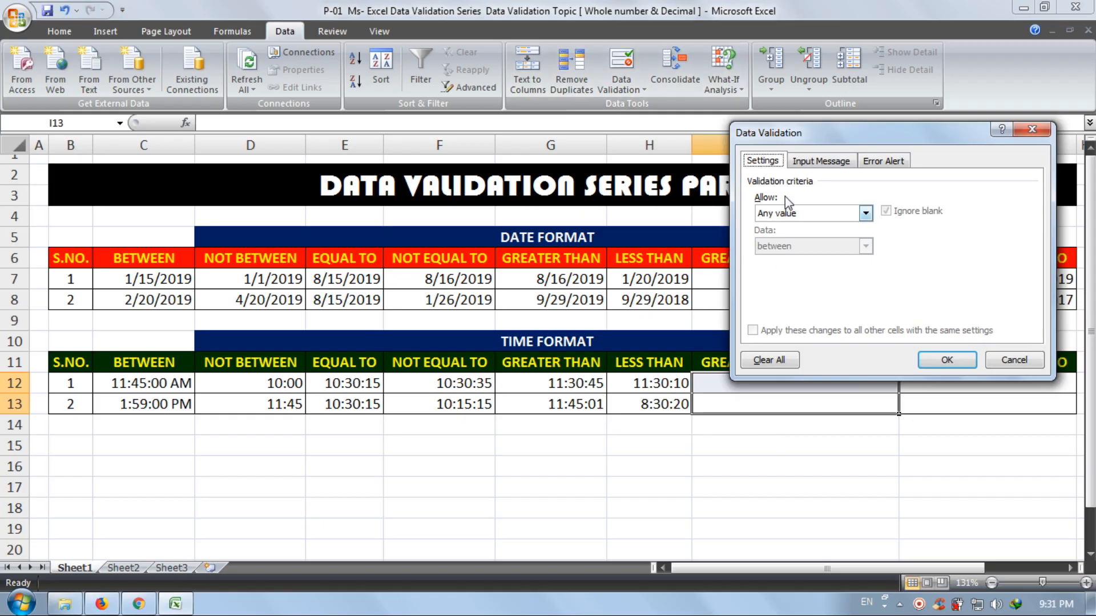
left_click(789, 219)
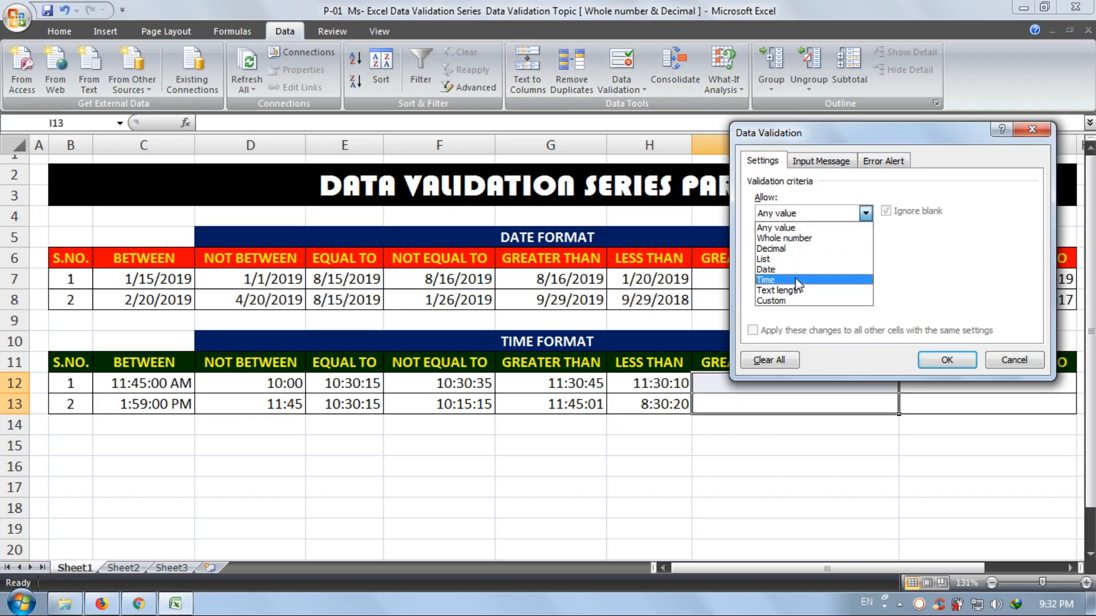
left_click(797, 279)
left_click(799, 246)
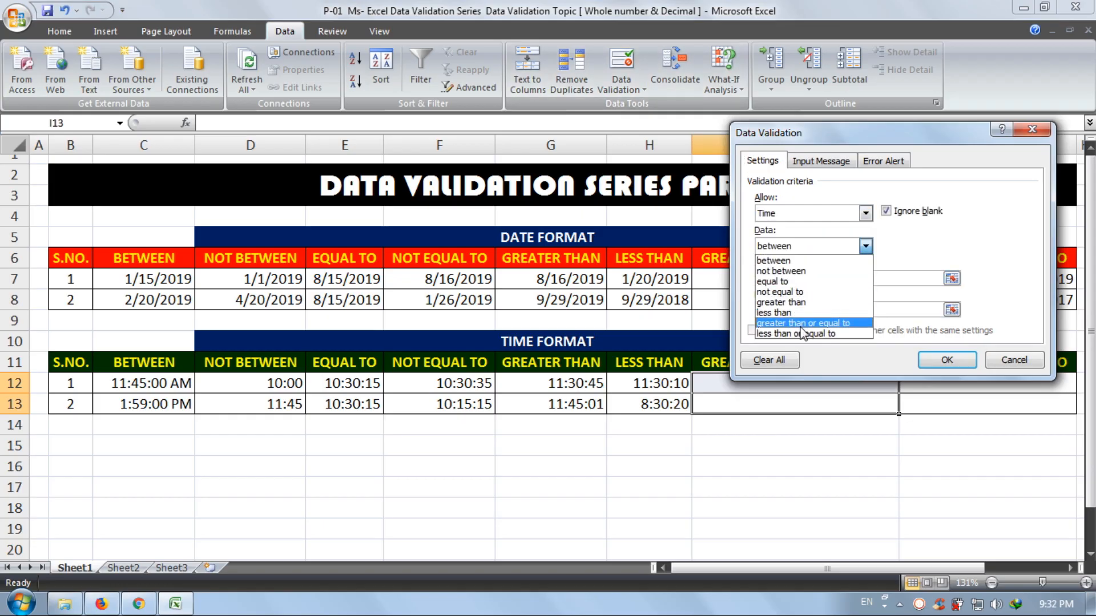
left_click(803, 333)
left_click(808, 279)
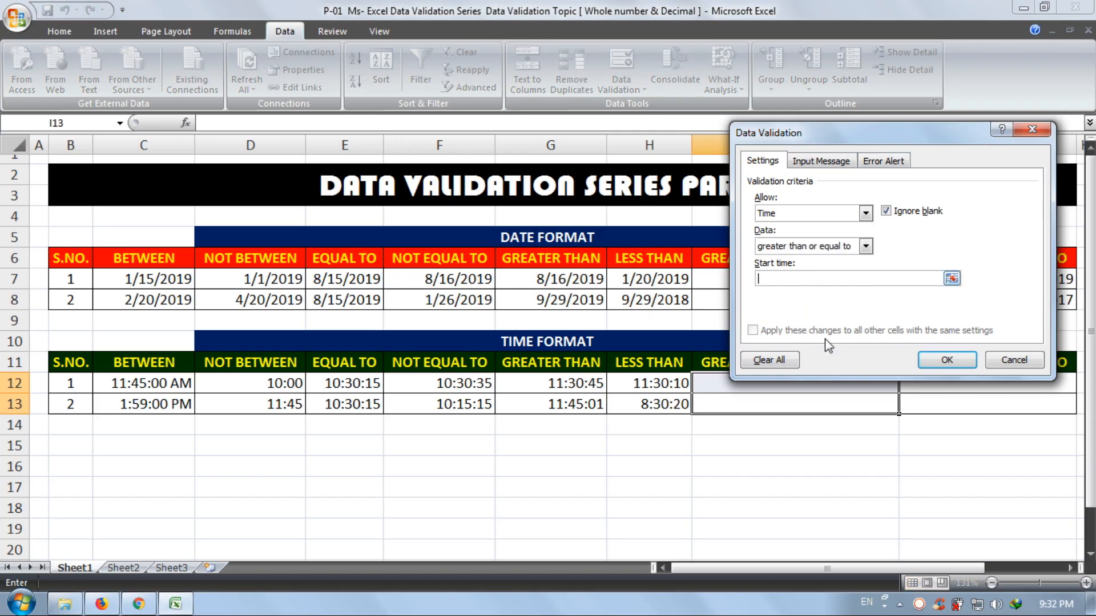
type("11:30:15")
left_click(945, 360)
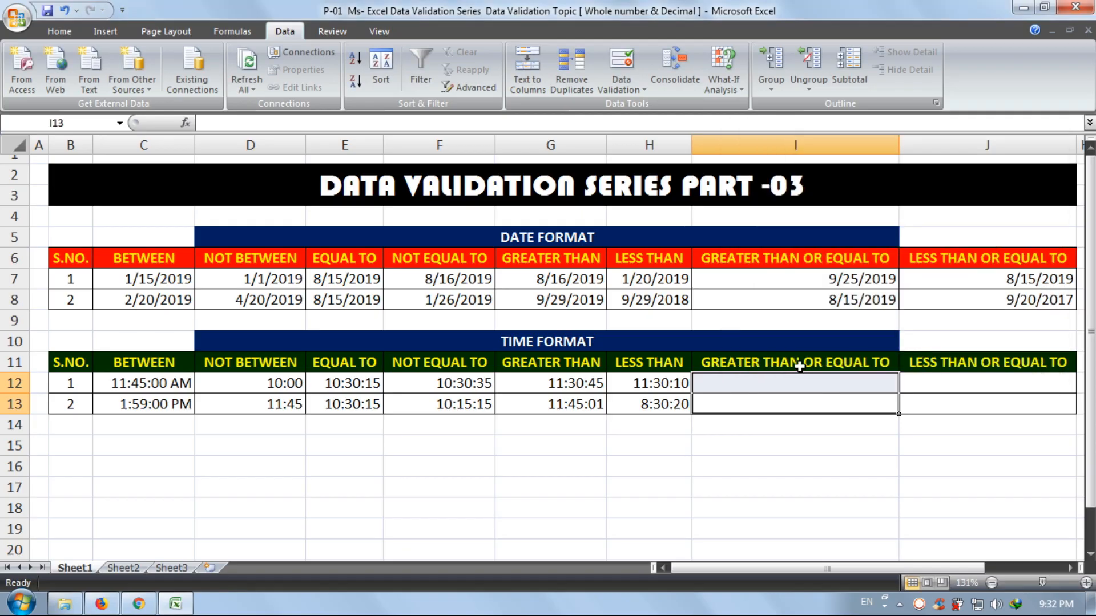
Try to enter 10:30:15 in I12 to test a time earlier than the limit
left_click(761, 385)
type("10:320")
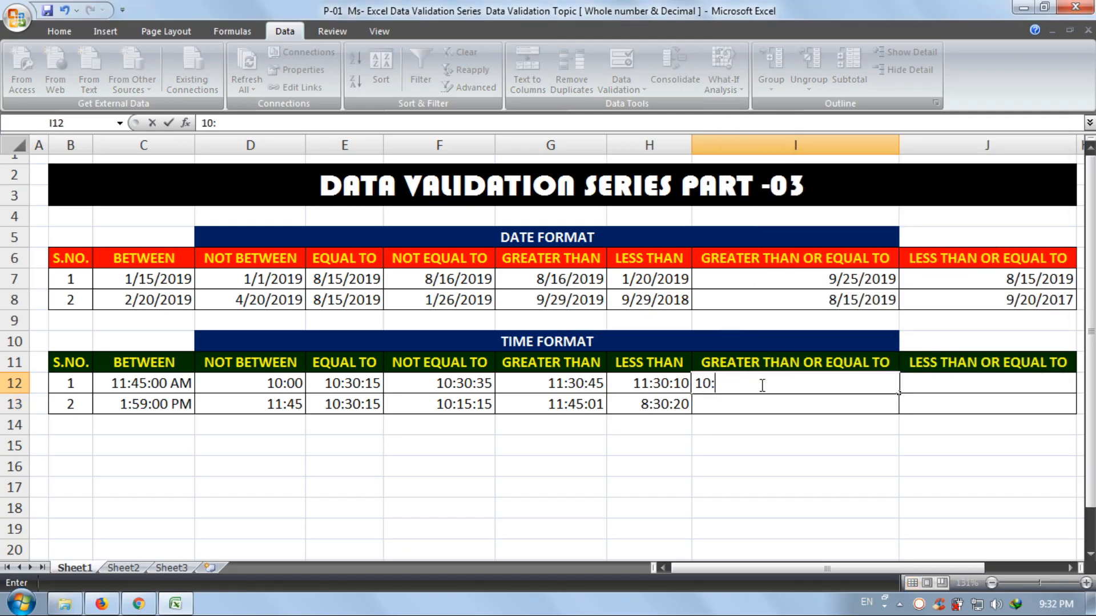
key("BackSpace")
key("BackSpace")
type("0:15")
key("Return")
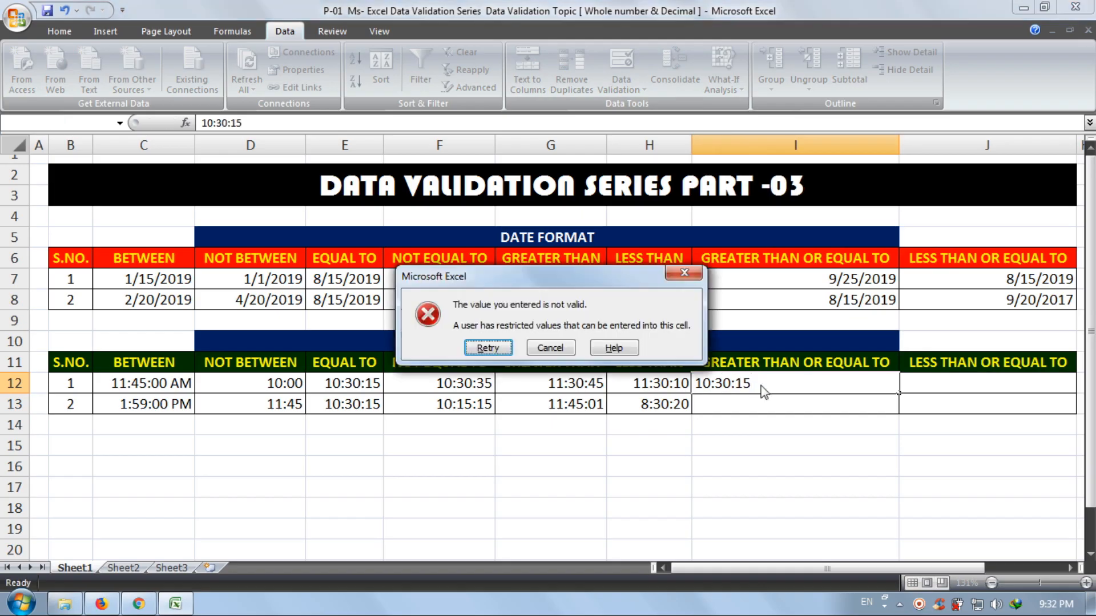
left_click(552, 348)
Enter 11:30:15 in I12 as a time equal to the limit
type("11")
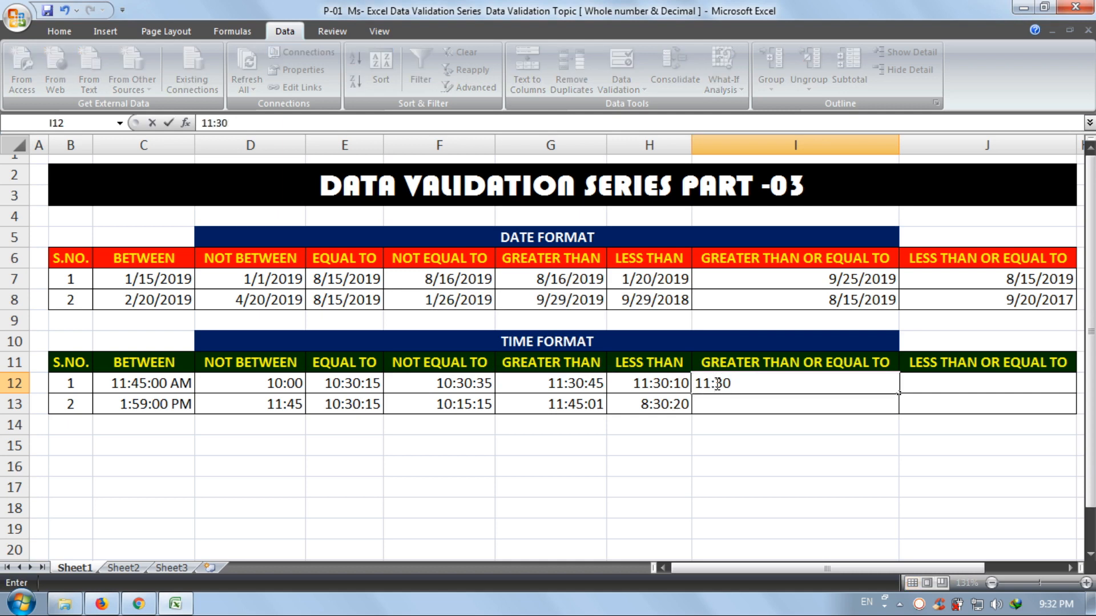
type(":15")
key("Return")
Try to enter 11:25:45 in I13 to test a time below the greater-than-or-equal limit
type("11")
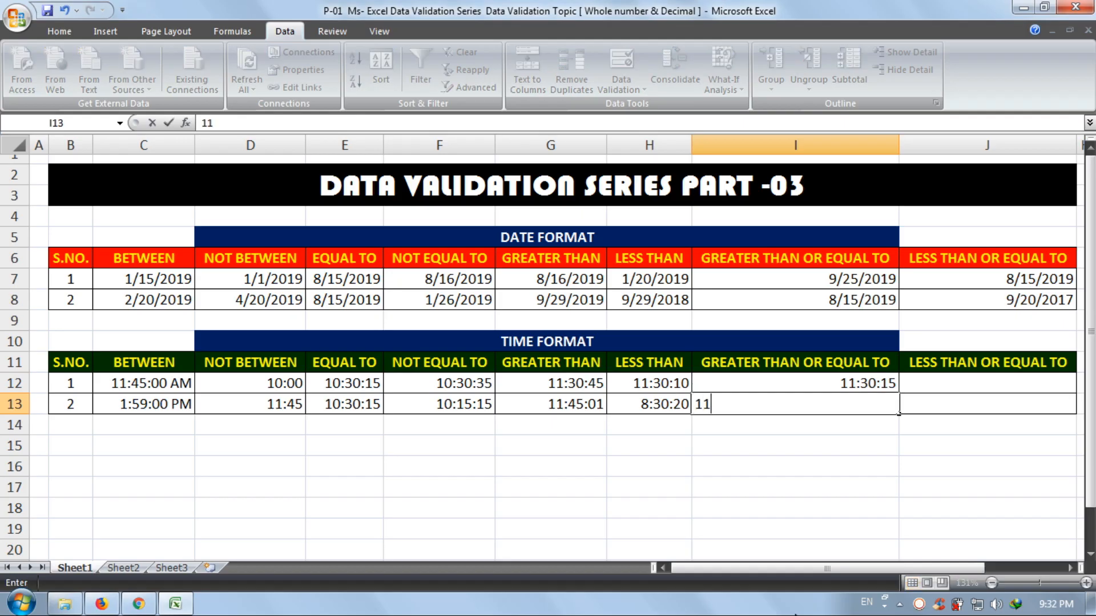
type(":25:45")
key("Return")
key("Return")
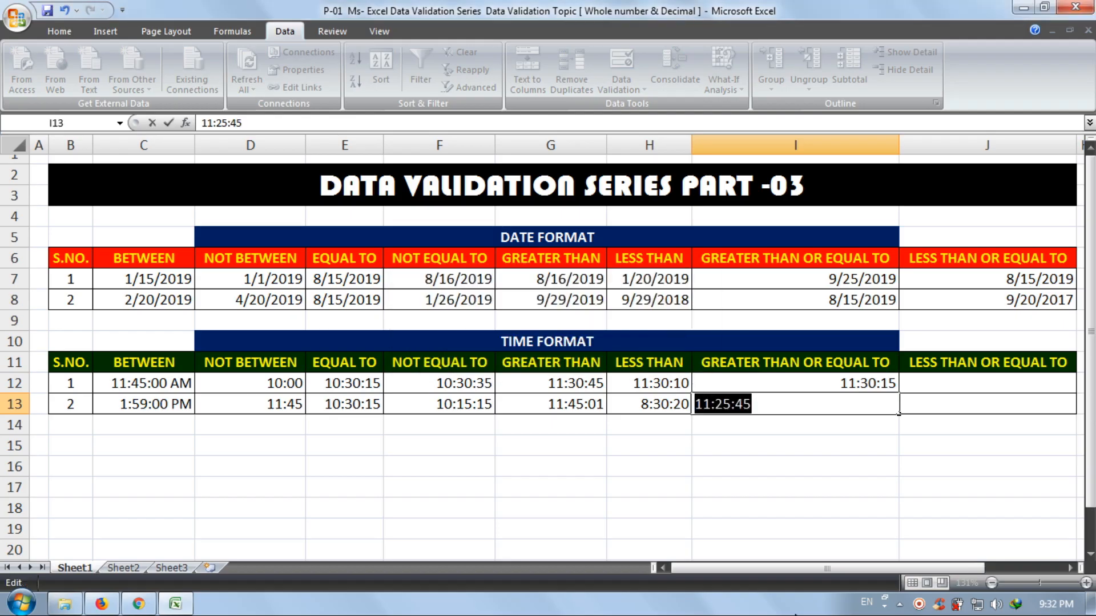
Correct the rejected time in I13 to 11:45:35 so it meets the greater-than-or-equal rule
key("Return")
key("Return")
left_click(732, 406)
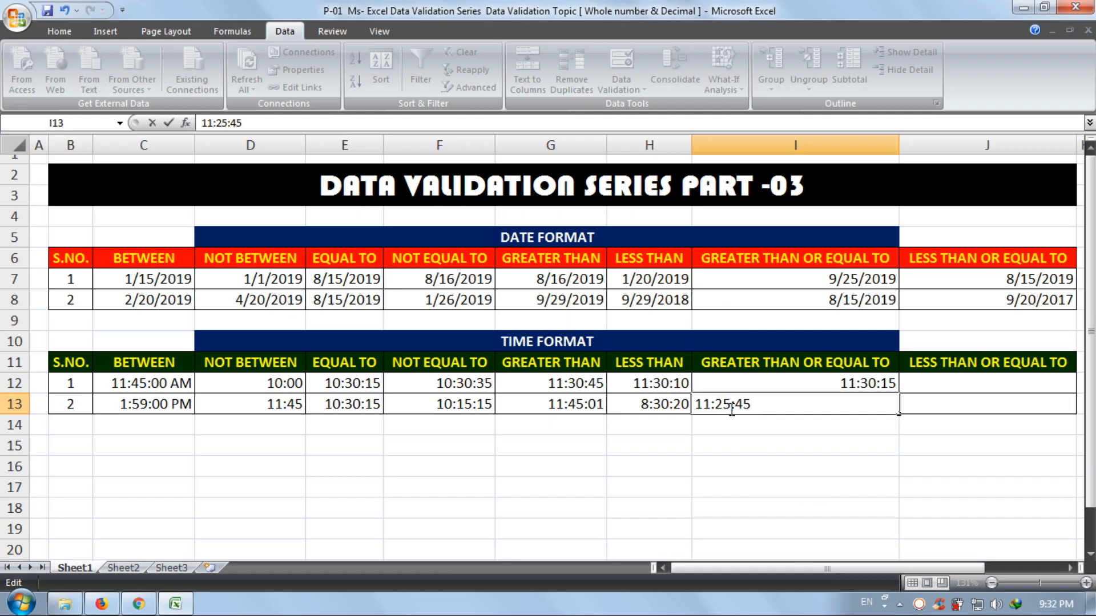
double_click(721, 408)
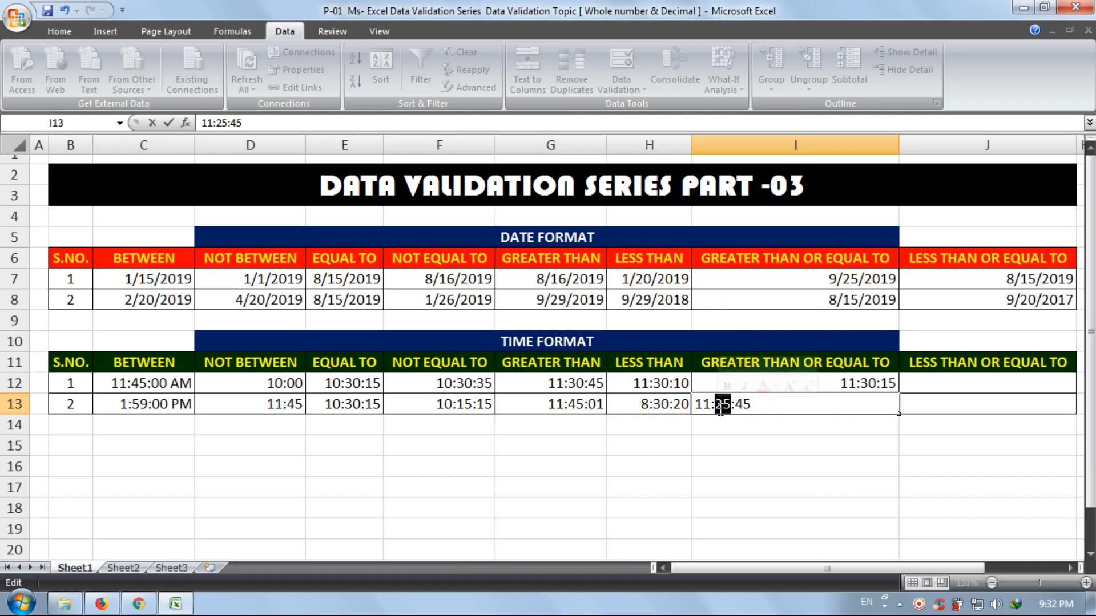
type("45")
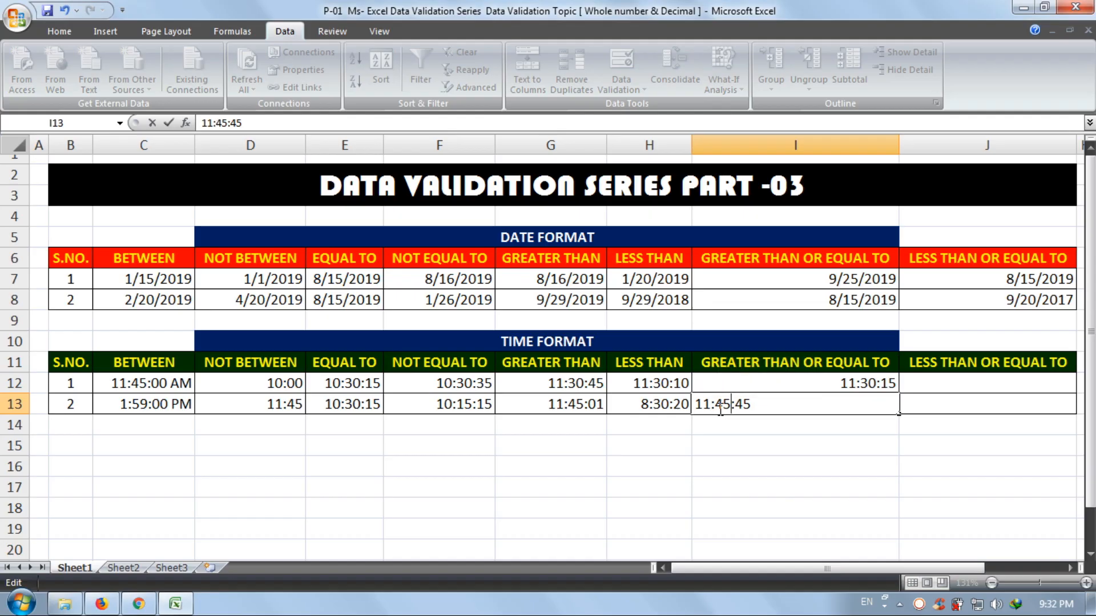
key("BackSpace")
key("BackSpace")
type("35")
key("Return")
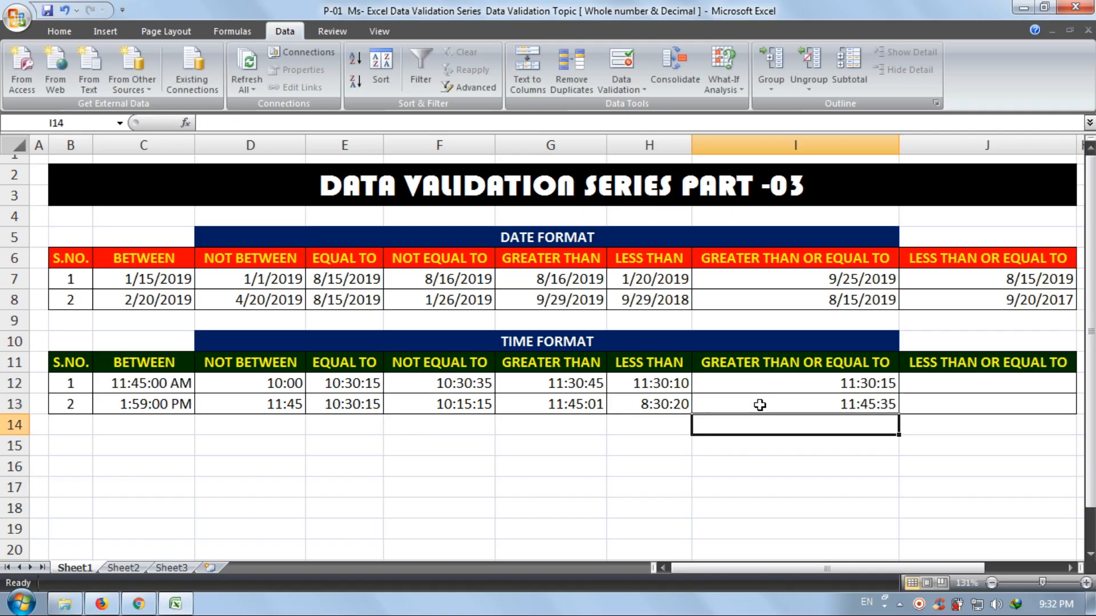
Apply a Time validation rule to J12:J13 that allows only values less than or equal to 11:30:15
left_click_drag(950, 373, 949, 396)
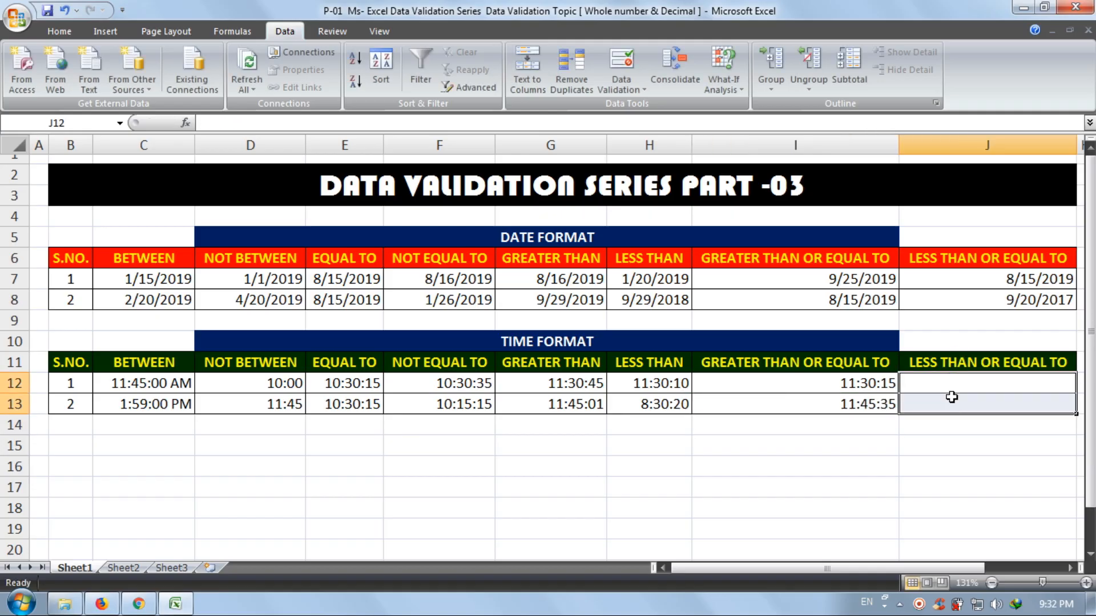
left_click(637, 73)
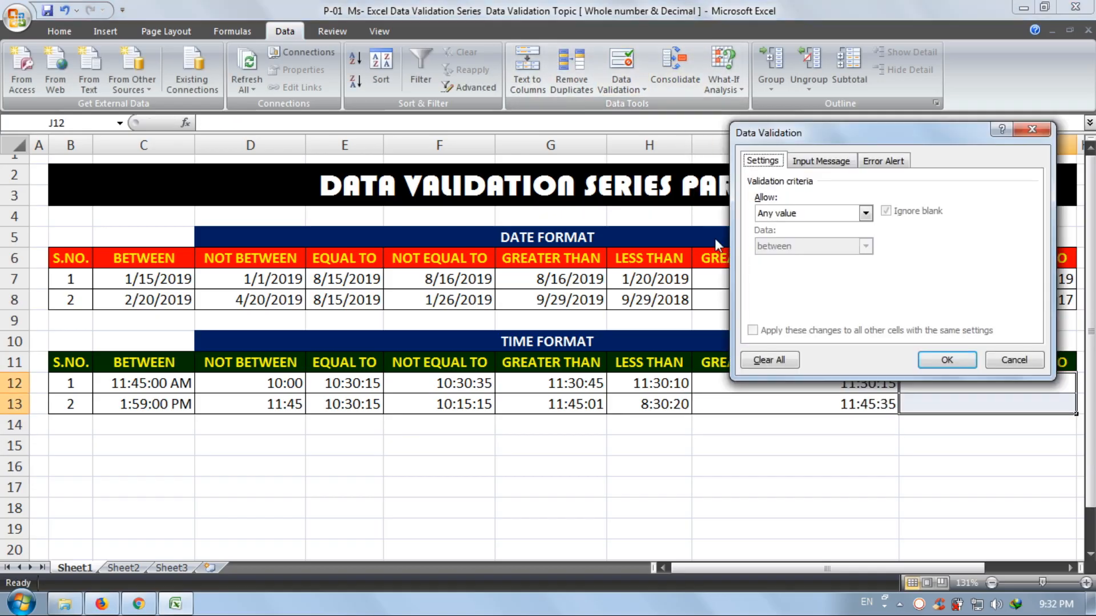
left_click(799, 213)
left_click(785, 279)
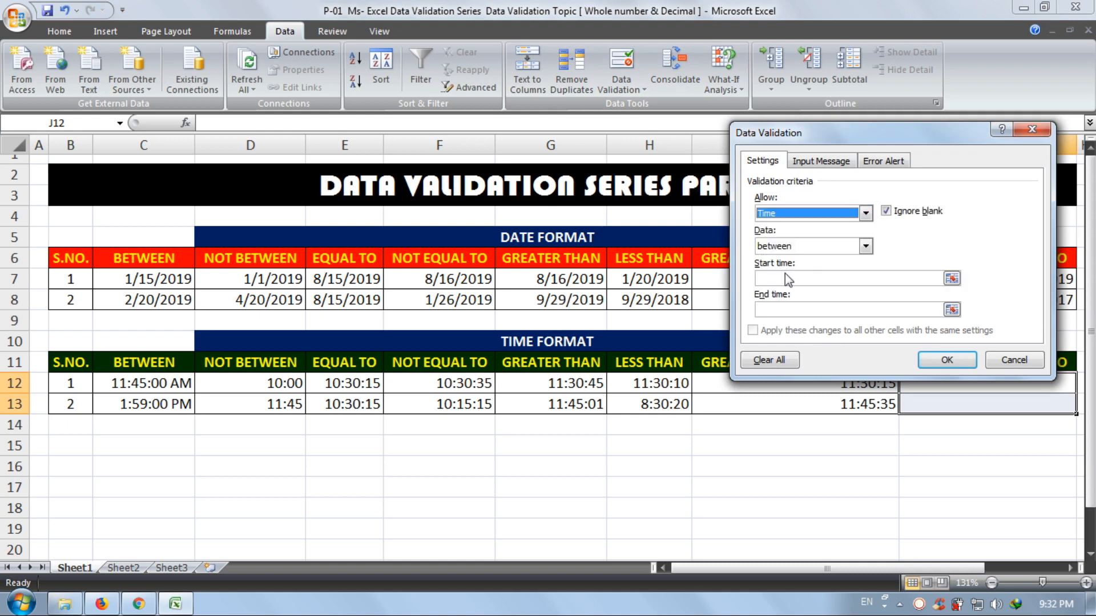
left_click(796, 247)
left_click(787, 332)
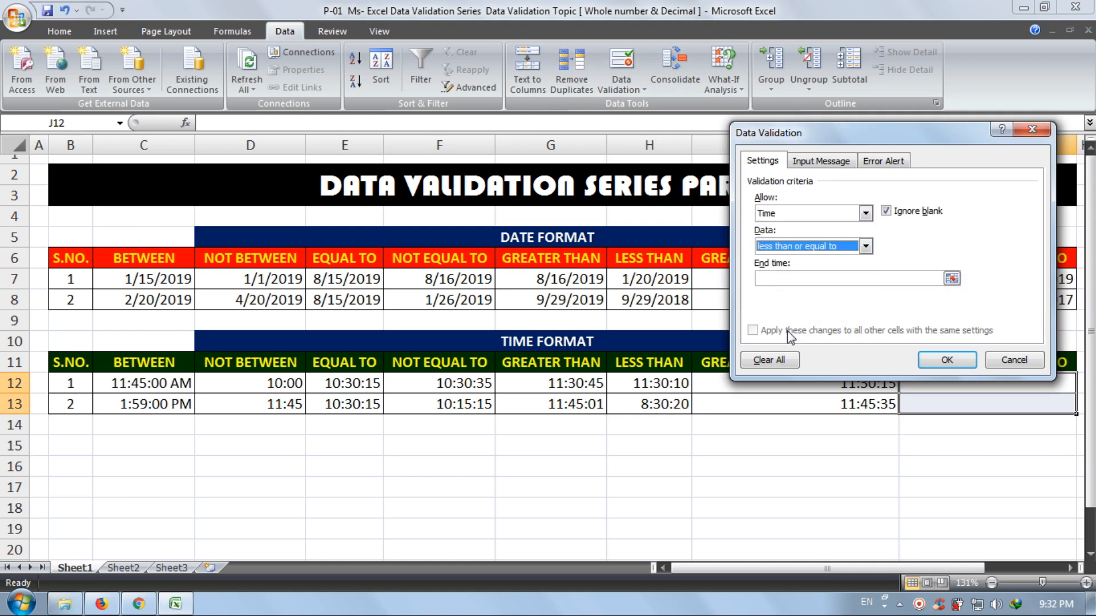
left_click(827, 274)
type("11")
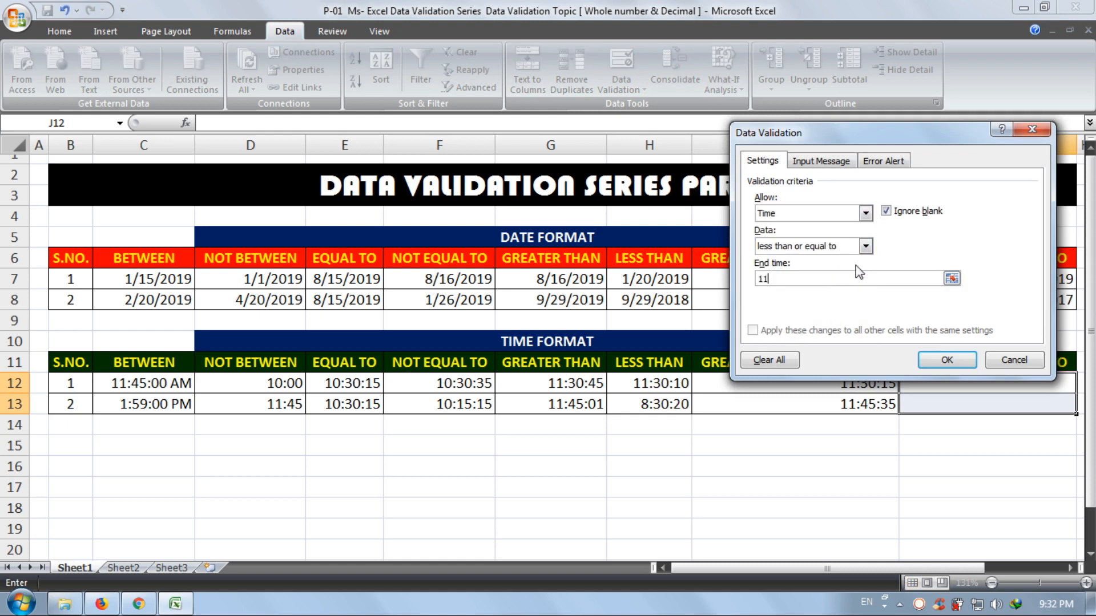
type(":30:15")
left_click(970, 360)
Enter 11:30:15 in J12 as a time equal to the limit
left_click(963, 384)
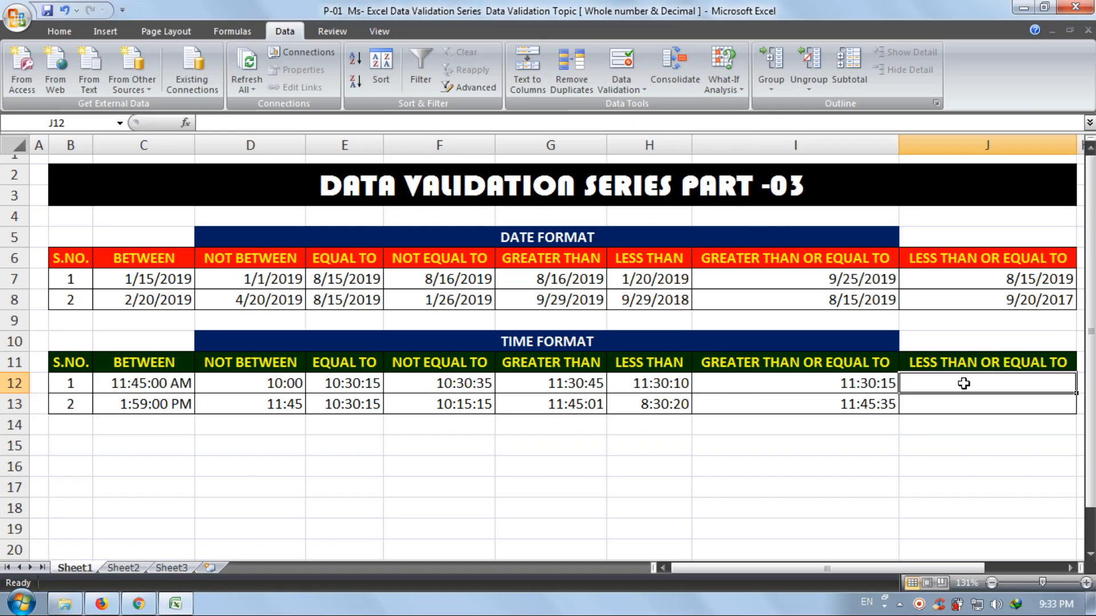
type("11:")
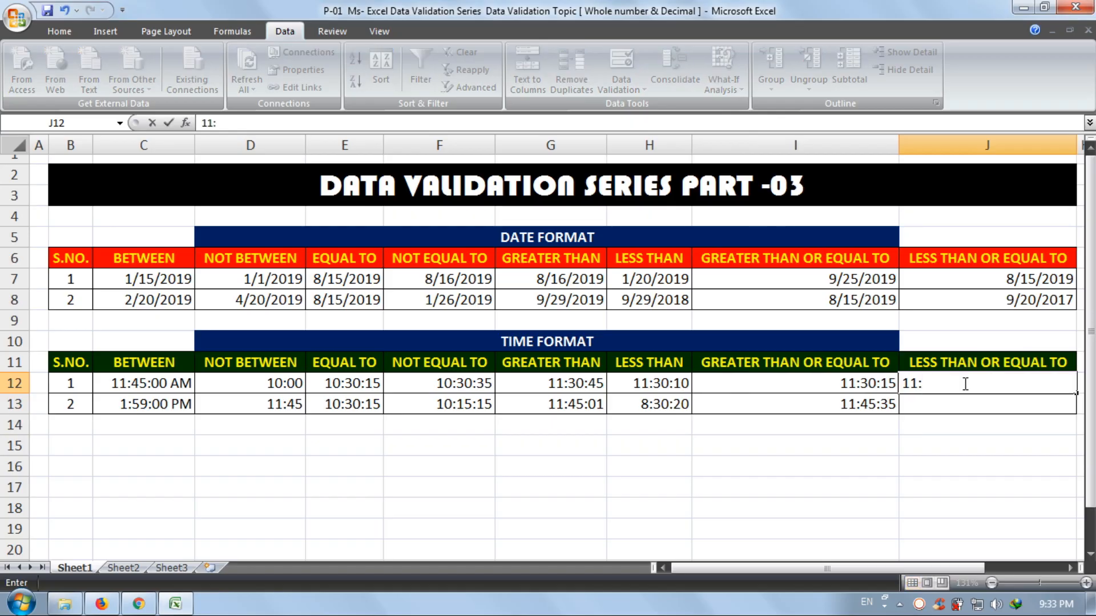
type("30:15")
key("Return")
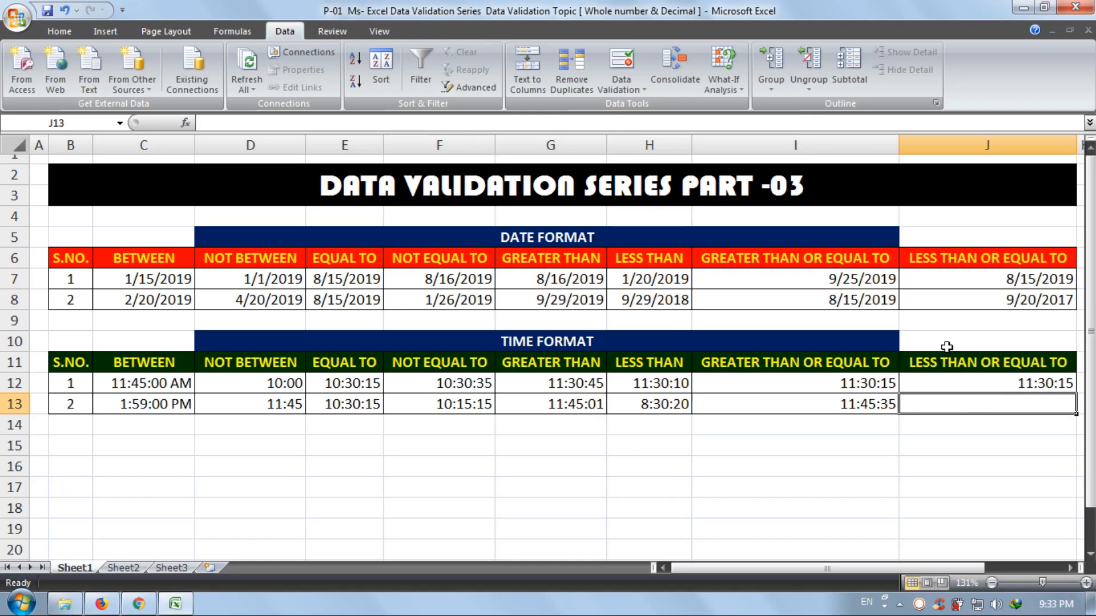
Try to enter 12:15:15 in J13 to test a time above the less-than-or-equal limit
type("12:")
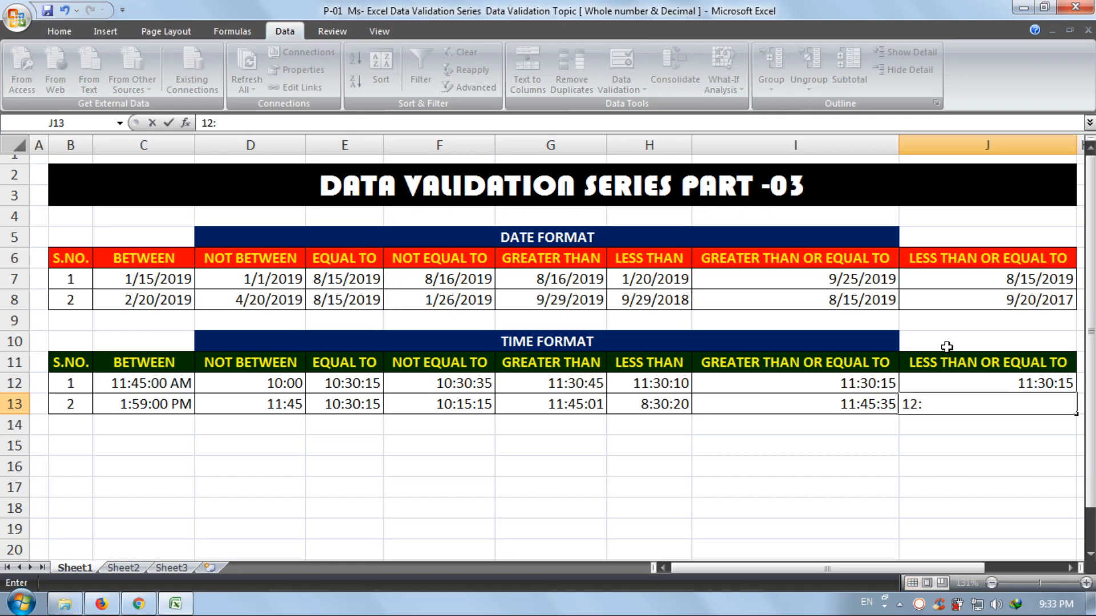
type("15:15")
key("Return")
key("Return")
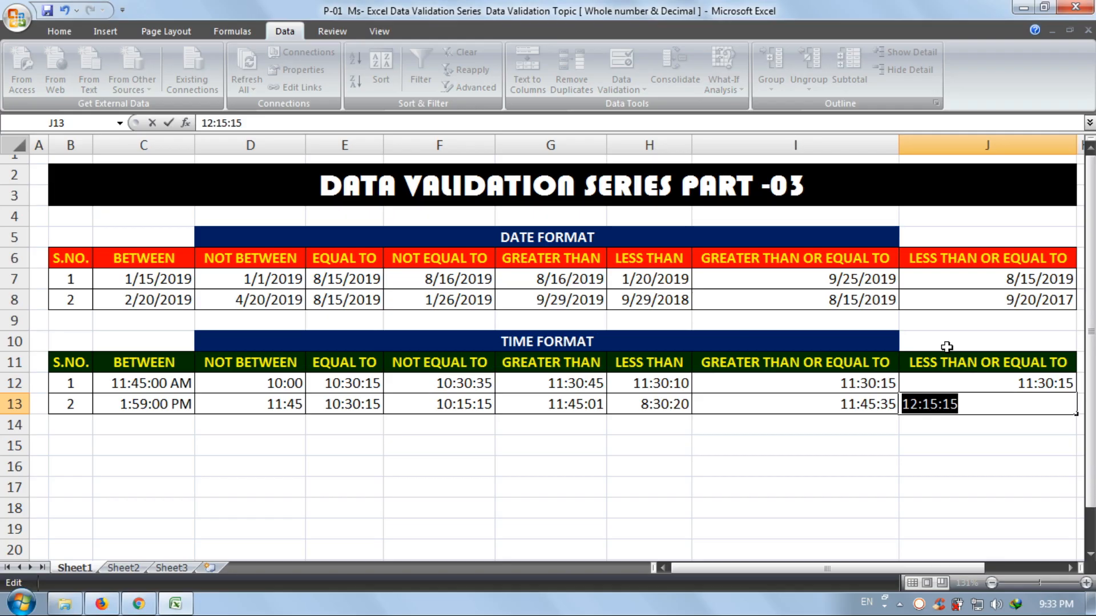
Enter 8:25:15 in J13 as a time earlier than the limit
type("8:25")
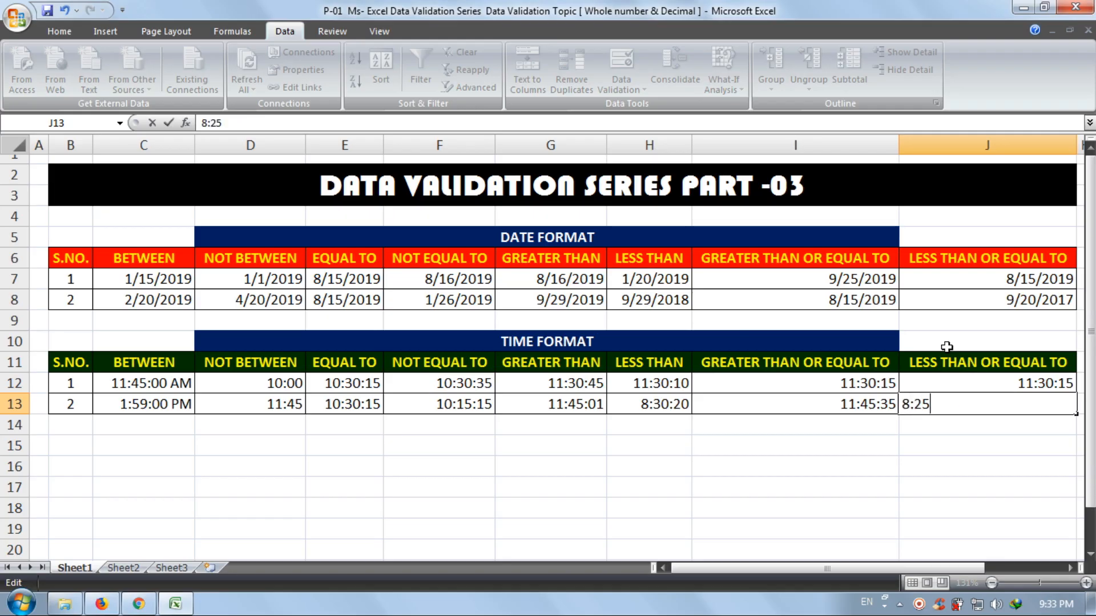
type(":15")
key("Return")
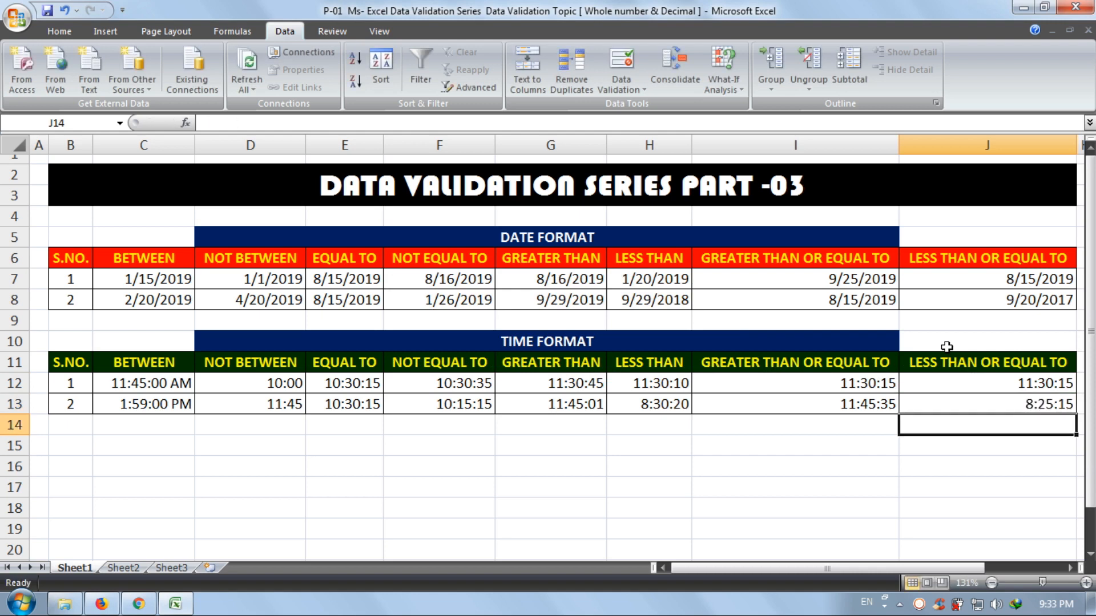
Replace the time in J13 with 10:15:10, another value below the limit
key("Up")
type("10")
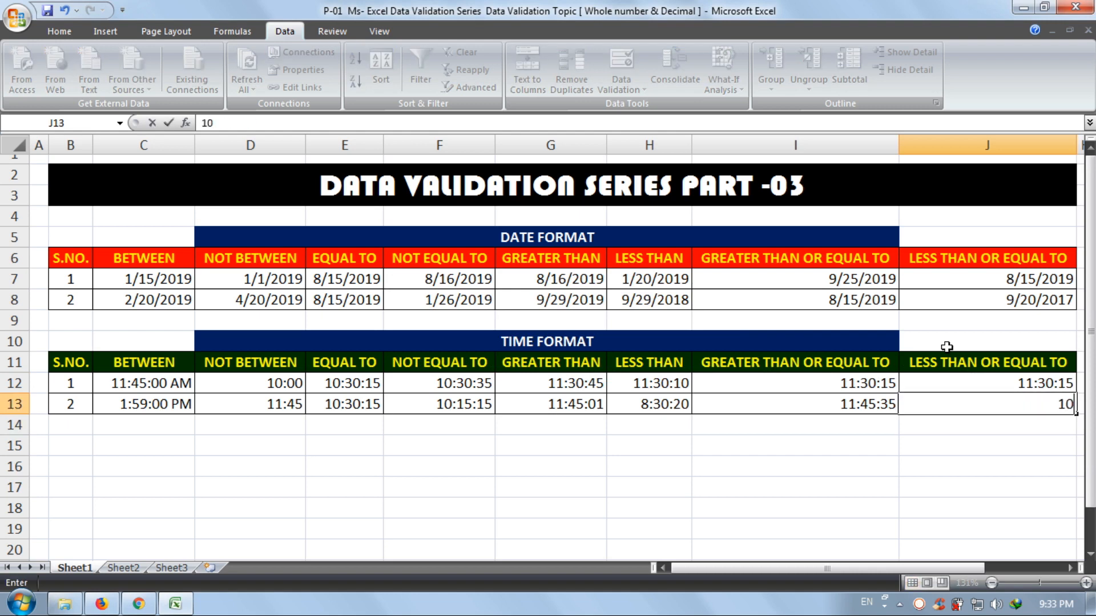
type(":15:10")
key("Return")
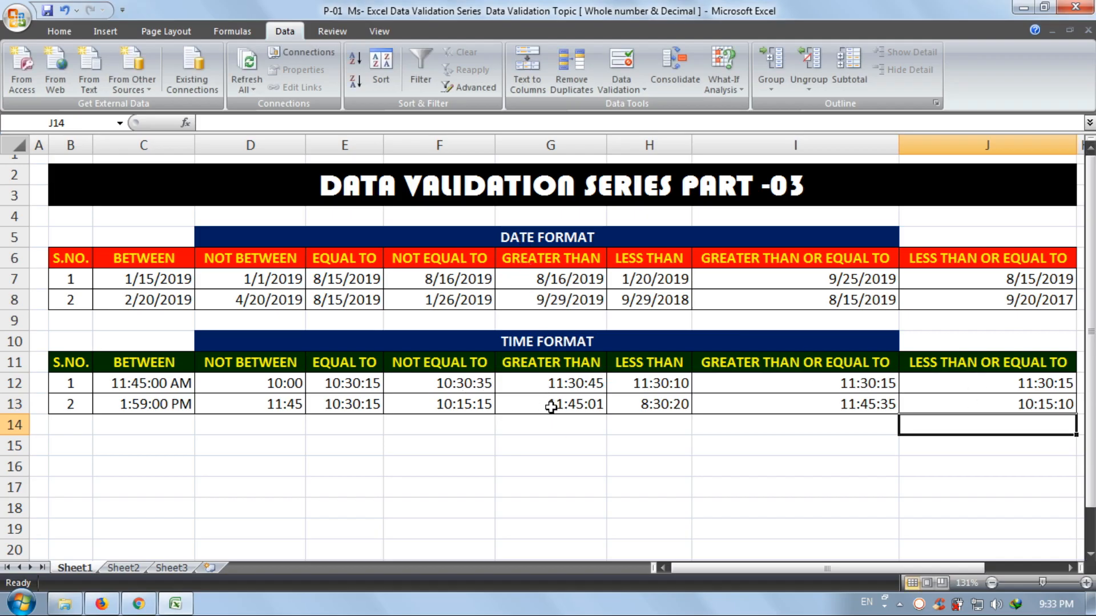
left_click(584, 464)
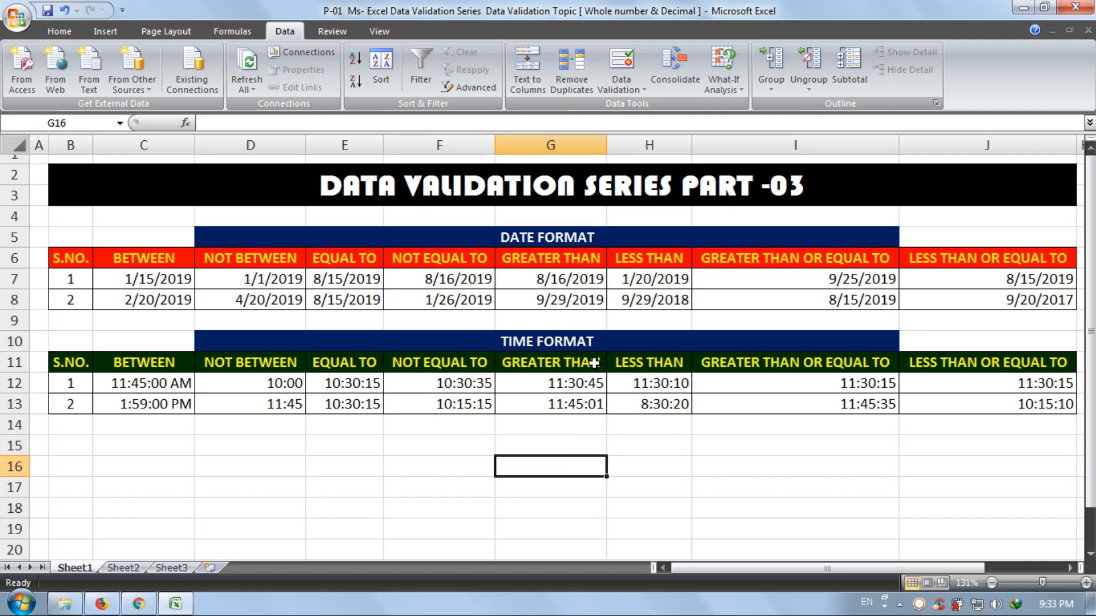